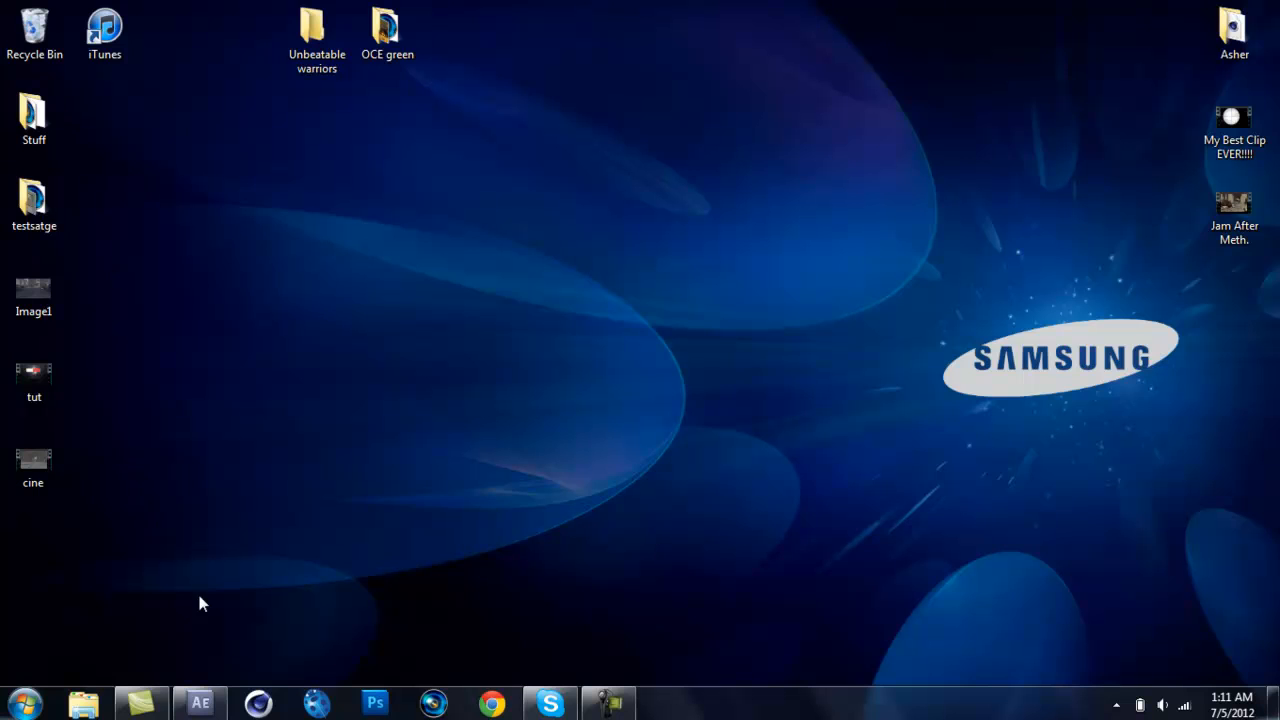
Switch to After Effects, import the cine video from the desktop, and create a composition from cine.avi
left_click(221, 710)
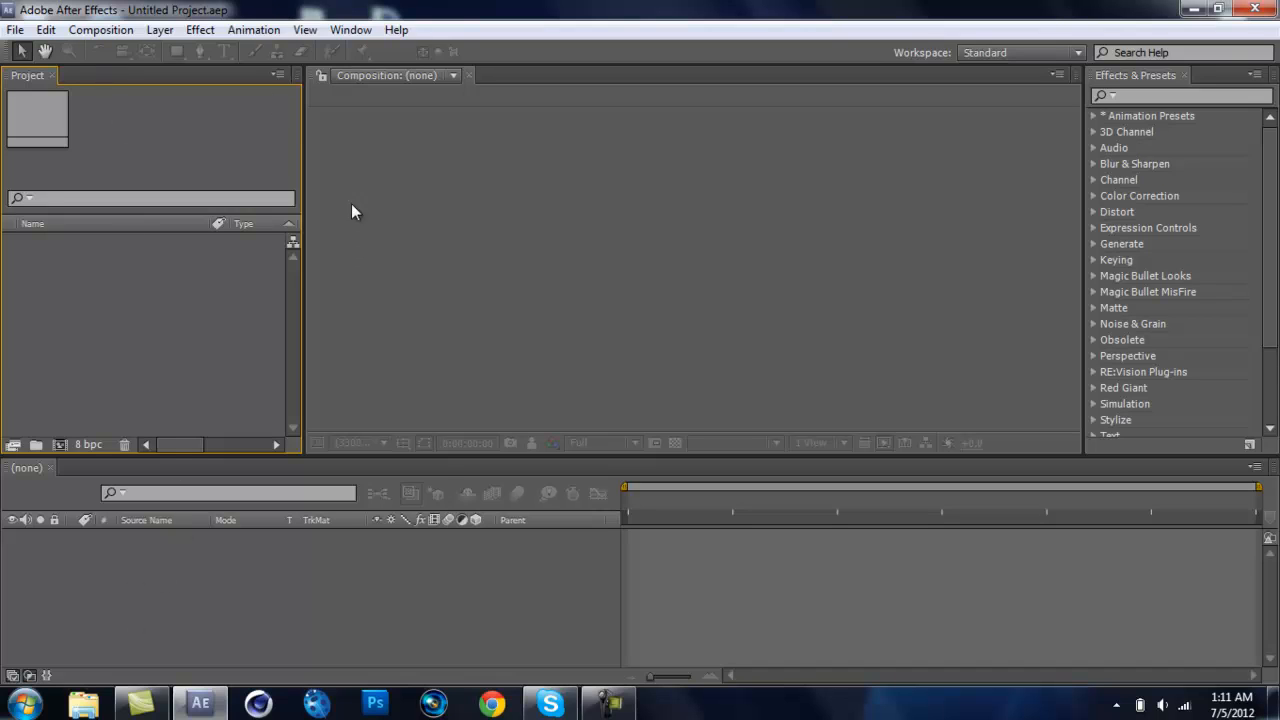
left_click(1190, 9)
left_click_drag(25, 460, 150, 306)
left_click_drag(170, 247, 164, 629)
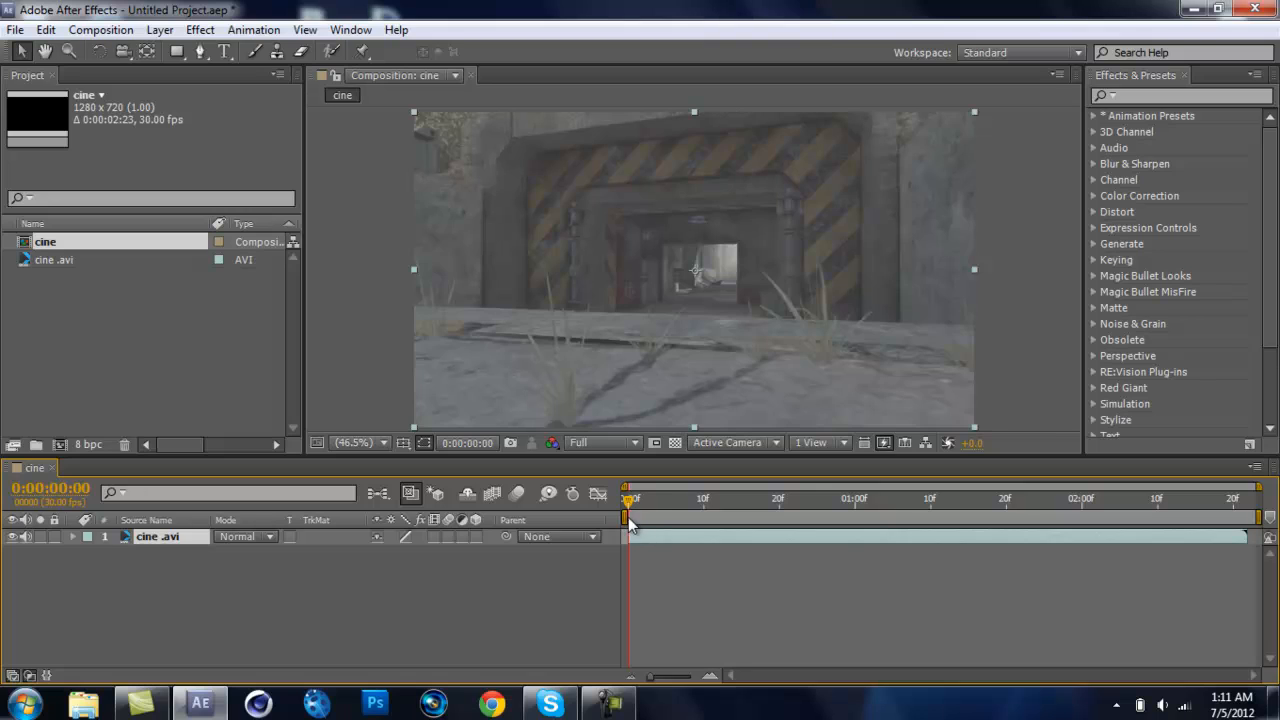
left_click_drag(651, 517, 646, 517)
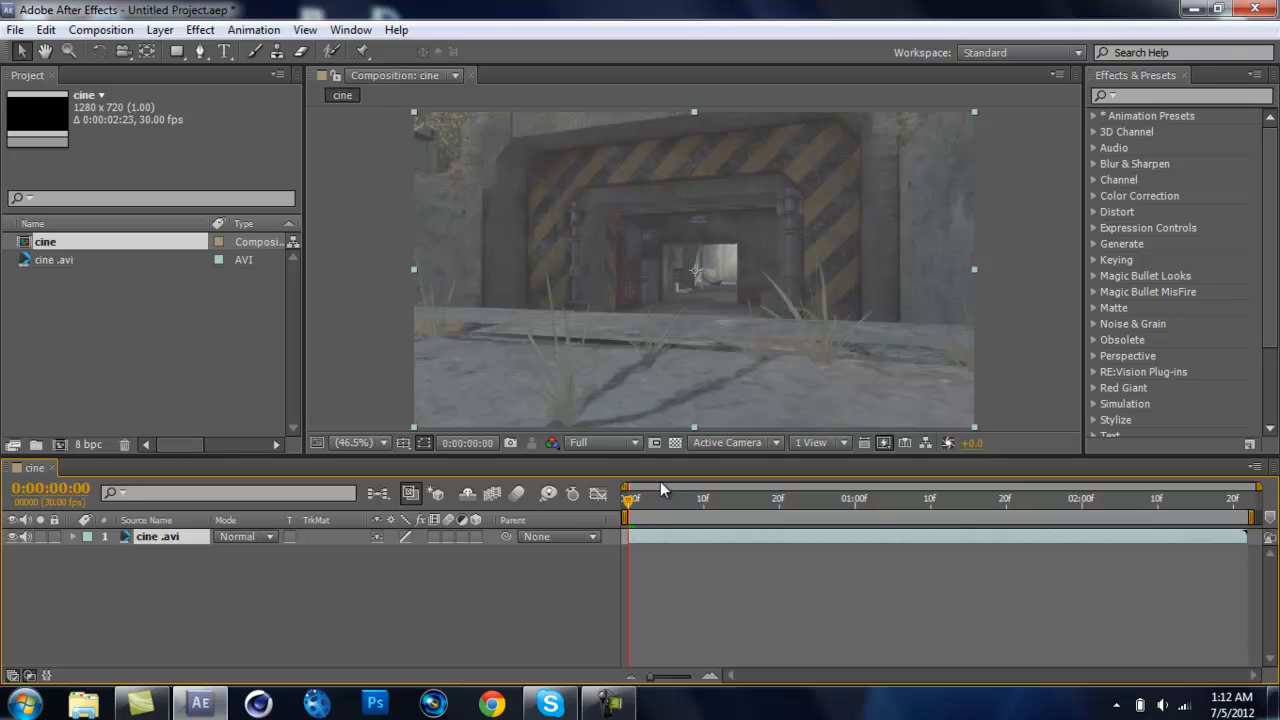
left_click_drag(630, 510, 595, 523)
Apply The Foundry's CameraTracker (1.0) effect to the cine.avi layer and track its features
left_click(200, 29)
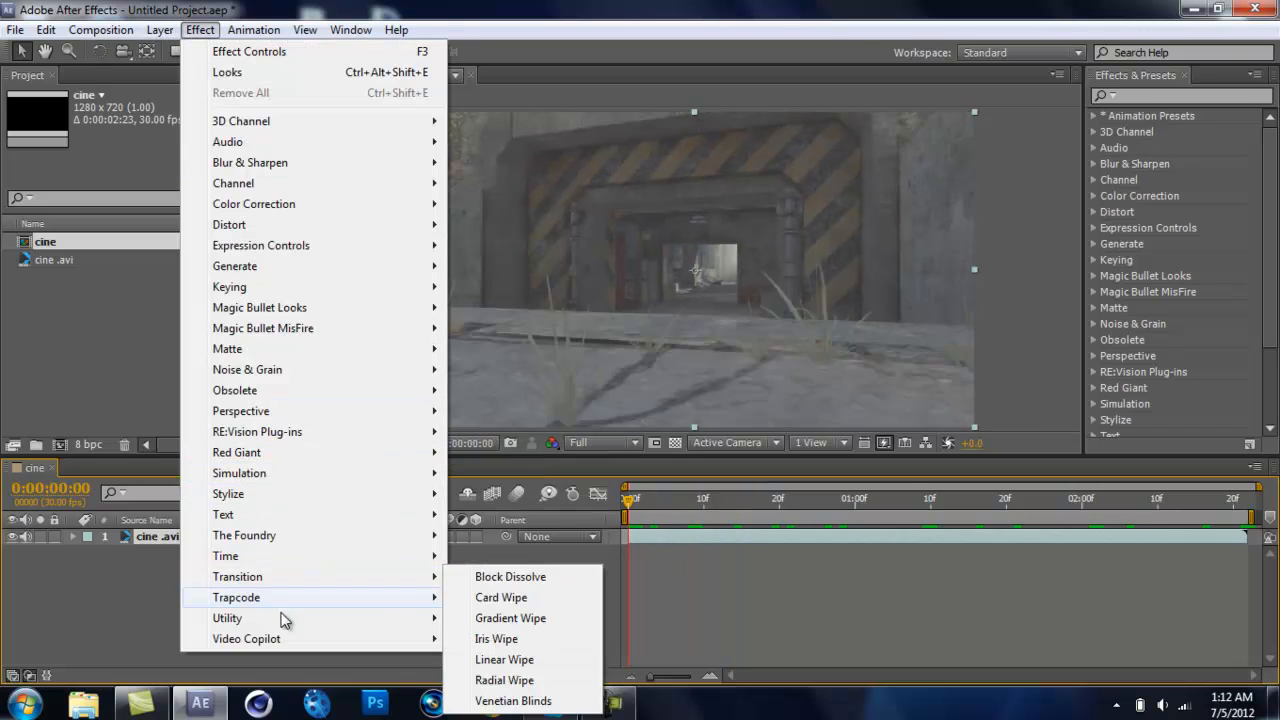
mouse_move(286, 537)
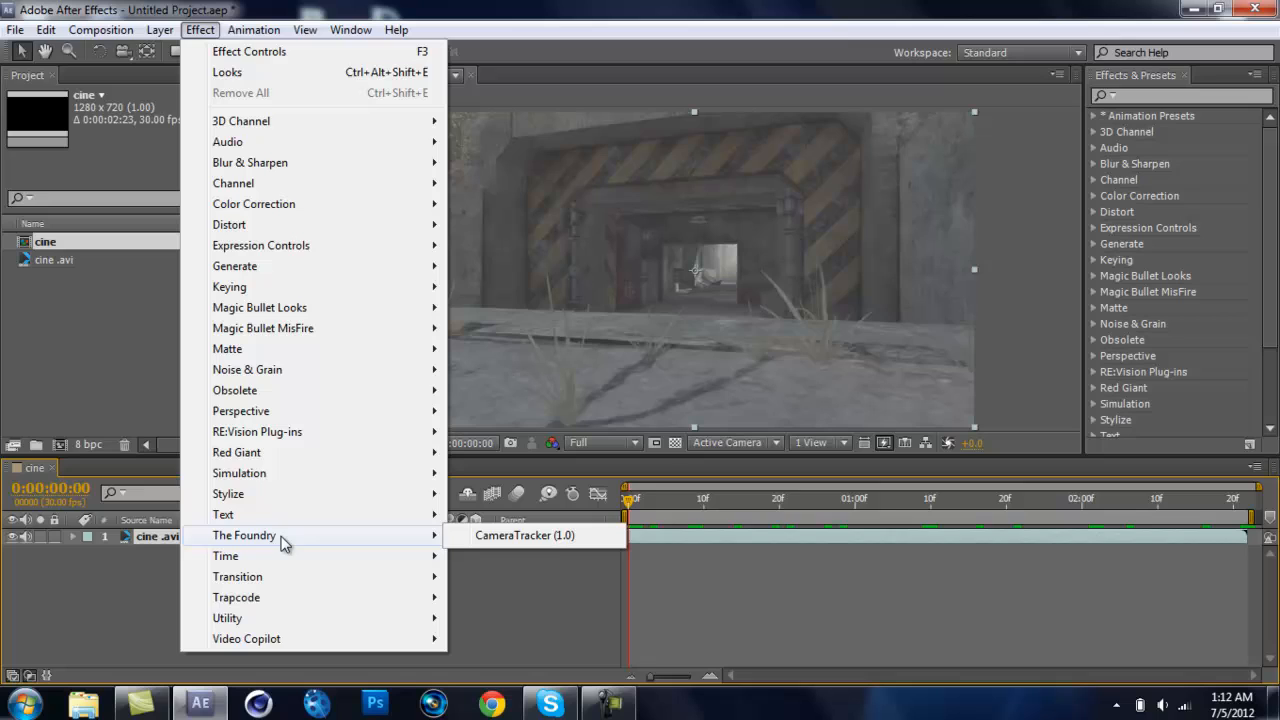
left_click(500, 537)
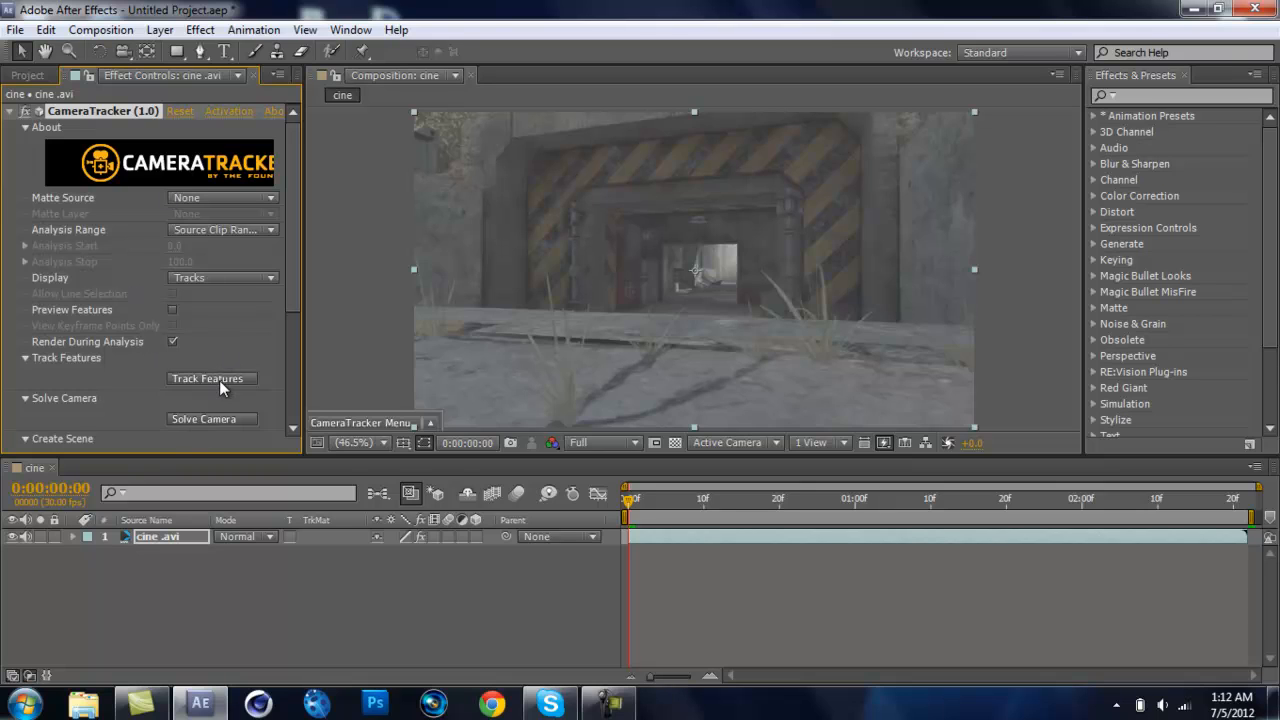
left_click(219, 379)
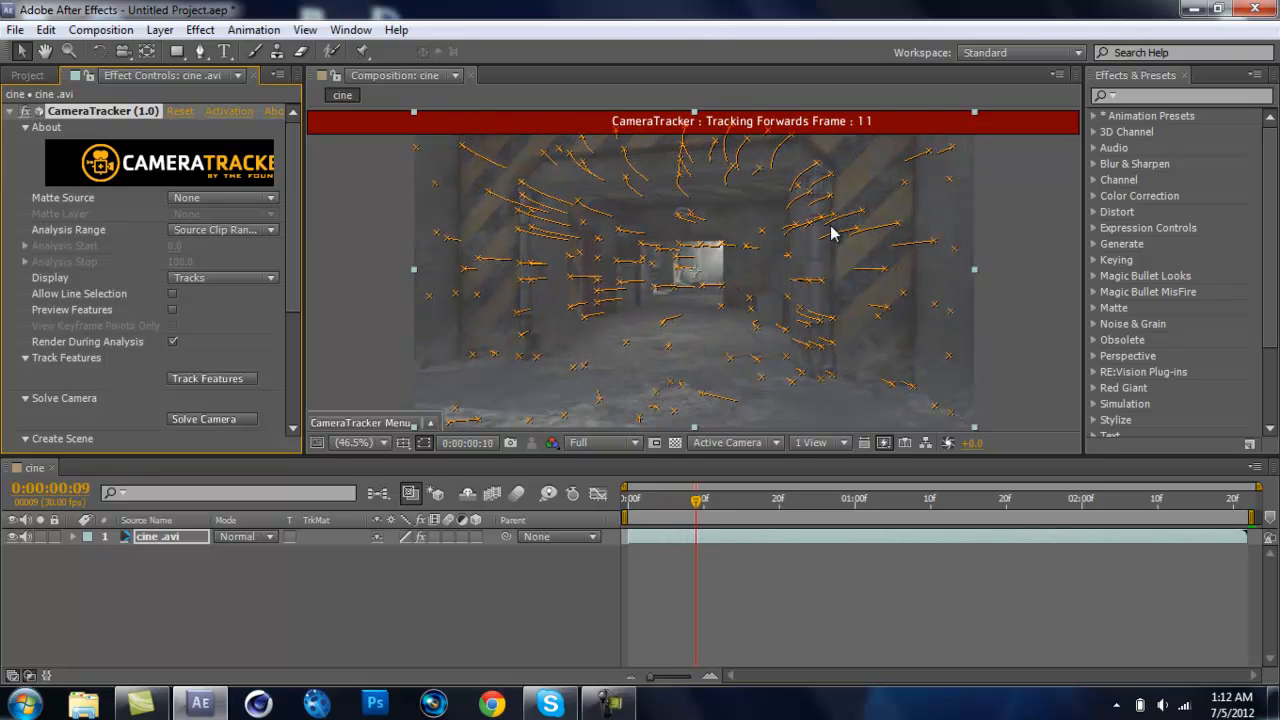
left_click(615, 704)
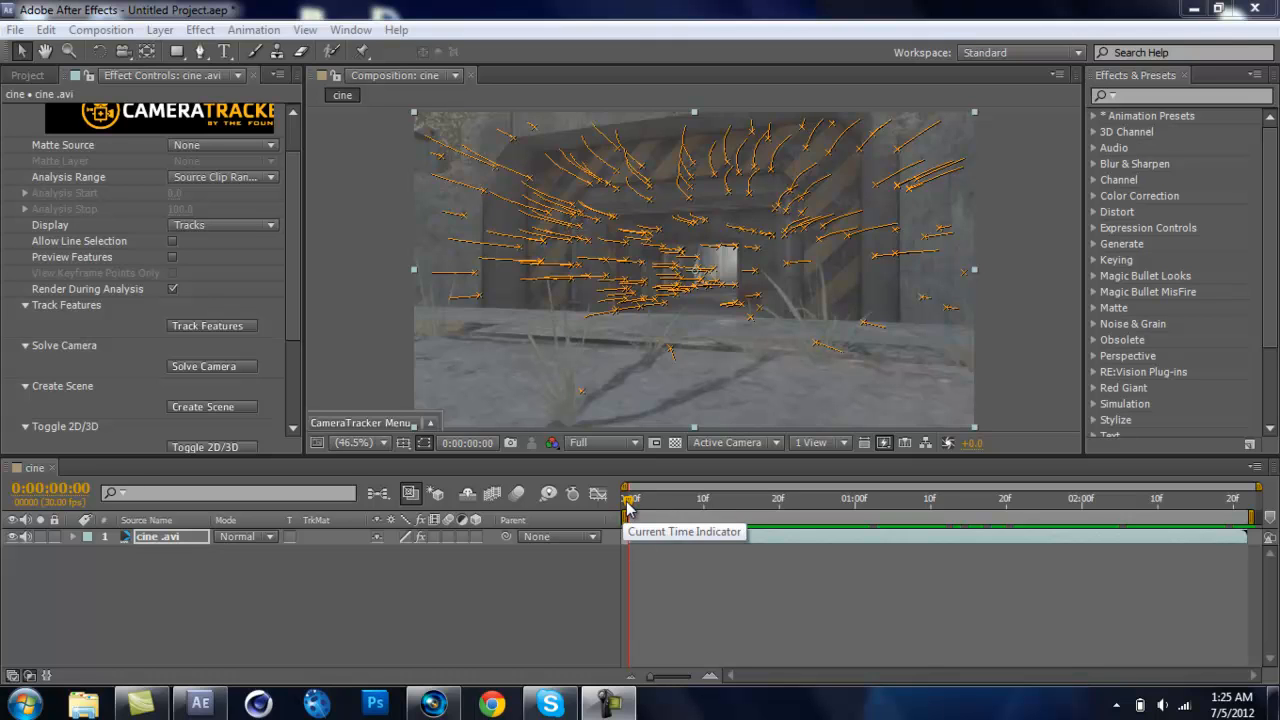
Solve the camera from the tracked features and review the solved tracks through the clip
mouse_move(628, 503)
left_mouse_down()
mouse_move(863, 440)
mouse_move(1214, 444)
mouse_move(1262, 457)
mouse_move(662, 445)
mouse_move(610, 470)
mouse_move(993, 505)
mouse_move(1124, 501)
mouse_move(1145, 478)
mouse_move(755, 464)
mouse_move(627, 478)
left_mouse_up()
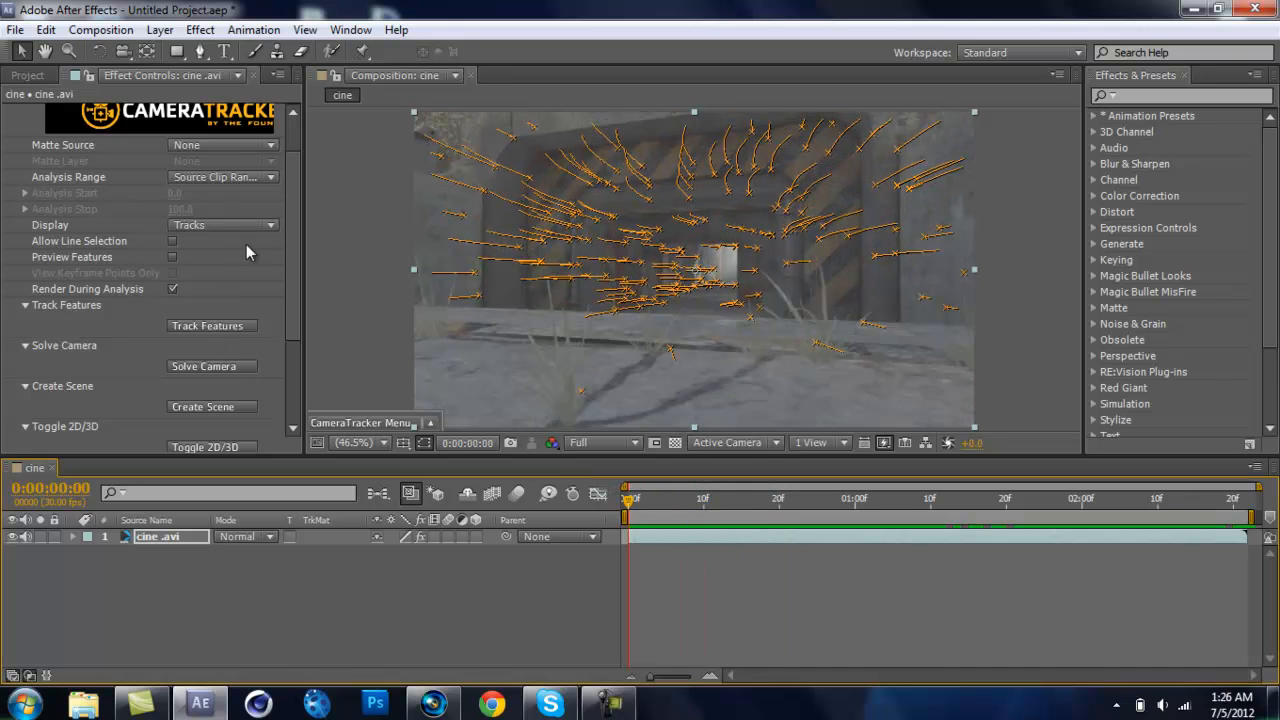
left_click(217, 369)
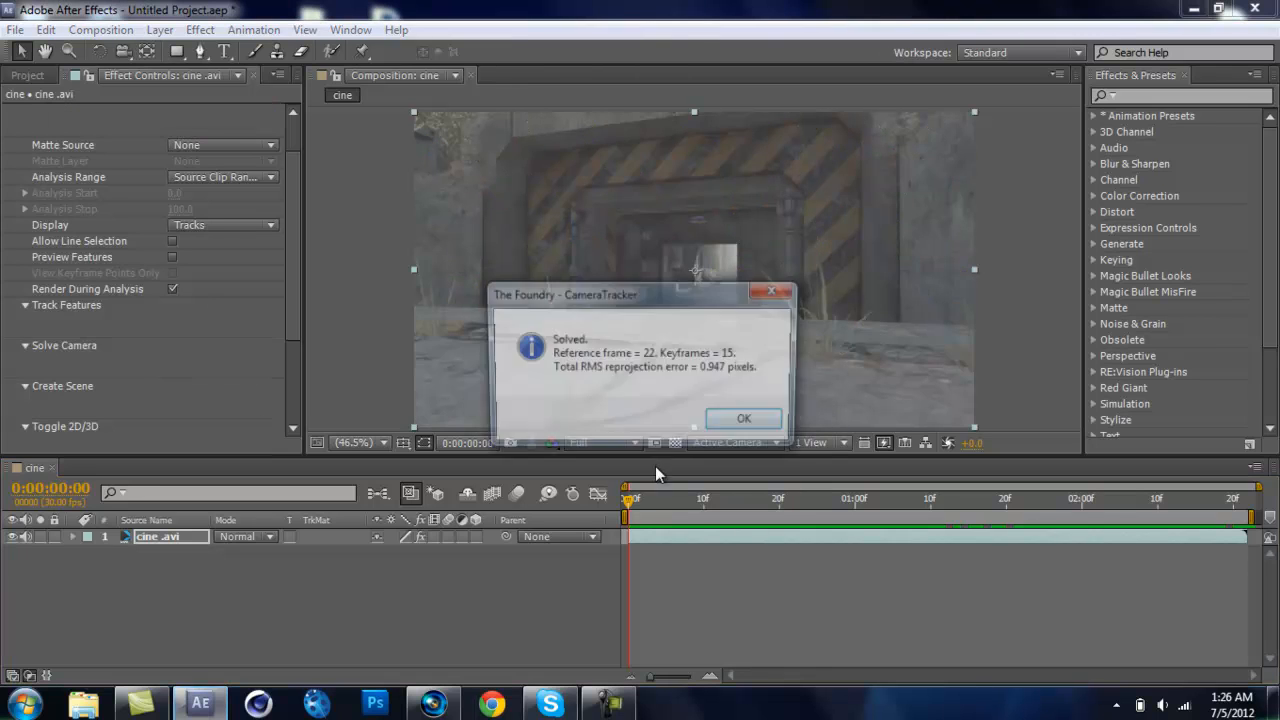
left_click(755, 423)
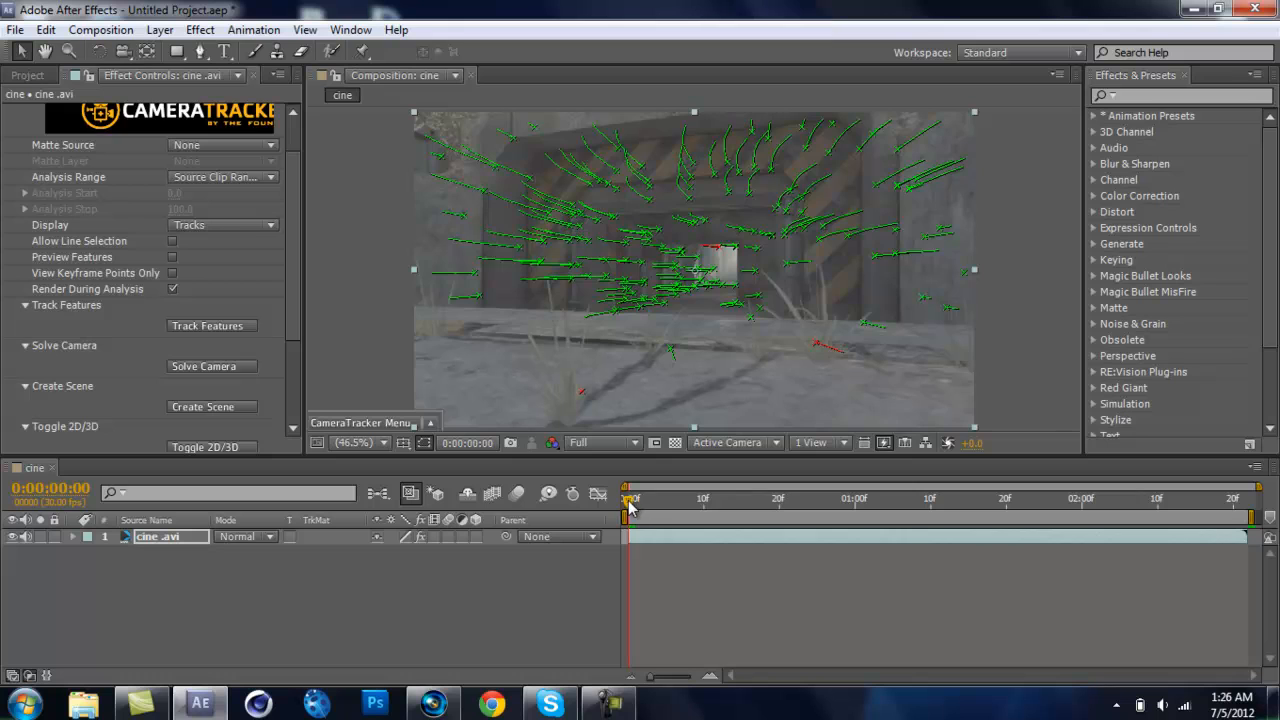
left_click_drag(633, 503, 598, 492)
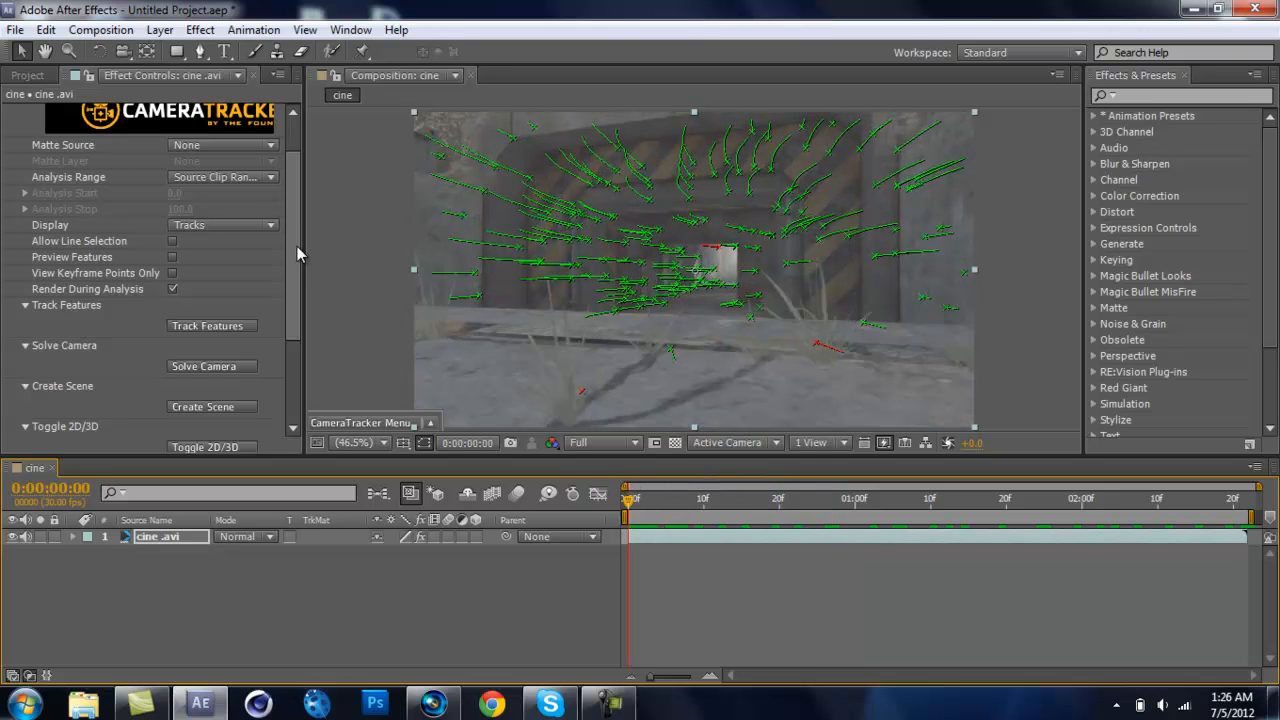
left_click_drag(297, 246, 294, 300)
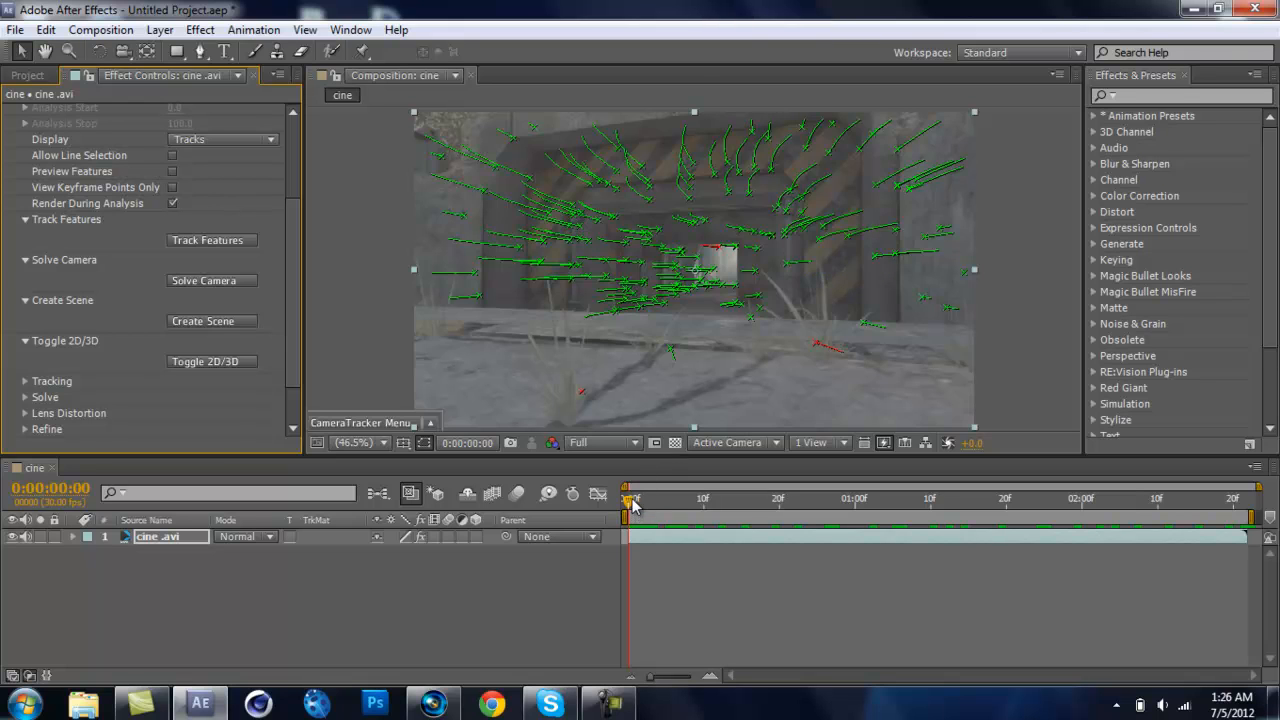
key("space")
left_click_drag(612, 524, 603, 526)
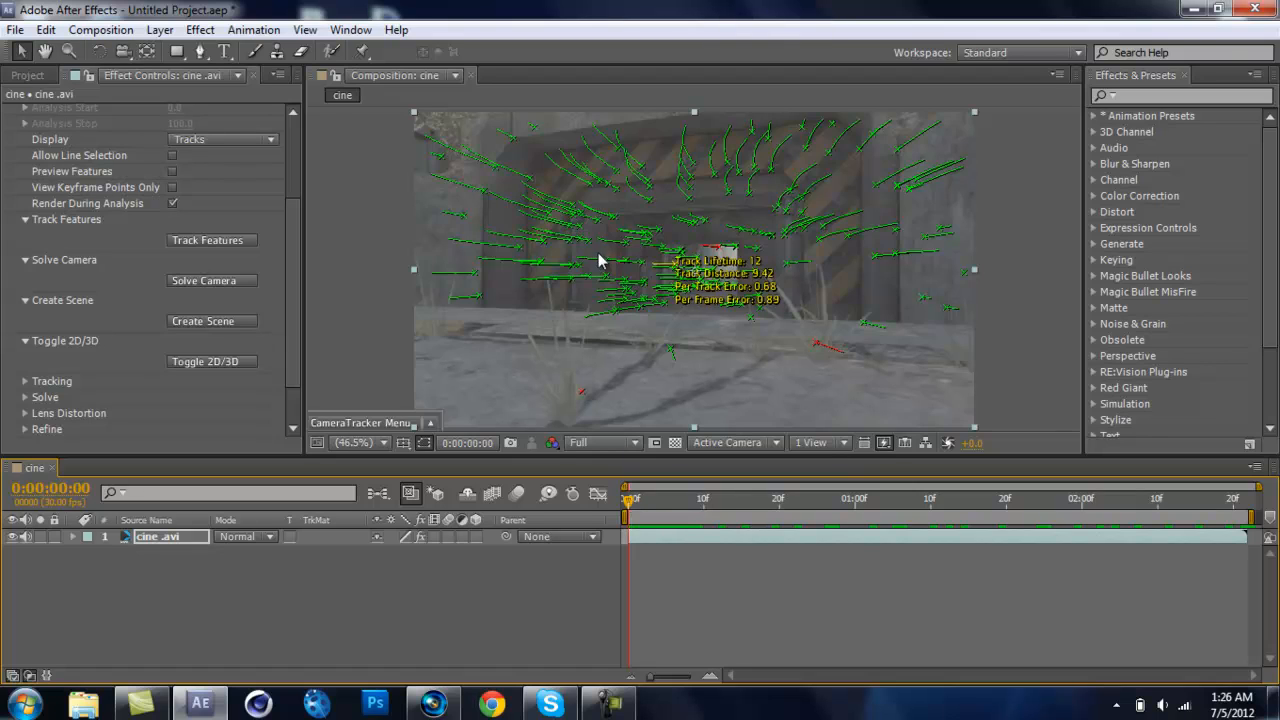
mouse_move(607, 186)
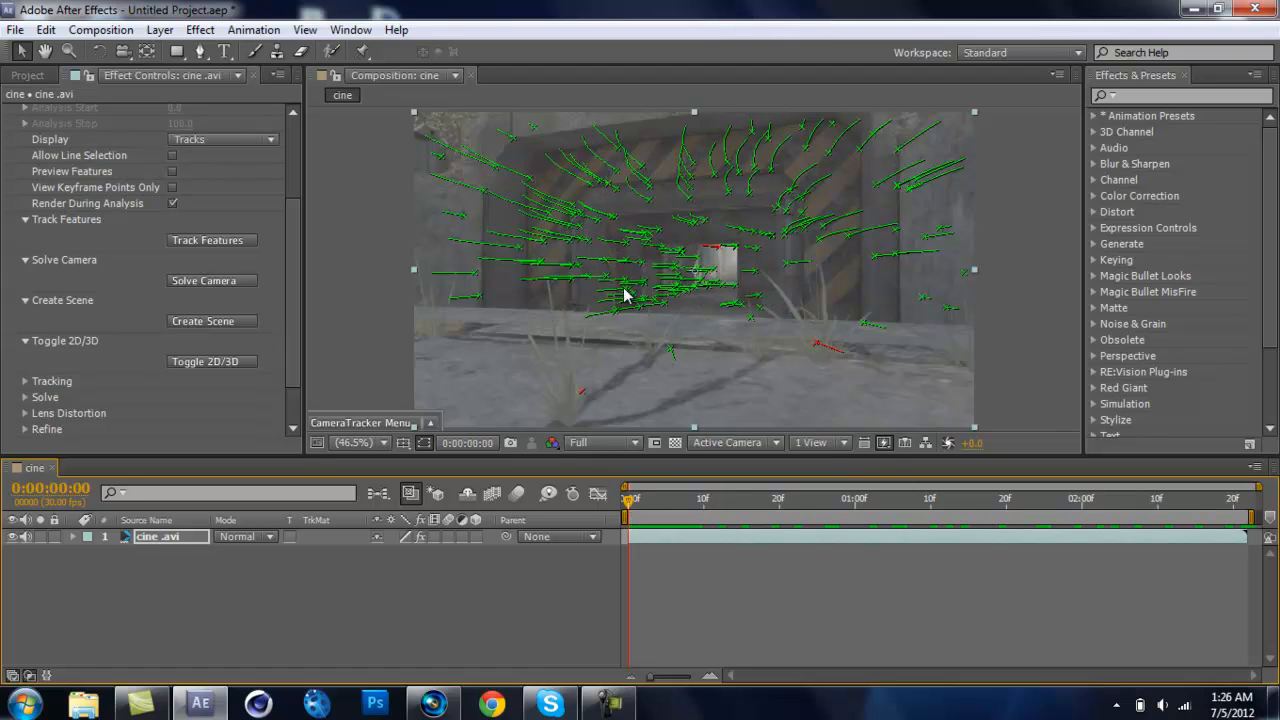
mouse_move(741, 290)
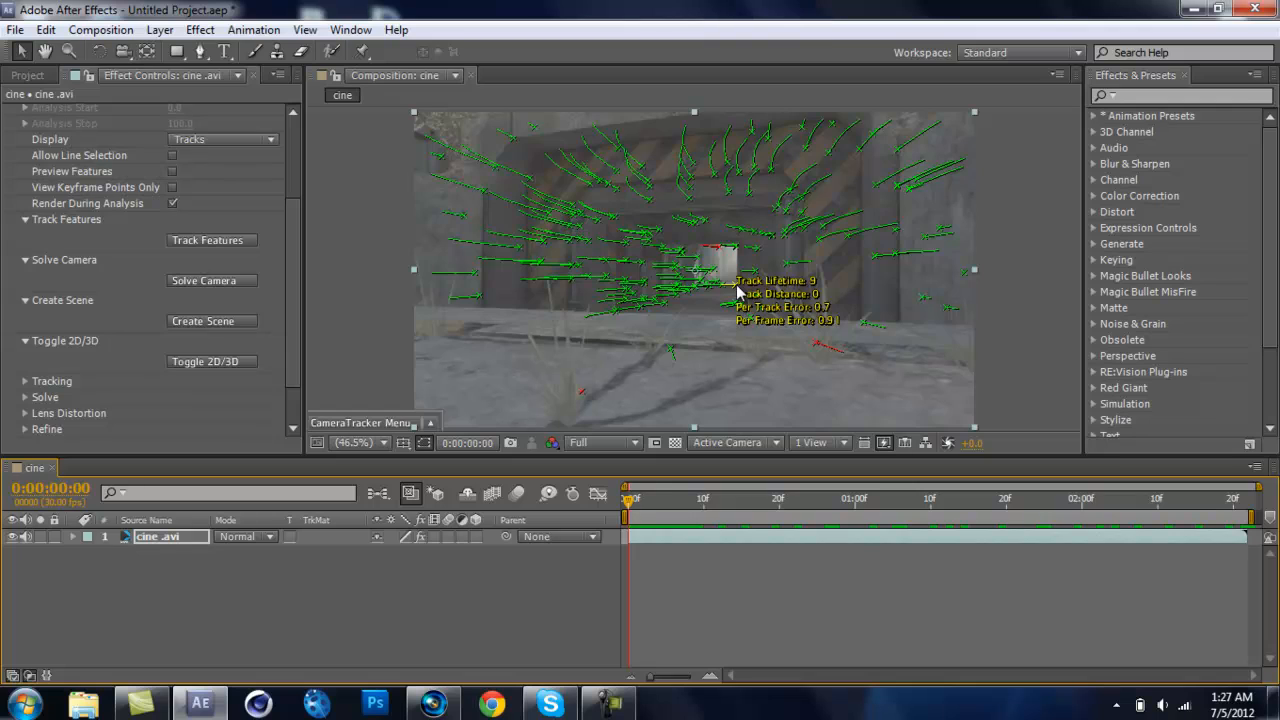
right_click(740, 290)
mouse_move(768, 330)
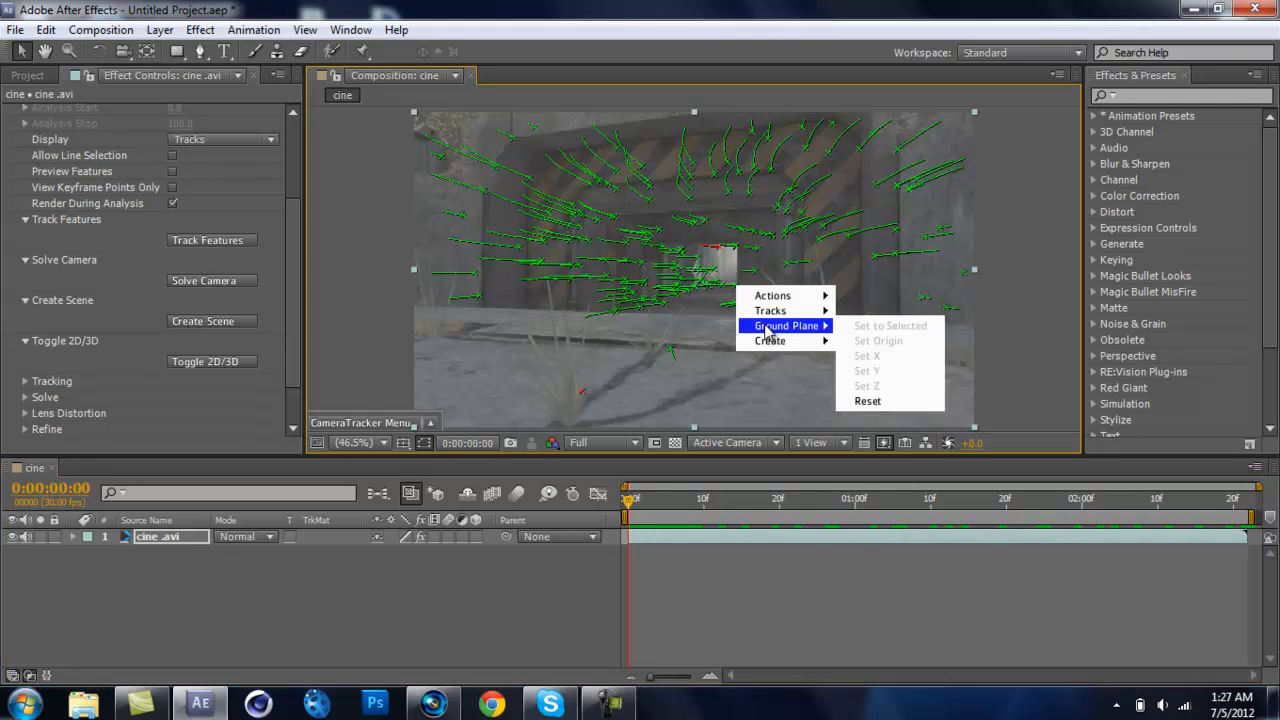
mouse_move(750, 298)
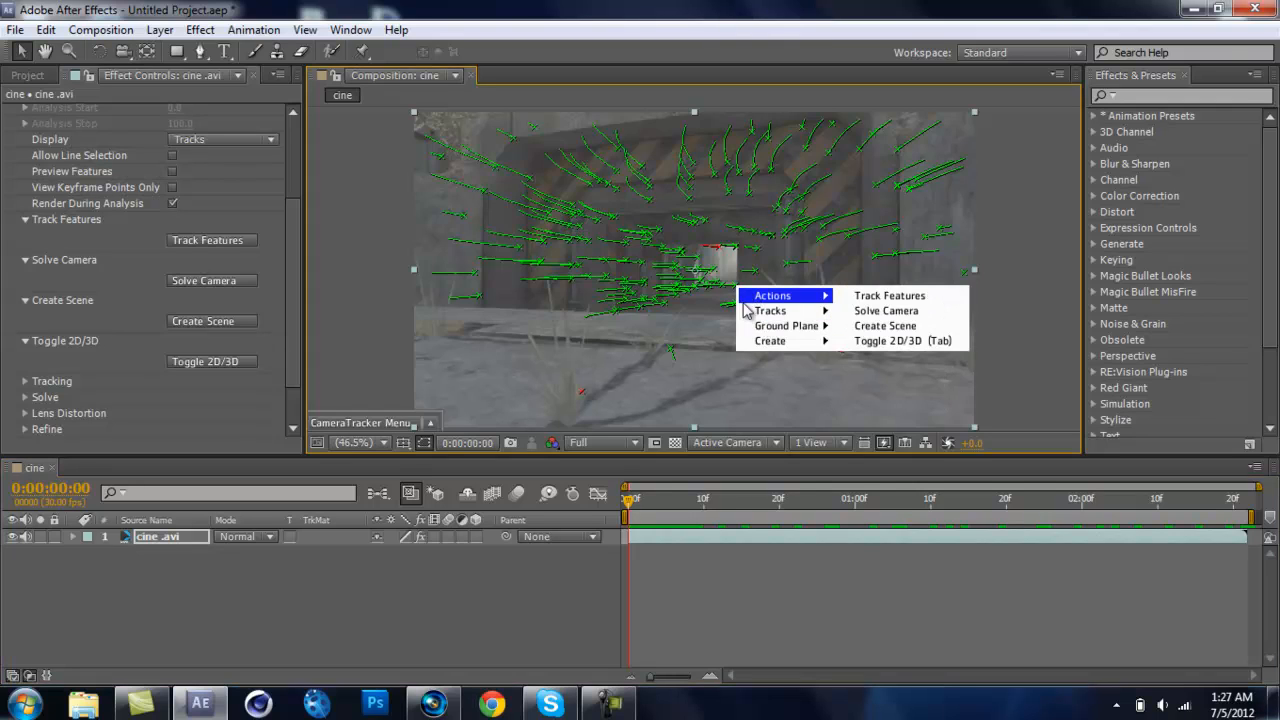
left_click(735, 285)
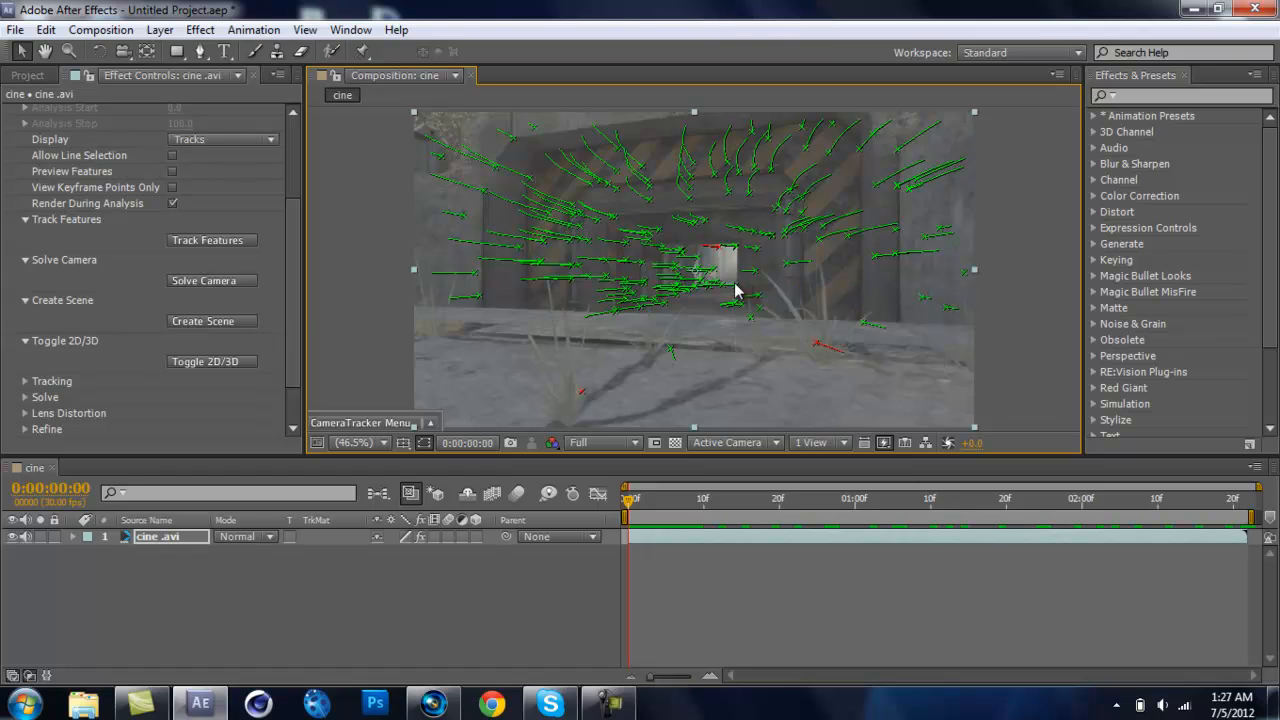
right_click(735, 289)
mouse_move(768, 332)
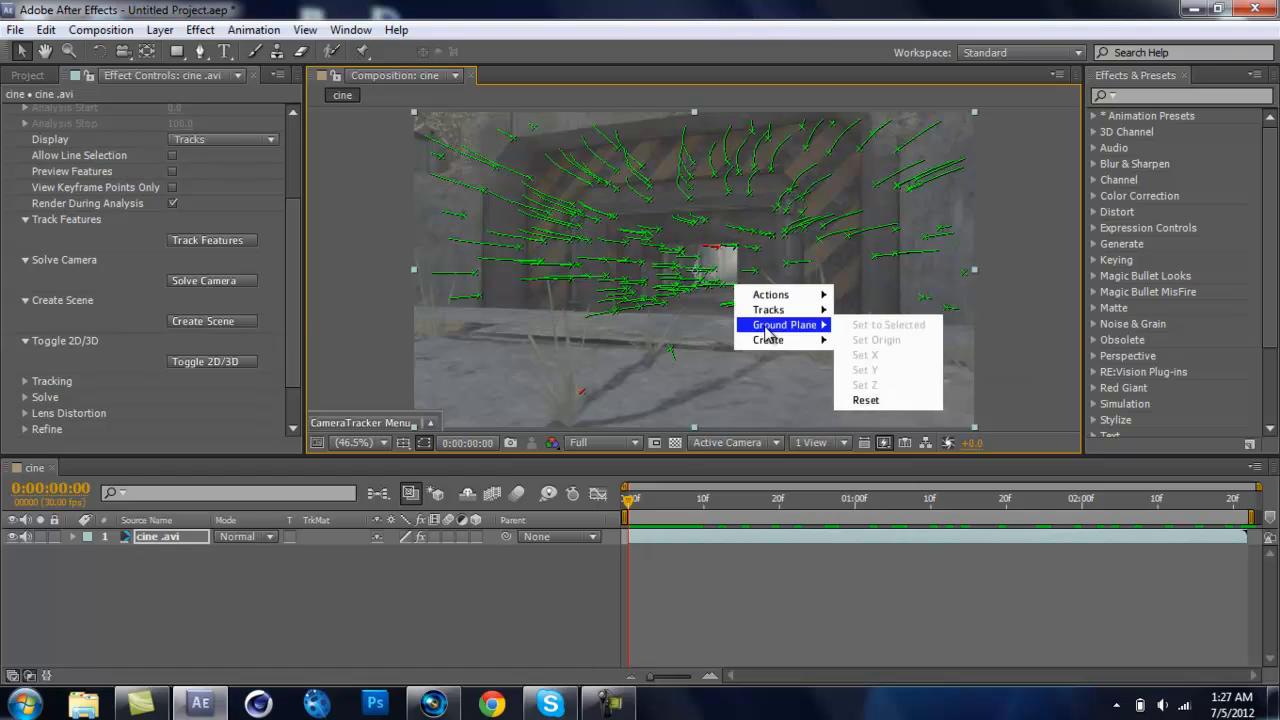
left_click(745, 279)
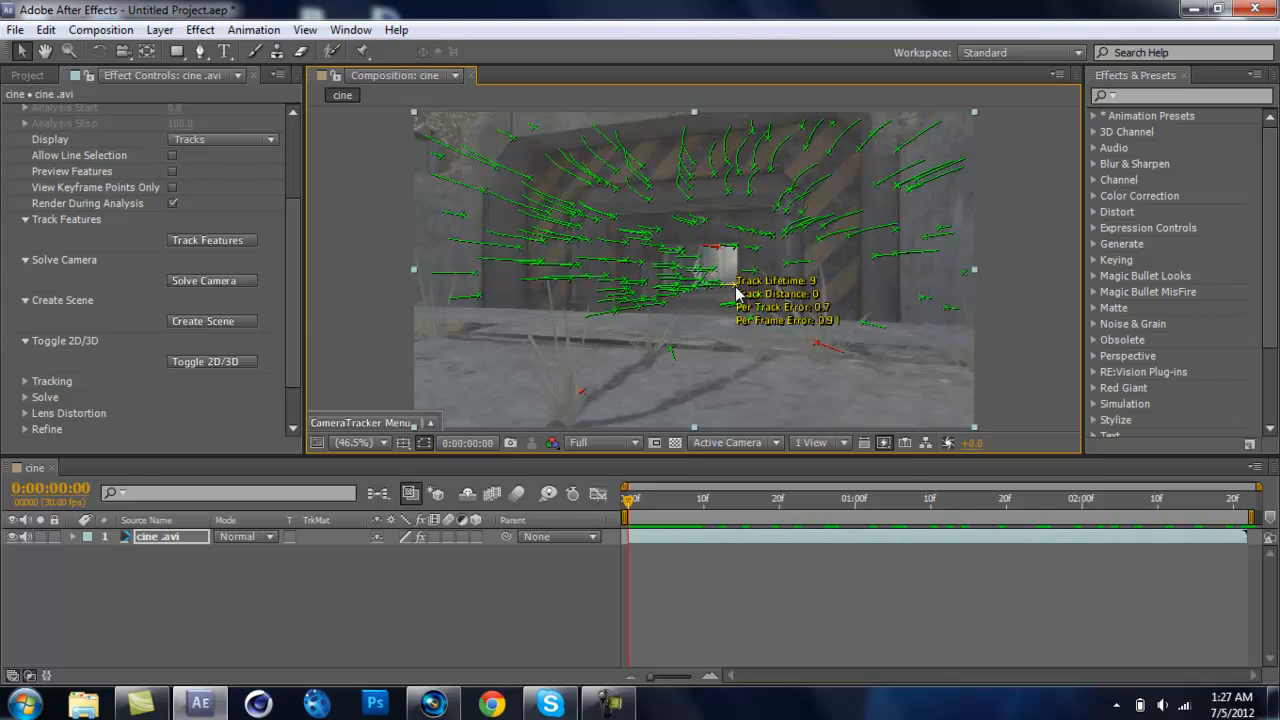
right_click(738, 290)
mouse_move(768, 312)
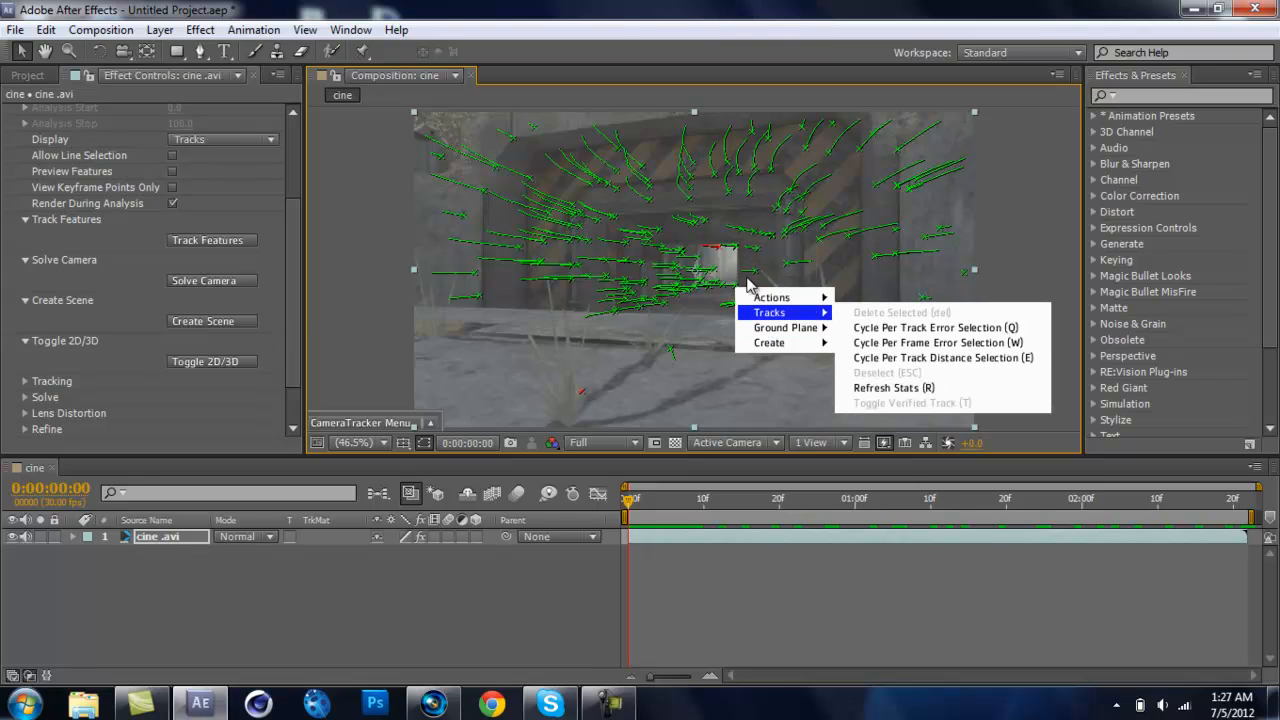
left_click(747, 284)
right_click(738, 288)
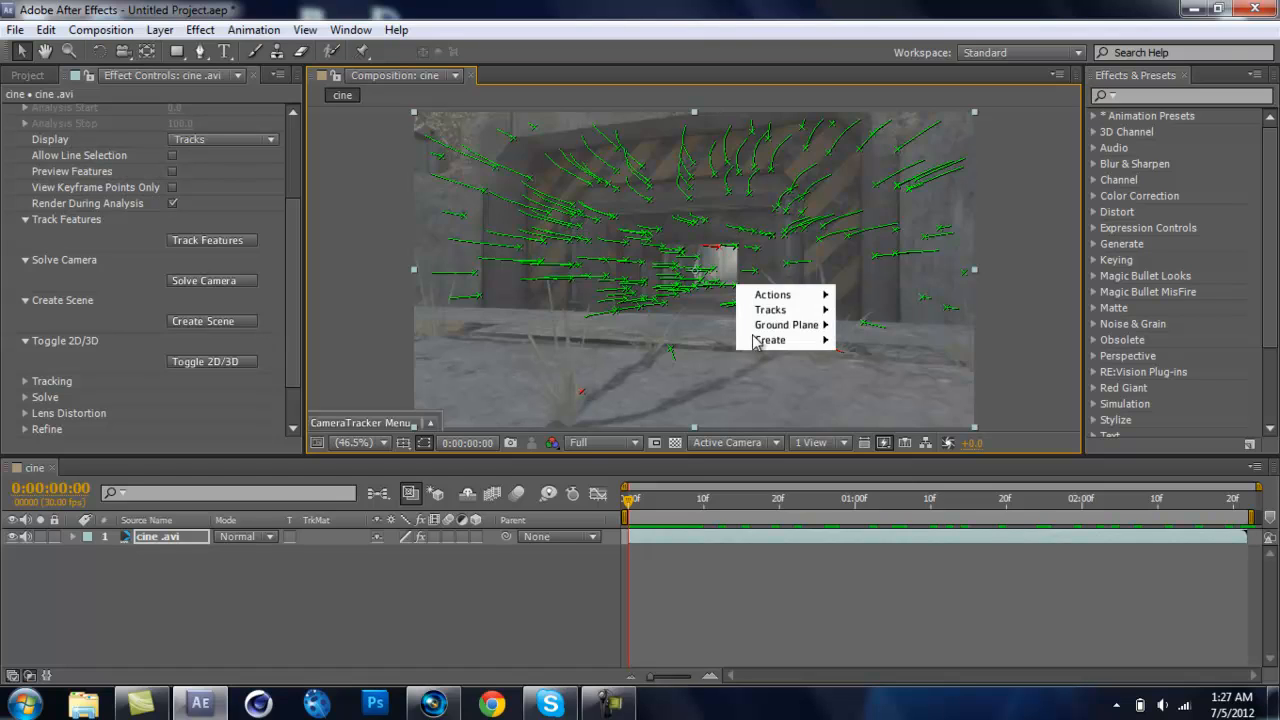
left_click(752, 285)
mouse_move(738, 293)
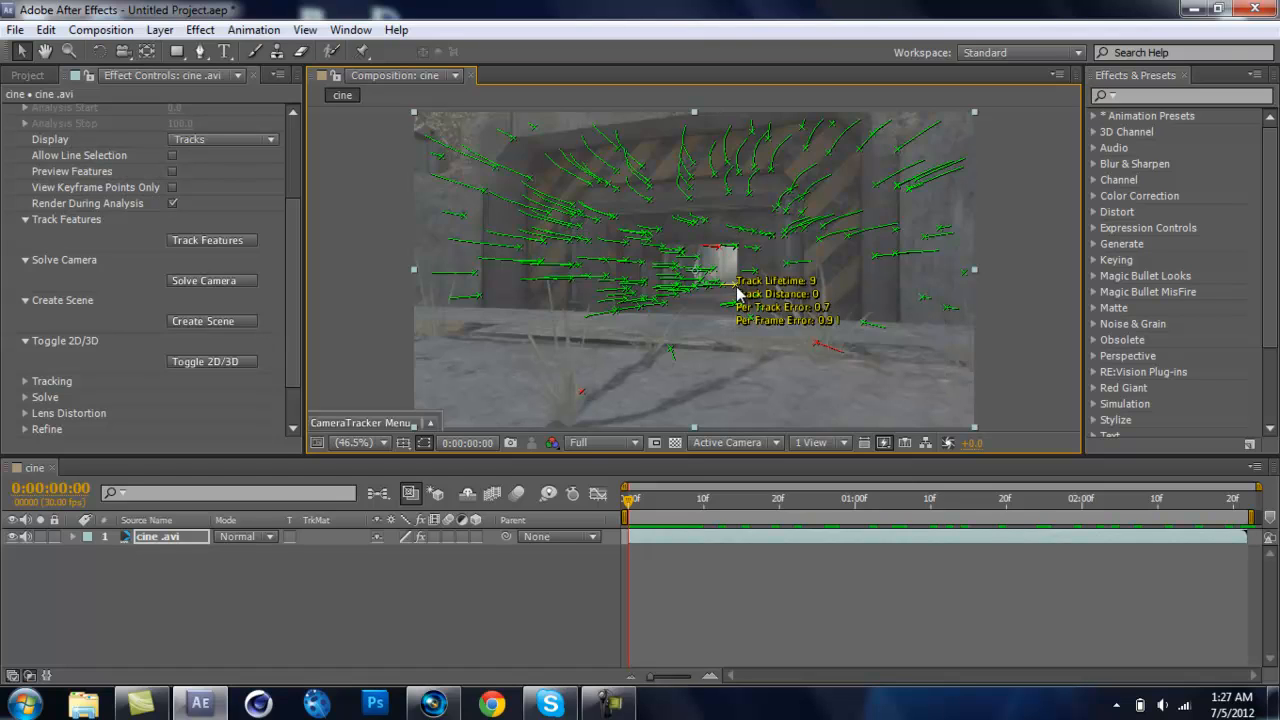
right_click(739, 293)
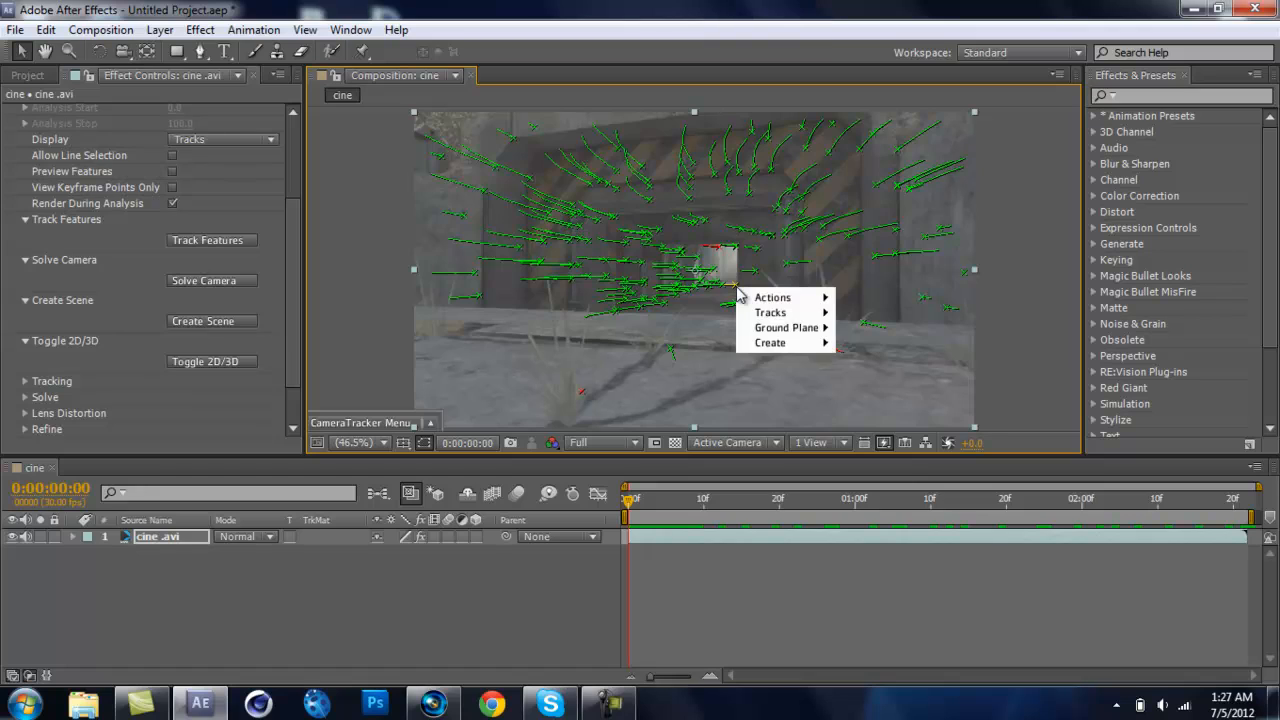
mouse_move(765, 328)
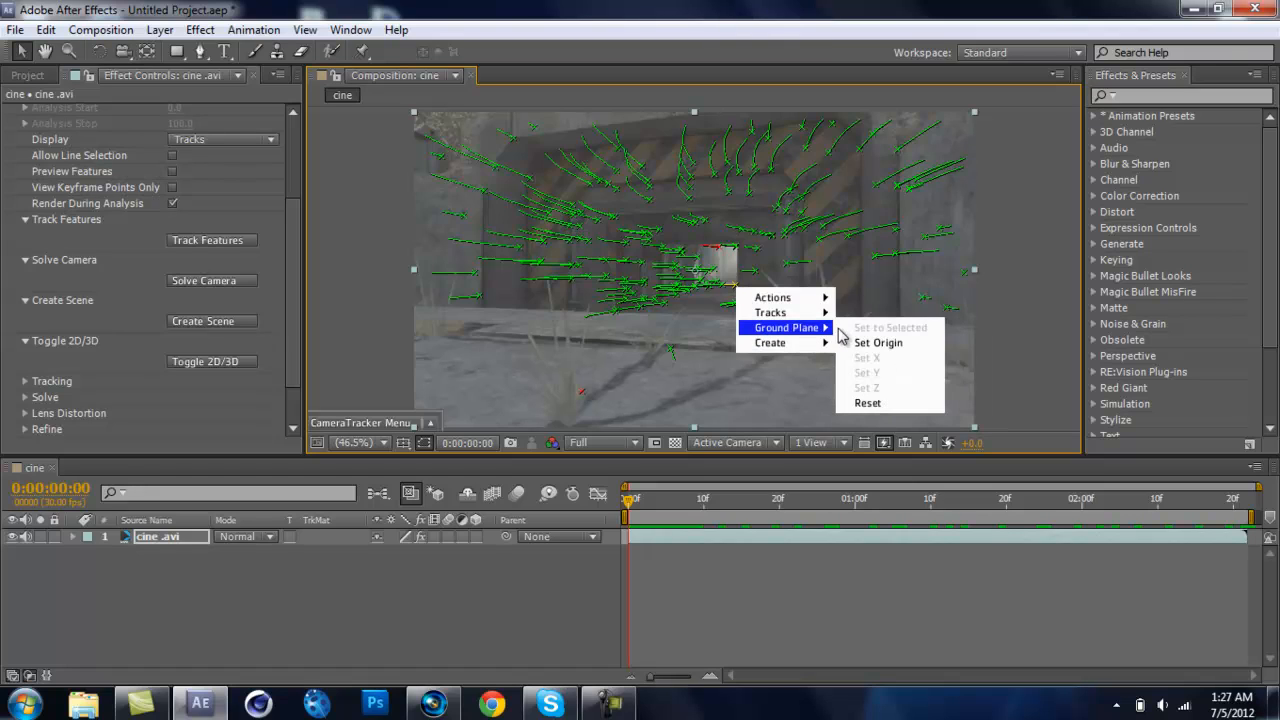
left_click(751, 285)
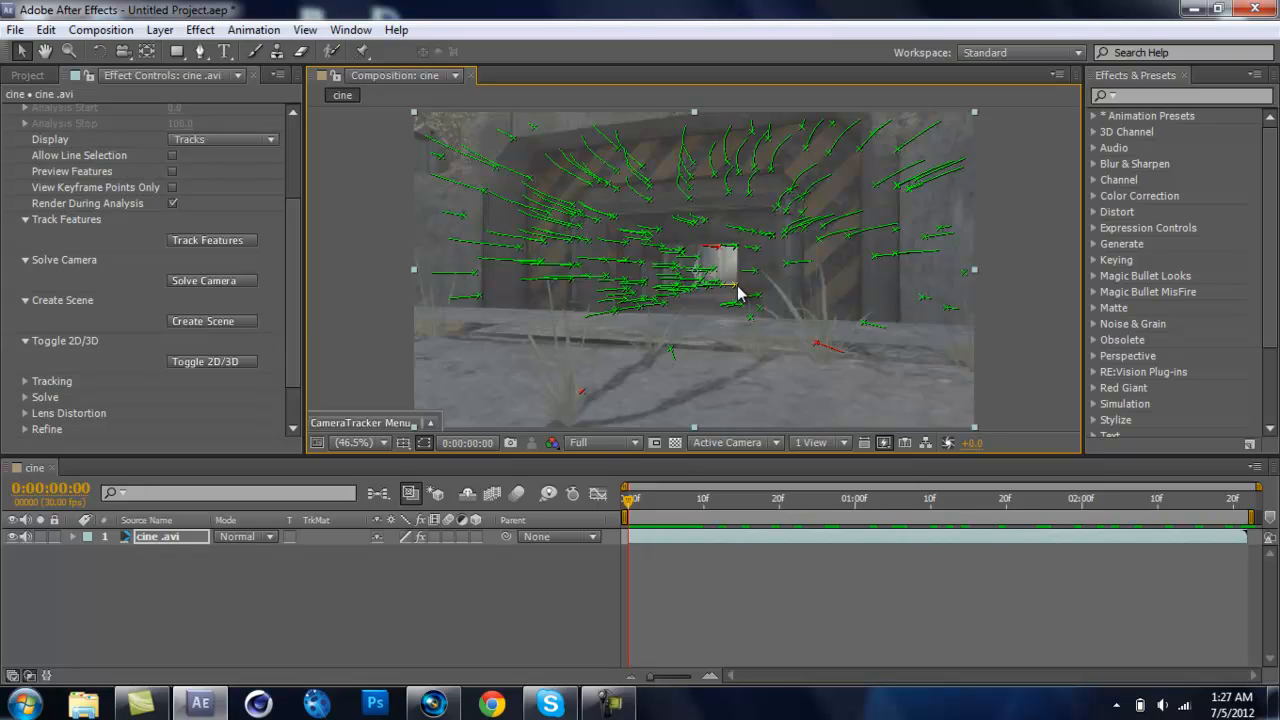
Set the ground plane origin at the track point on the lower-right corner of the bright tunnel opening
mouse_move(738, 292)
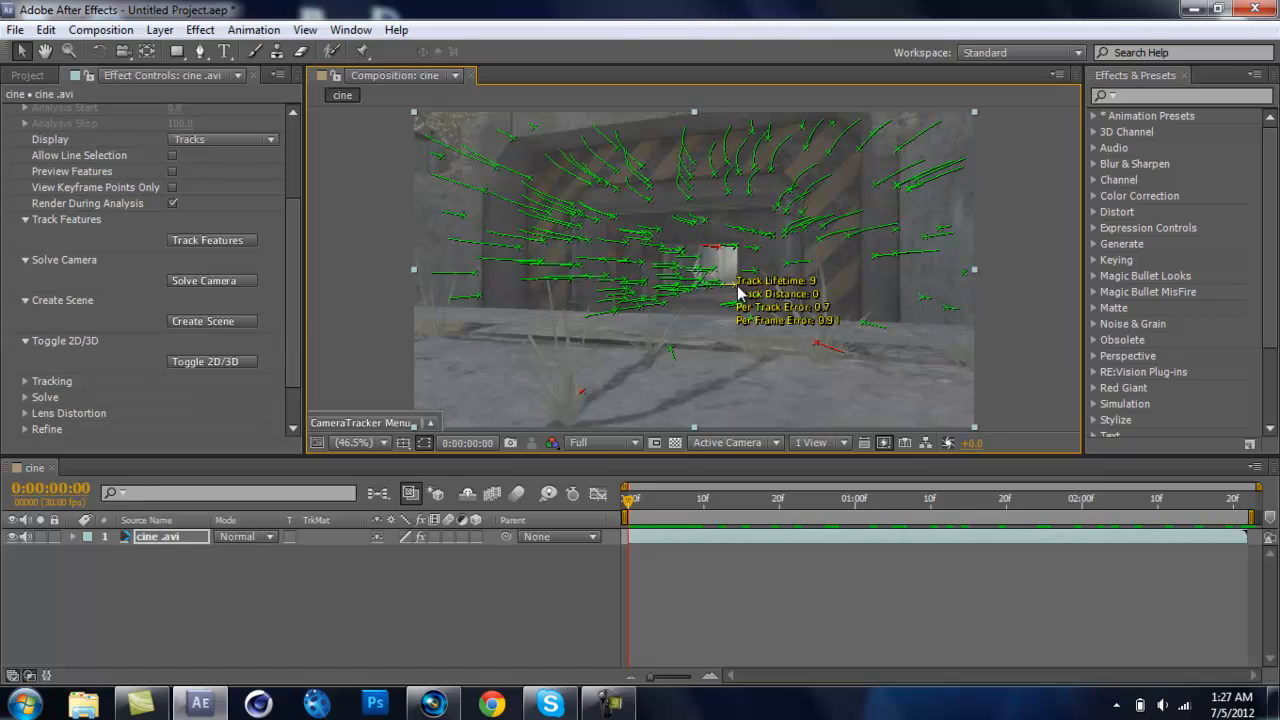
right_click(738, 292)
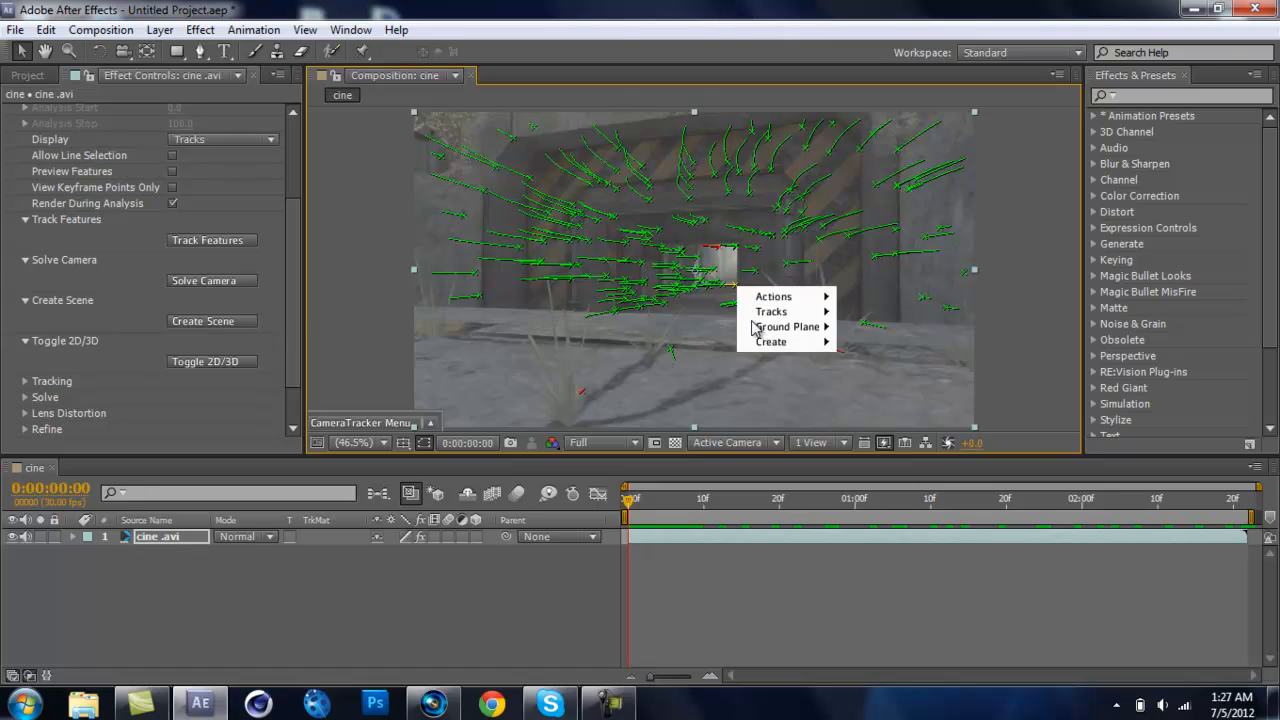
mouse_move(787, 330)
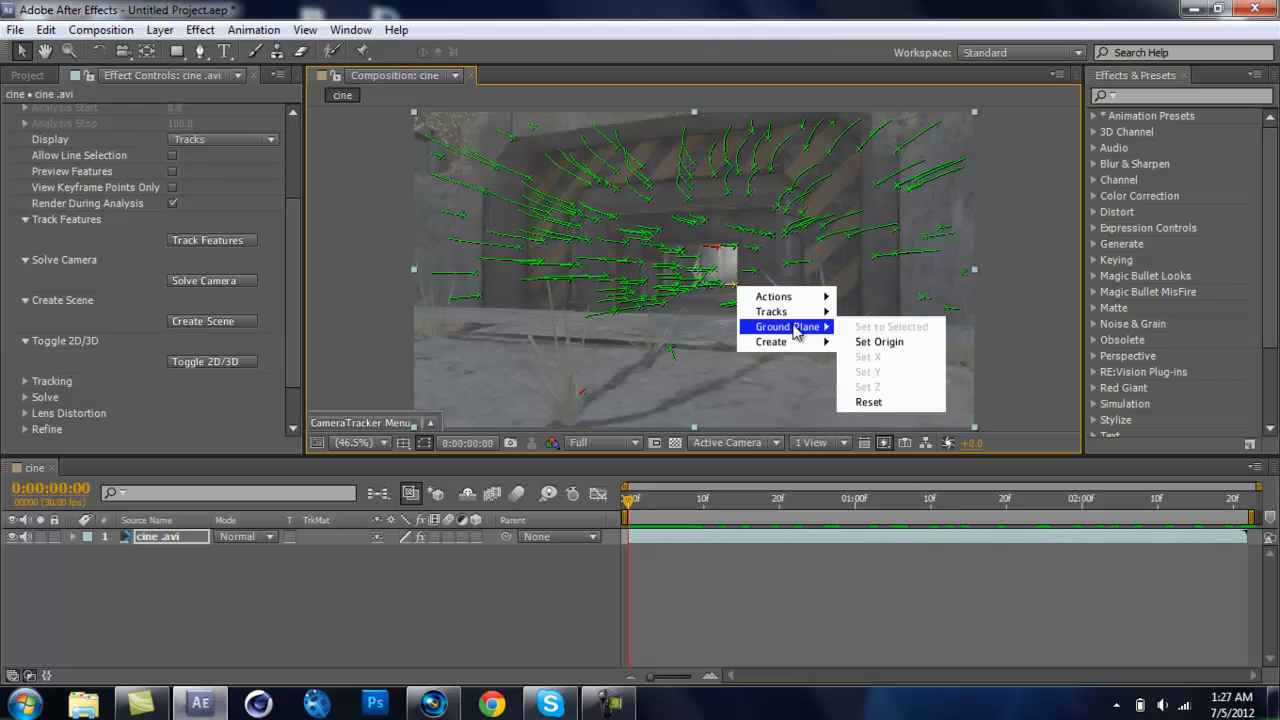
left_click(879, 343)
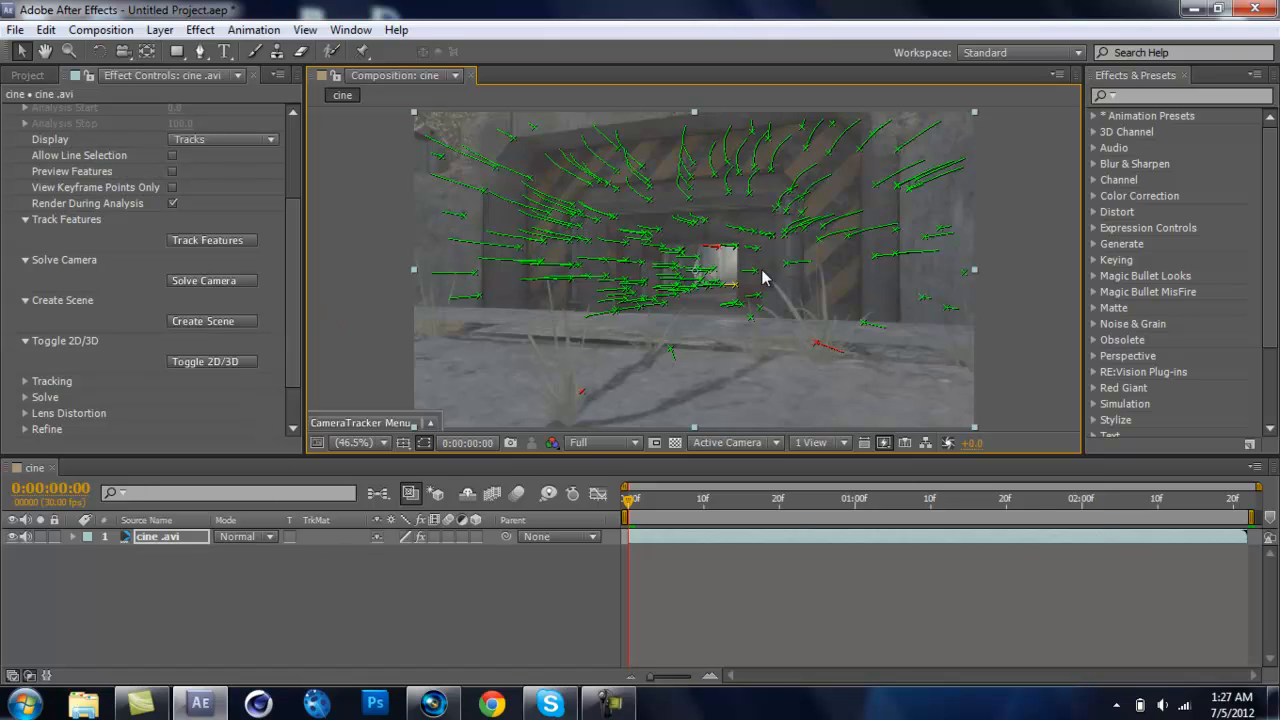
mouse_move(738, 291)
left_click_drag(629, 499, 598, 493)
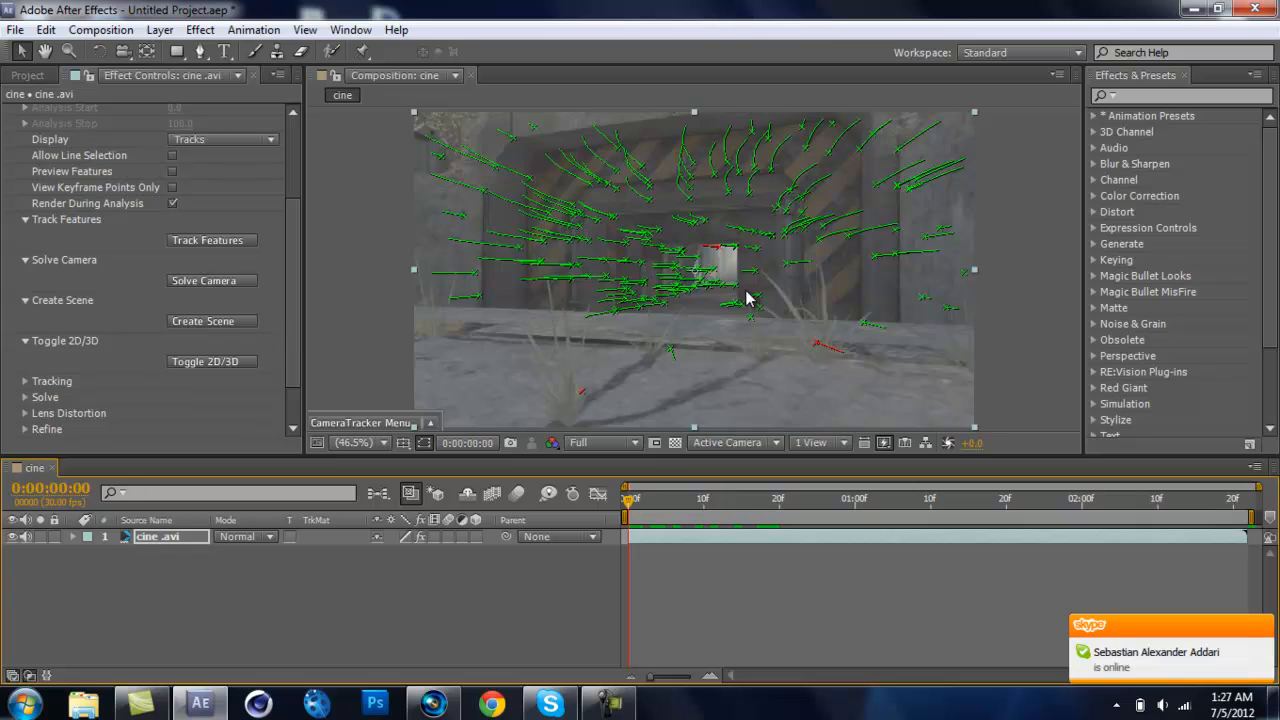
mouse_move(735, 287)
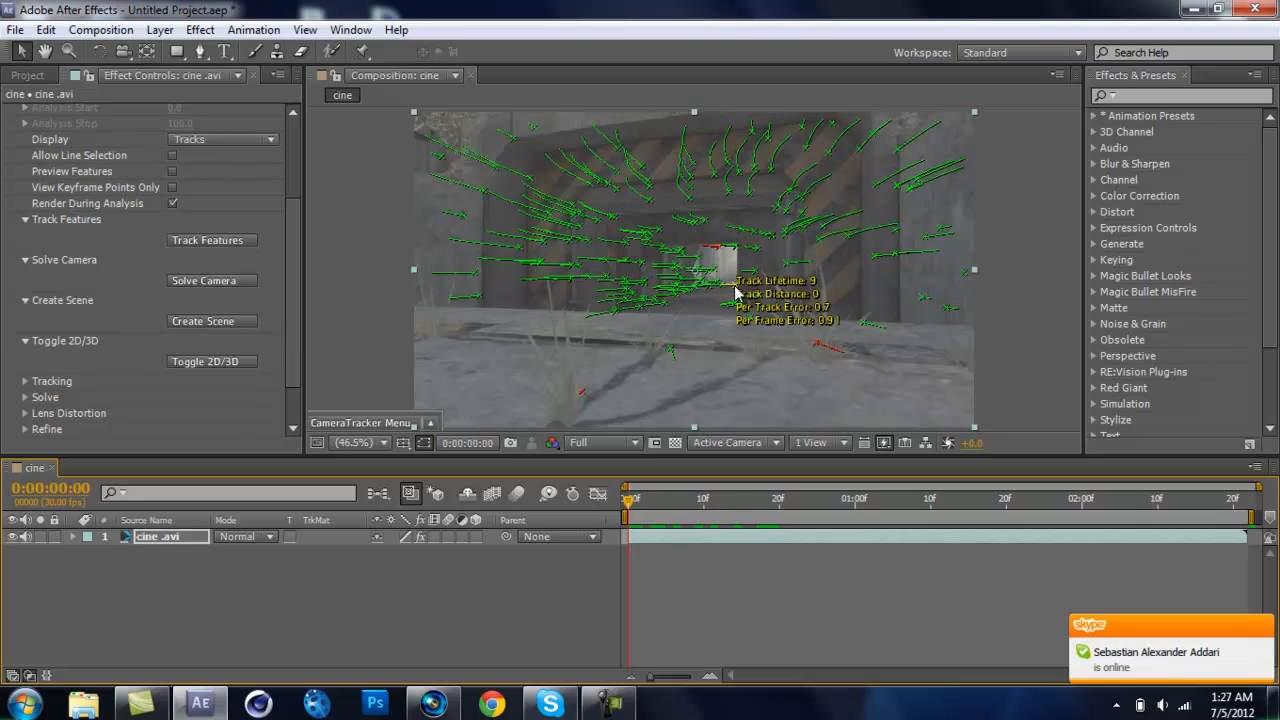
right_click(735, 291)
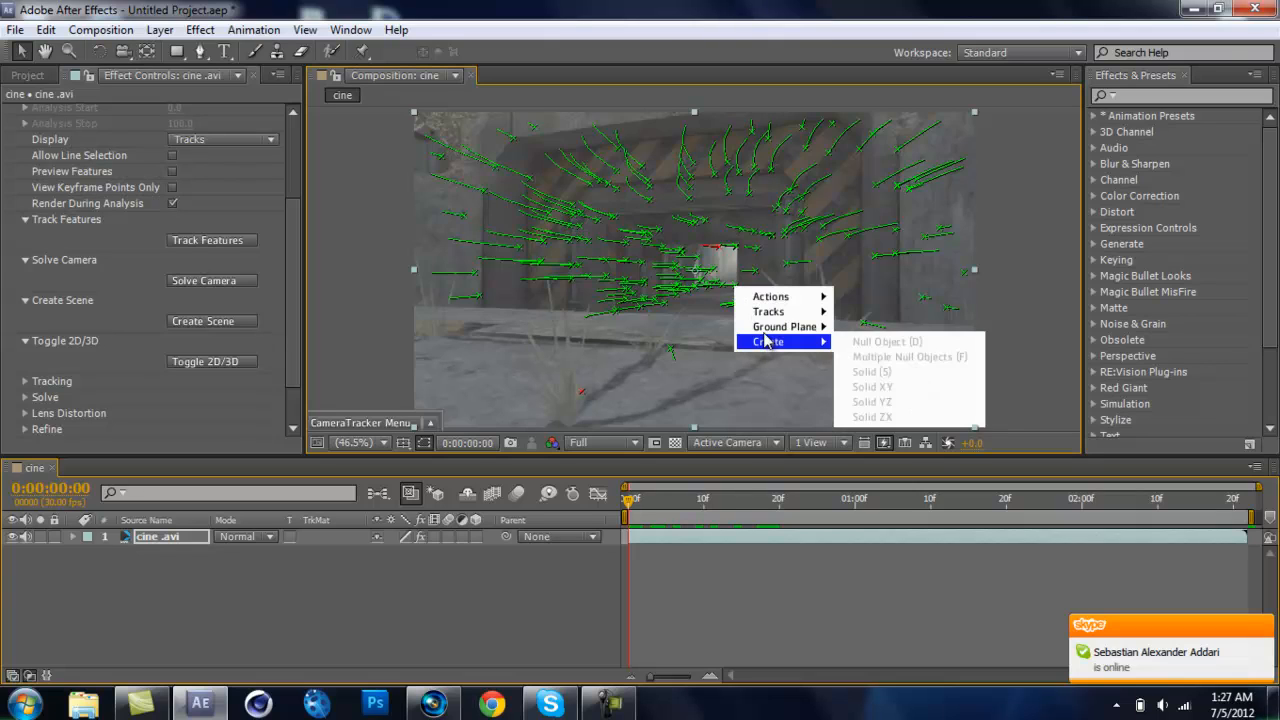
mouse_move(758, 294)
key("Escape")
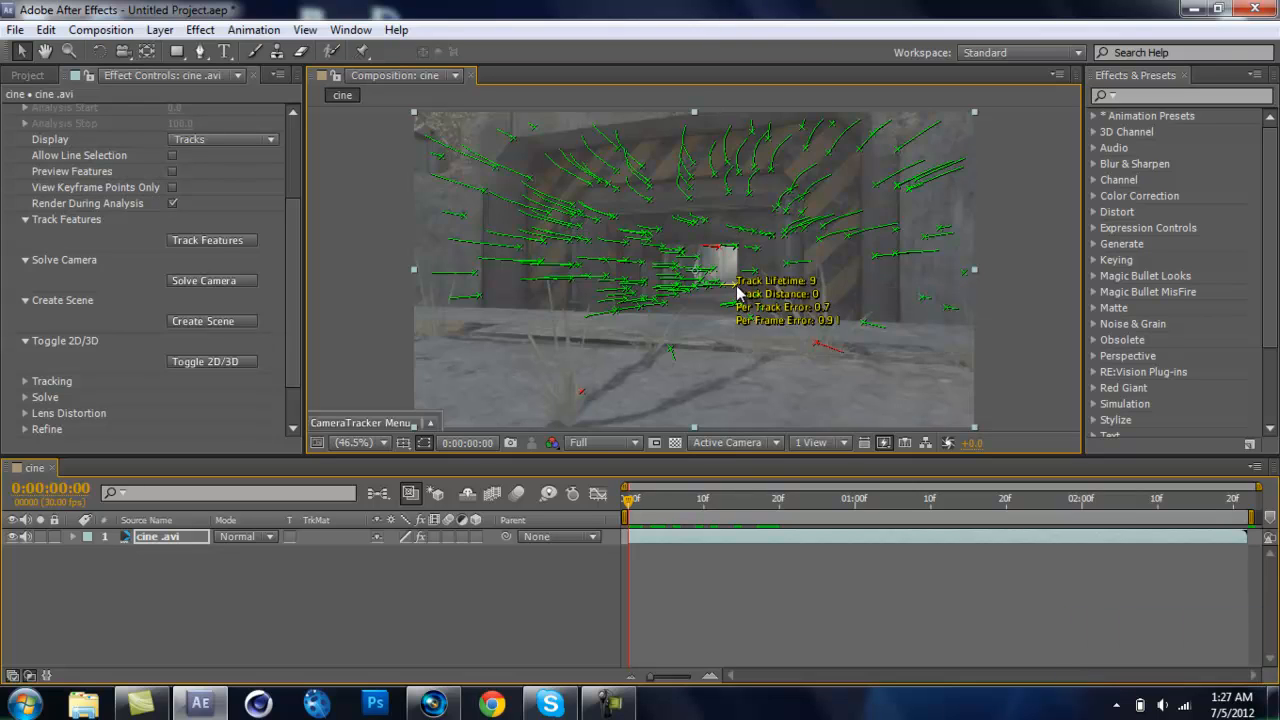
Set the track point at the bright opening's lower-right corner as the ground plane origin and create the CameraTracker scene
right_click(735, 291)
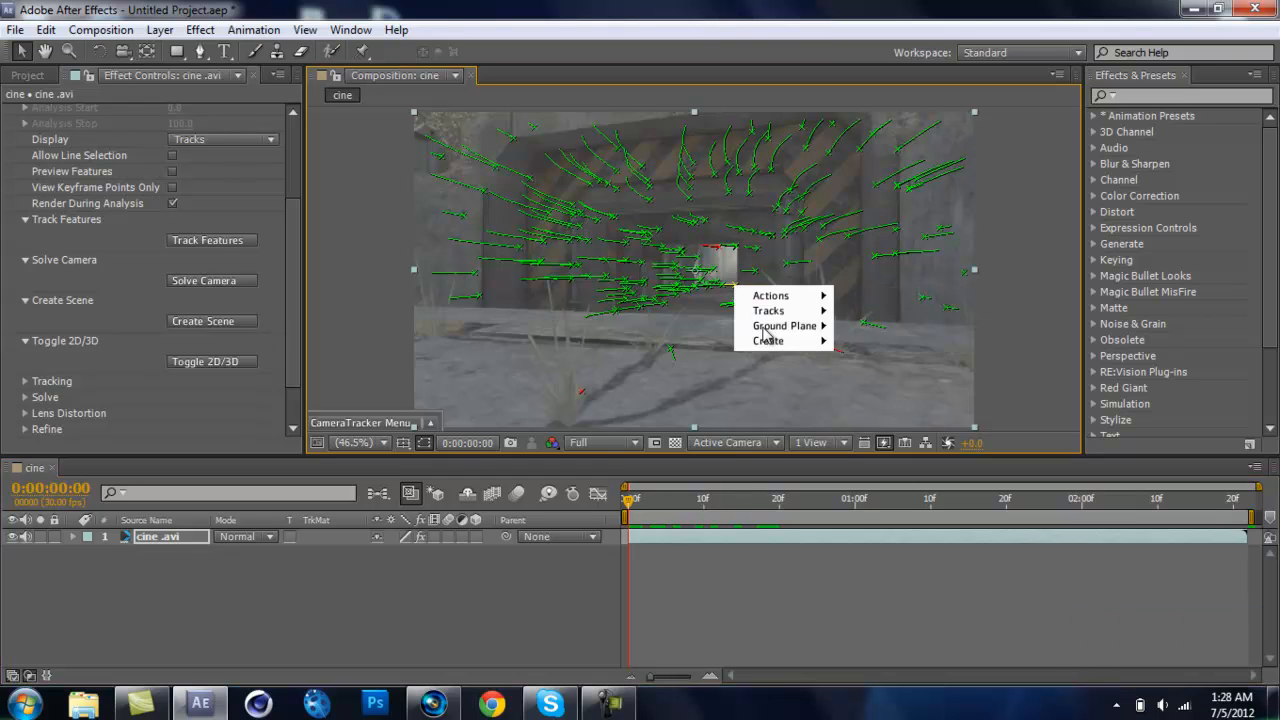
mouse_move(780, 326)
left_click(876, 343)
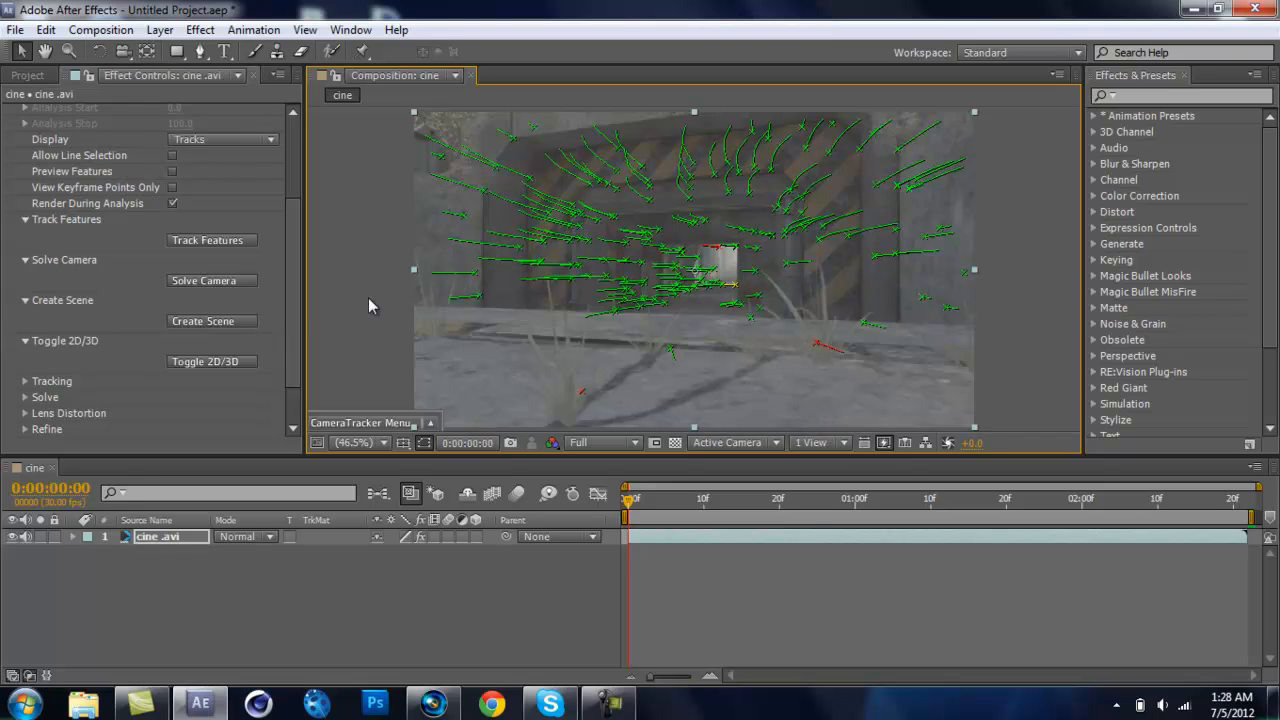
left_click(210, 321)
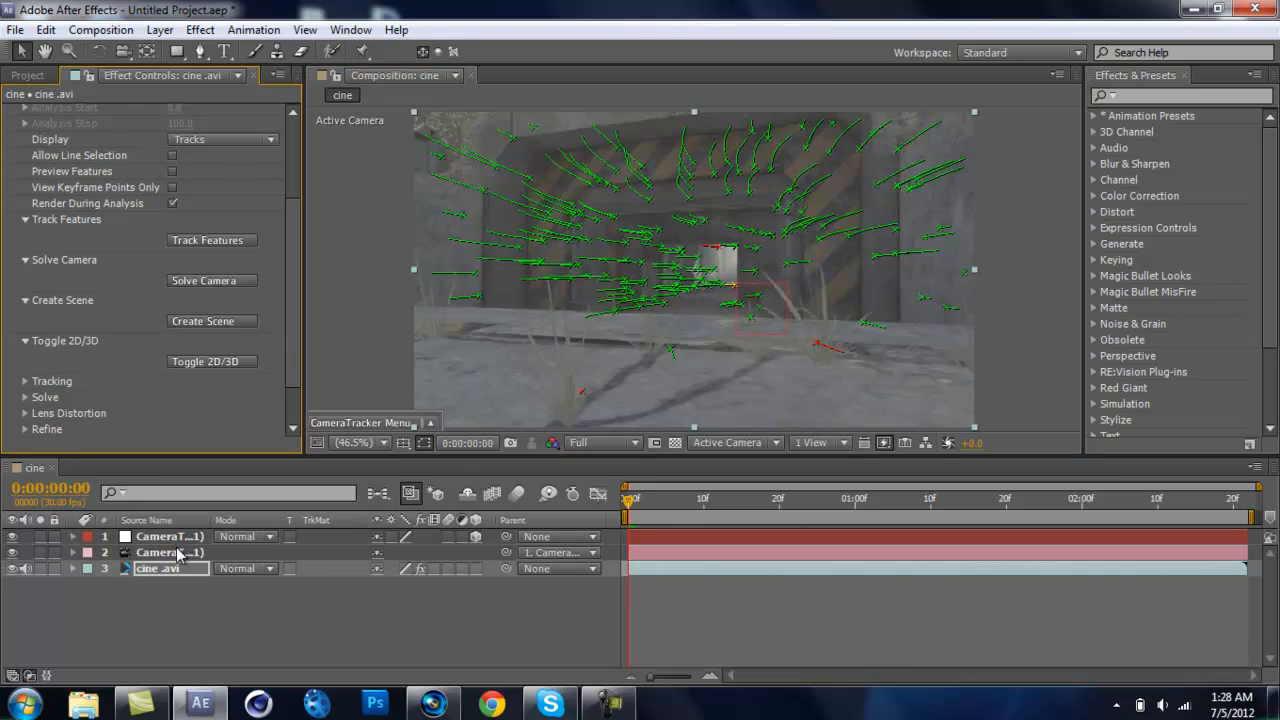
Inspect the new camera and null layers and scrub through the clip to check how the null follows the footage
left_click(178, 555)
left_click(175, 536)
left_click(183, 553)
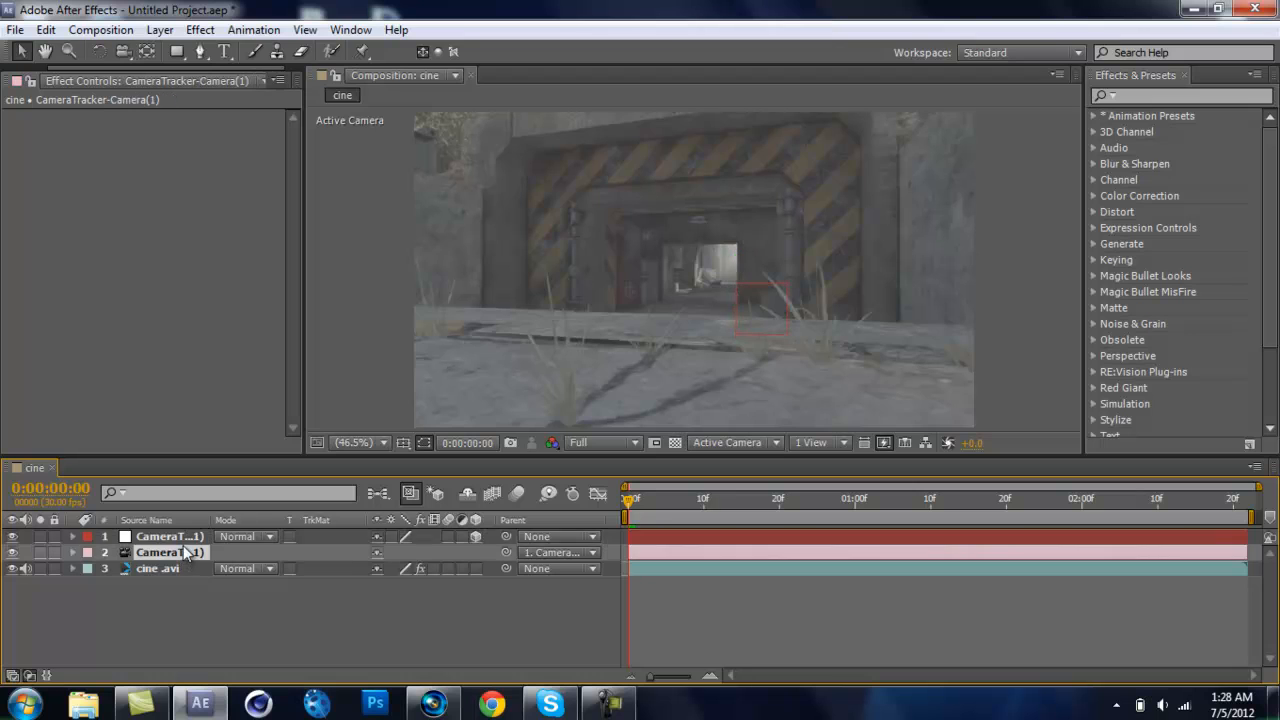
left_click(183, 538)
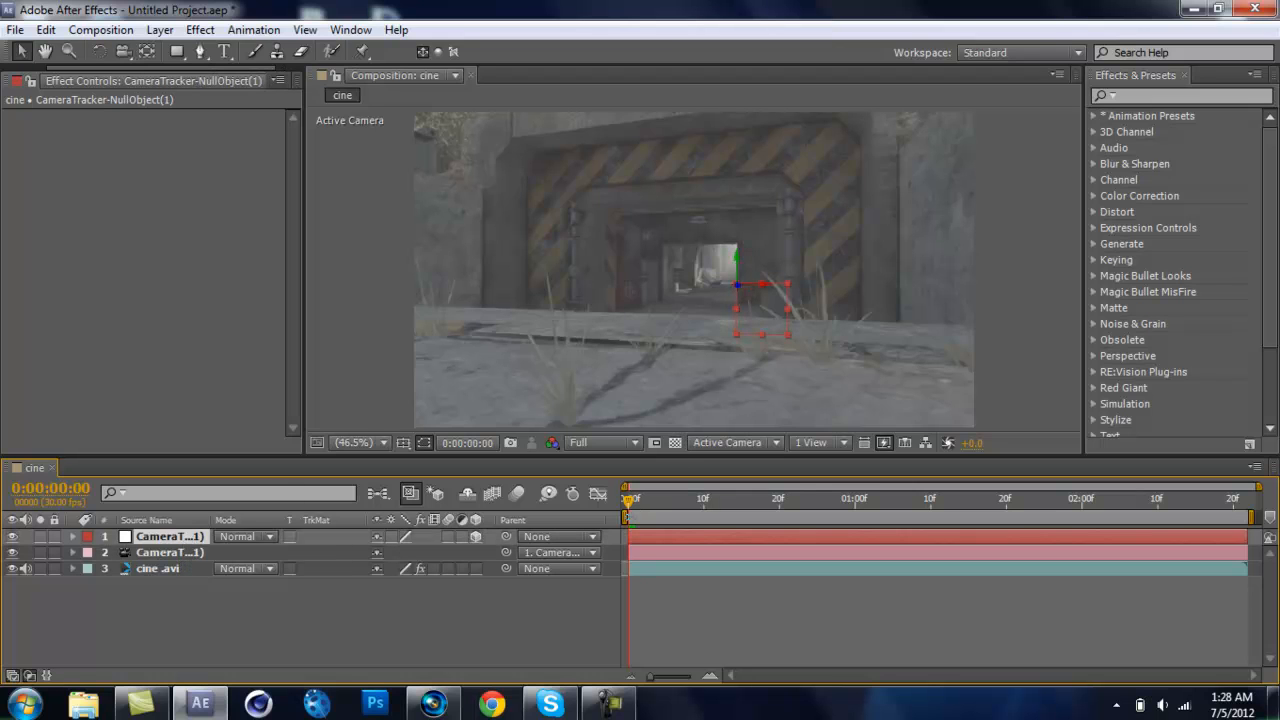
left_click_drag(627, 500, 1089, 474)
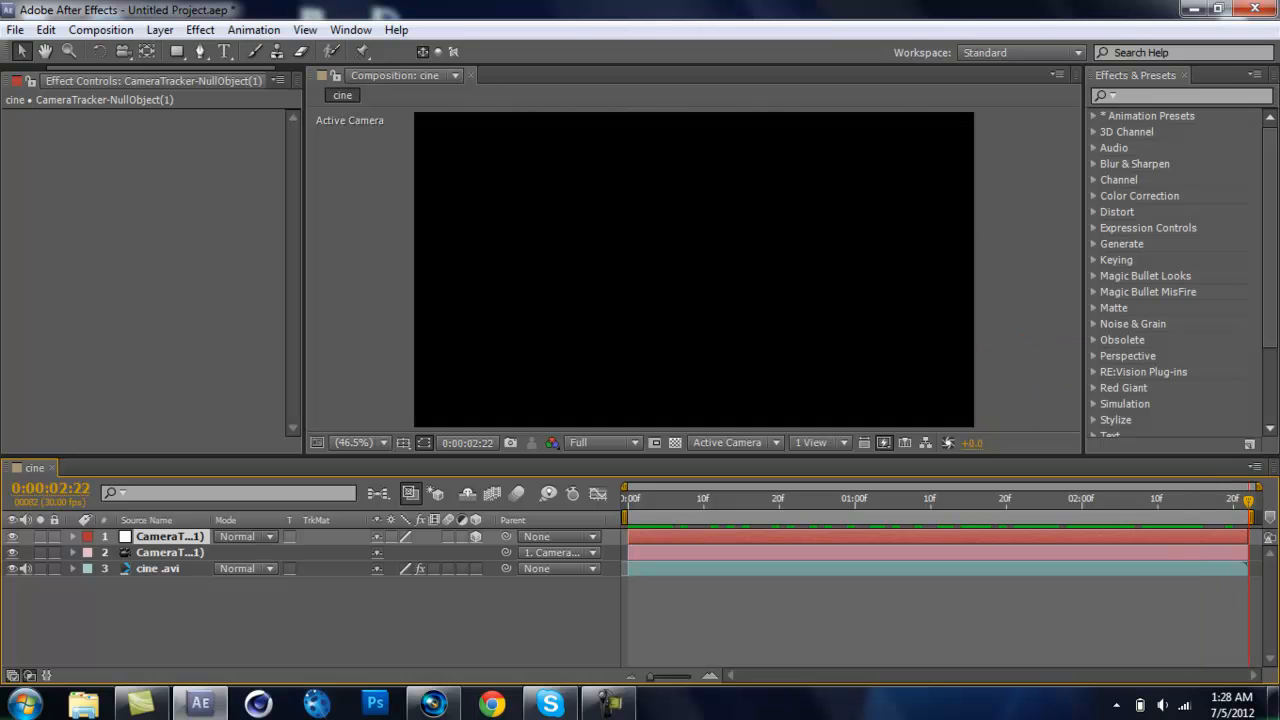
left_click_drag(936, 474, 586, 471)
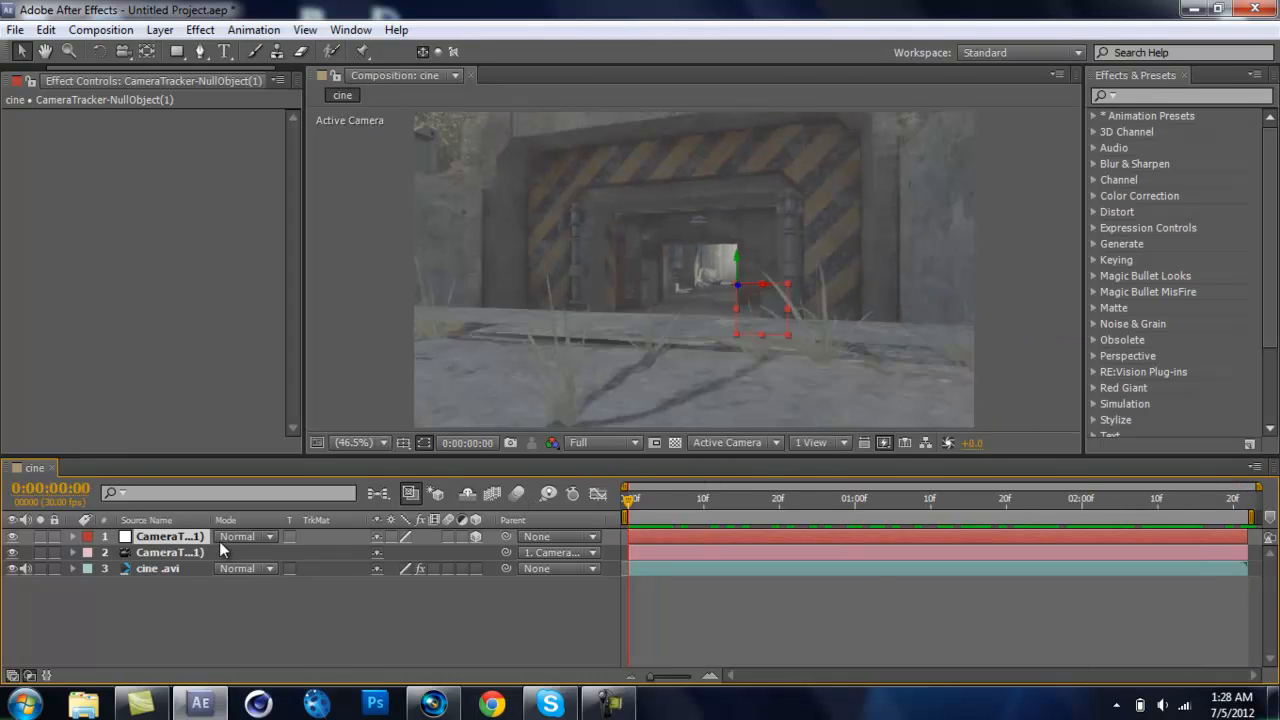
Add the text "B3NG BLiiTz" above the bright tunnel opening and make it a 3D layer
left_click(164, 569)
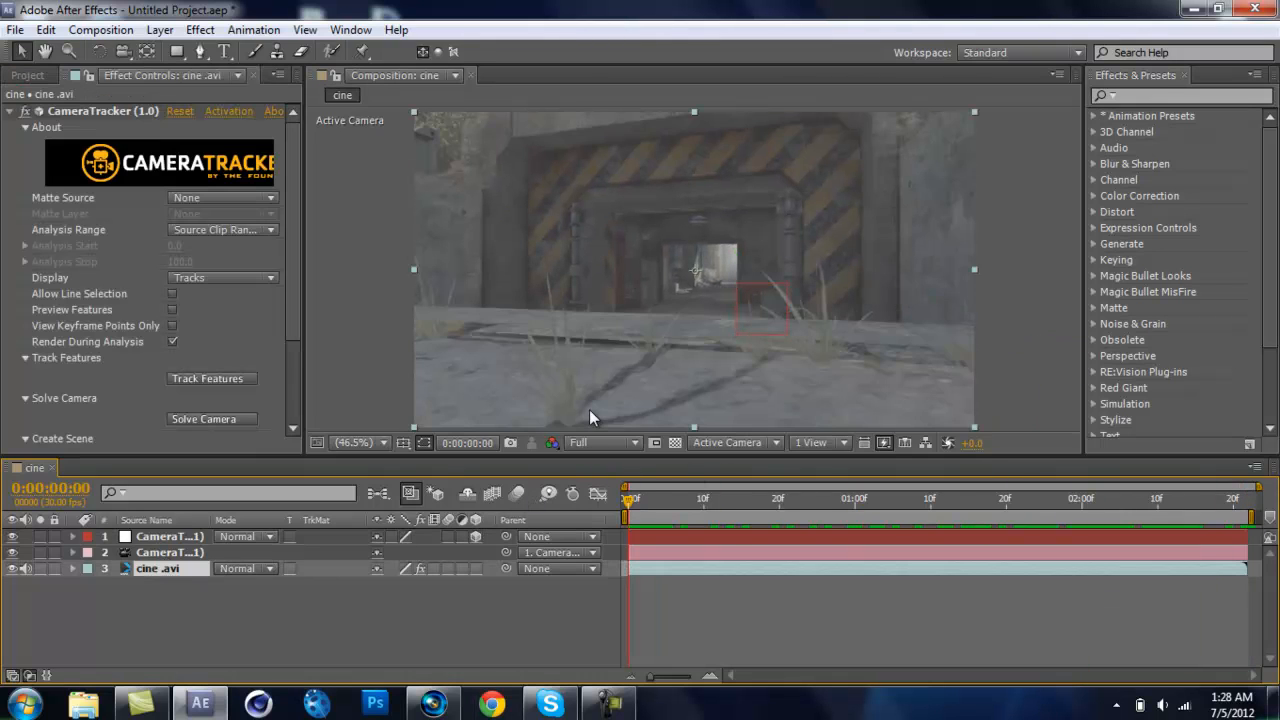
left_click(221, 52)
left_click(650, 247)
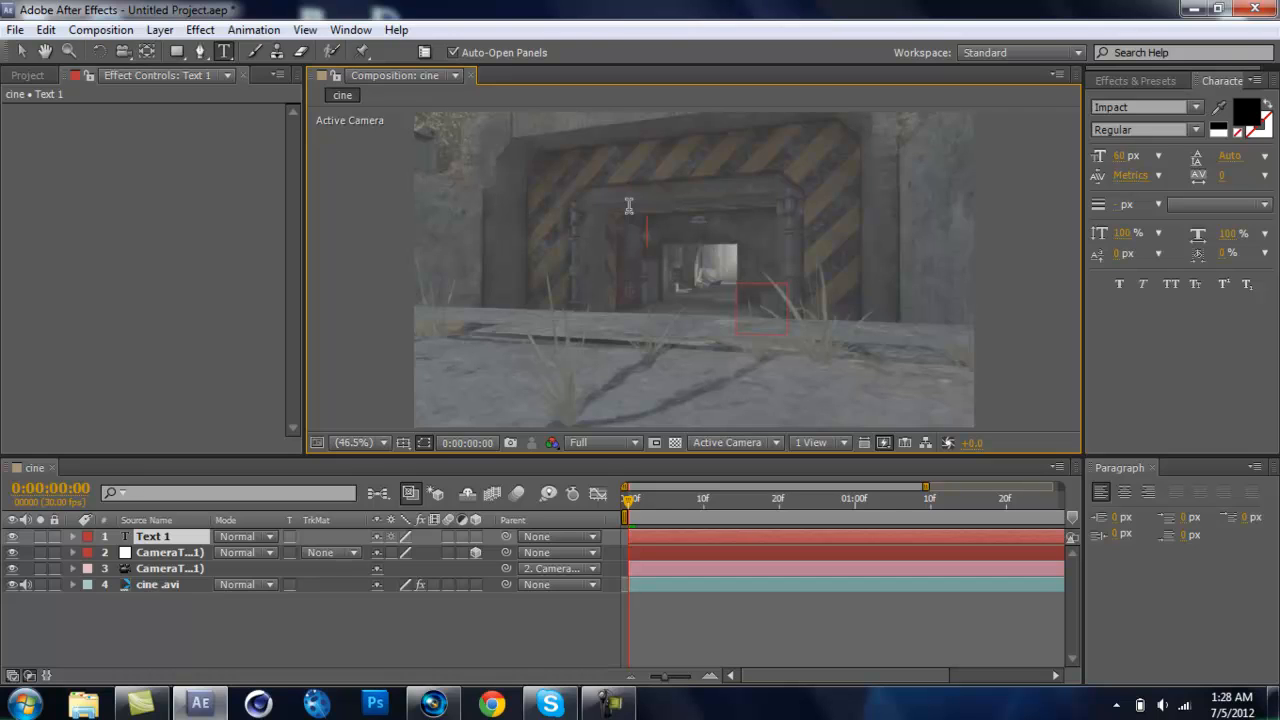
type("B3Ng BLiiTz")
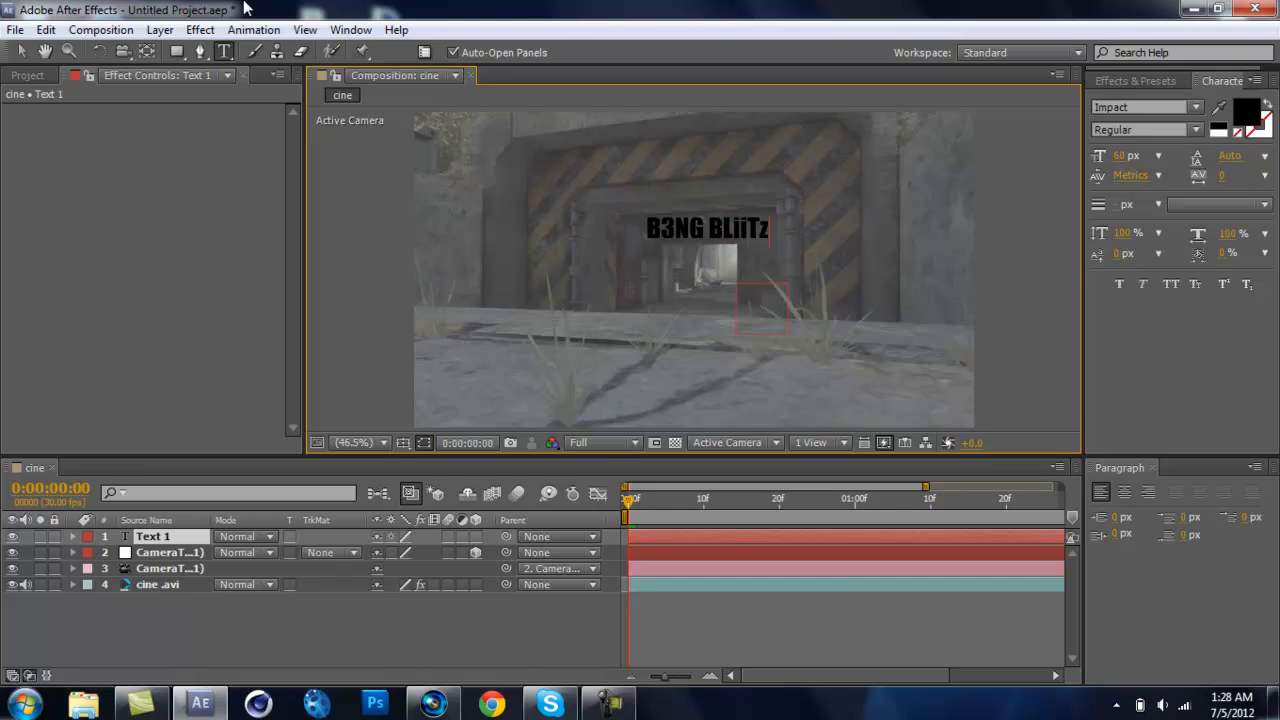
left_click(22, 51)
left_click(698, 245)
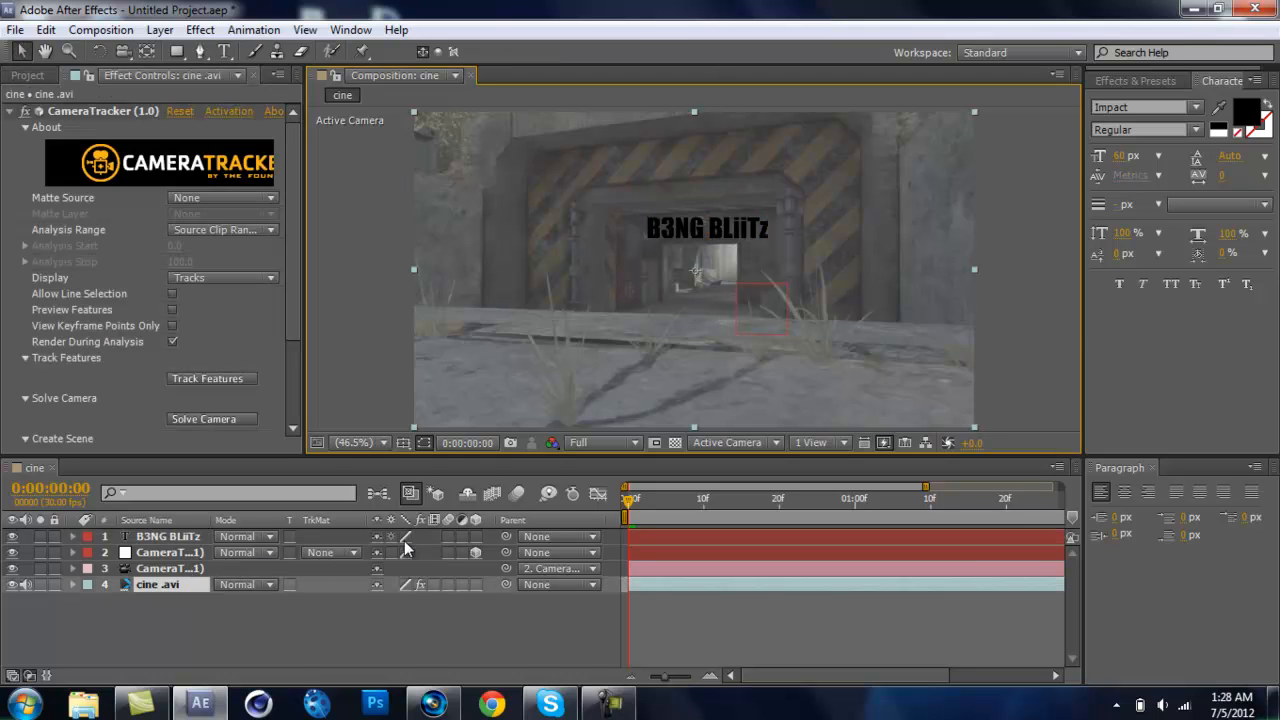
left_click(477, 536)
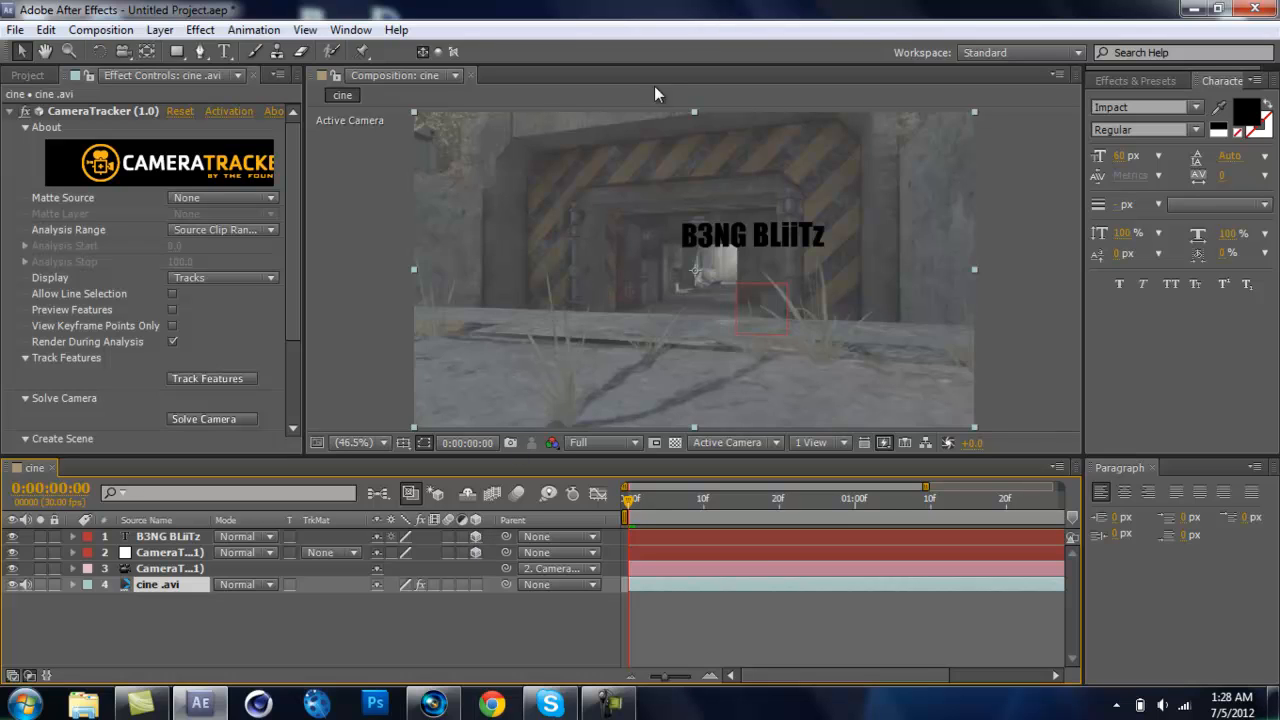
Move the text left and scale it down at 0:00:01:21, and bring it toward the camera along Z at 0:00:00:07
left_click(176, 537)
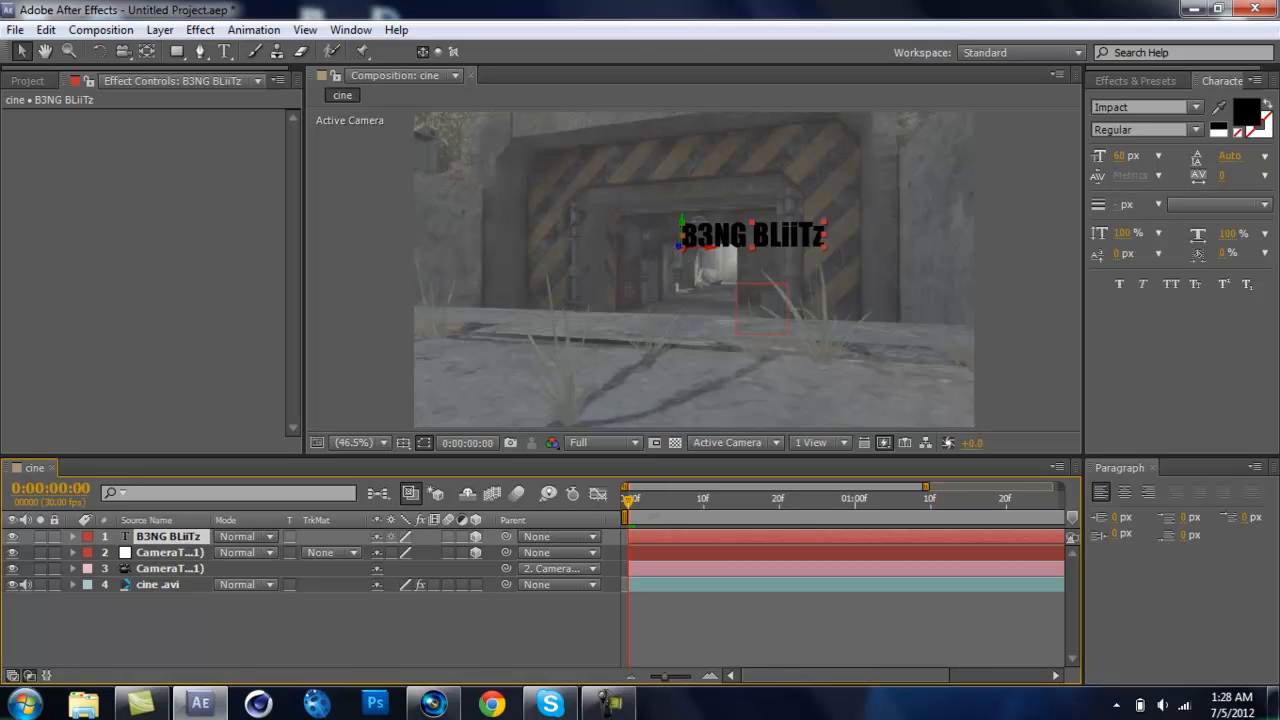
left_click_drag(643, 499, 1015, 470)
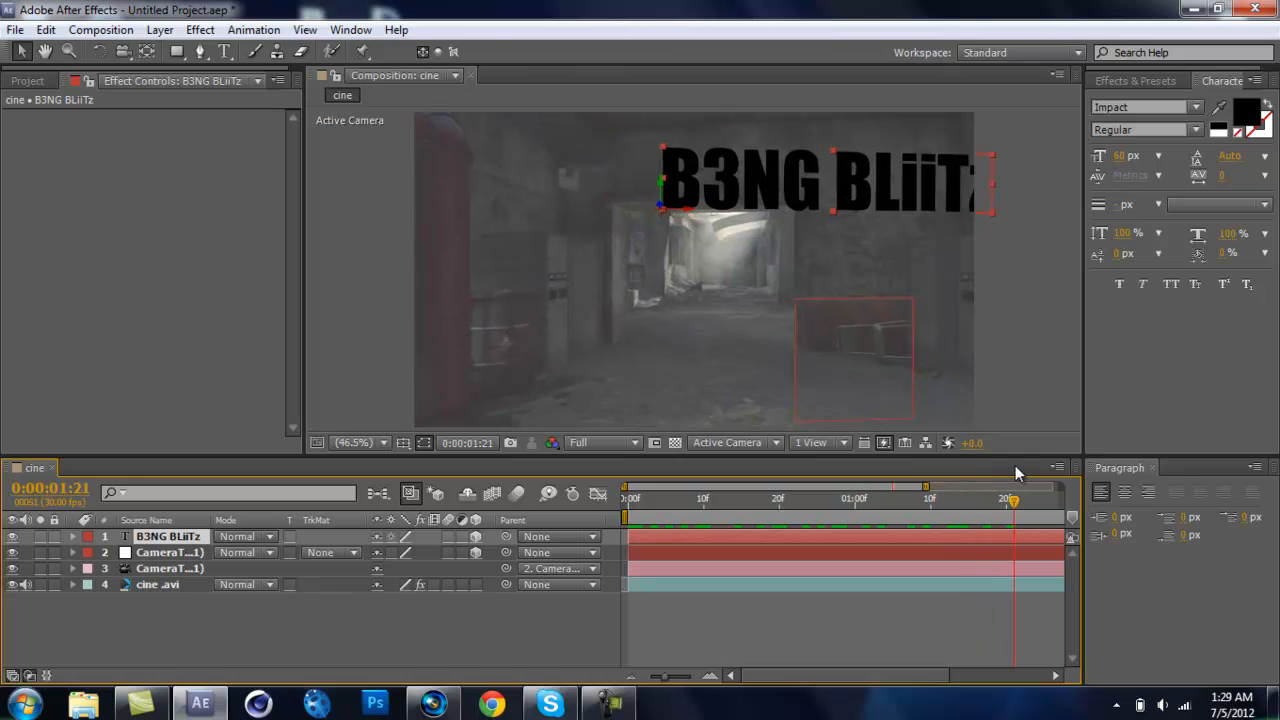
left_click_drag(703, 222, 571, 179)
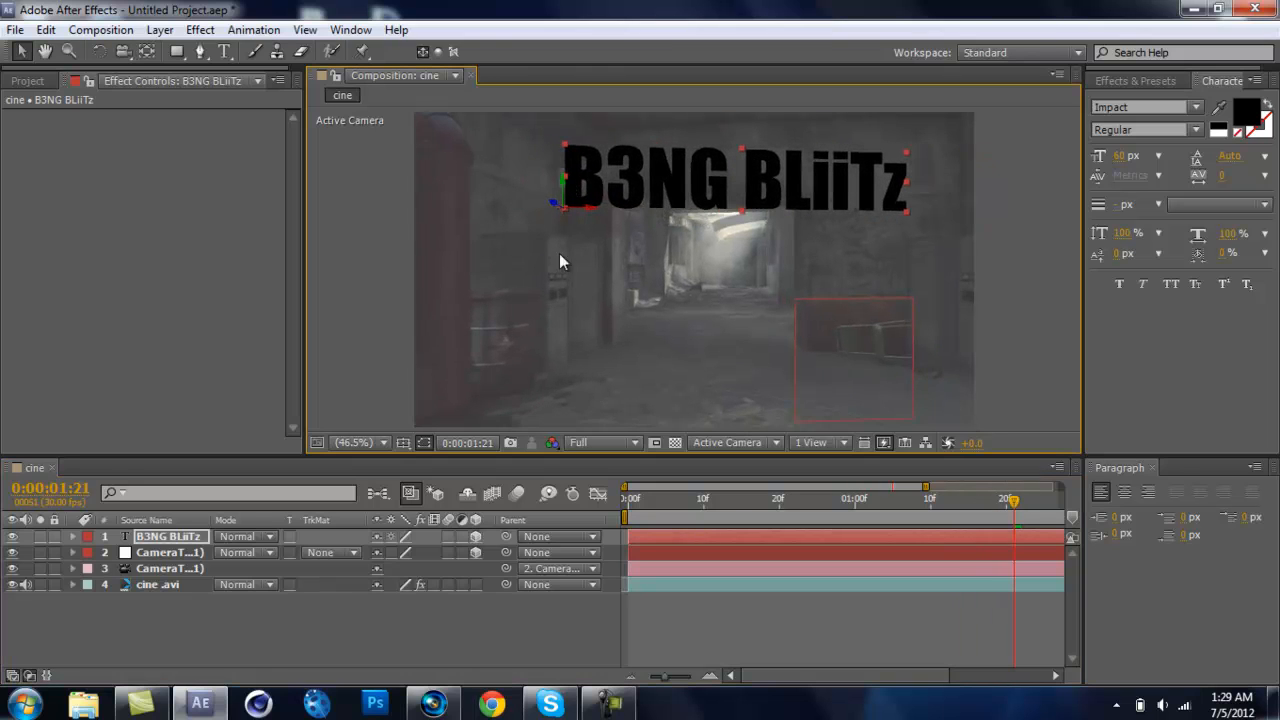
left_click_drag(906, 153, 808, 172)
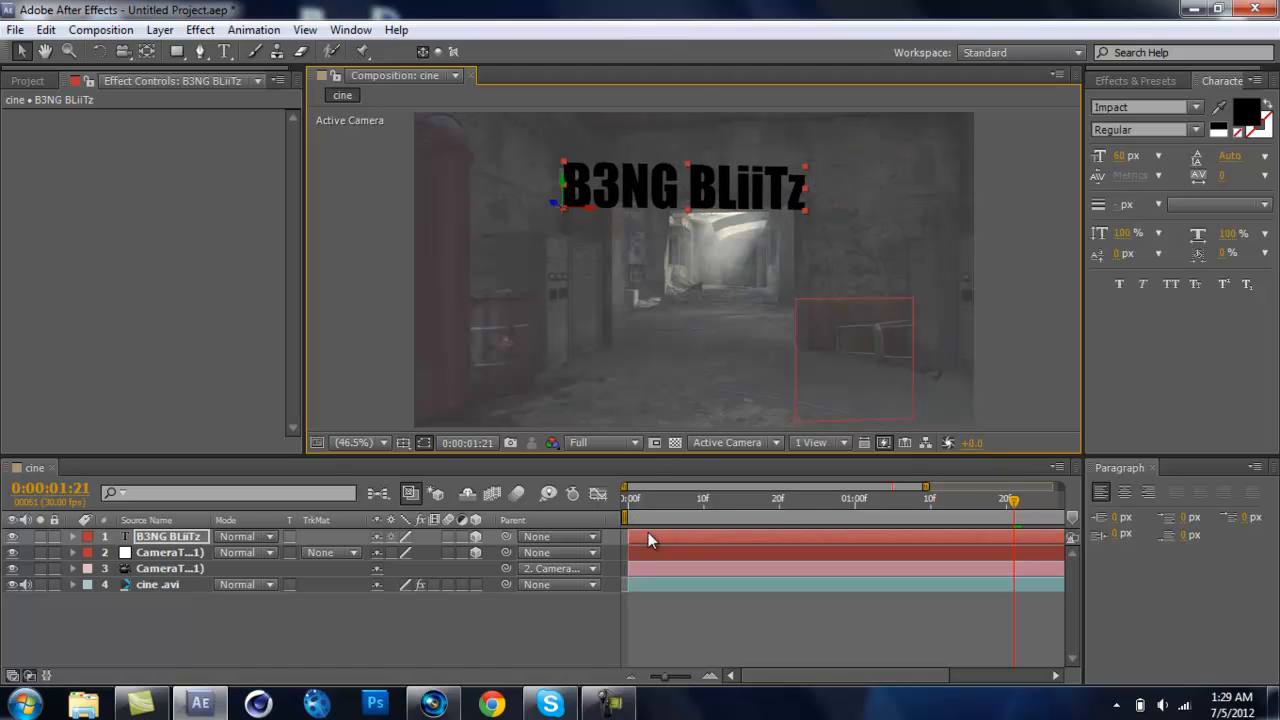
left_click_drag(1011, 498, 683, 484)
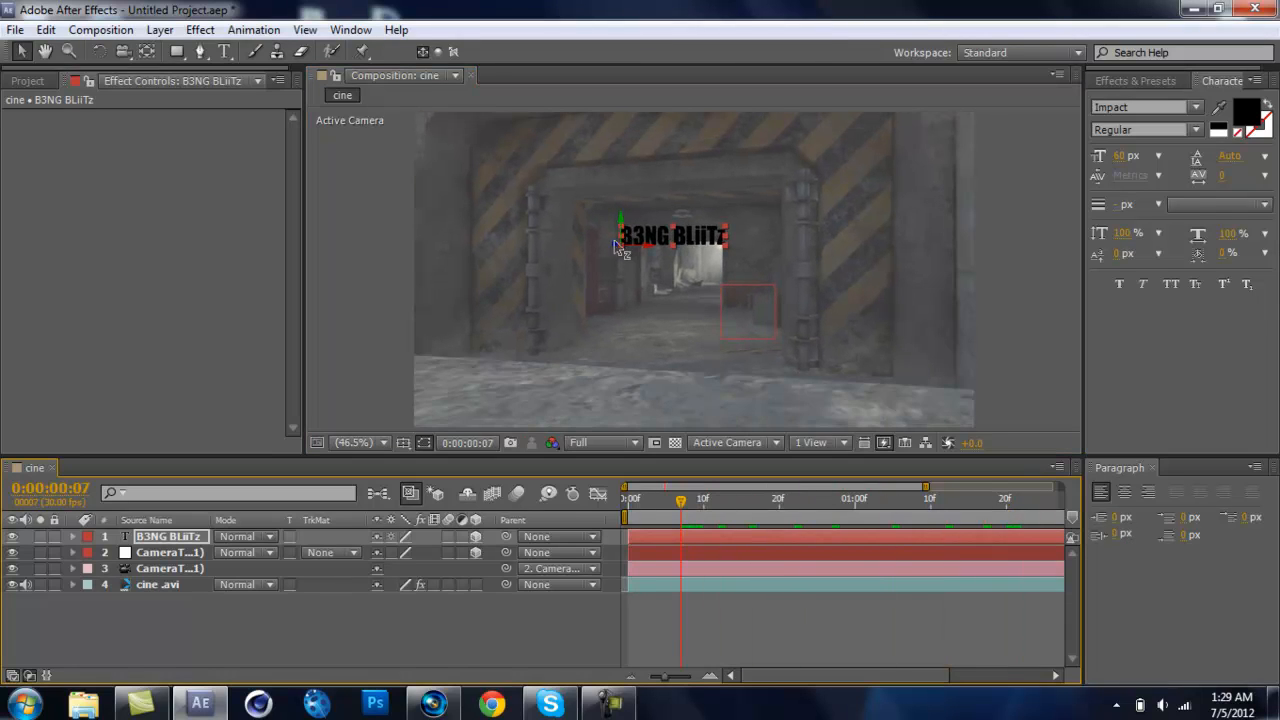
left_click_drag(612, 241, 523, 334)
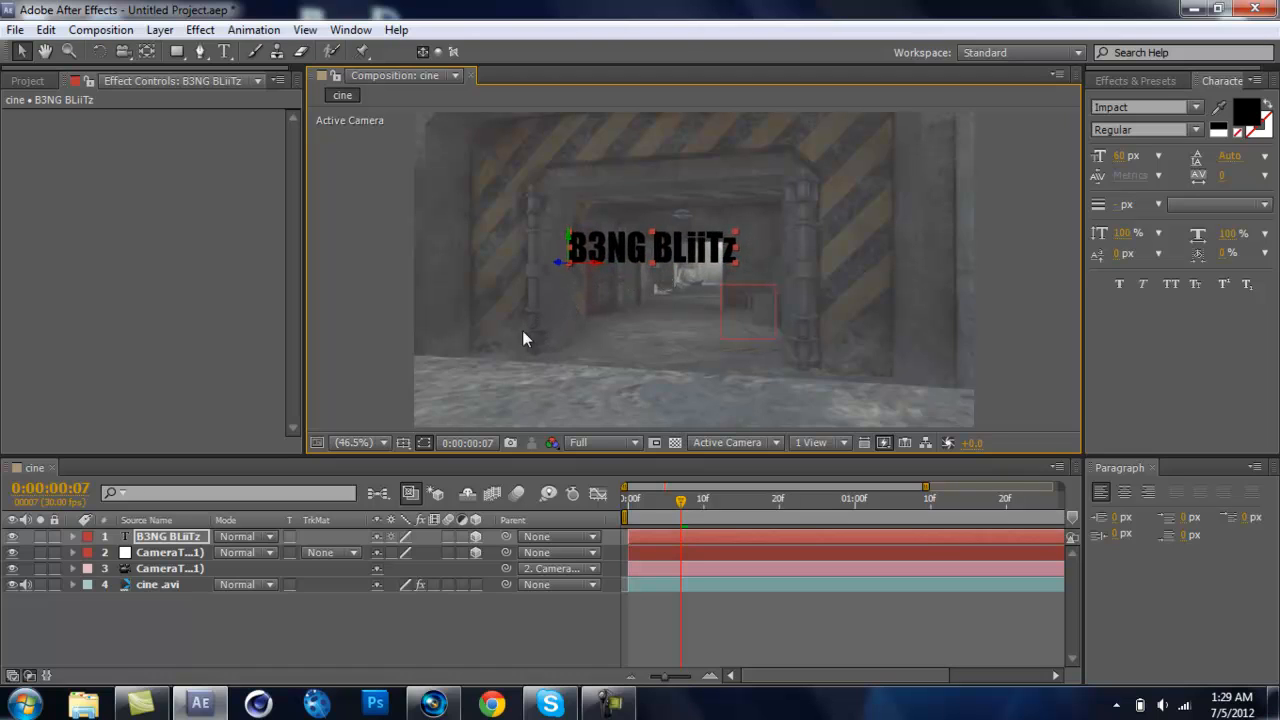
left_click(598, 266)
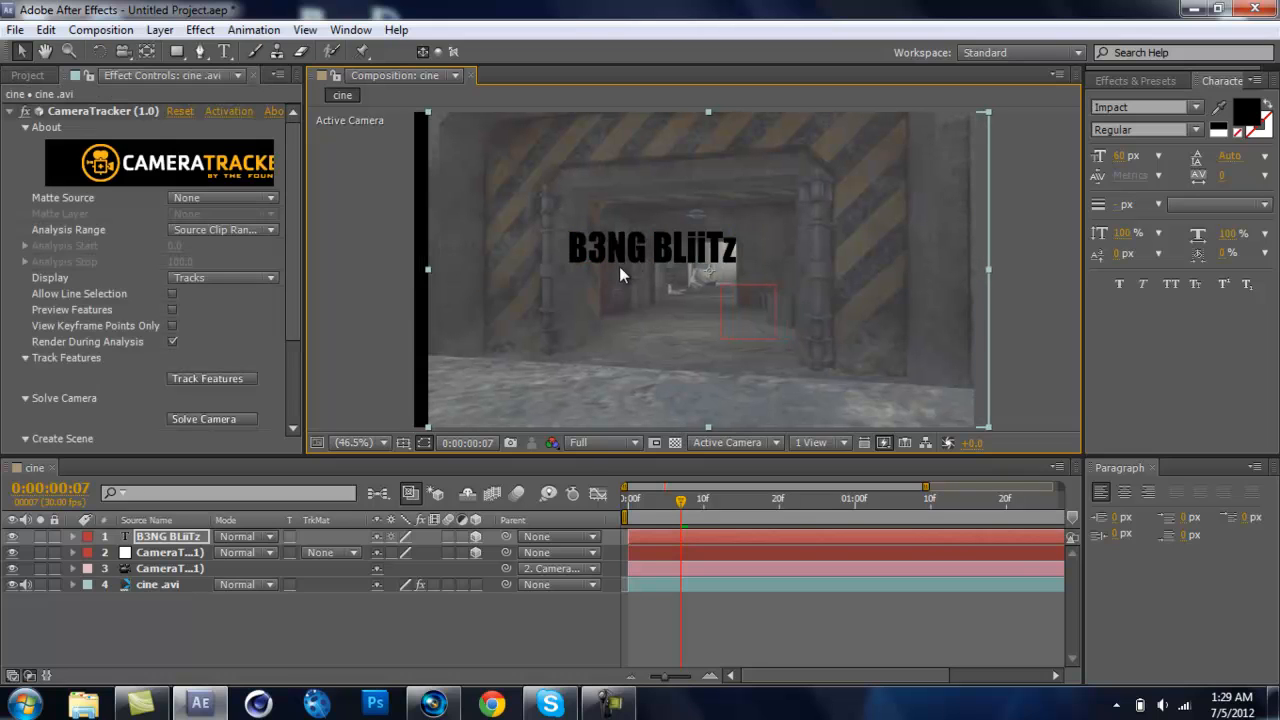
left_click_drag(635, 291, 618, 261)
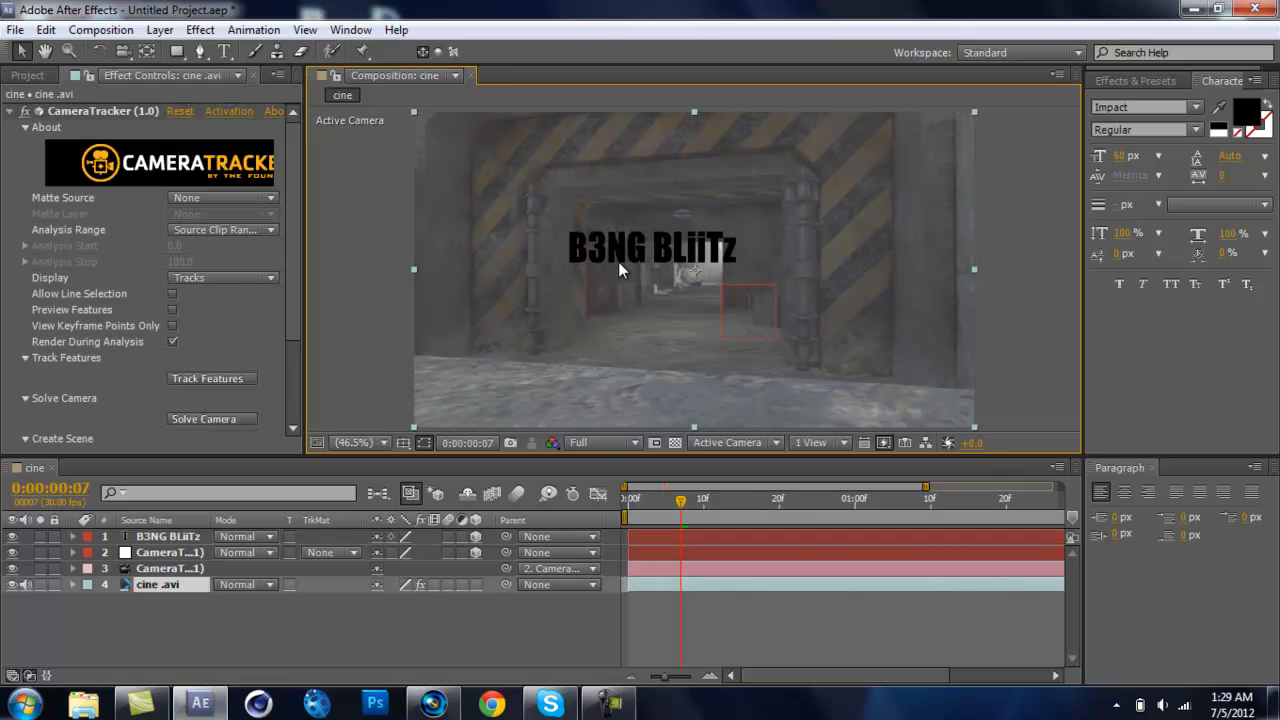
left_click(190, 538)
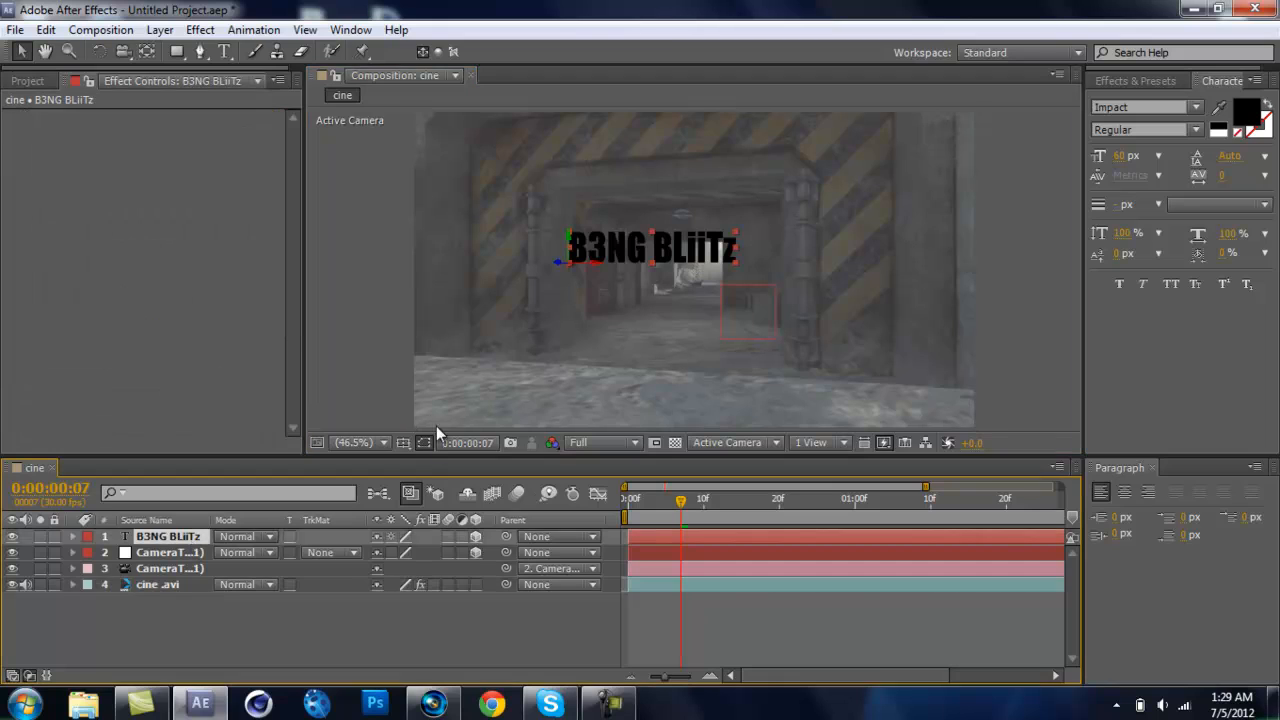
left_click(594, 266)
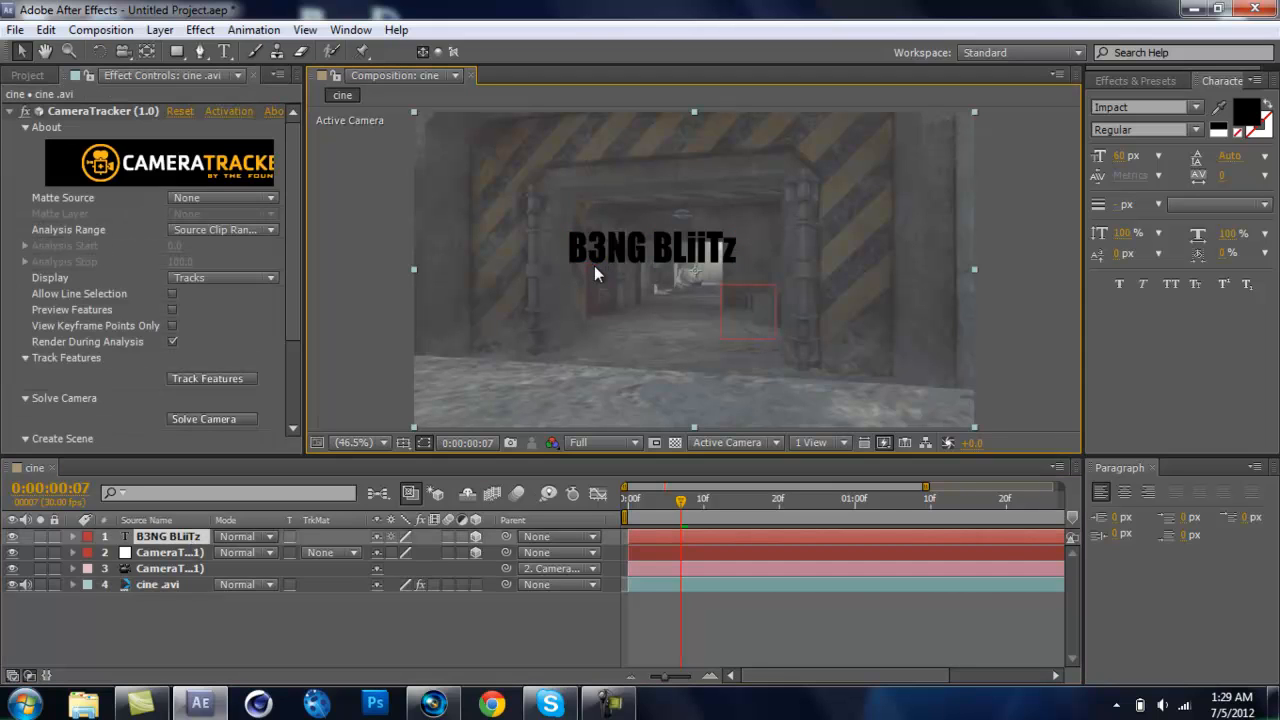
Shift the B3NG BLiiTz text slightly right along its X axis and check how it follows the camera through the clip
left_click(187, 541)
left_click_drag(589, 266, 611, 266)
left_click_drag(681, 499, 606, 503)
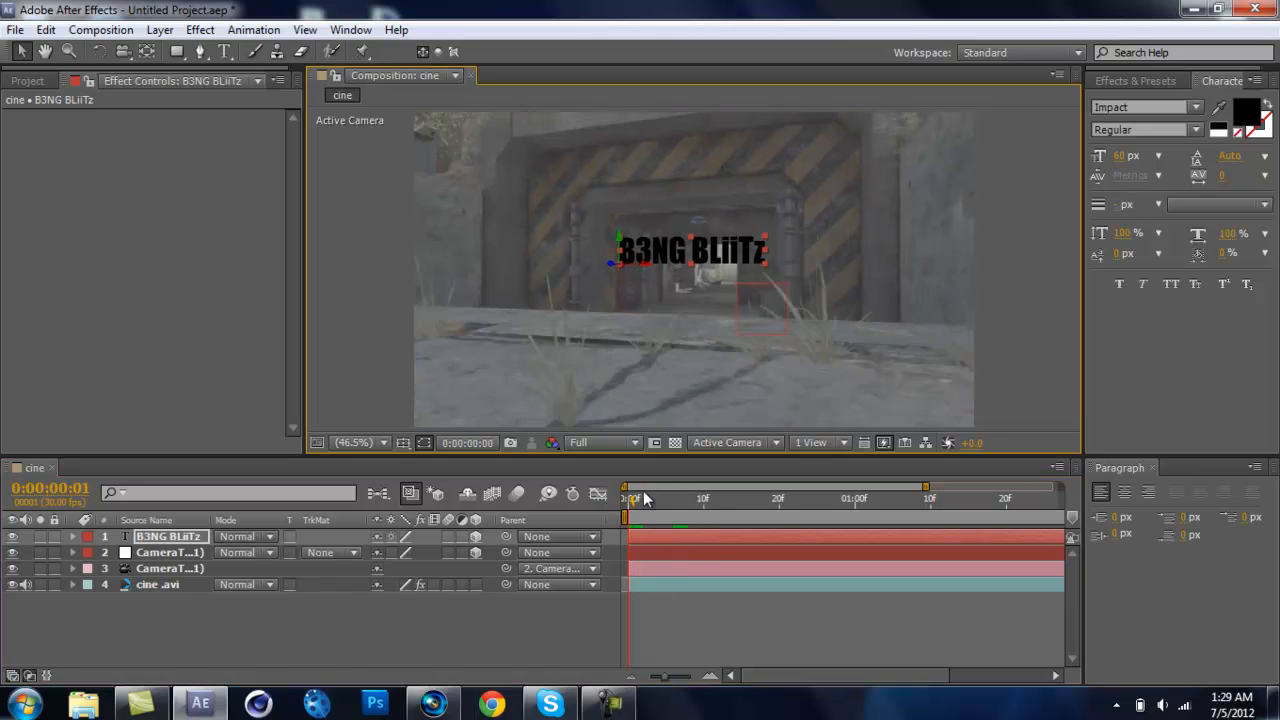
key("space")
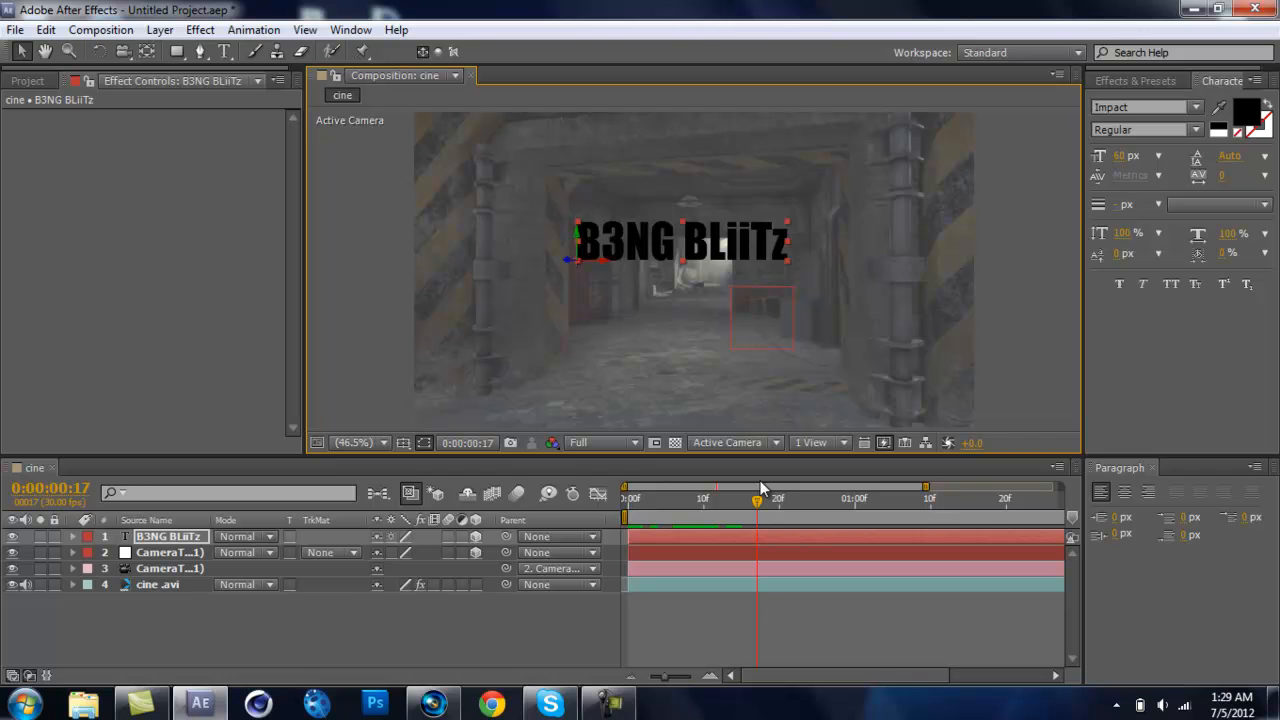
left_click_drag(760, 480, 537, 456)
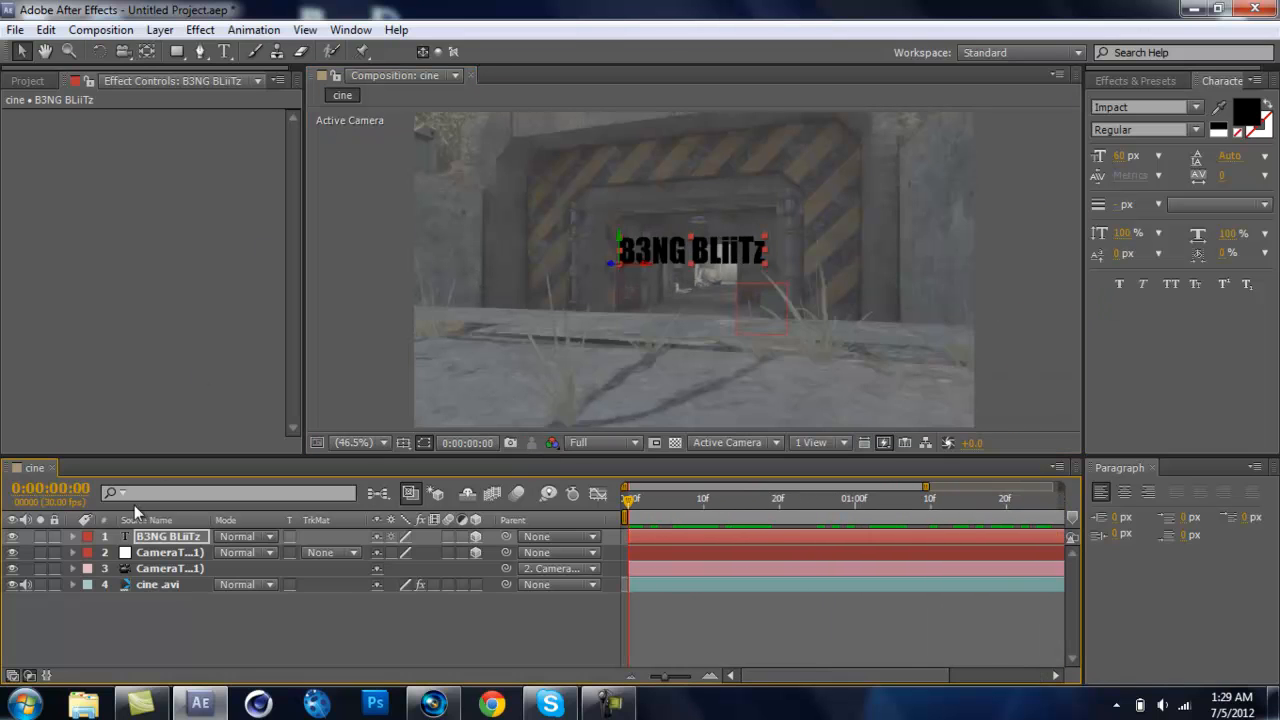
Color the word "BLiiTz" red (FF0000) in the text layer
left_click(226, 52)
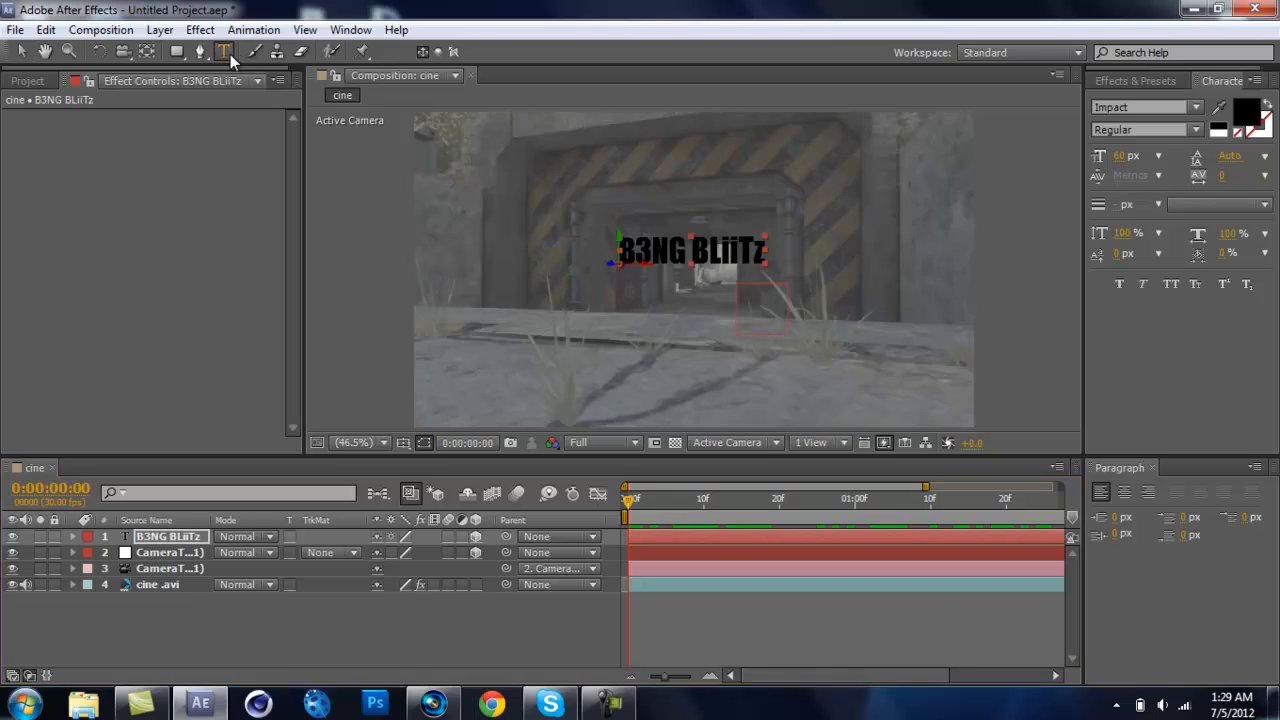
left_click_drag(690, 255, 773, 252)
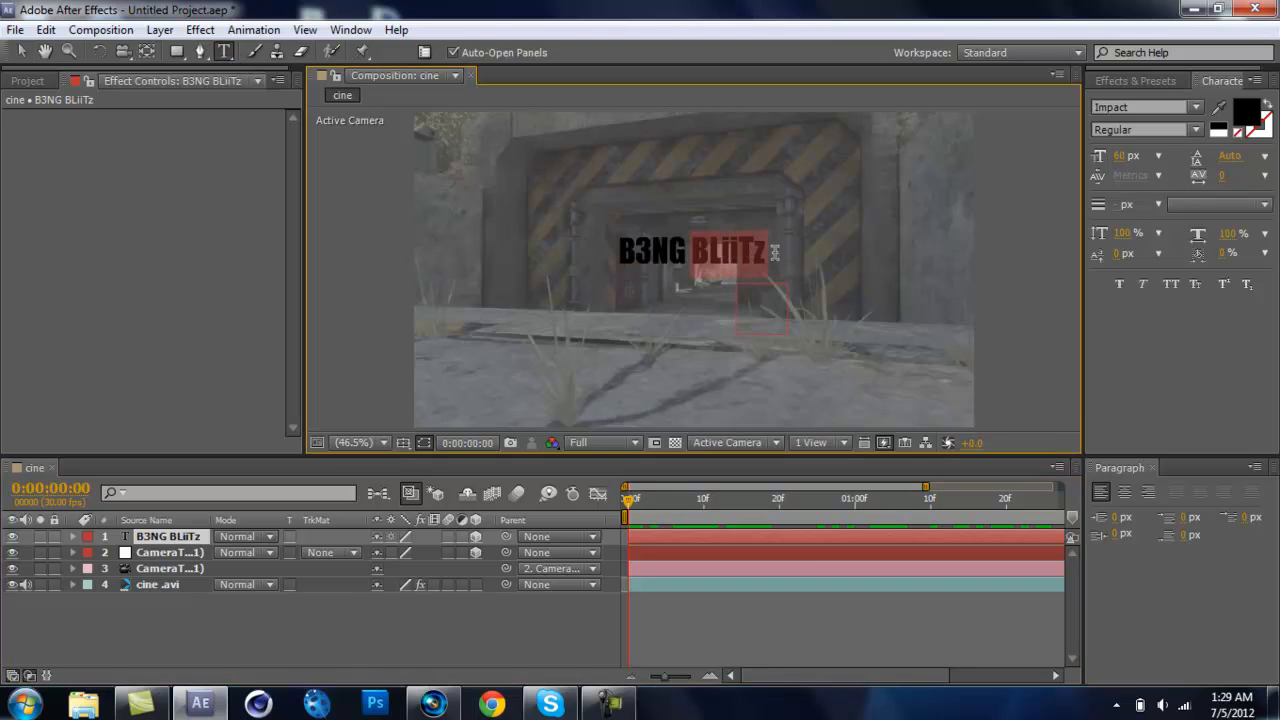
left_click(1248, 105)
left_click_drag(687, 276, 844, 256)
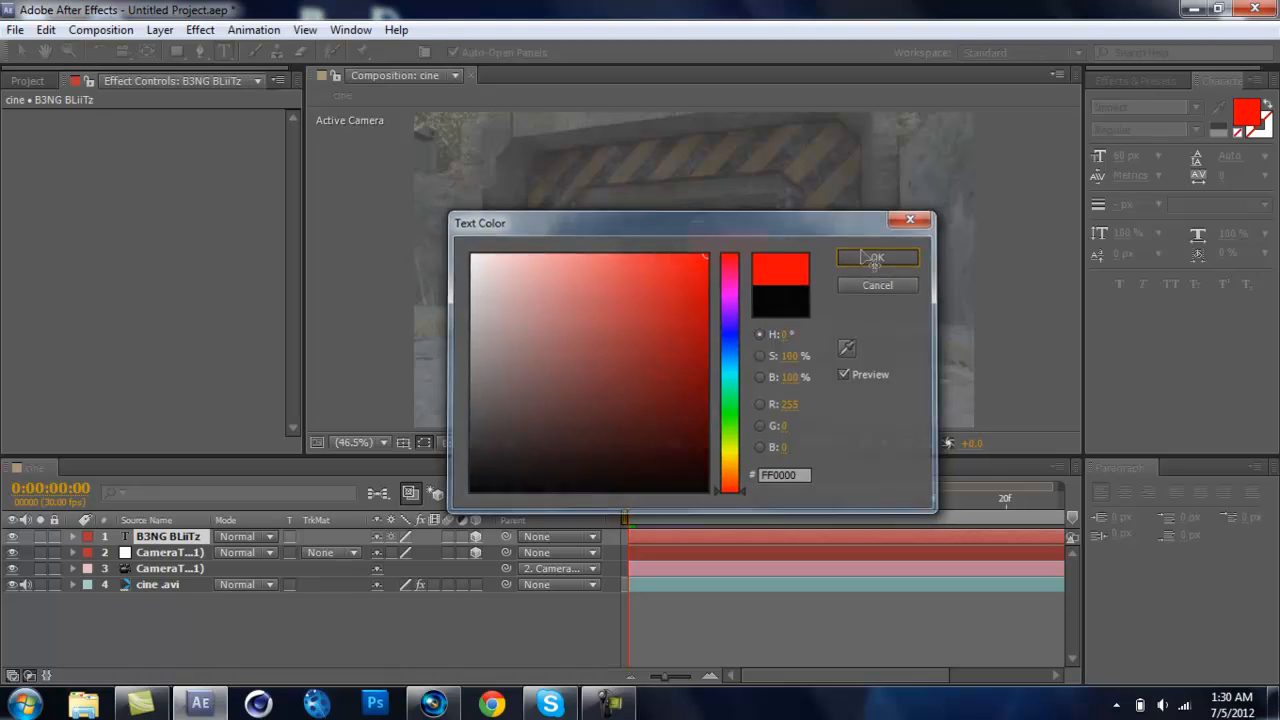
left_click(846, 257)
left_click(681, 255)
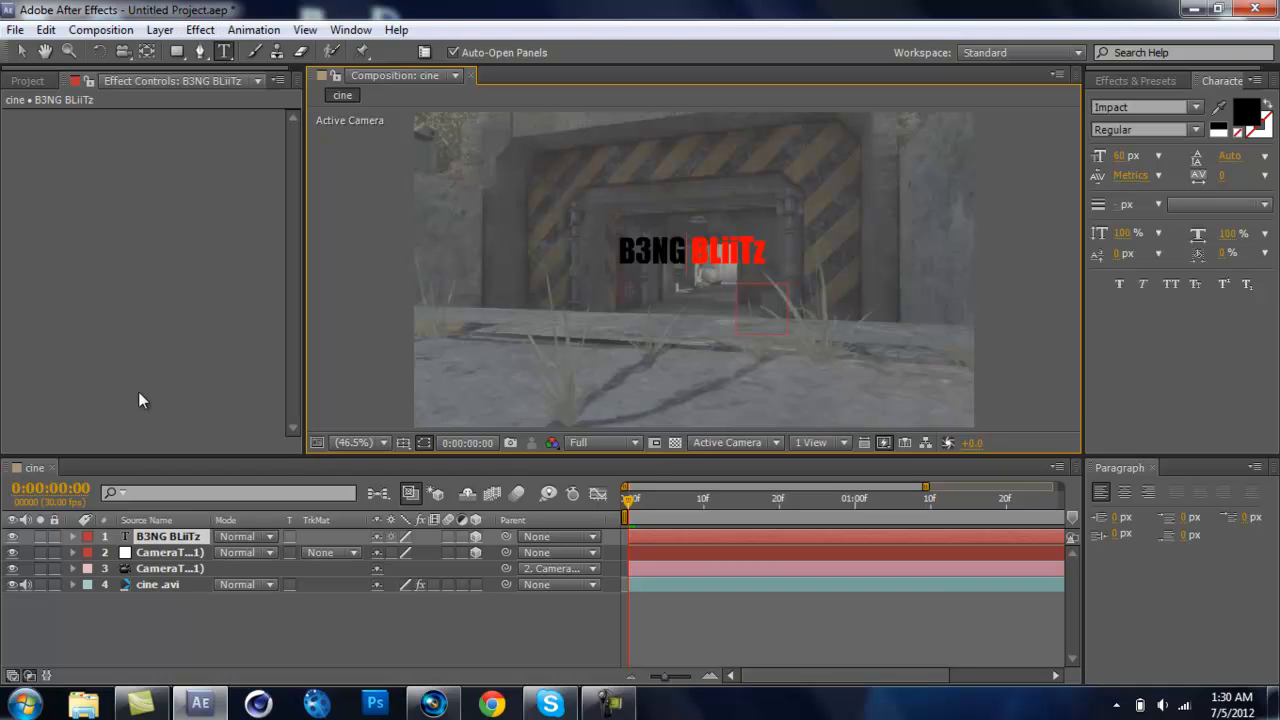
Apply the Glow effect to the B3NG BLiiTz text layer and review it along the timeline
left_click(200, 30)
mouse_move(251, 497)
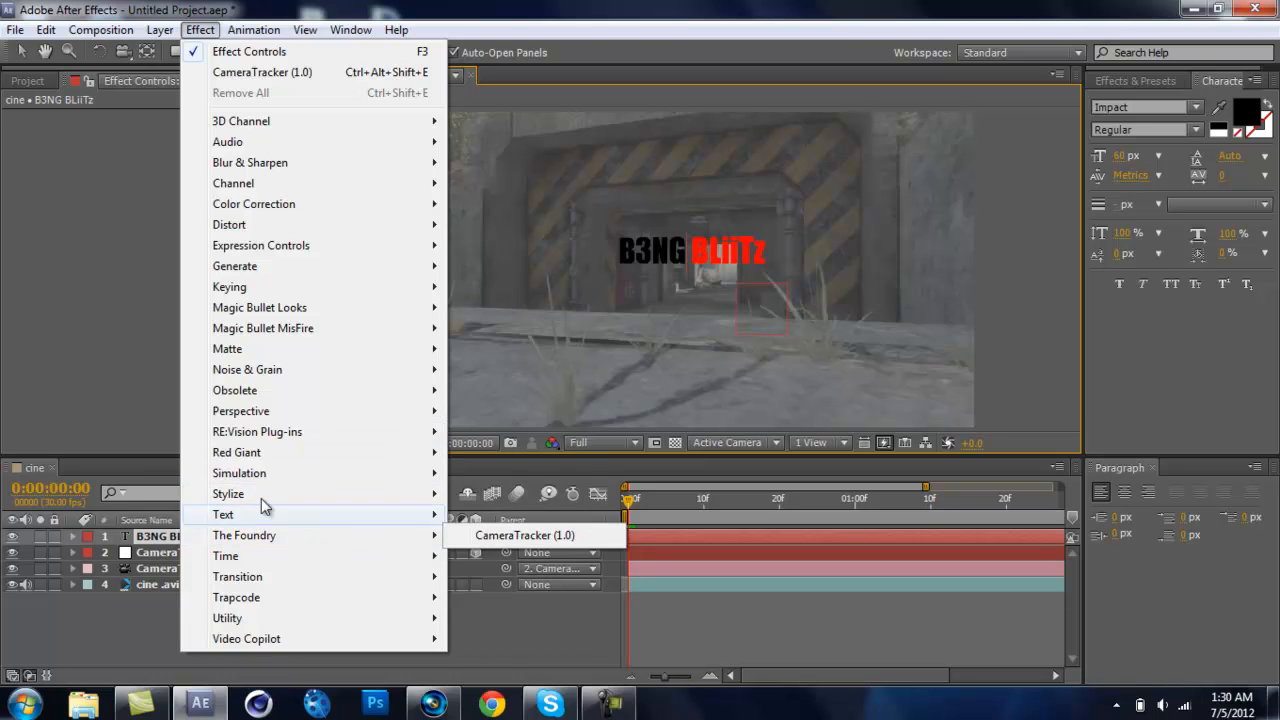
left_click(505, 329)
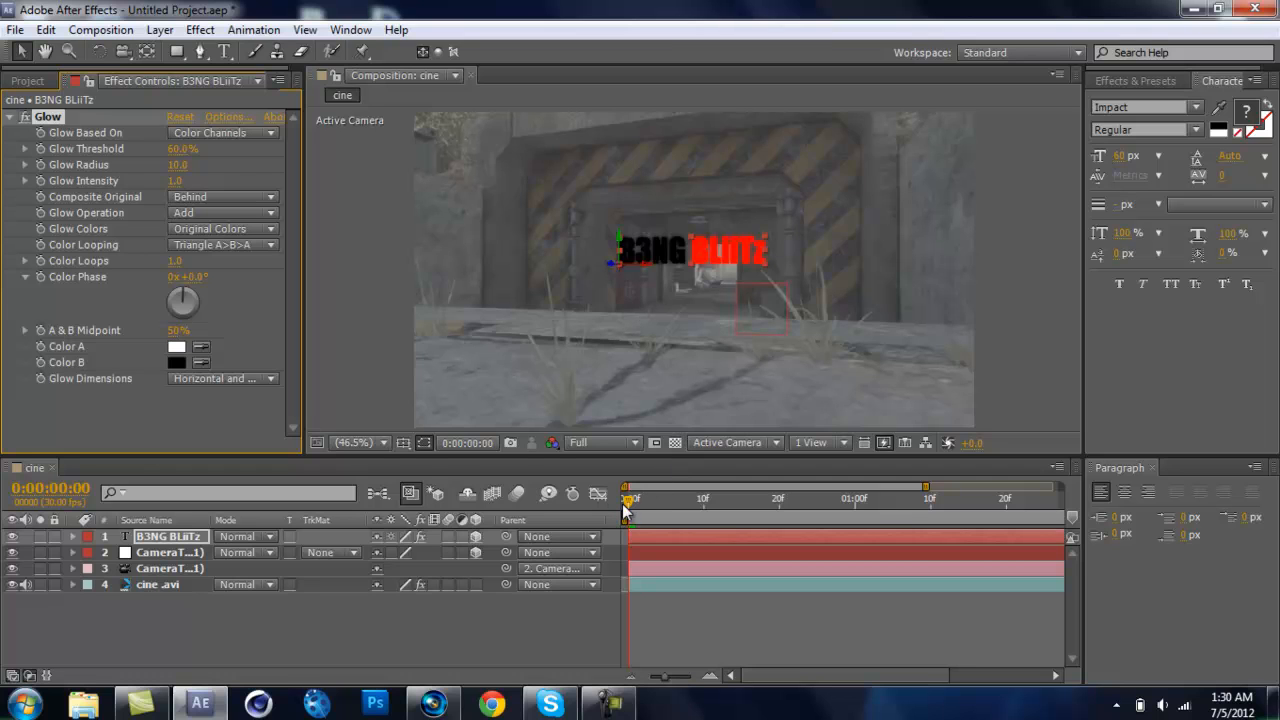
left_click_drag(624, 505, 519, 484)
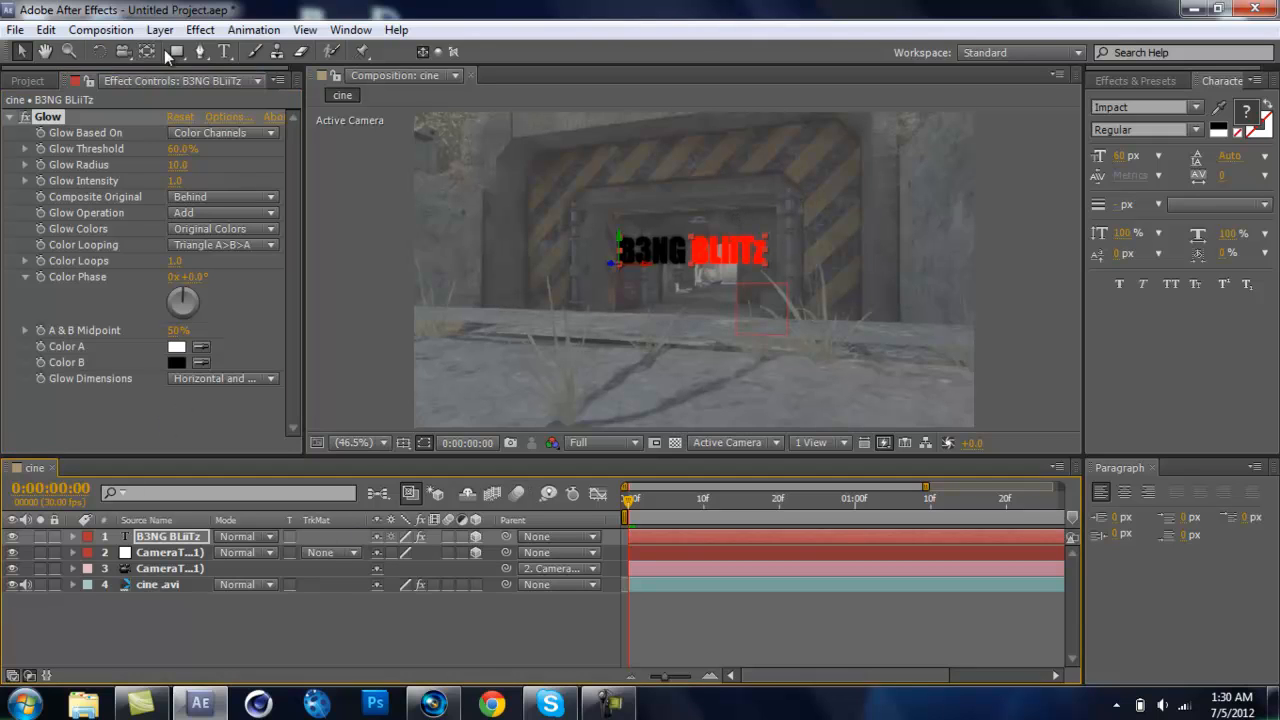
Add a text layer reading "TUT" below the B3NG BLiiTz title and color it blue (000CFF)
left_click(225, 52)
left_click(640, 340)
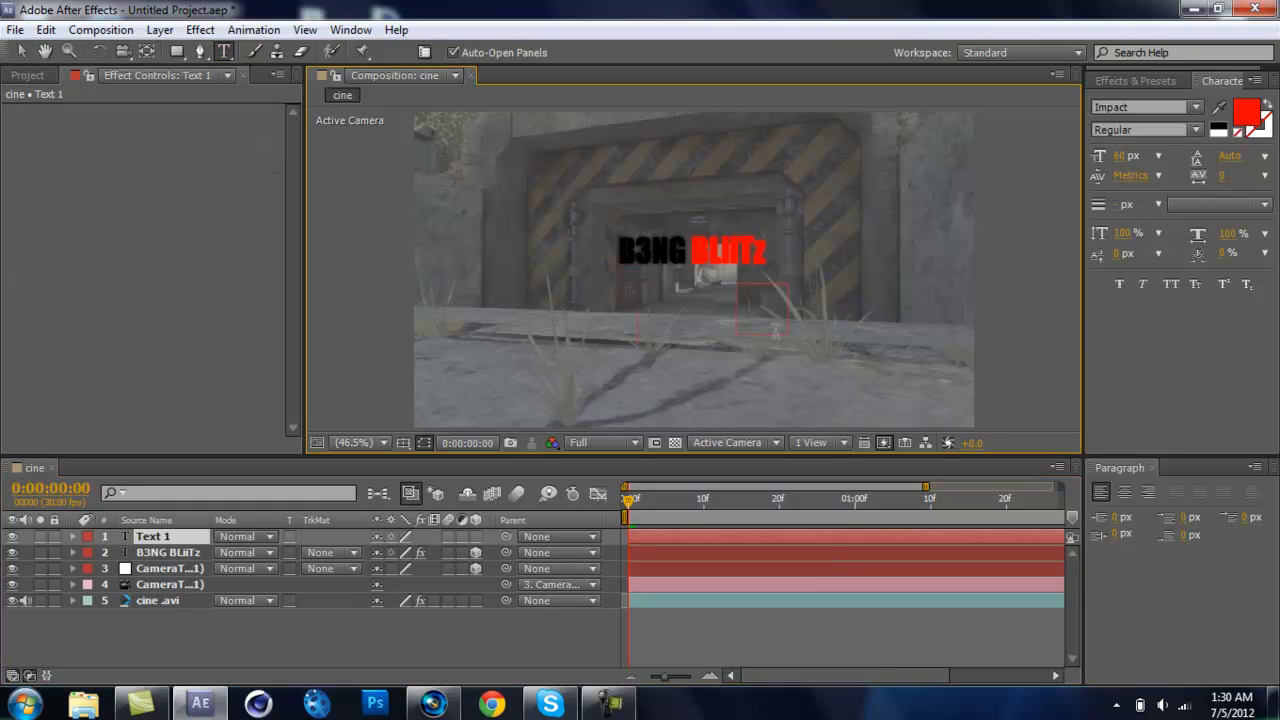
type("TUT")
left_click(1247, 112)
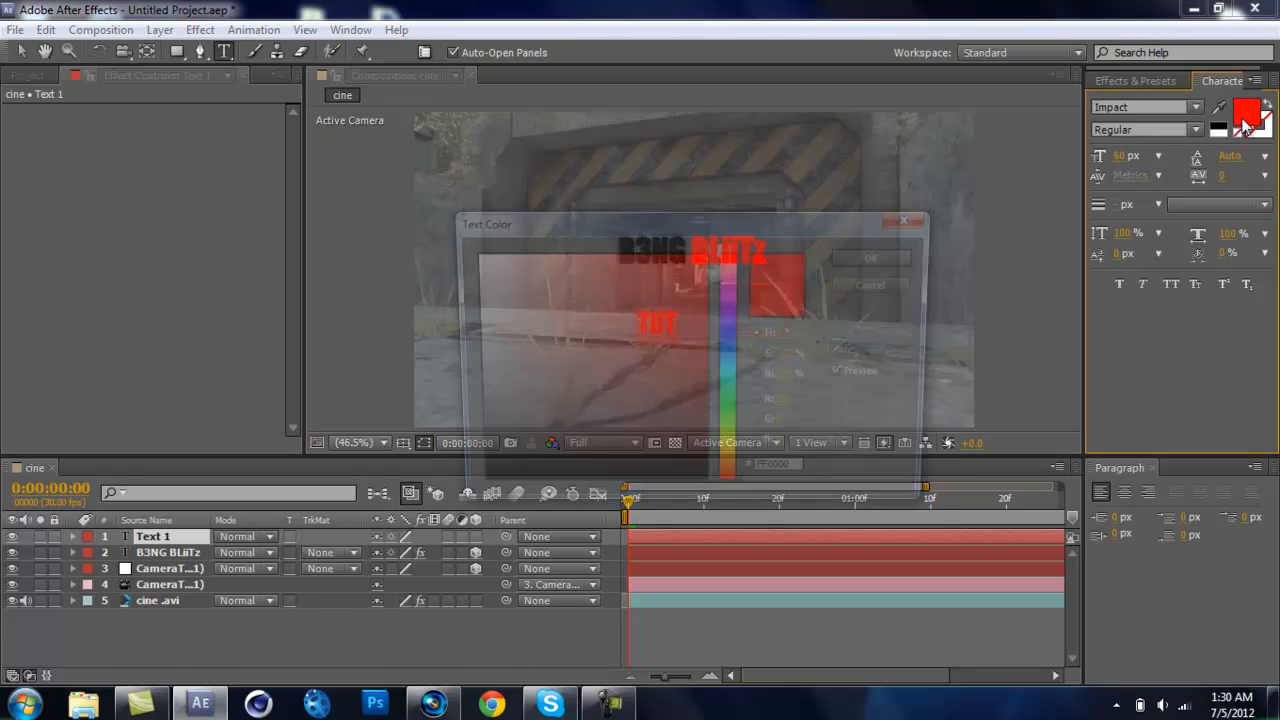
left_click(724, 343)
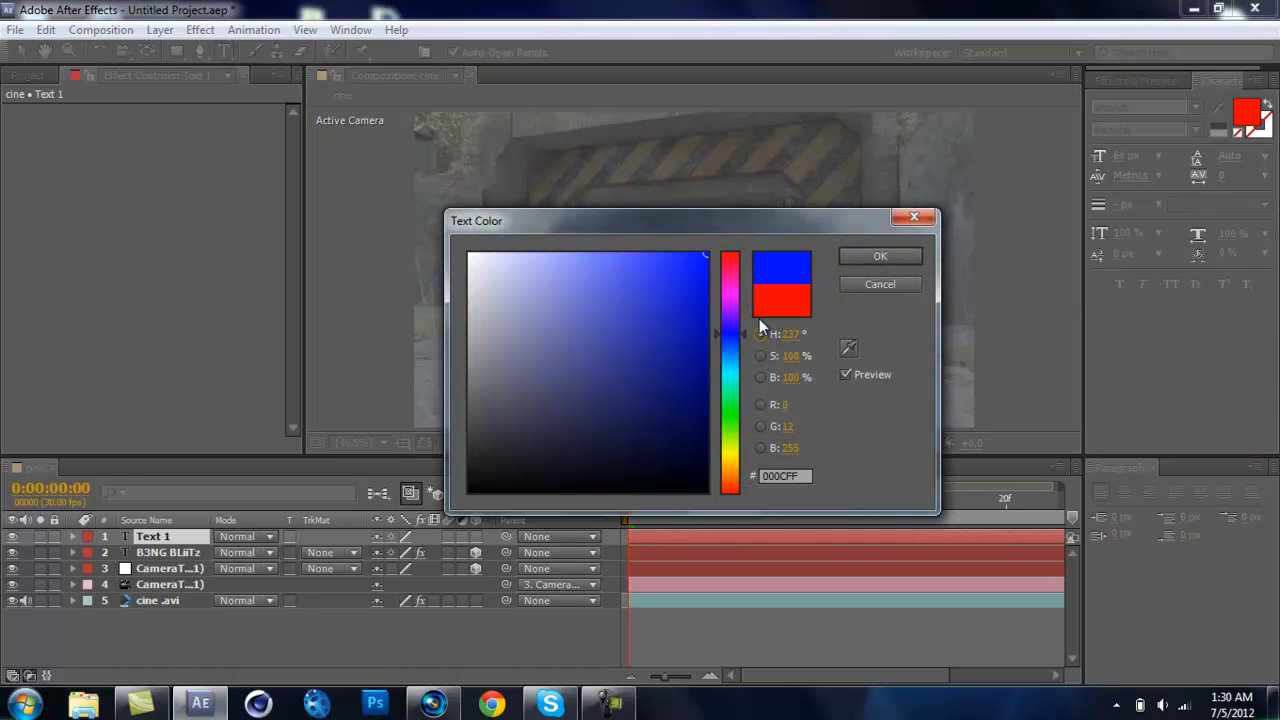
left_click(879, 258)
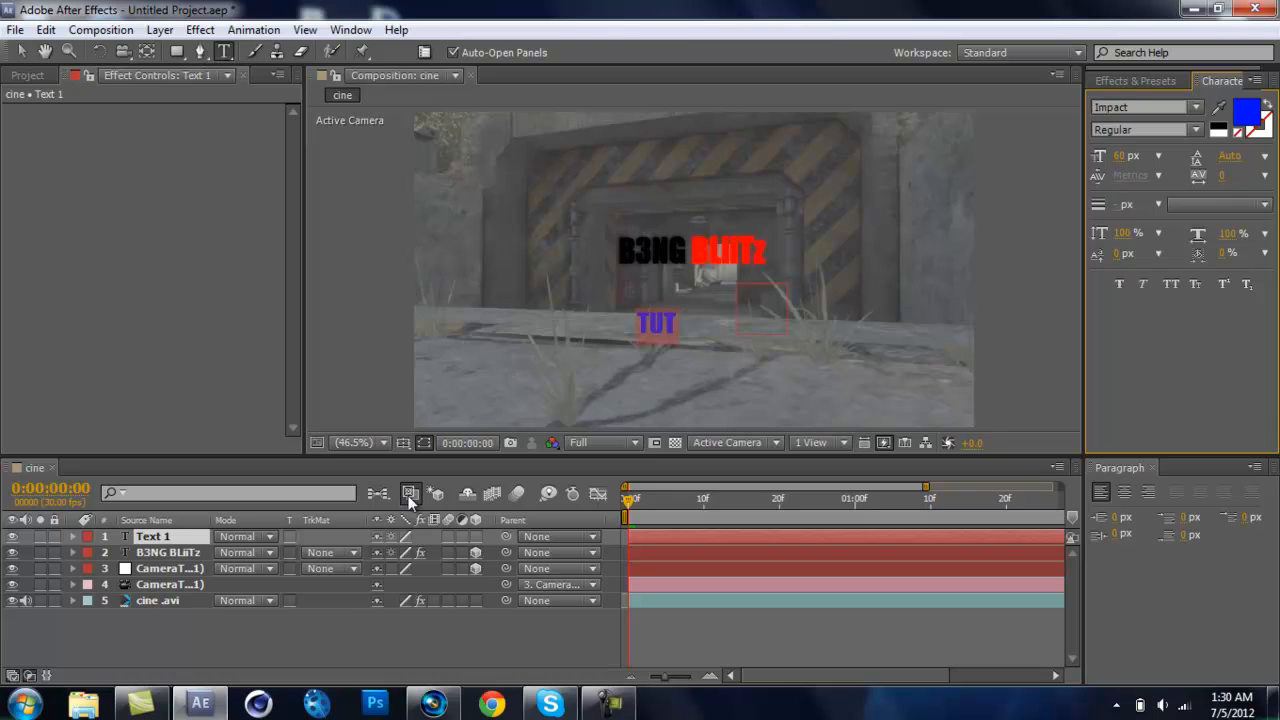
Make the TUT text a 3D layer and raise it along its Y axis to sit closer beneath the title
left_click(477, 537)
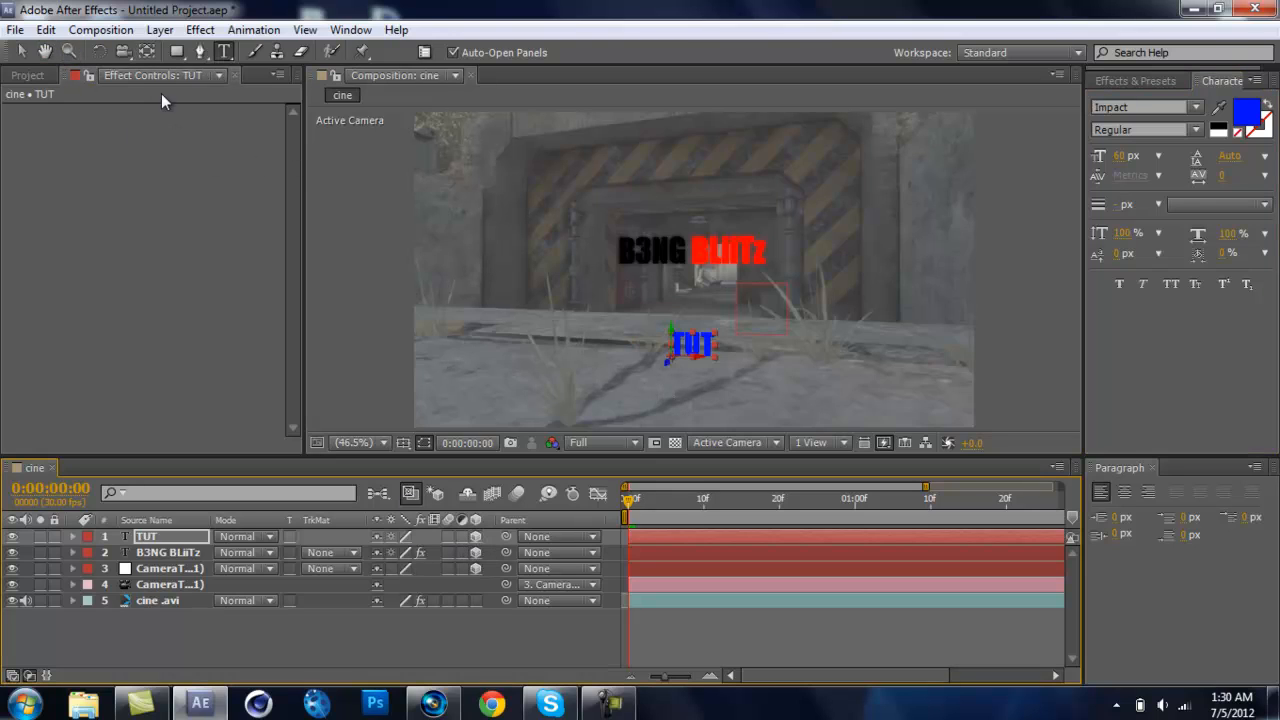
left_click(21, 51)
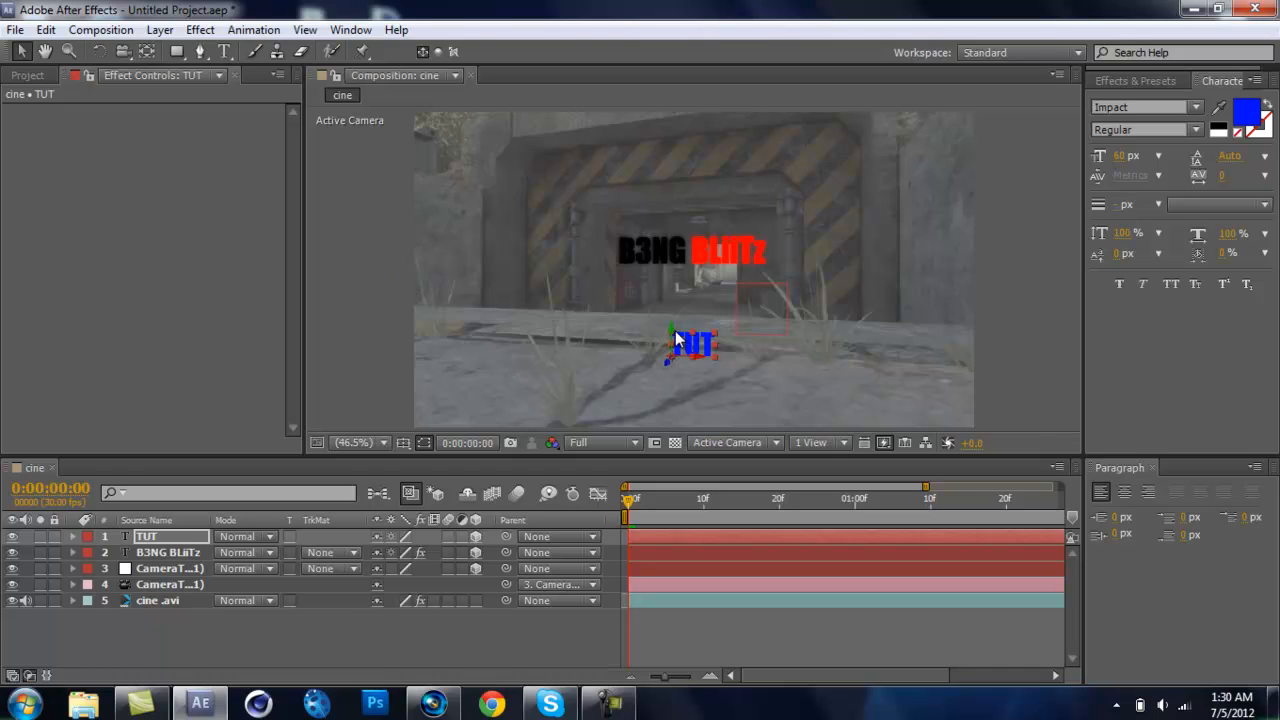
left_click_drag(676, 342, 680, 312)
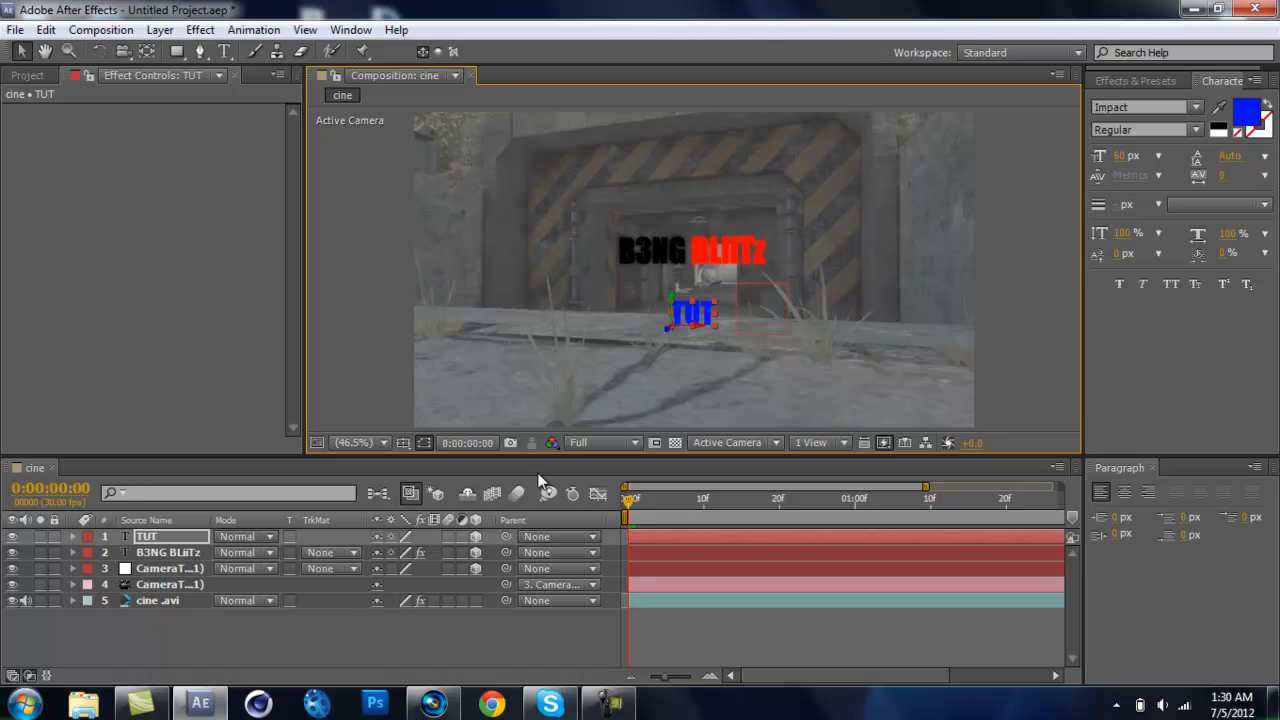
Bring the TUT text toward the camera along its Z axis, adjusting it at 0:00:01:21 and at 0:00:00:03
left_click_drag(628, 500, 1013, 439)
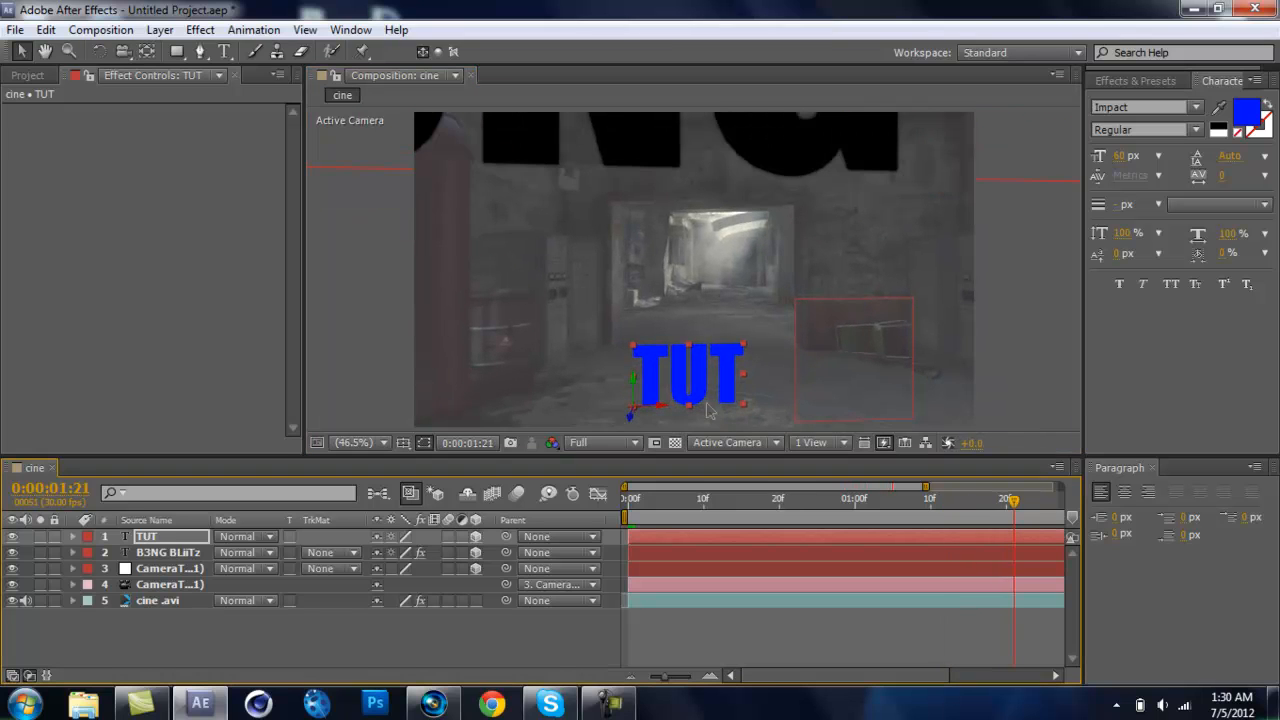
left_click_drag(630, 424, 677, 467)
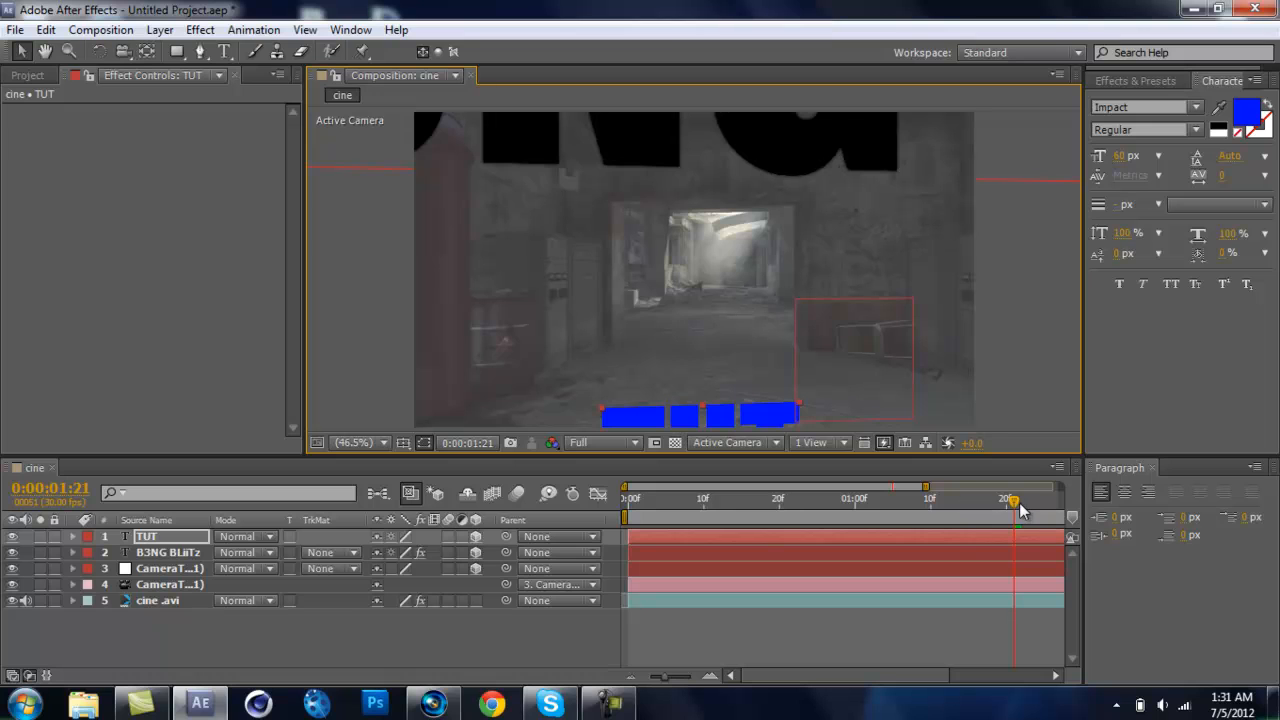
left_click_drag(1019, 510, 651, 512)
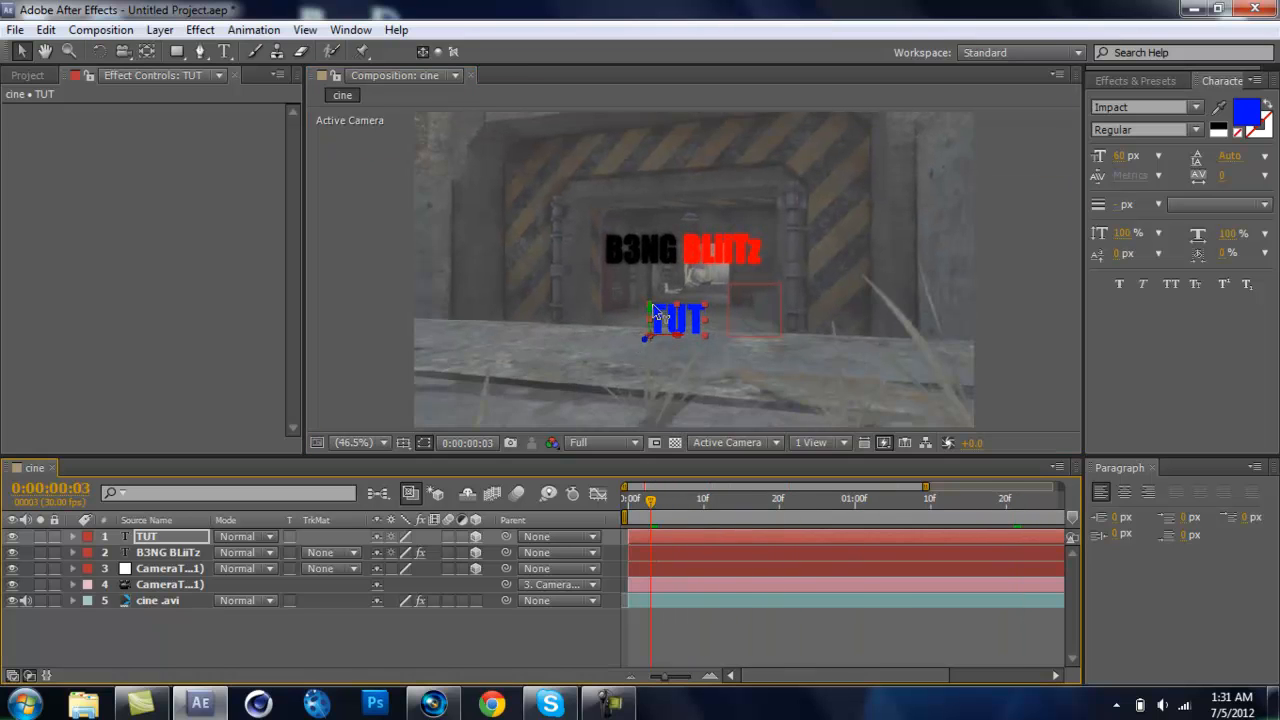
left_click_drag(654, 312, 630, 372)
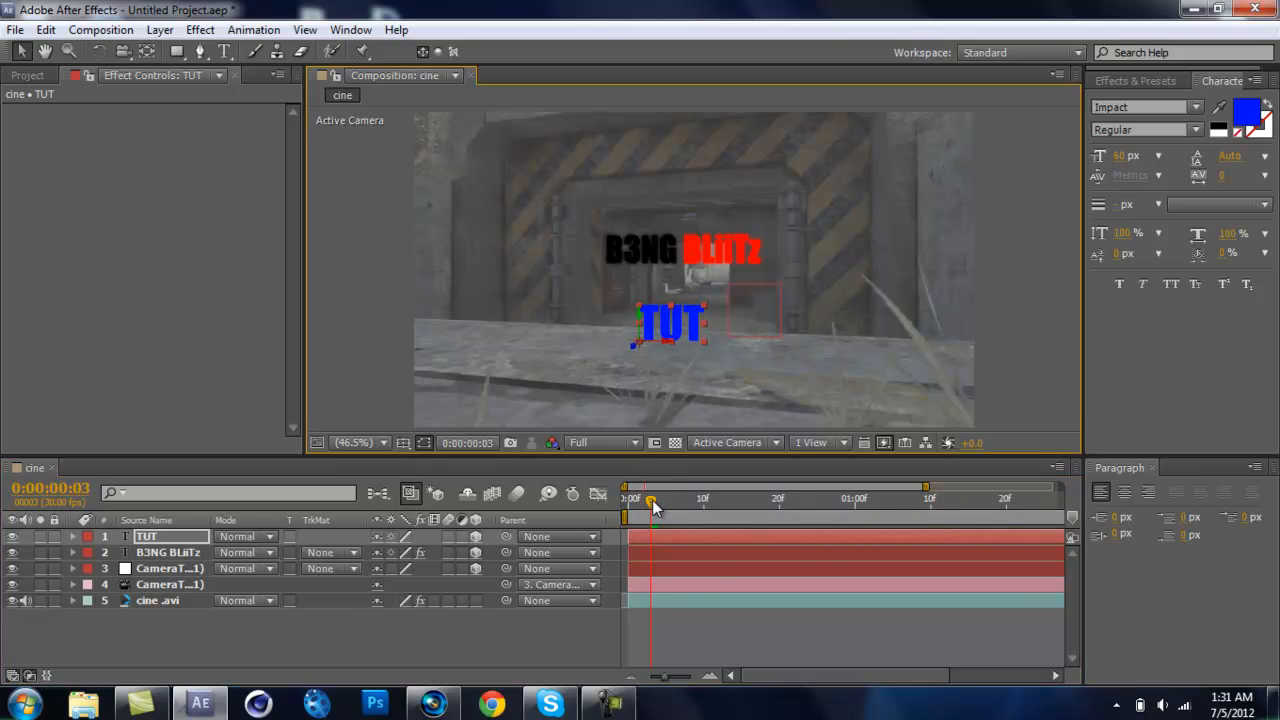
Enlarge the TUT text and reposition it slightly at 0:00:00:15, and check it back at the clip's first frame
left_click_drag(652, 500, 743, 499)
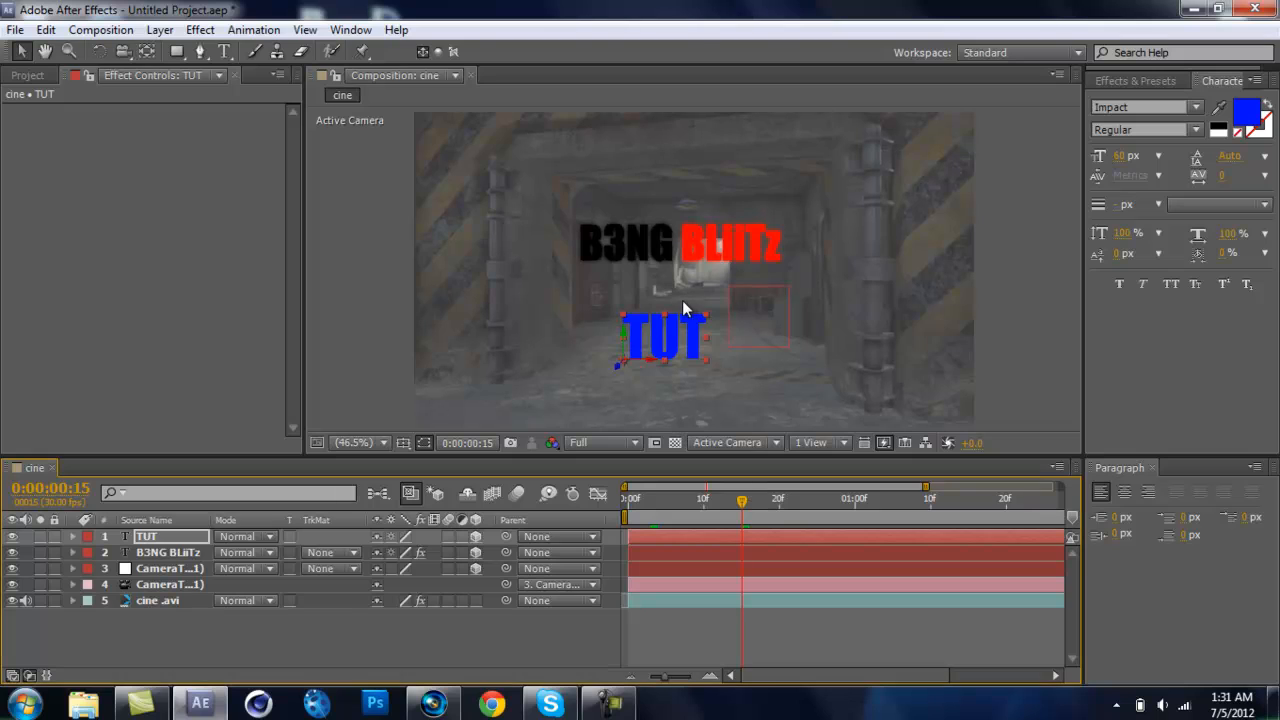
left_click_drag(707, 337, 553, 378)
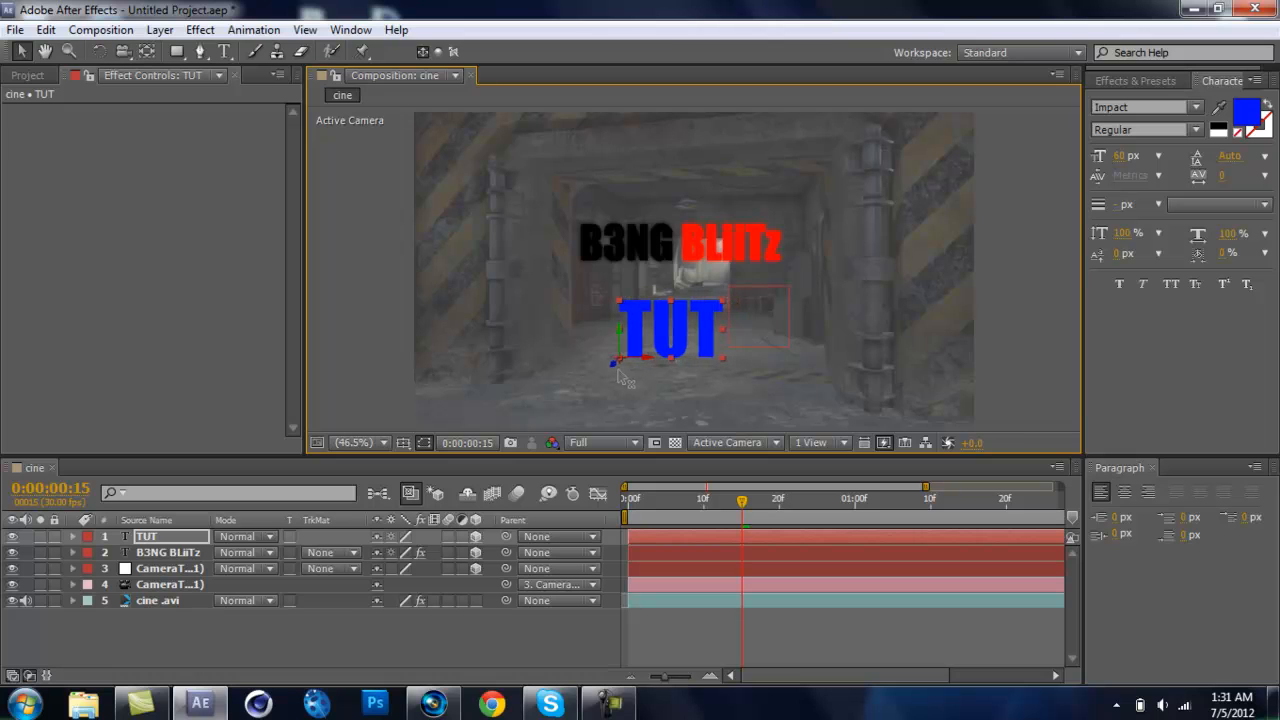
left_click_drag(716, 502, 566, 473)
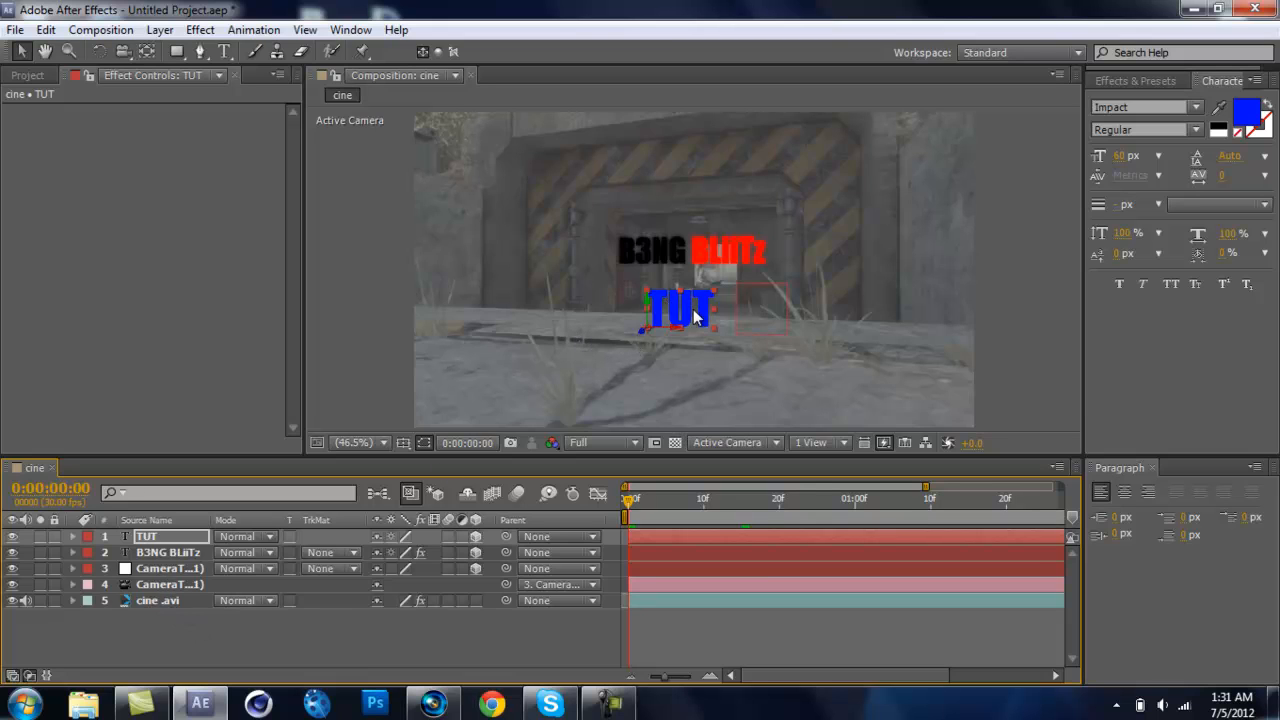
Apply the Glow effect to the TUT text layer and review both texts along the timeline
left_click(200, 29)
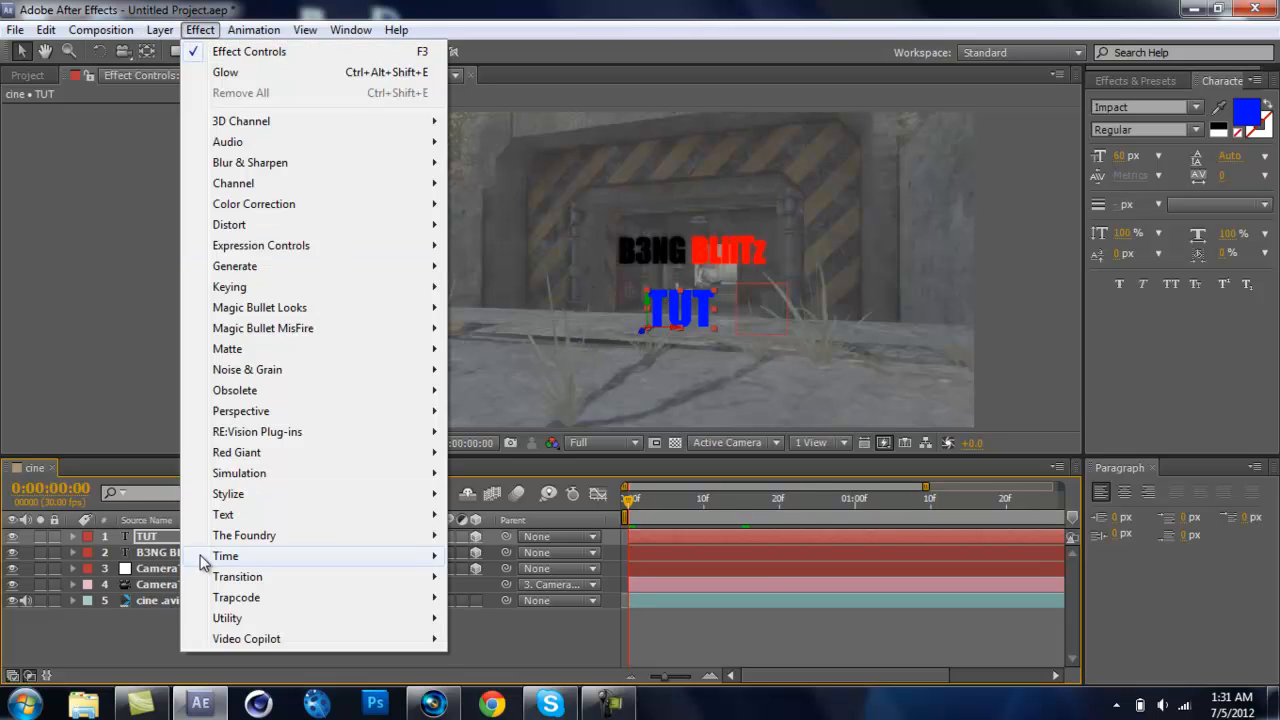
mouse_move(300, 474)
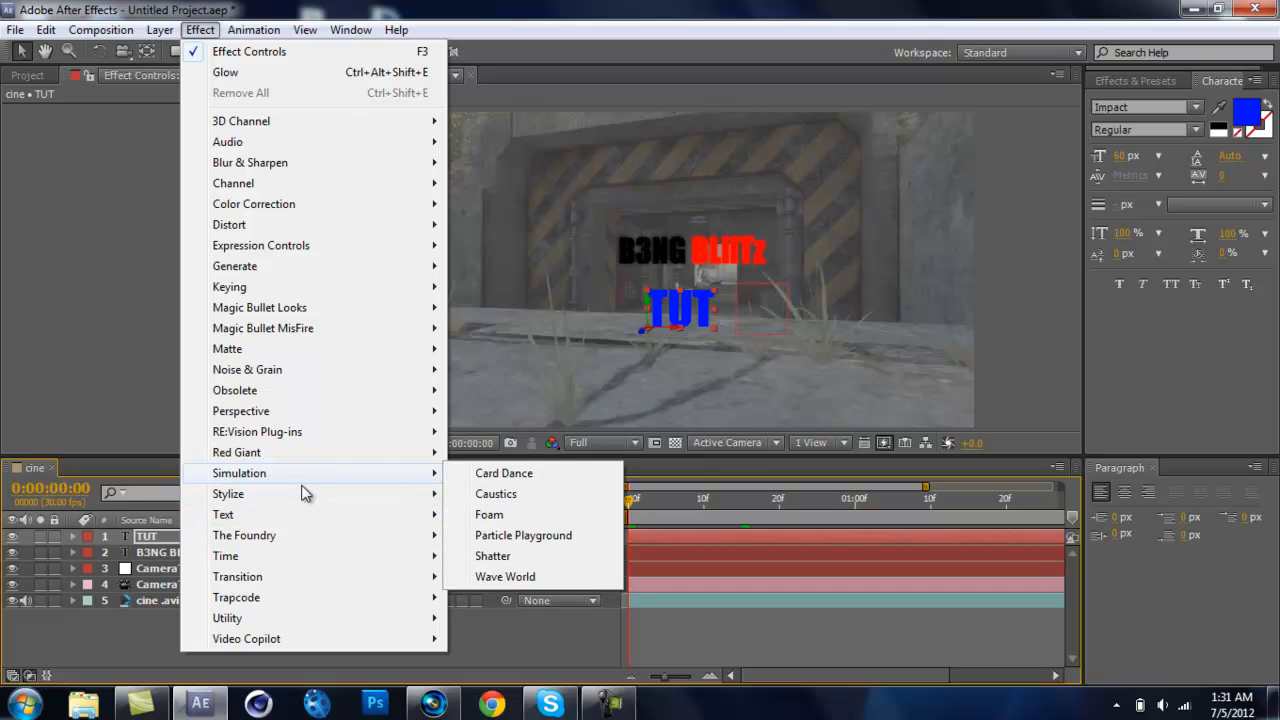
left_click(500, 332)
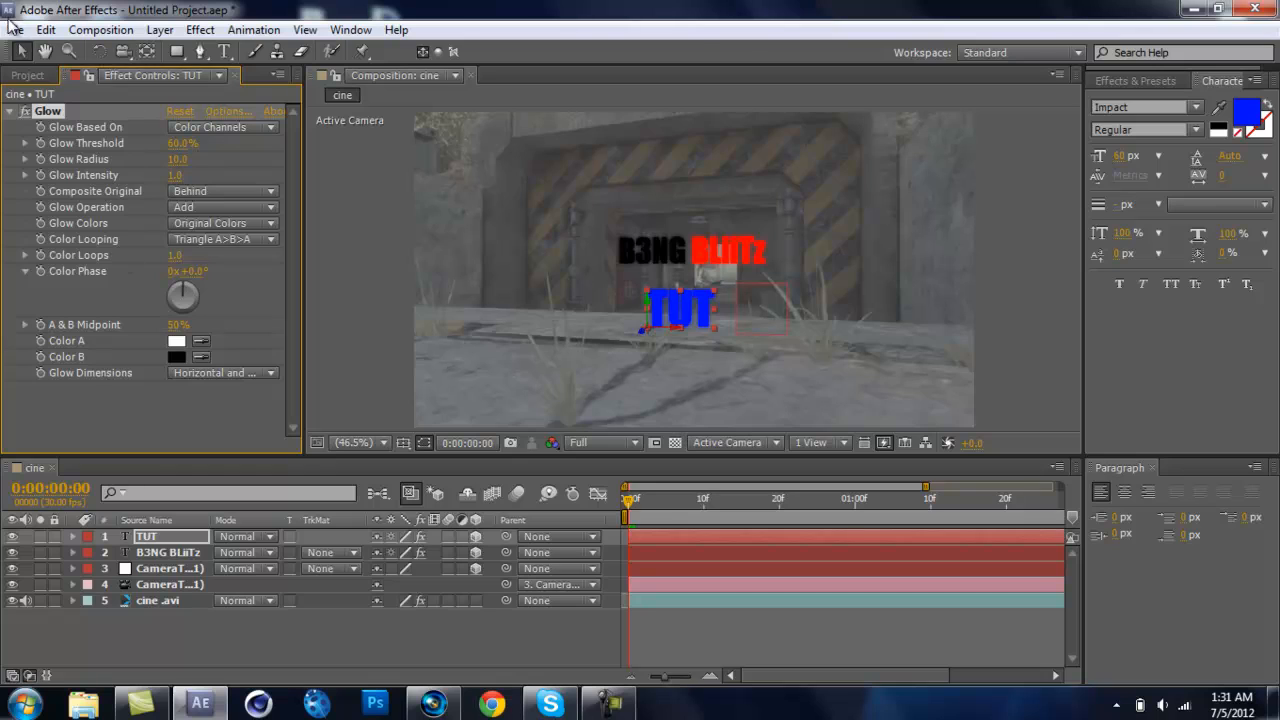
left_click(254, 668)
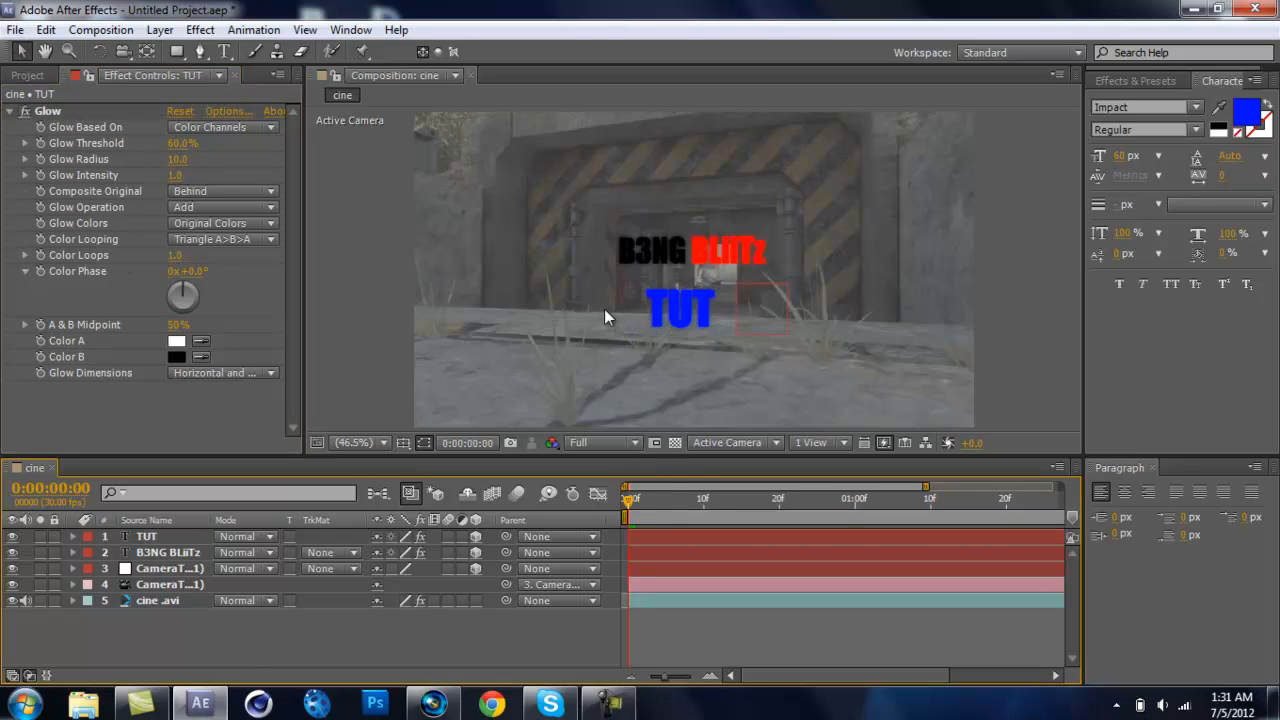
left_click_drag(631, 501, 589, 400)
Duplicate the cine .avi layer and place the copy above all other layers
left_click(146, 600)
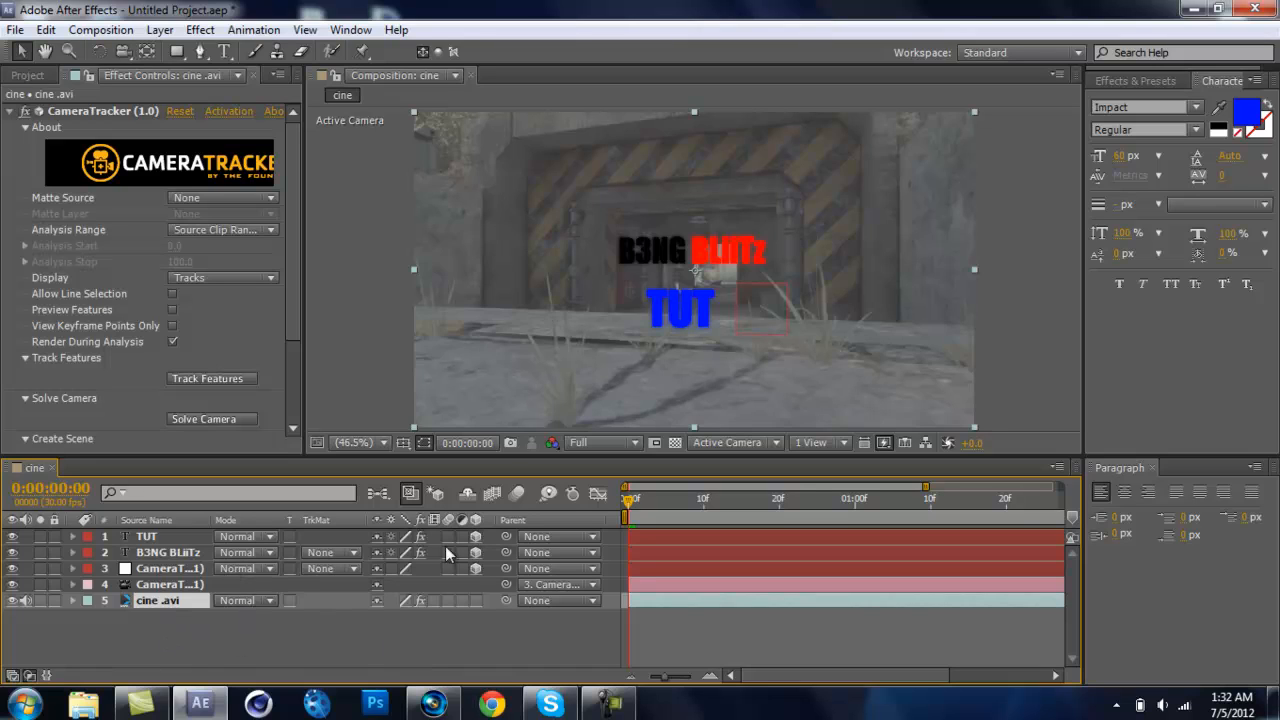
key("ctrl+d")
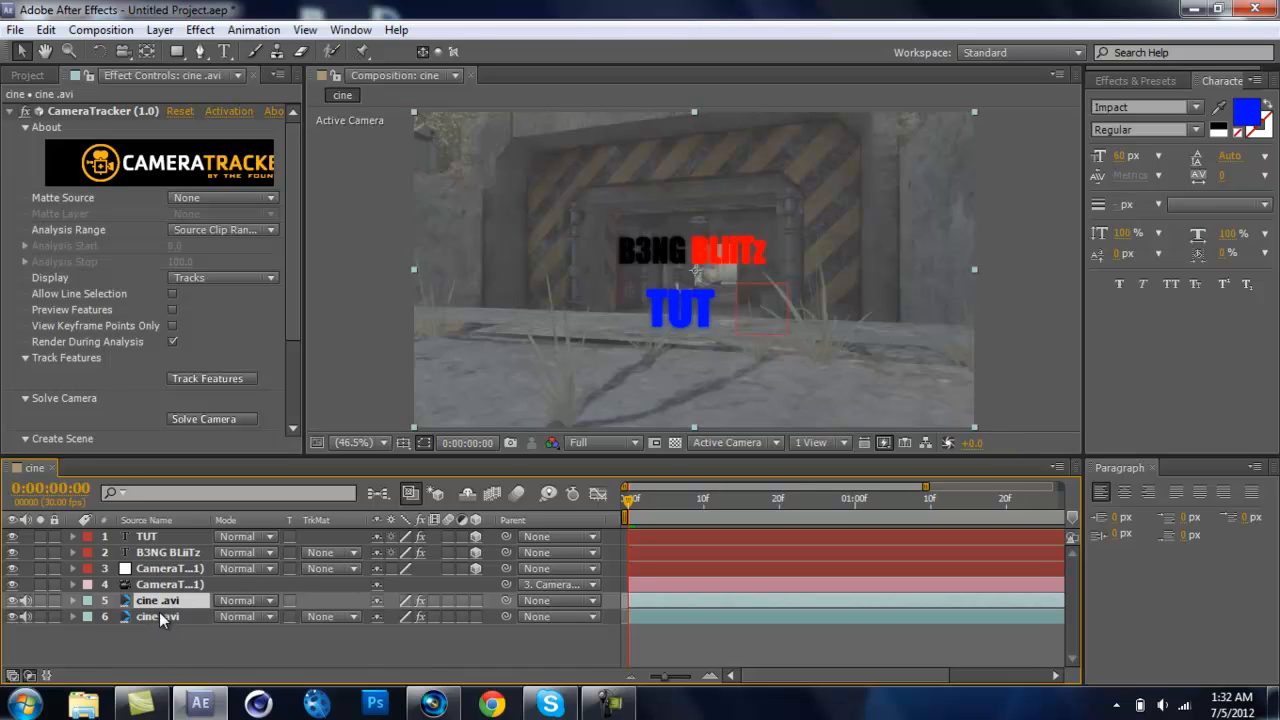
left_click_drag(163, 602, 170, 538)
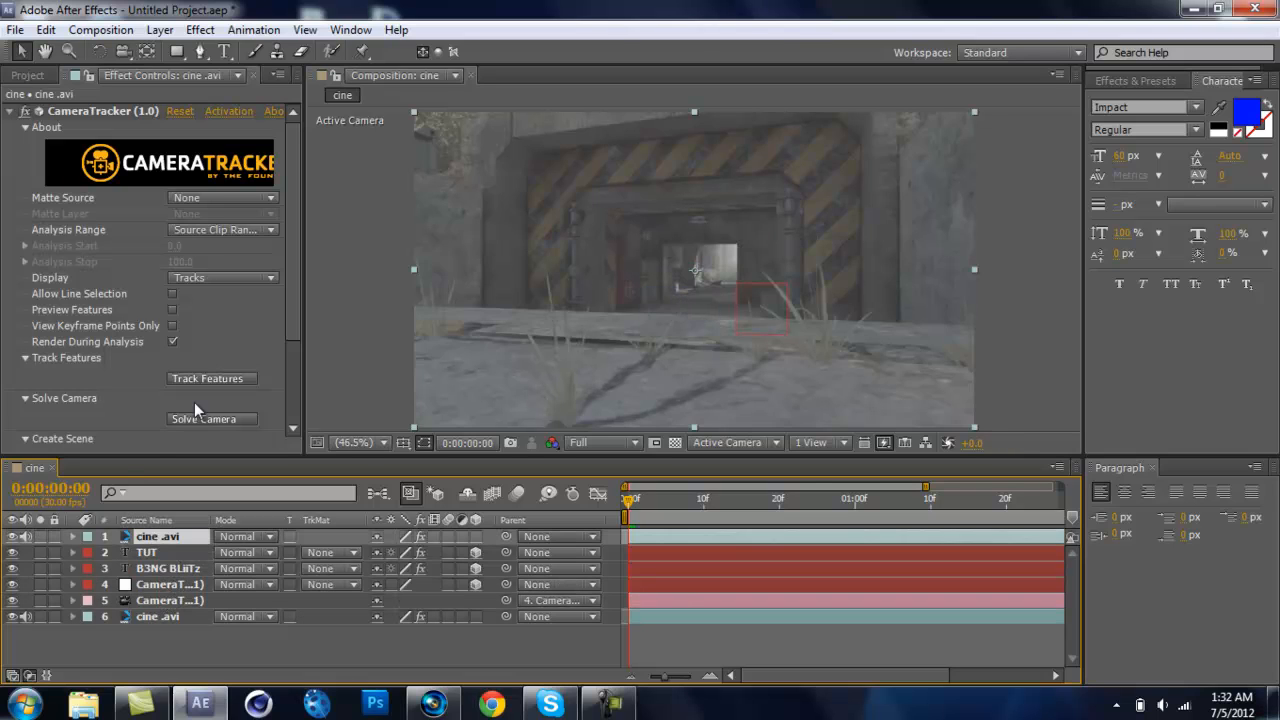
Draw a closed four-point Pen mask on the top cine .avi layer around the ground below the ledge's upper edge
left_click(258, 537)
left_click(645, 10)
left_click(200, 51)
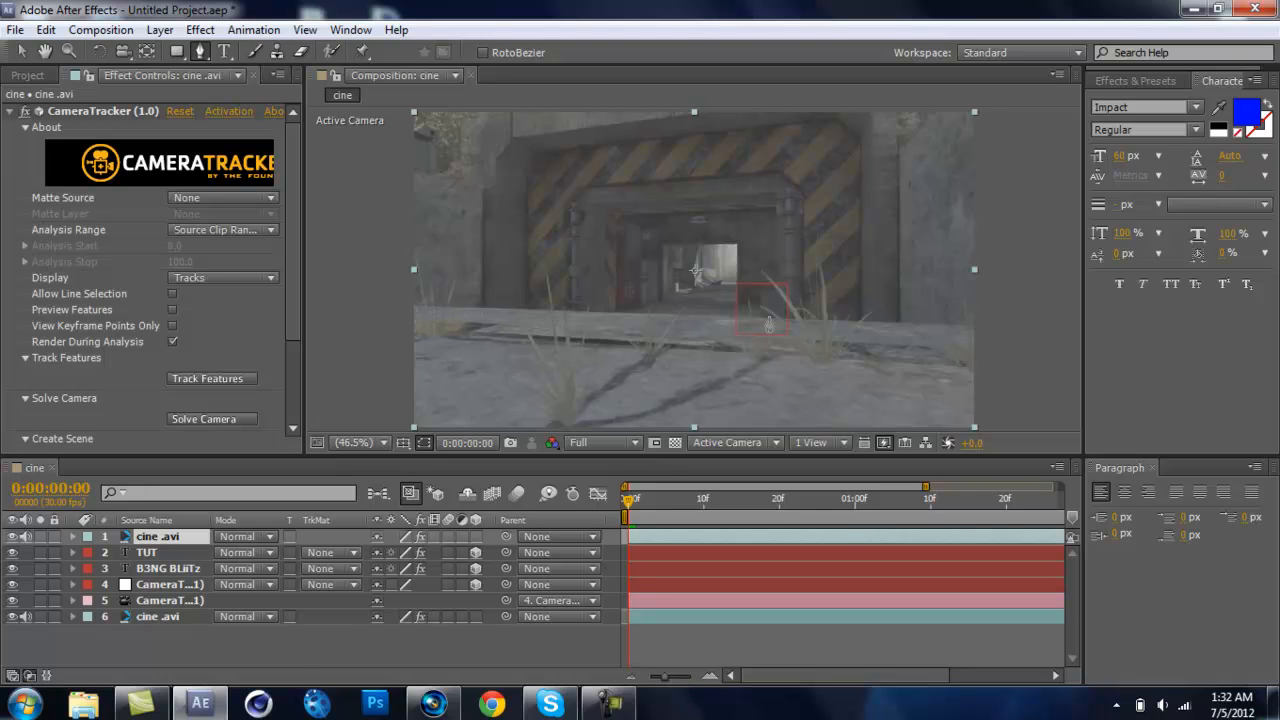
left_click(405, 304)
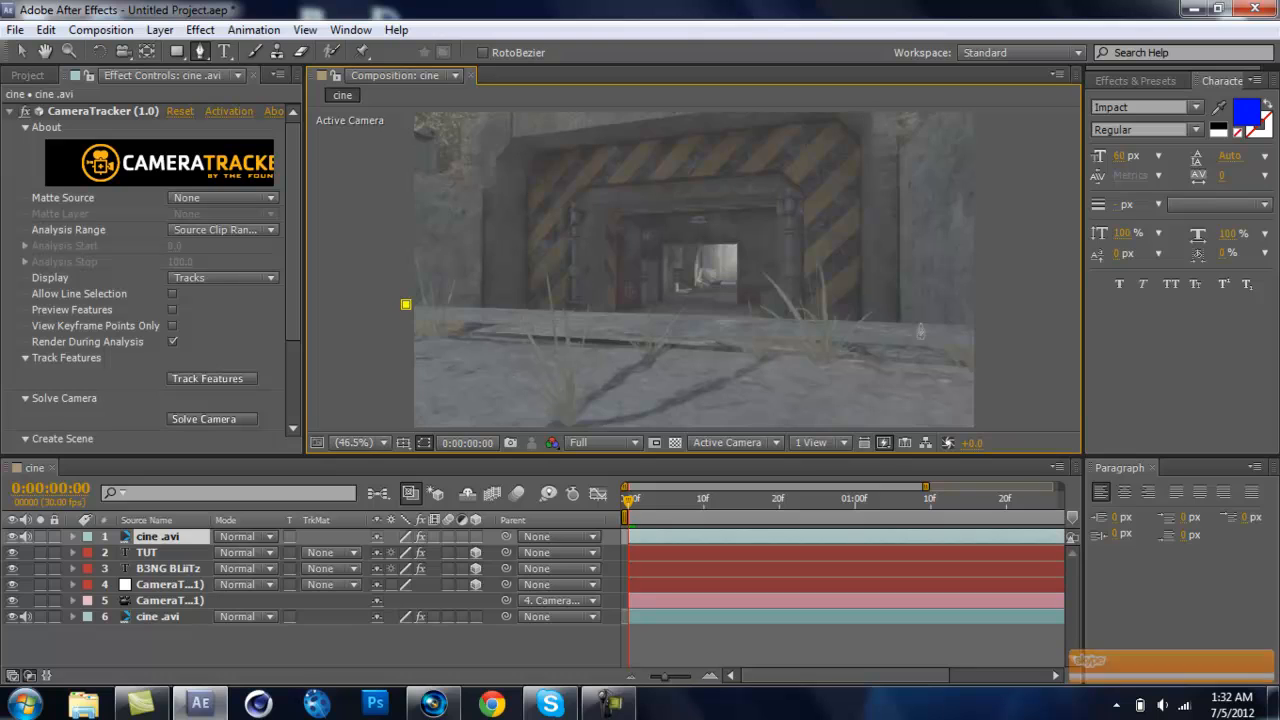
left_click(983, 328)
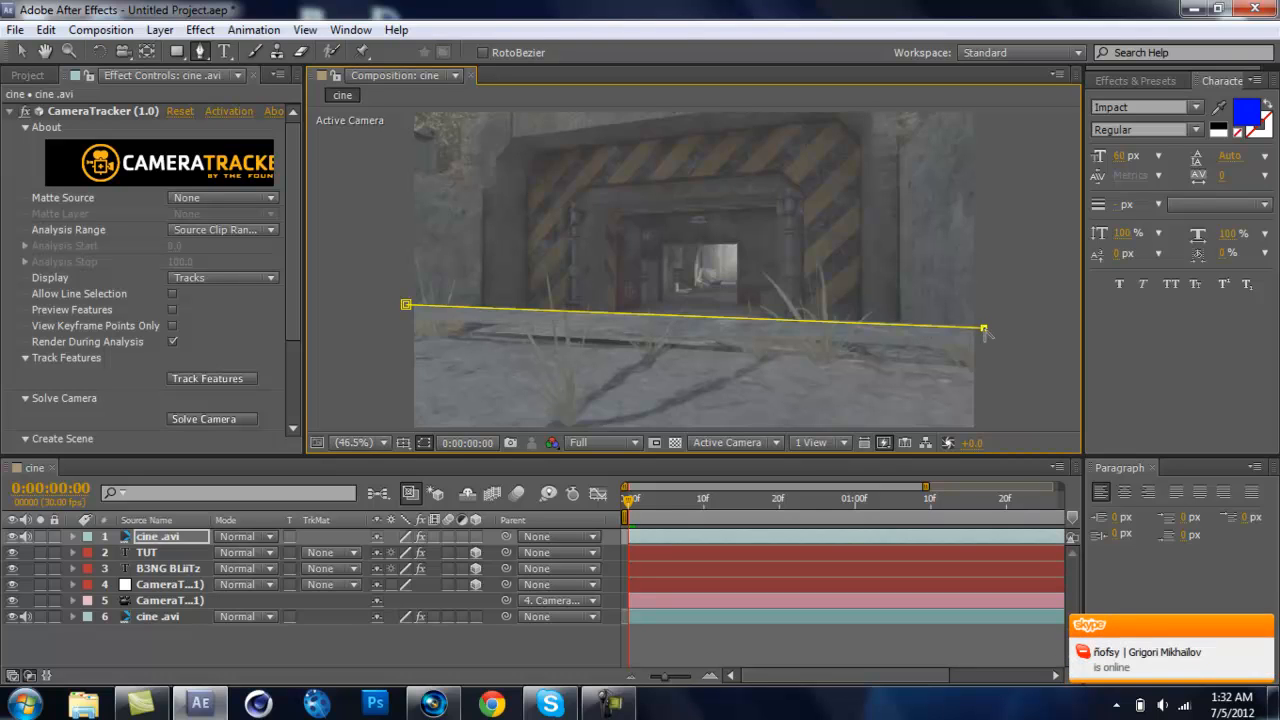
left_click(1007, 428)
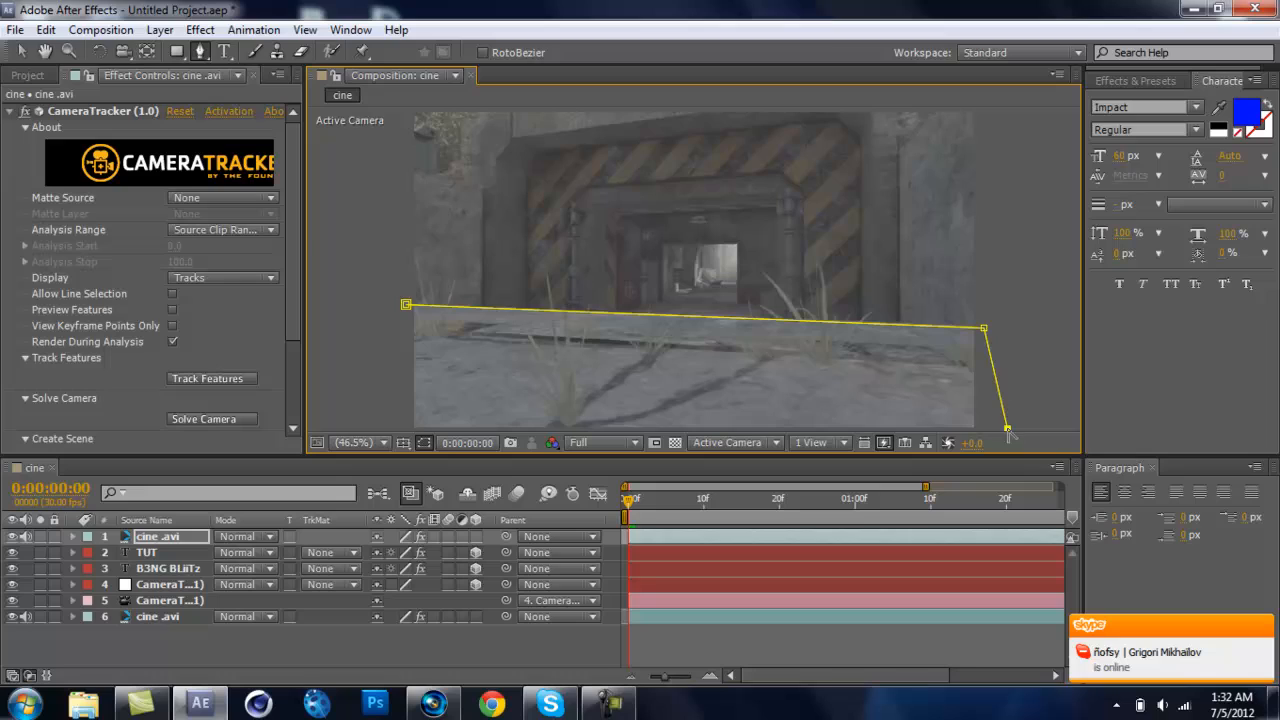
left_click(372, 428)
left_click(405, 306)
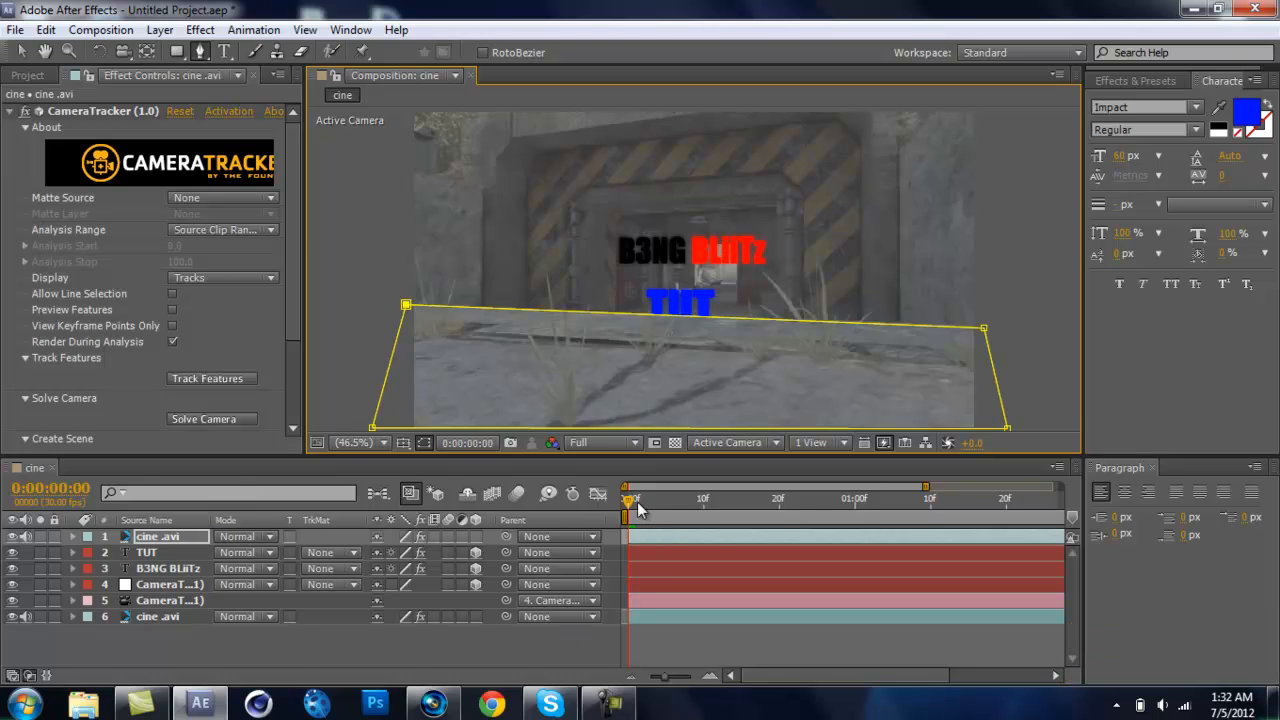
Check the mask along the timeline and turn on Mask Path keyframing for Mask 1 at 0:00:00:00
left_click_drag(637, 503, 316, 497)
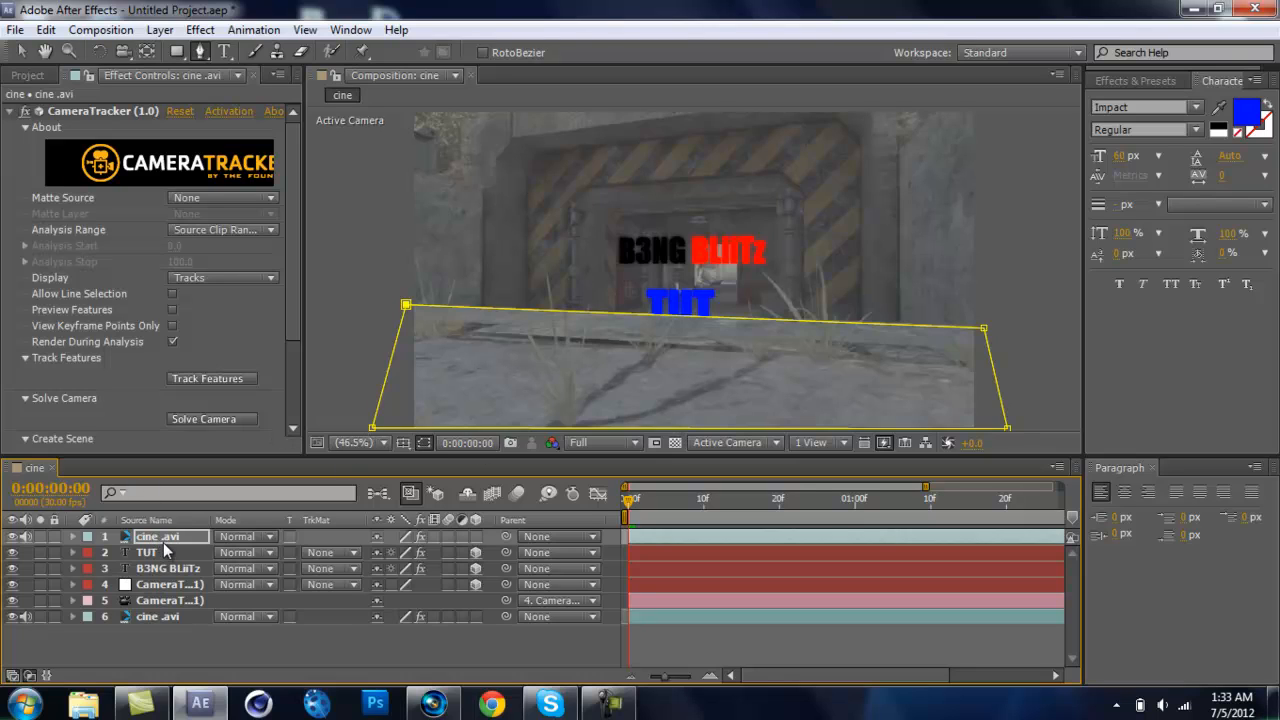
key("m")
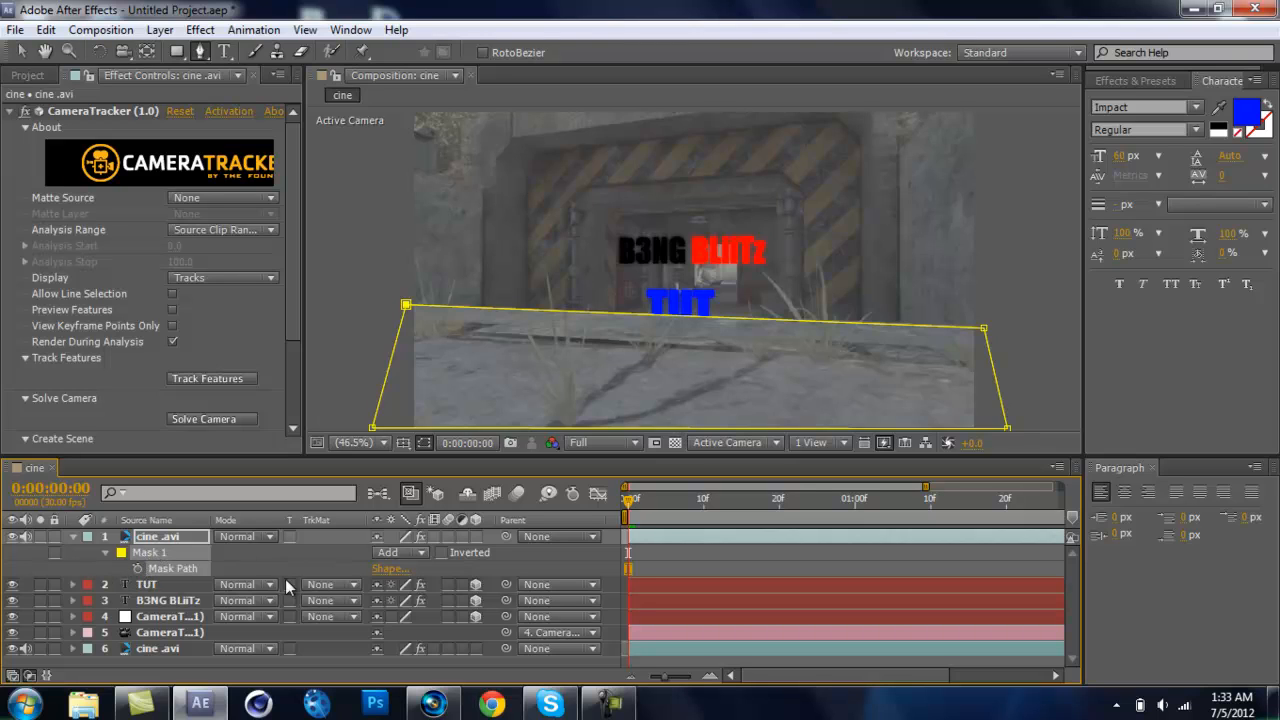
left_click(139, 568)
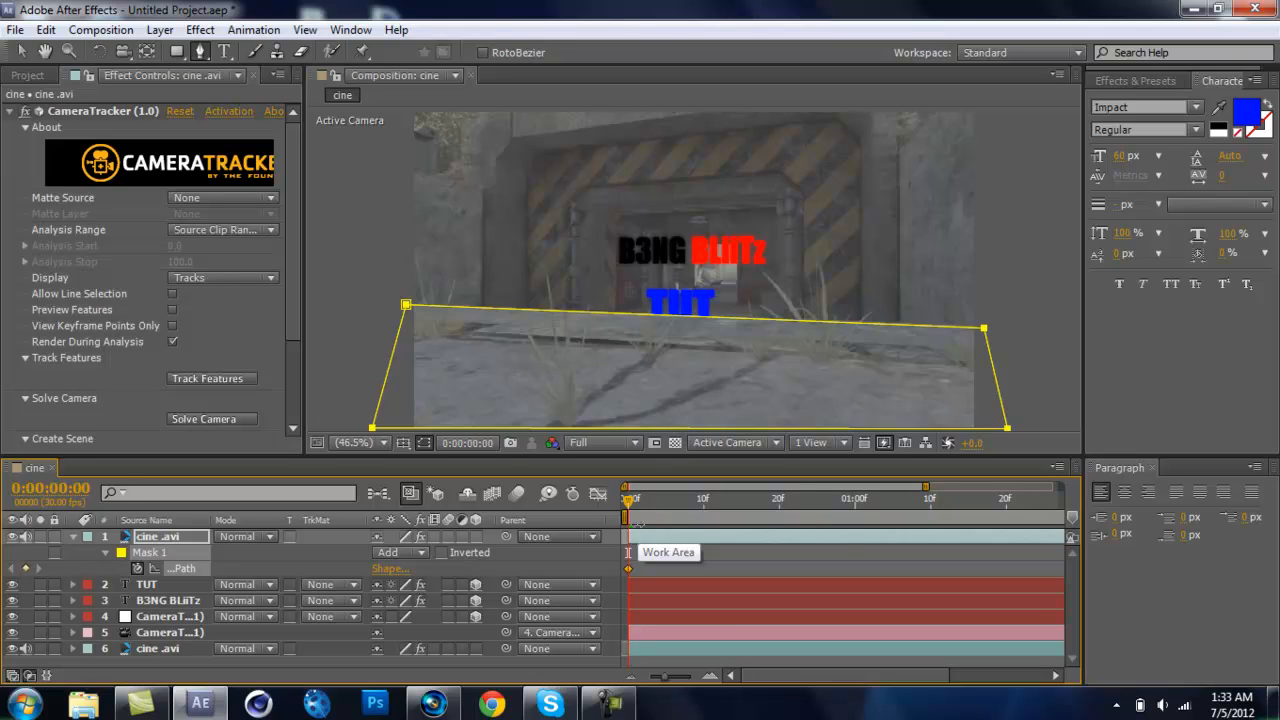
Move Mask 1 of the top cine .avi layer down along the ledge's upper edge at frames 0:00:00:01, 0:00:00:02 and 0:00:00:03
key("Page_Down")
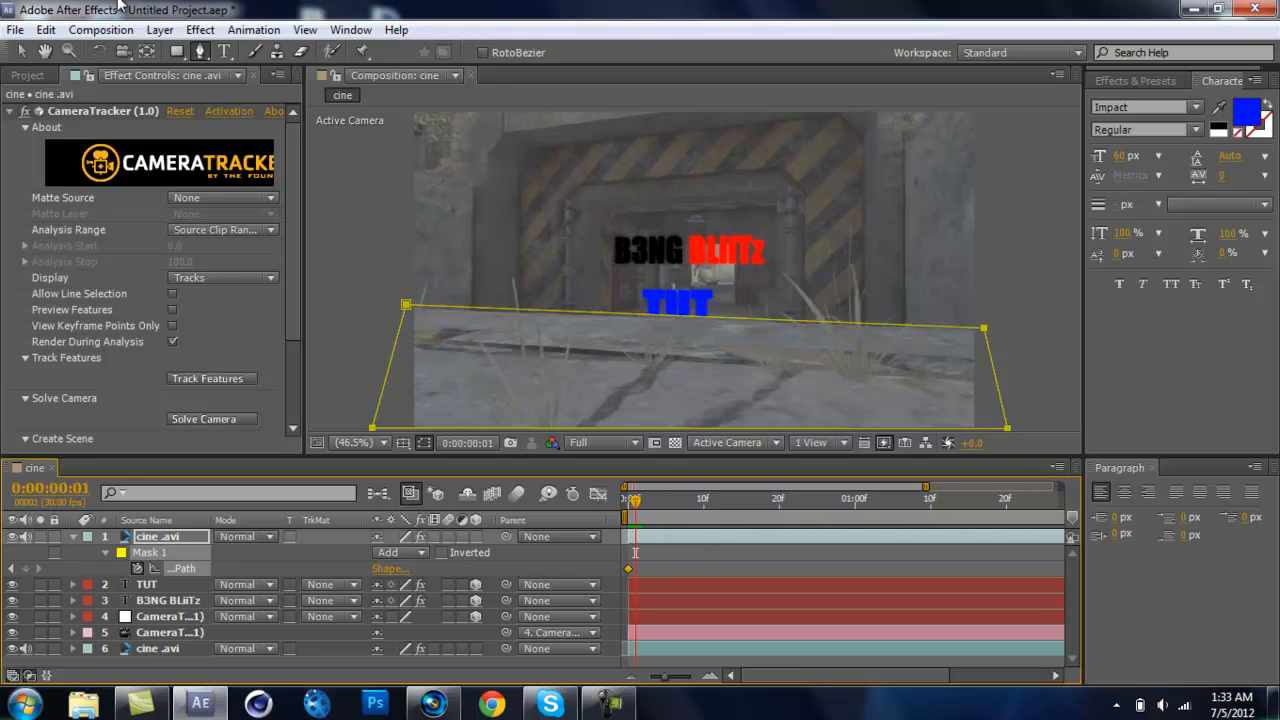
left_click(25, 52)
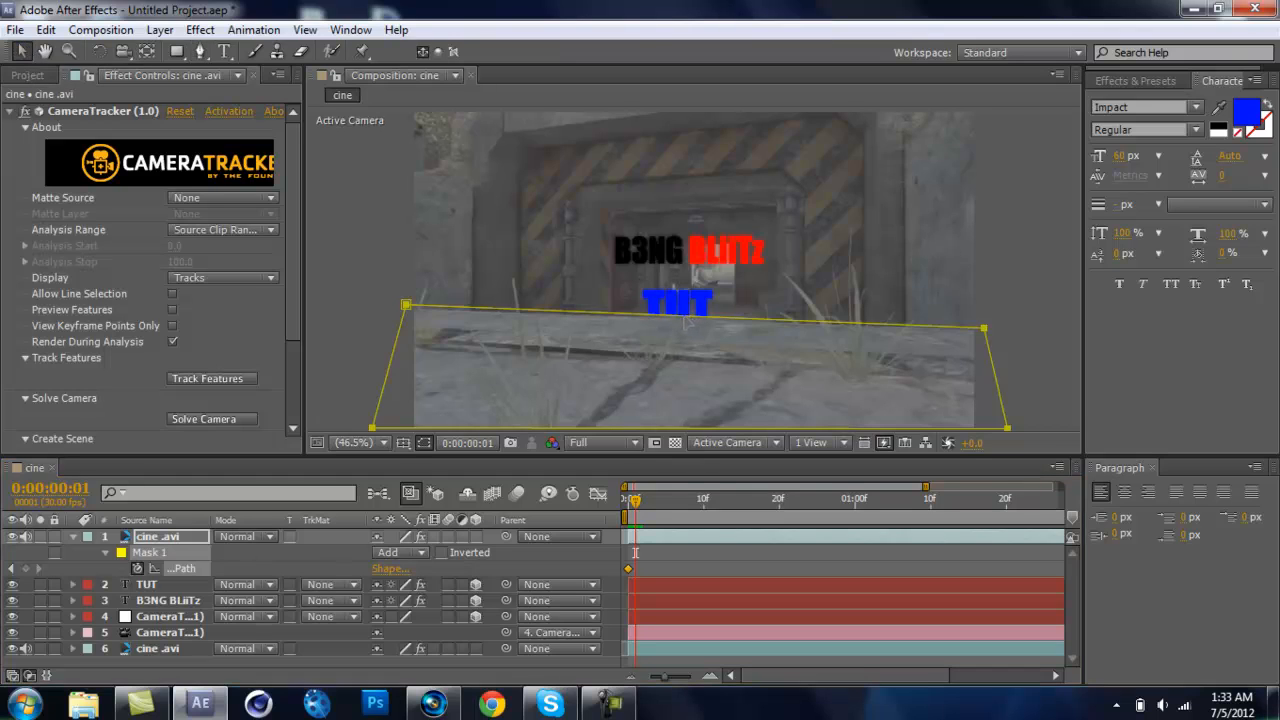
left_click_drag(685, 320, 684, 324)
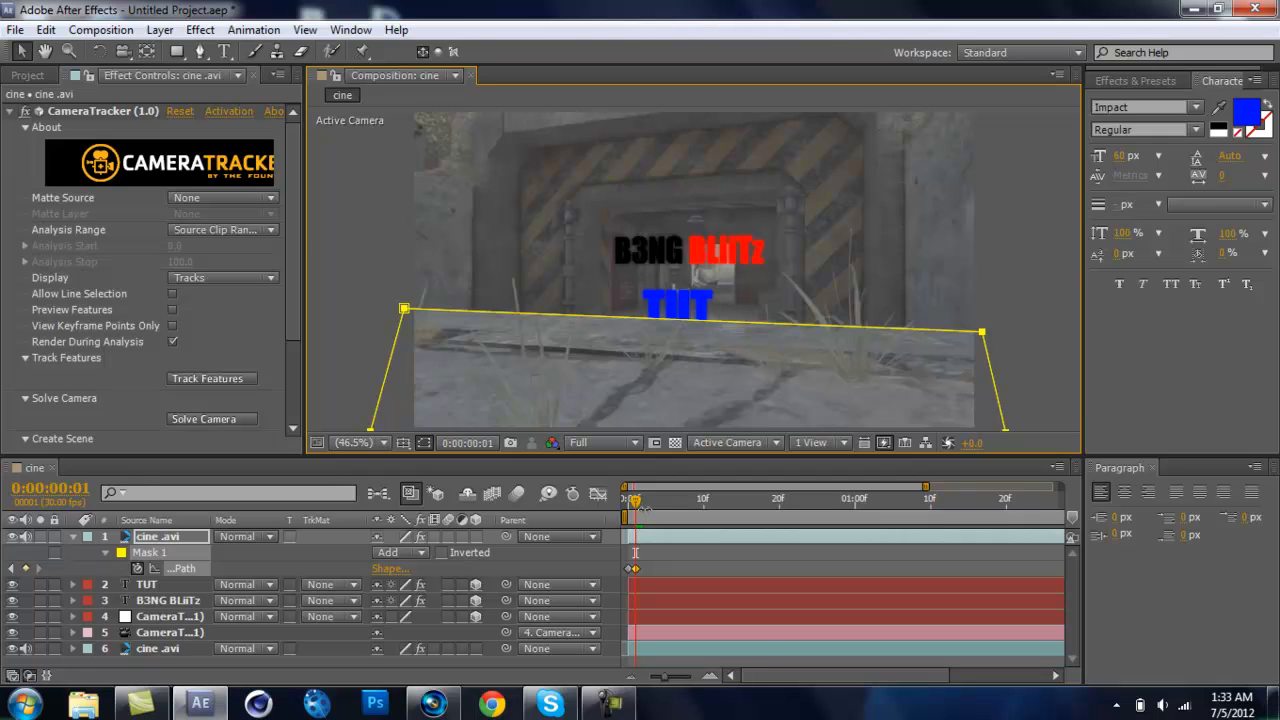
key("Page_Down")
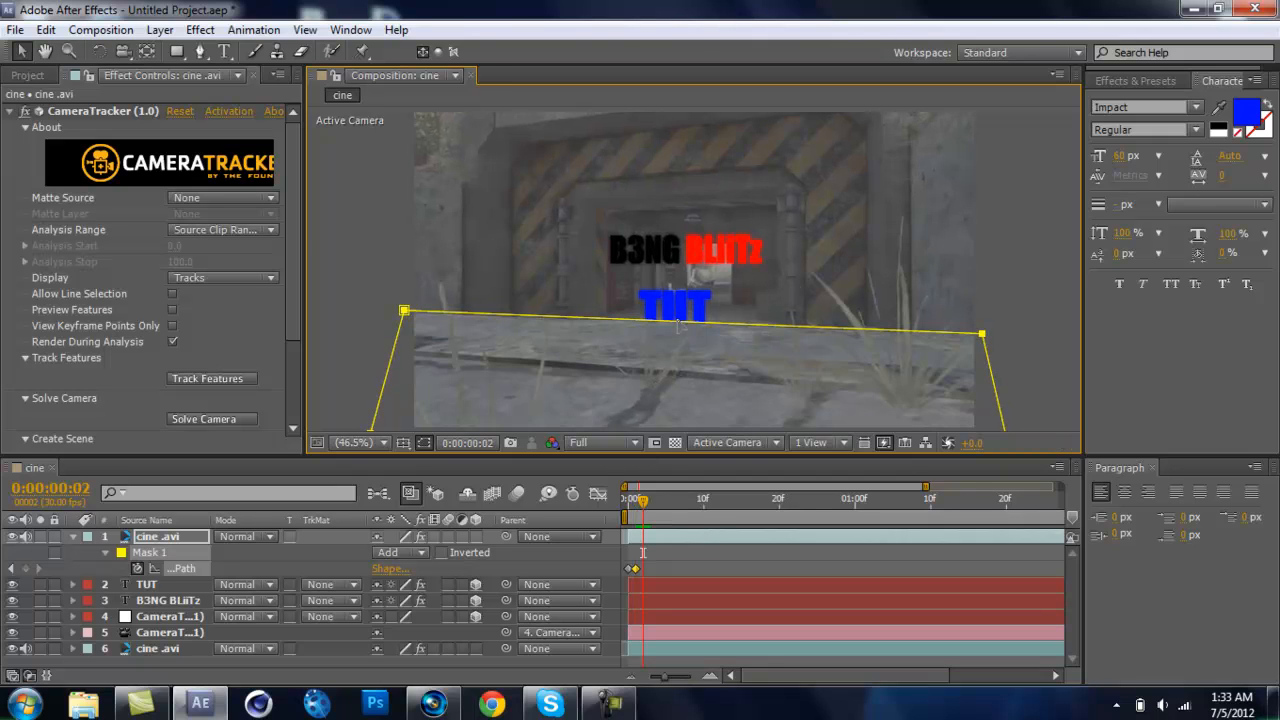
left_click_drag(678, 321, 679, 328)
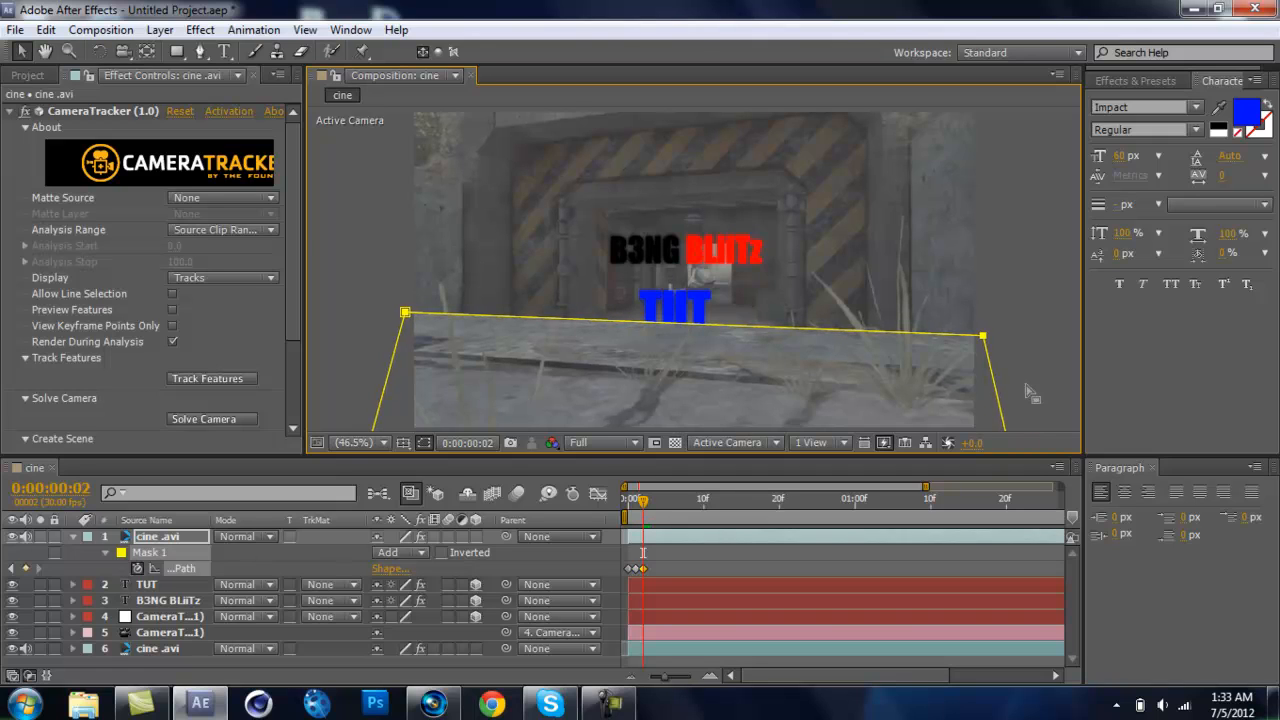
key("Page_Down")
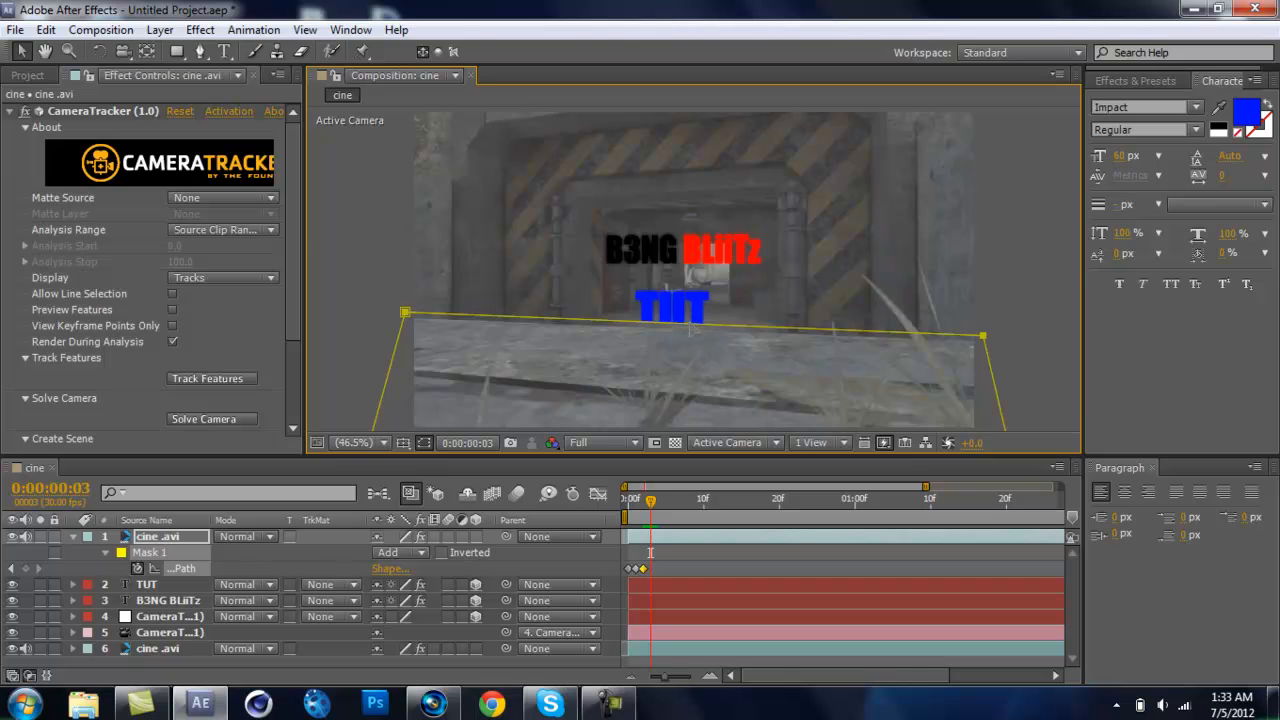
left_click_drag(692, 326, 692, 331)
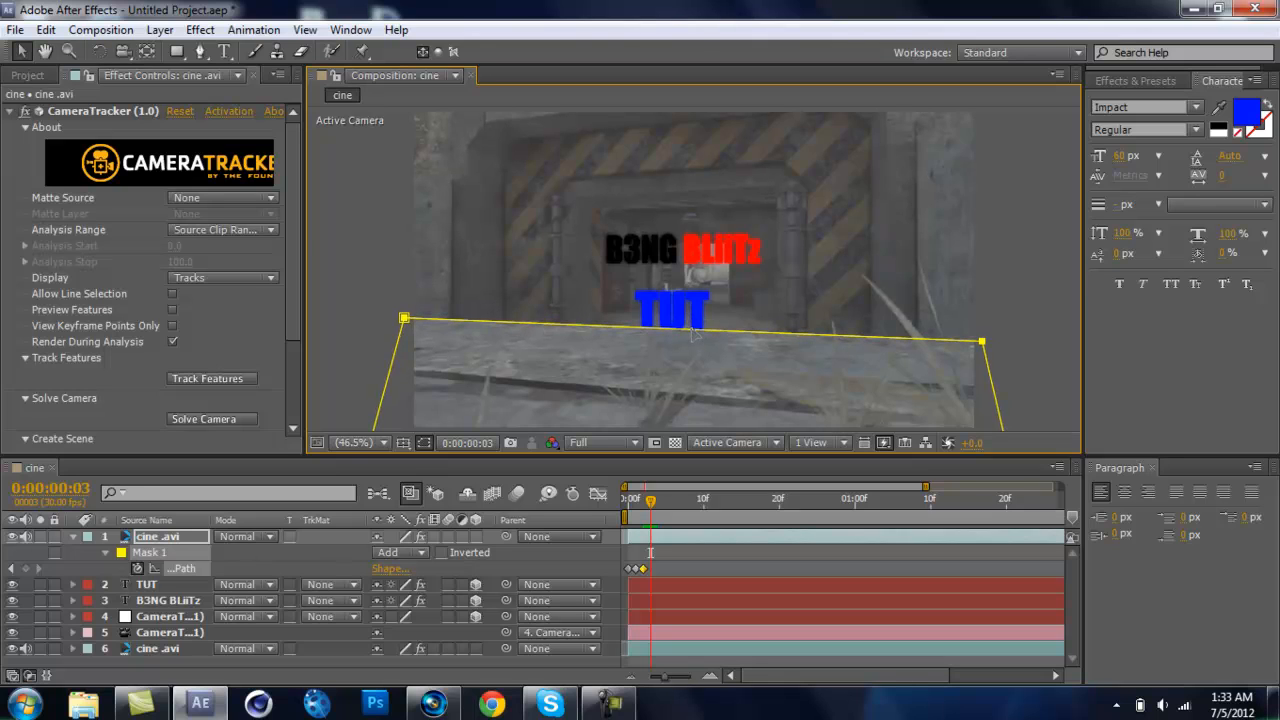
Lower Mask 1 to the ledge edge at 0:00:00:04 and 0:00:00:05, and move it completely off the picture's right side at 0:00:00:06
key("Page_Down")
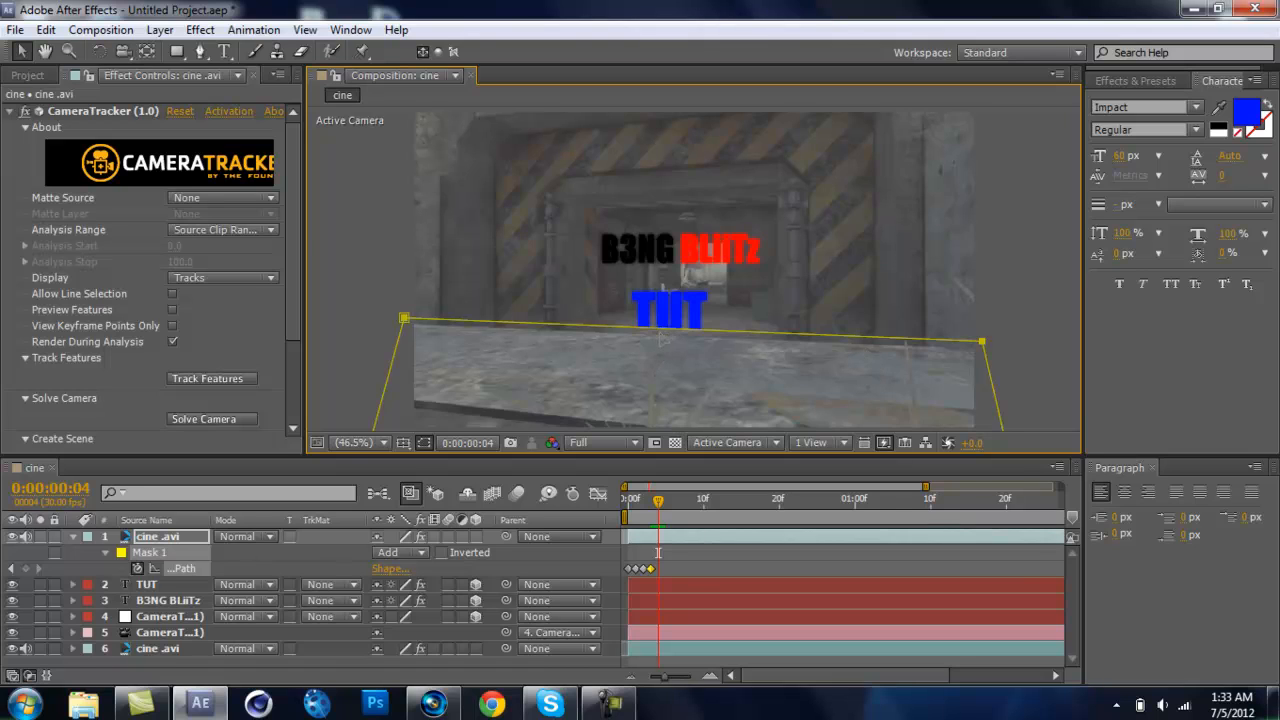
left_click_drag(662, 337, 666, 343)
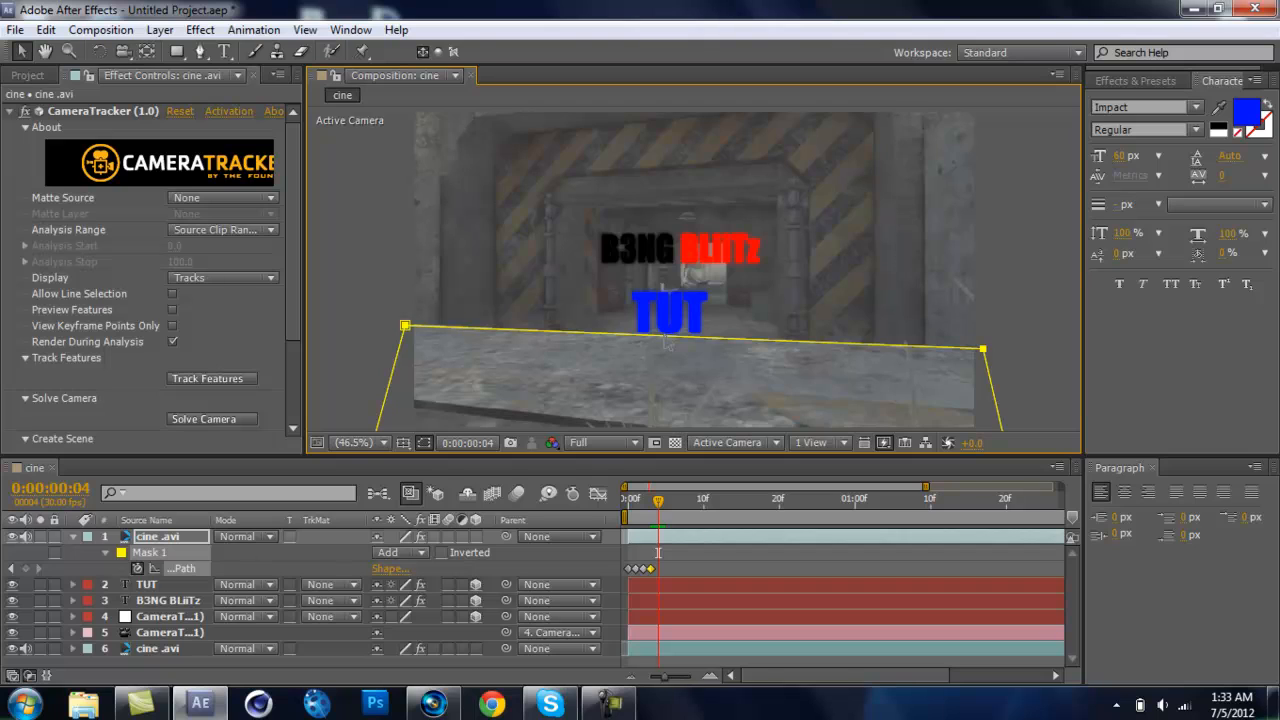
key("Page_Down")
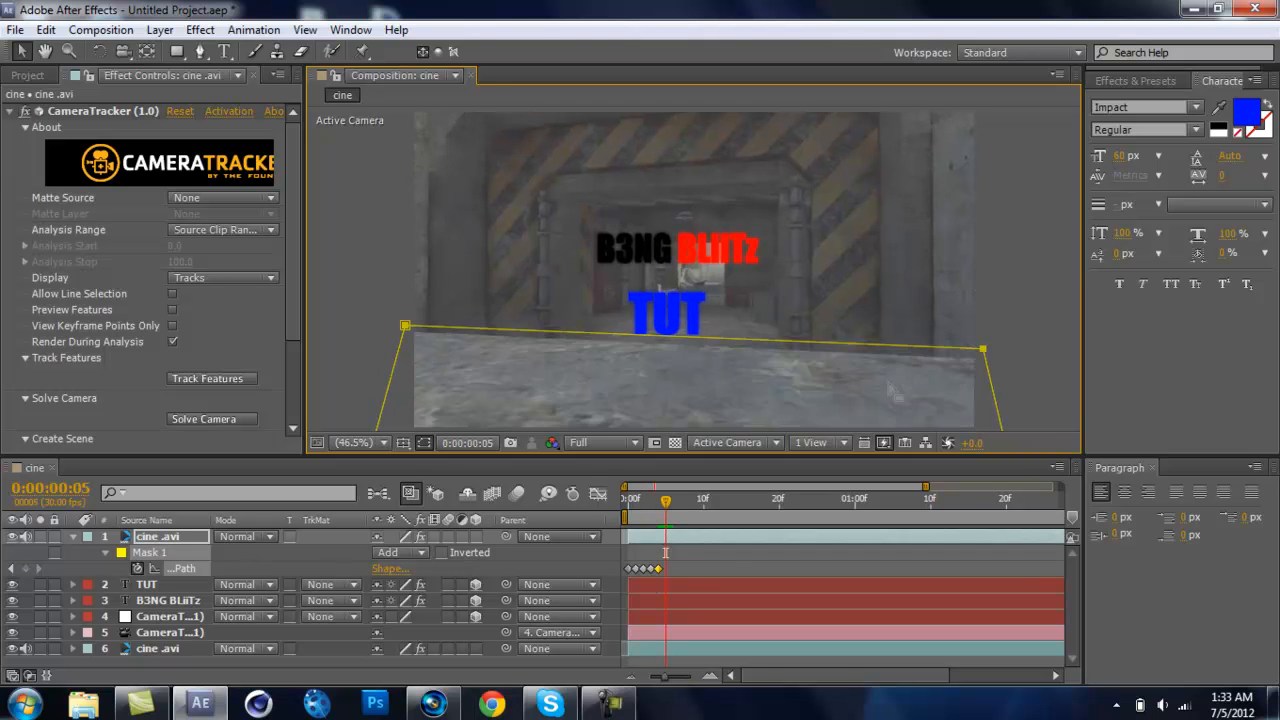
left_click_drag(672, 343, 672, 351)
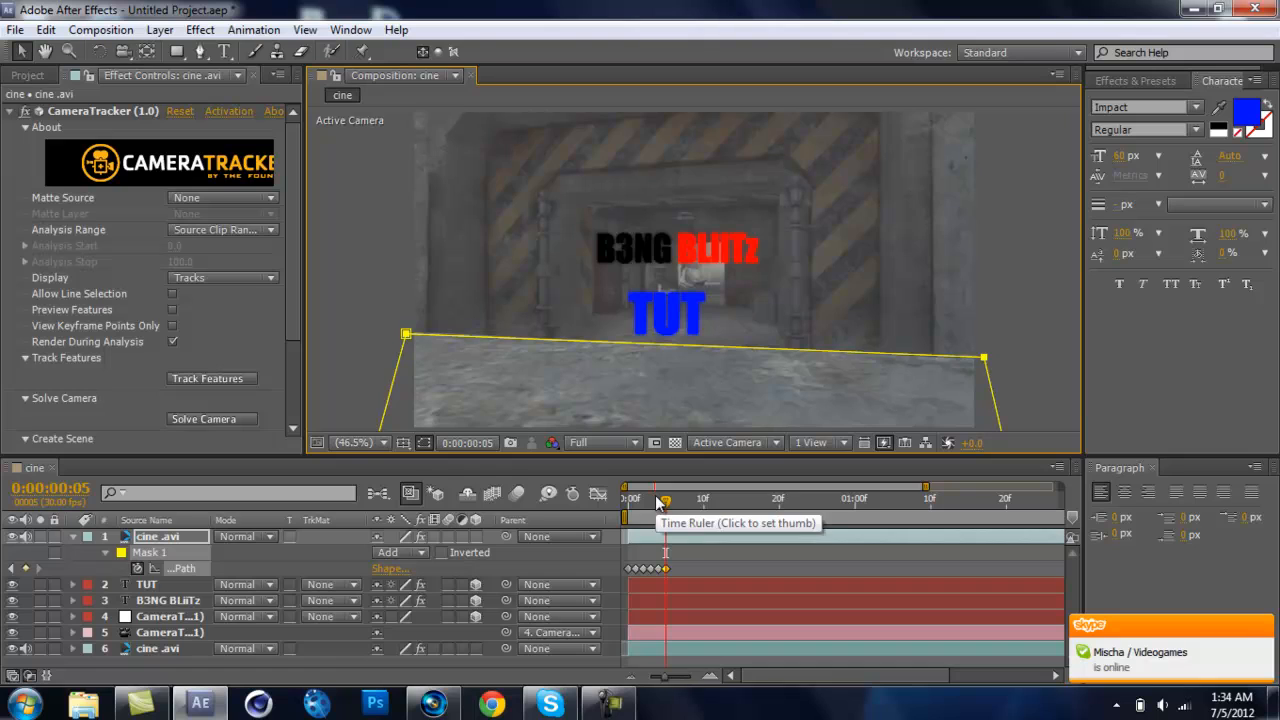
key("Page_Down")
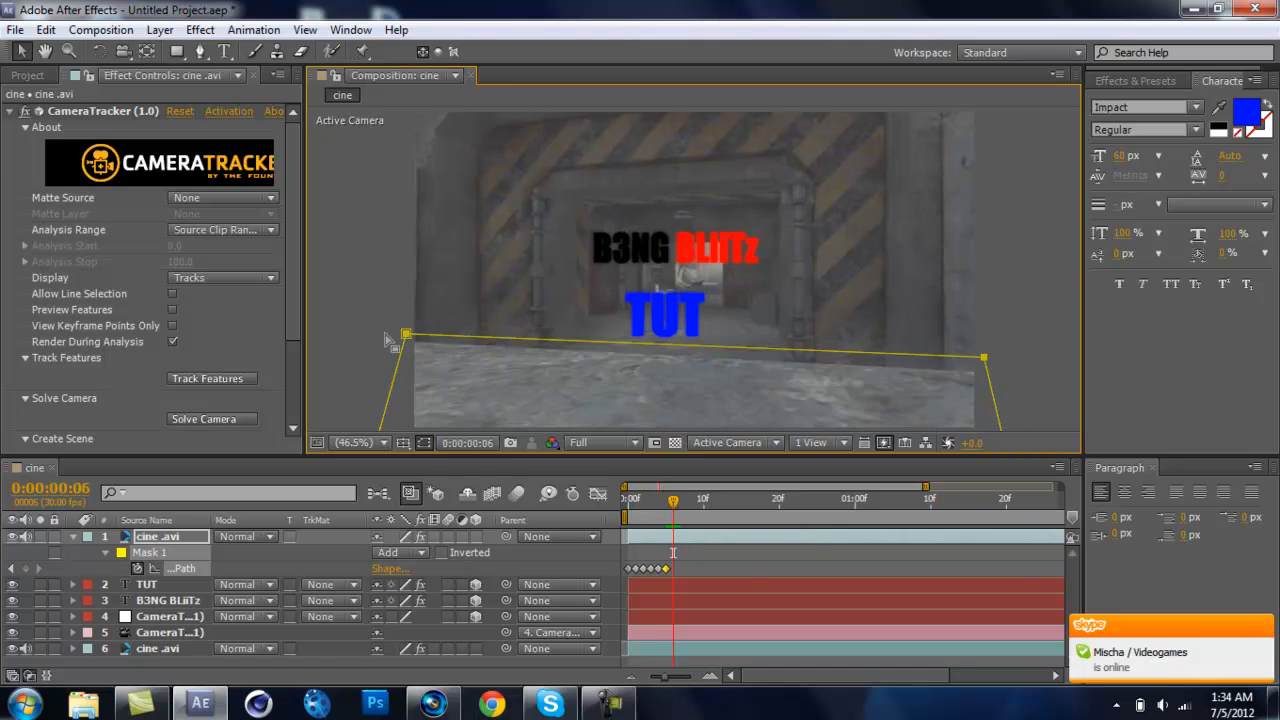
left_click_drag(405, 333, 984, 300)
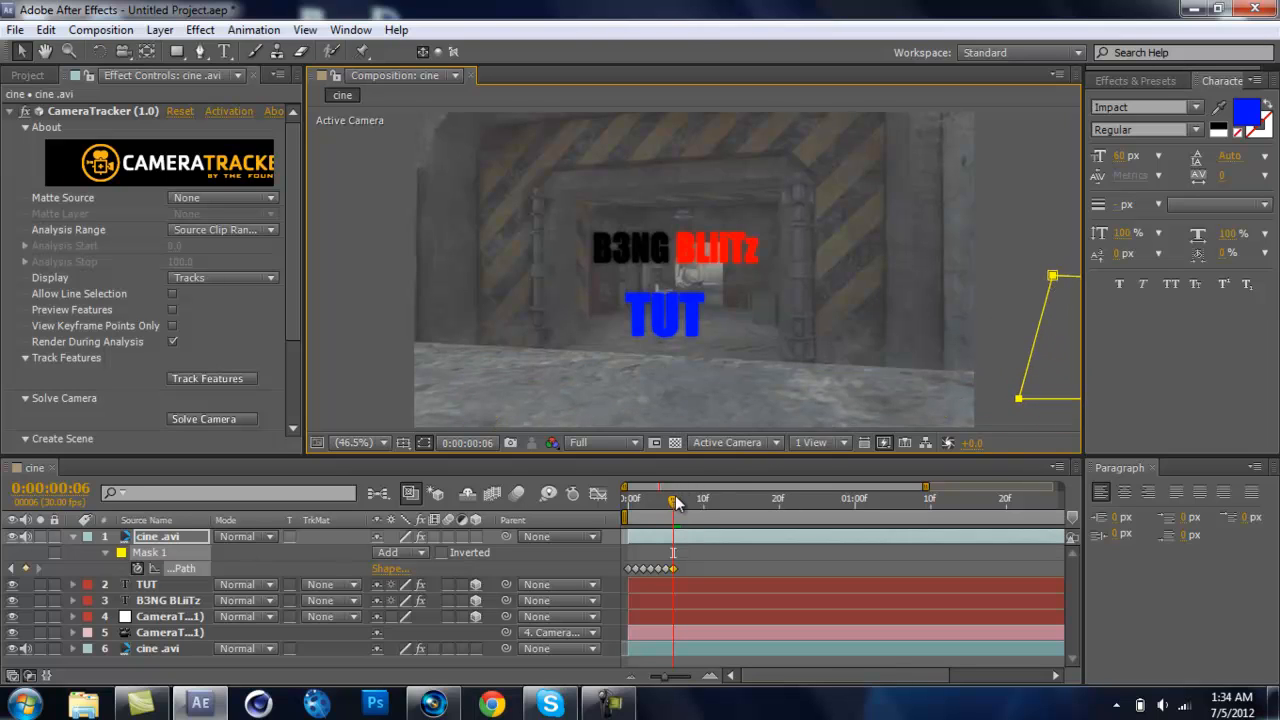
Play and scrub through the composition to check the text behind the animated mask, return to 0:00:00:00, and collapse the top cine .avi layer
left_click_drag(674, 500, 624, 510)
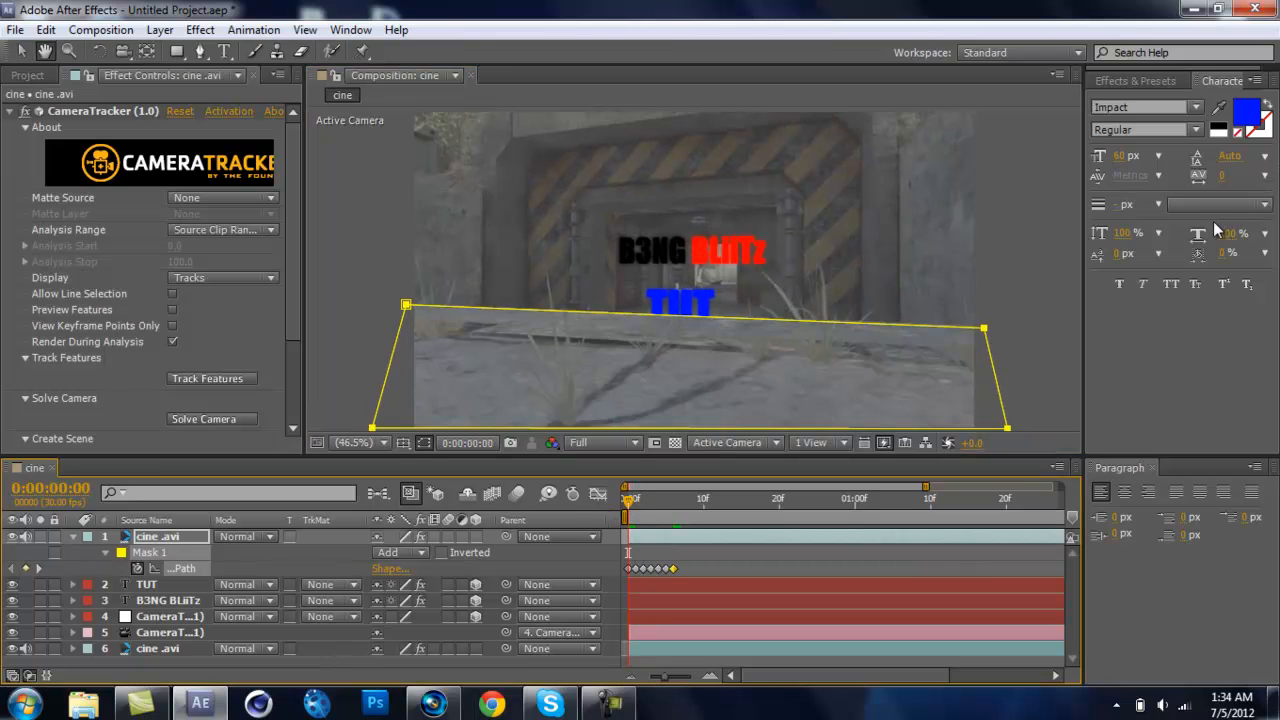
key("space")
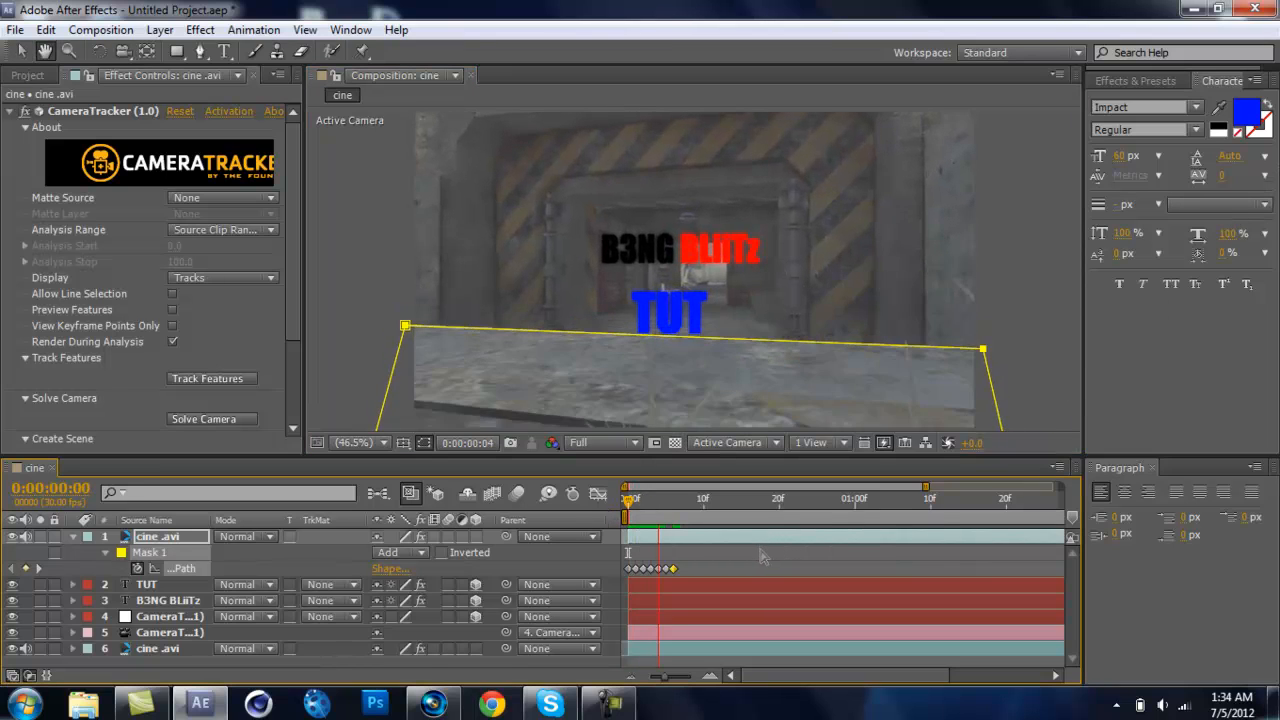
key("space")
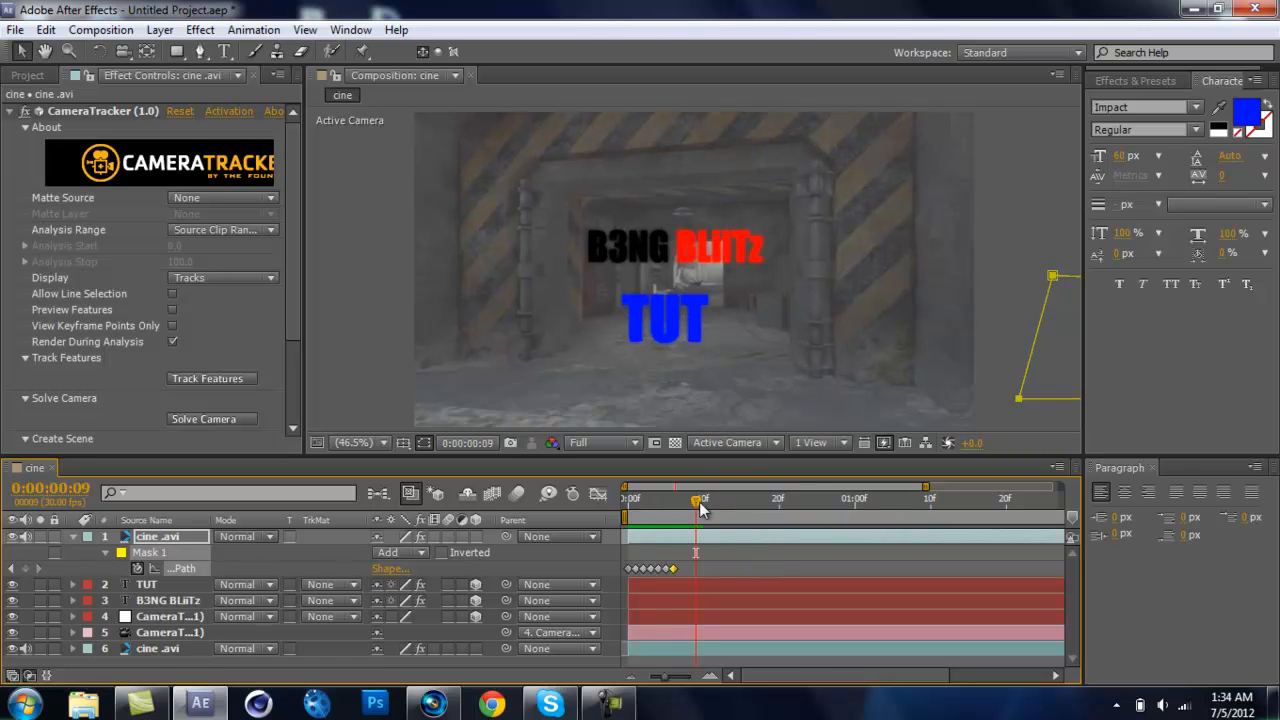
mouse_move(699, 501)
left_mouse_down()
mouse_move(630, 500)
mouse_move(703, 500)
left_mouse_up()
key("space")
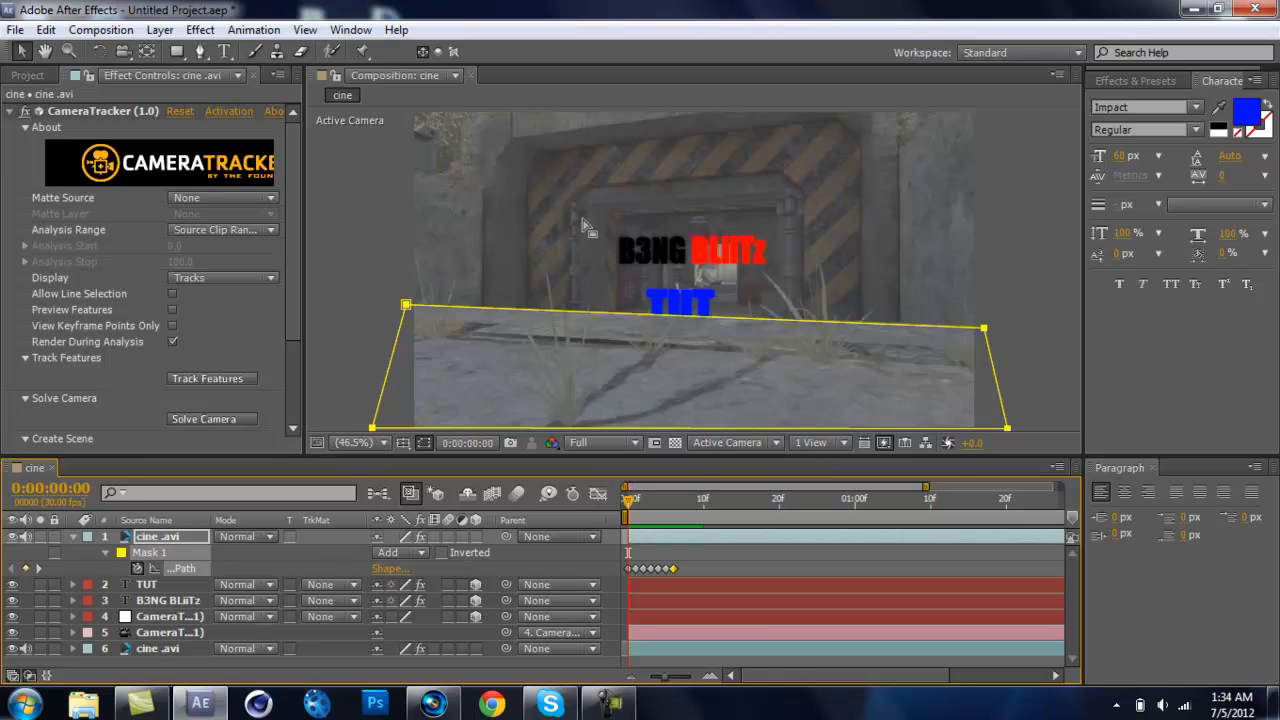
key("space")
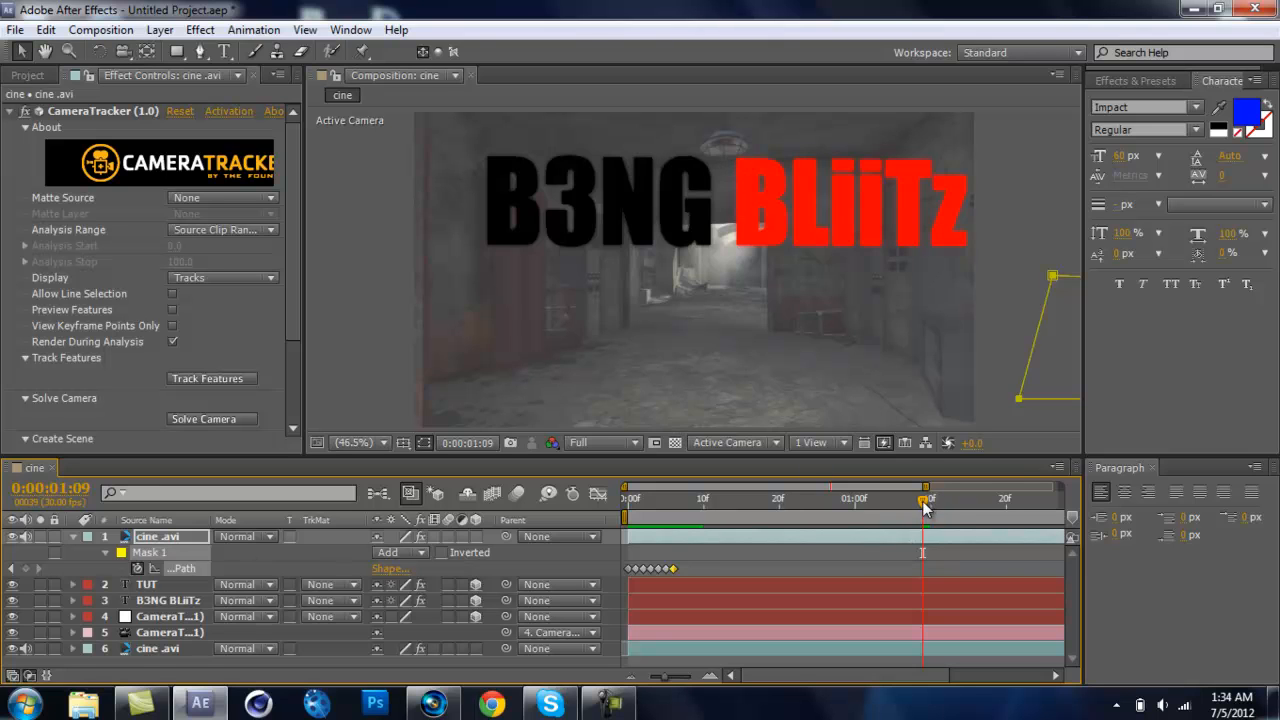
left_click_drag(925, 508, 571, 503)
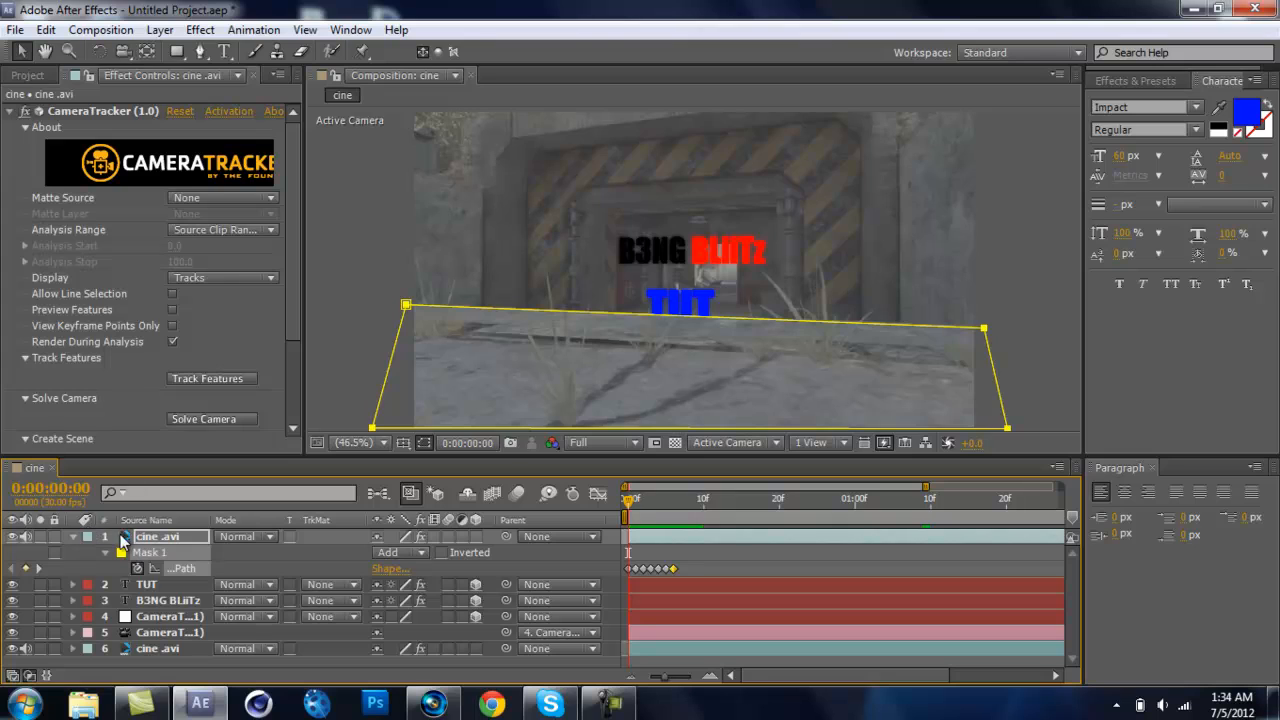
left_click(72, 537)
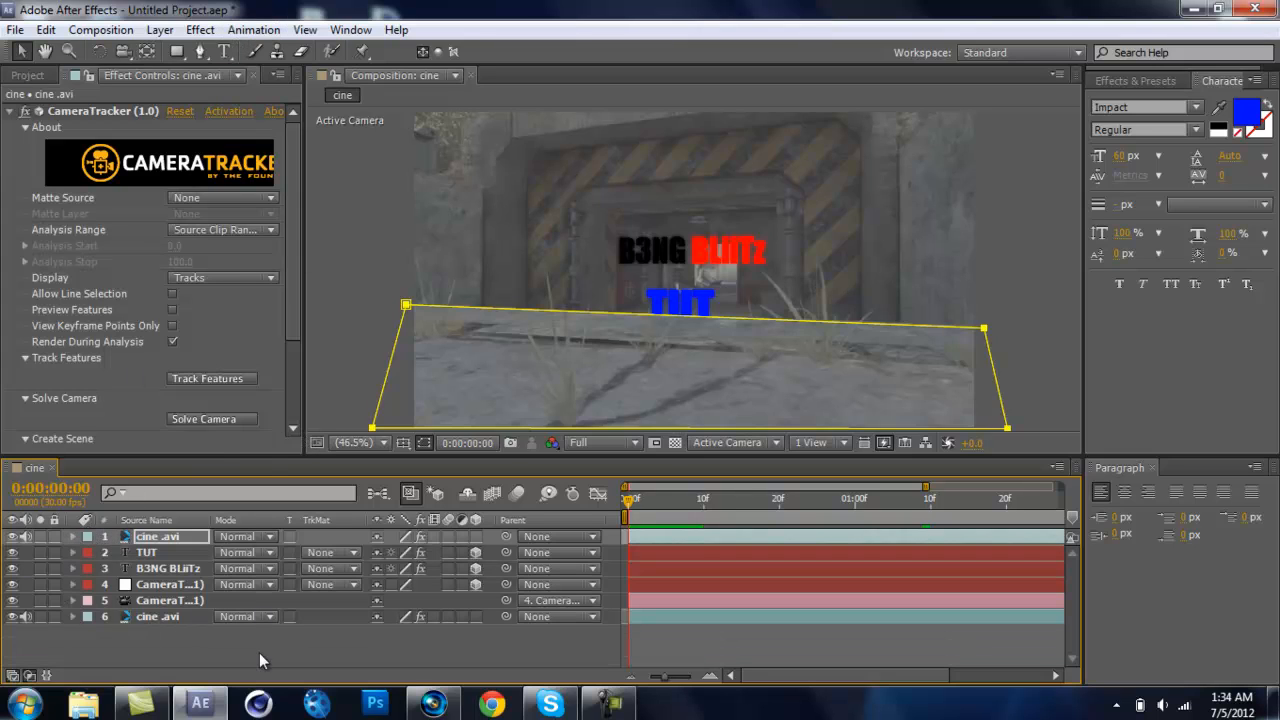
Create a black 1280 x 720 px solid layer named flare
left_click(159, 29)
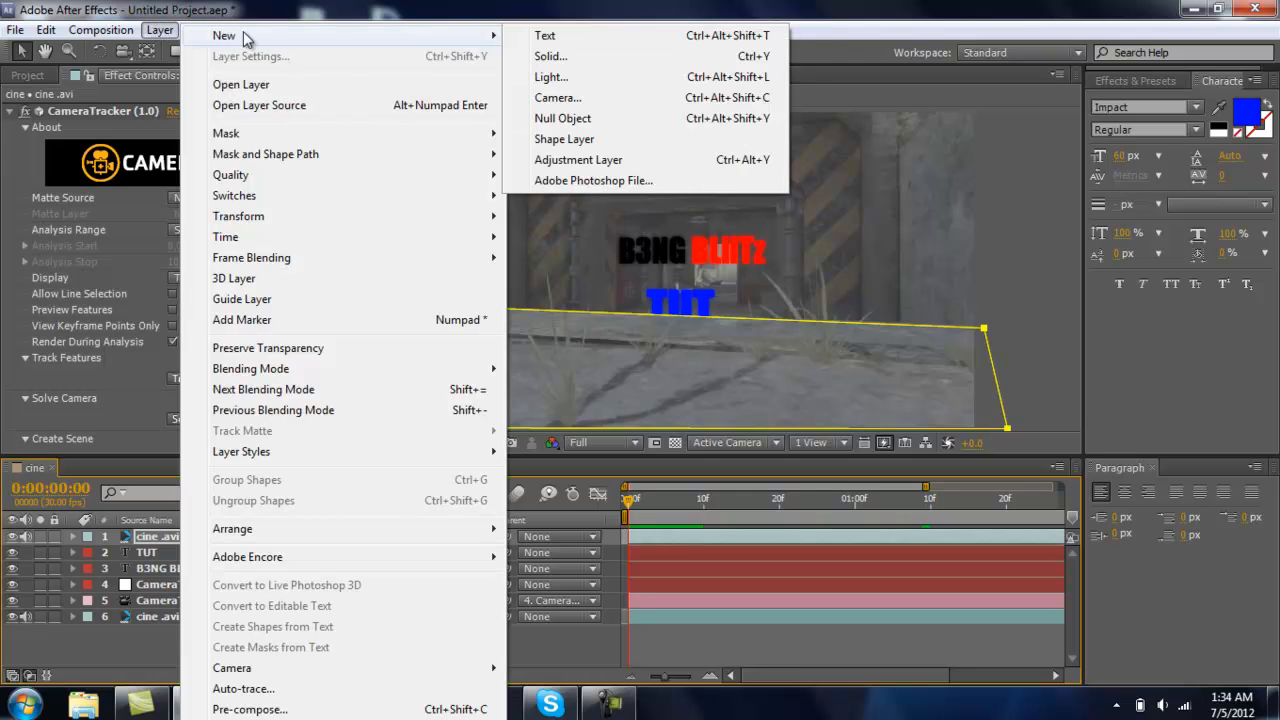
mouse_move(499, 42)
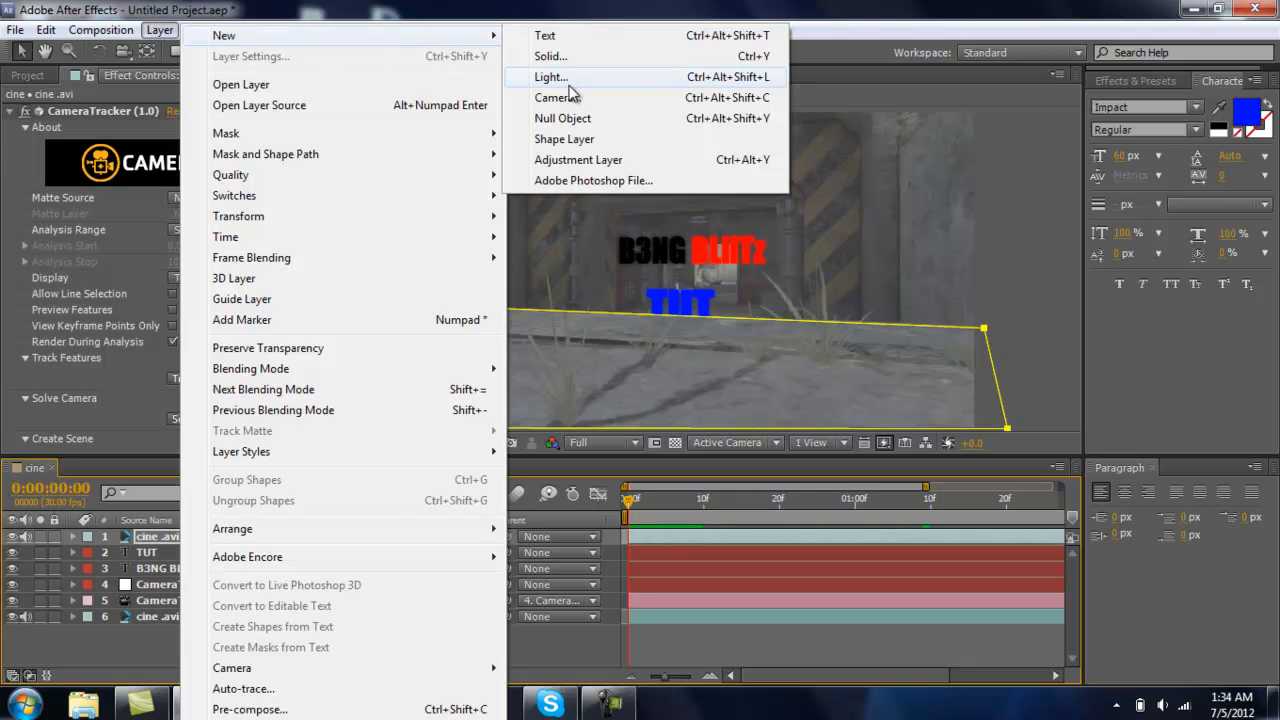
left_click(552, 56)
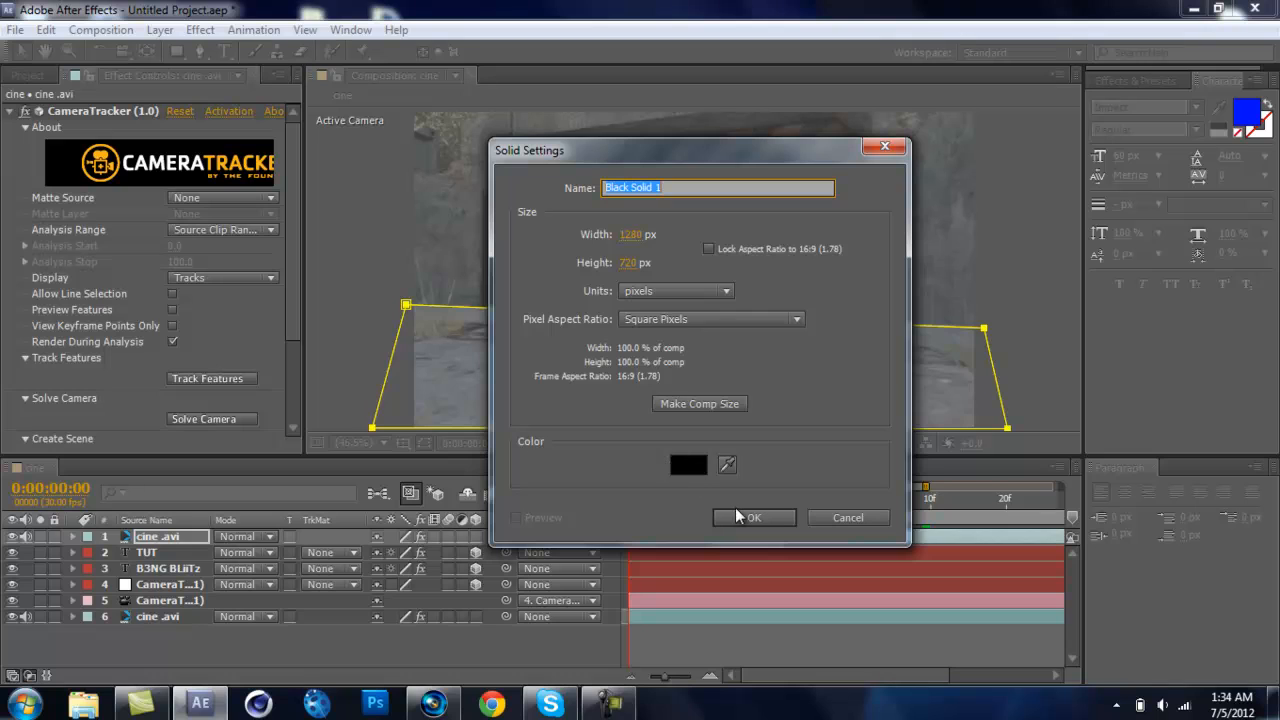
type("flare")
left_click(748, 517)
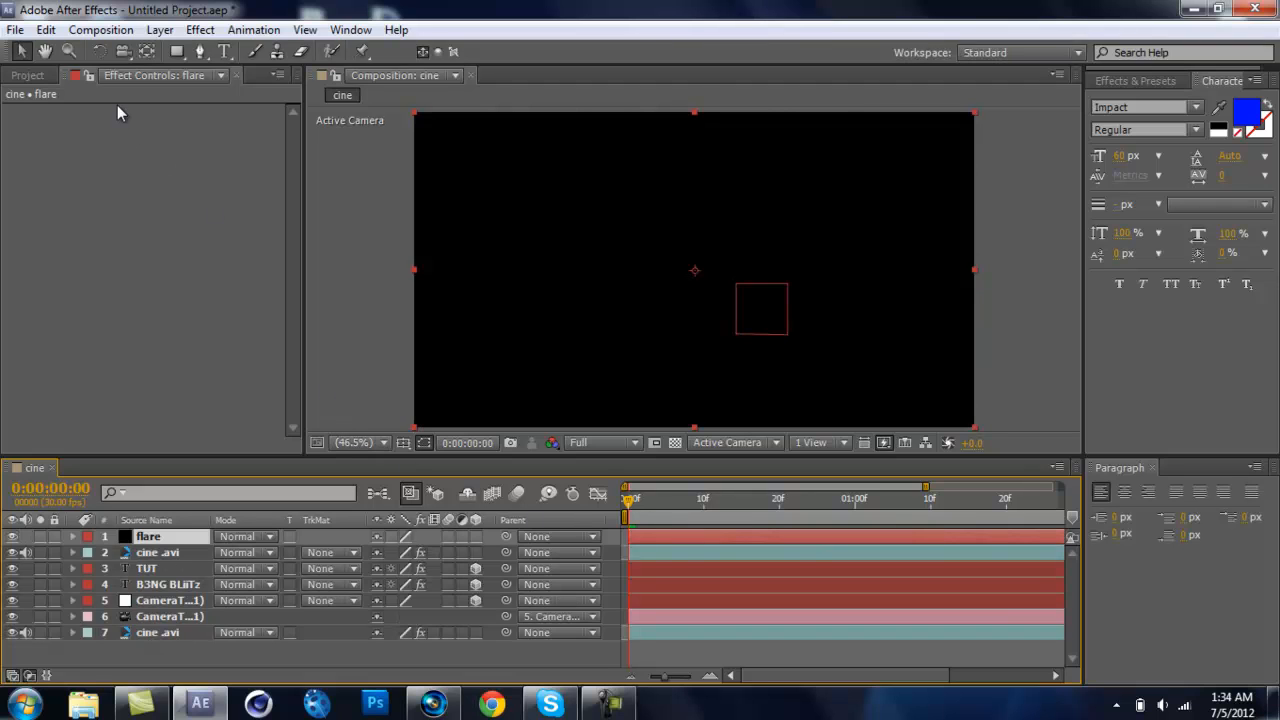
Apply the Video Copilot Optical Flares effect to the flare solid and set its Render Mode to On Transparent
left_click(206, 31)
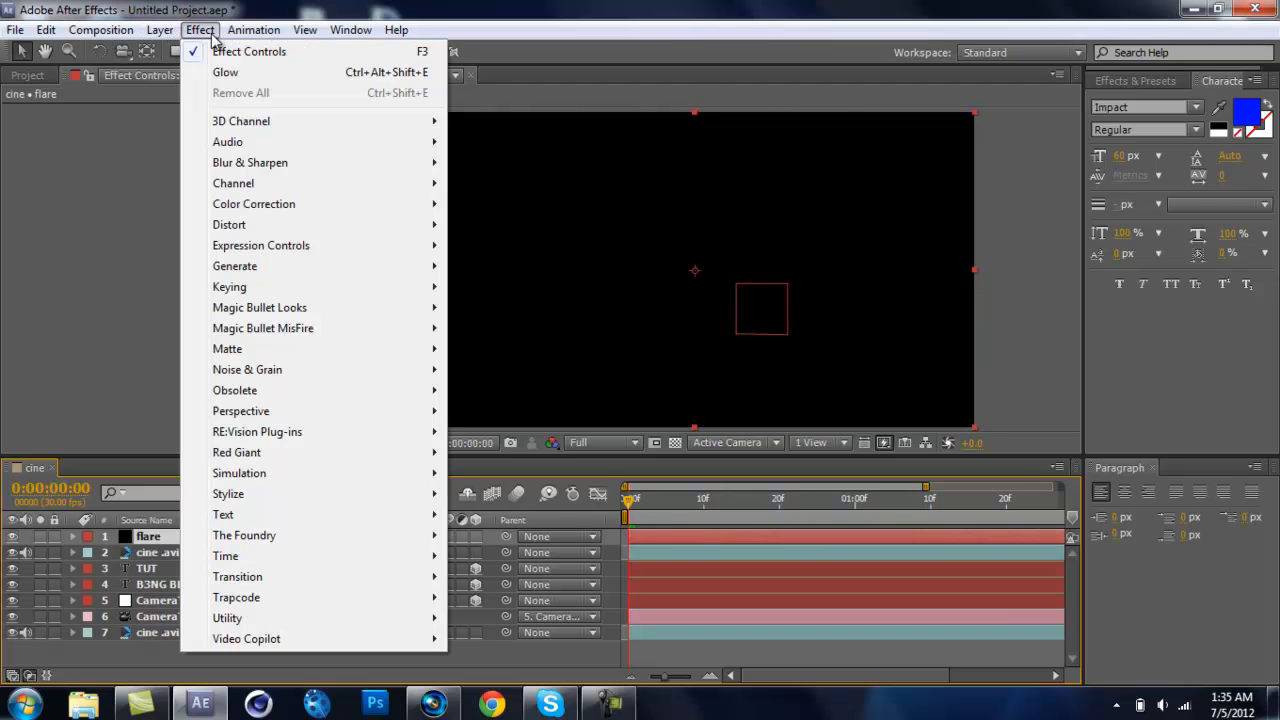
mouse_move(260, 640)
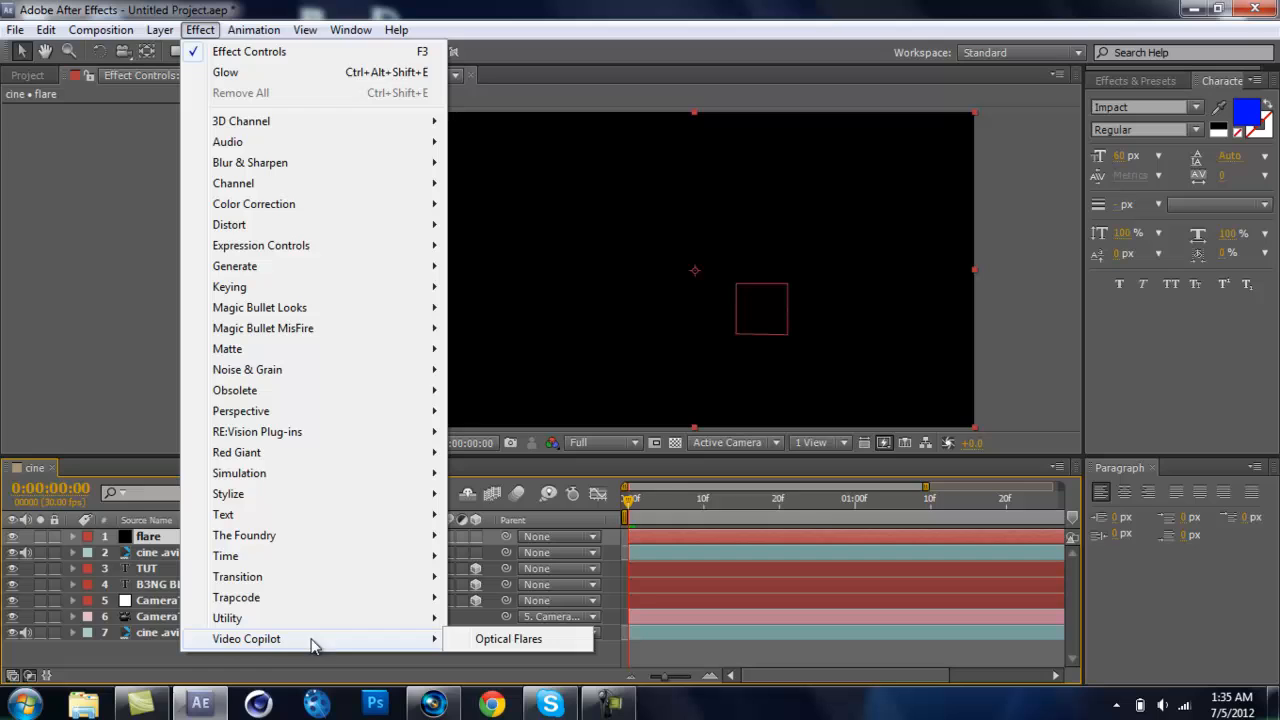
left_click(527, 646)
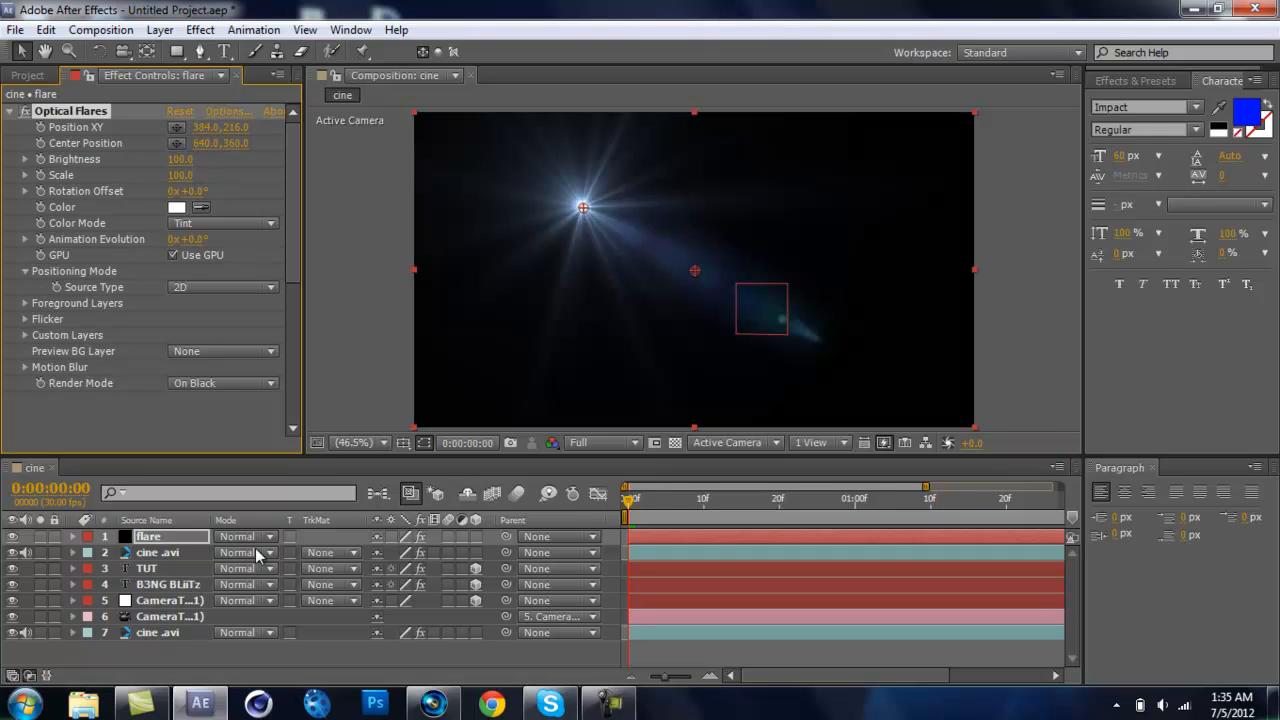
left_click(214, 384)
left_click(238, 424)
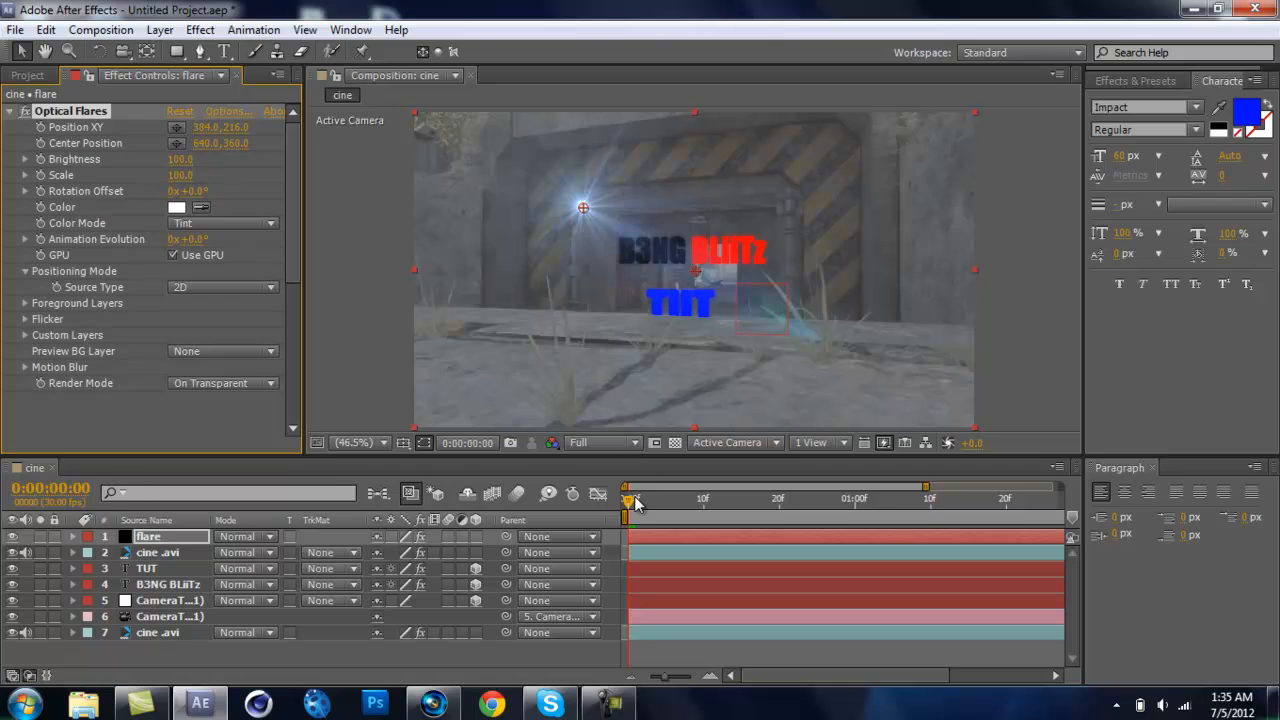
left_click_drag(628, 498, 540, 485)
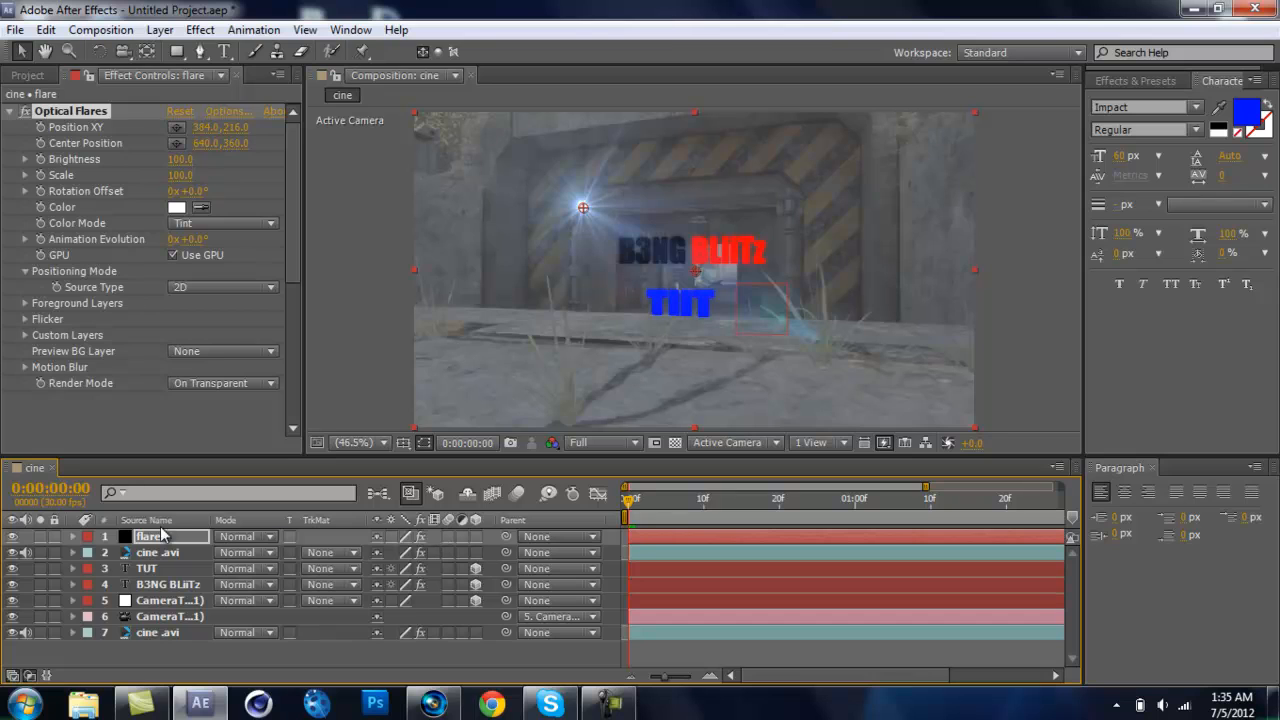
Hide the Glint, the Glow with scale 6.0 and all Multi Iris objects in the Optical Flares stack, keeping the Spike Ball shown
left_click(224, 112)
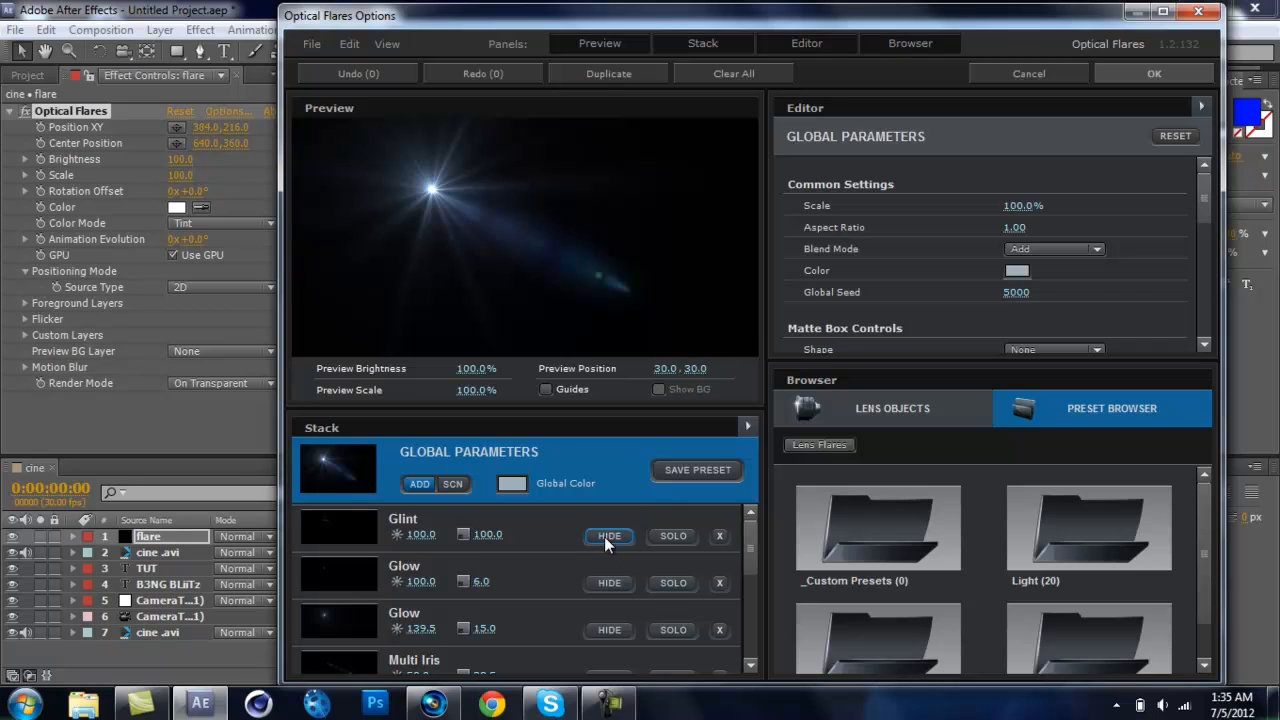
left_click(613, 587)
left_click(615, 630)
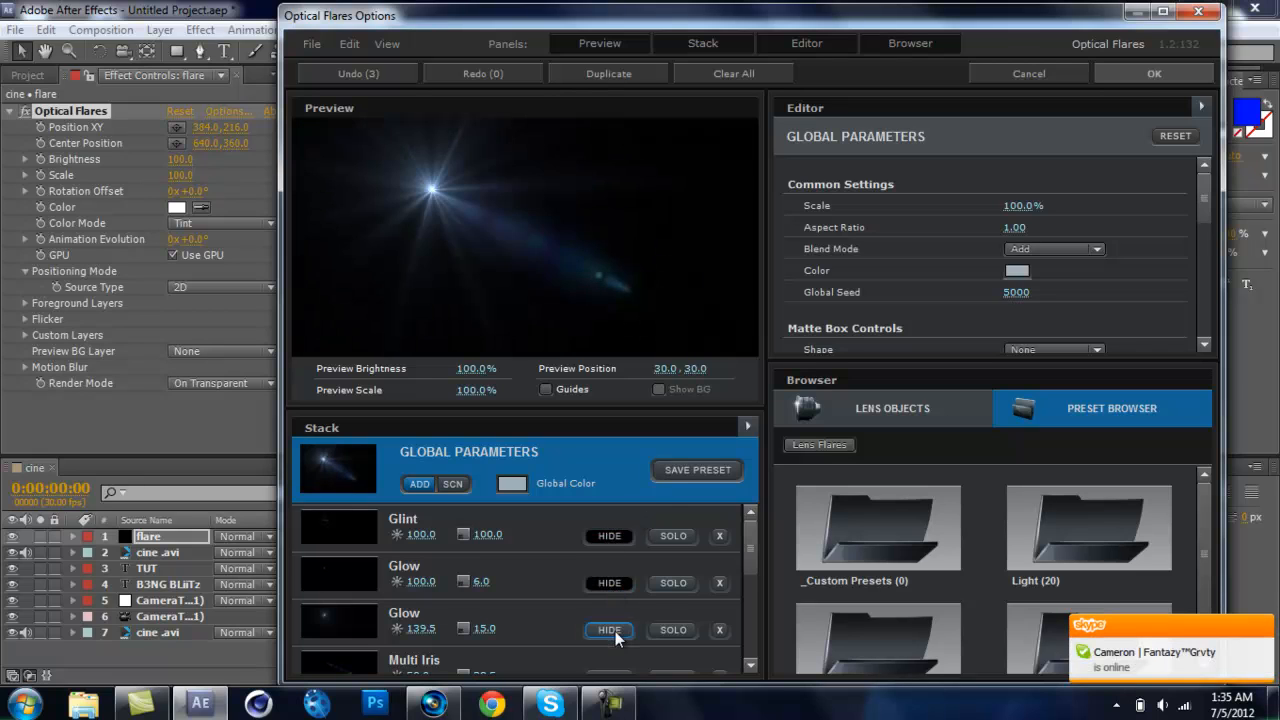
left_click_drag(750, 537, 745, 569)
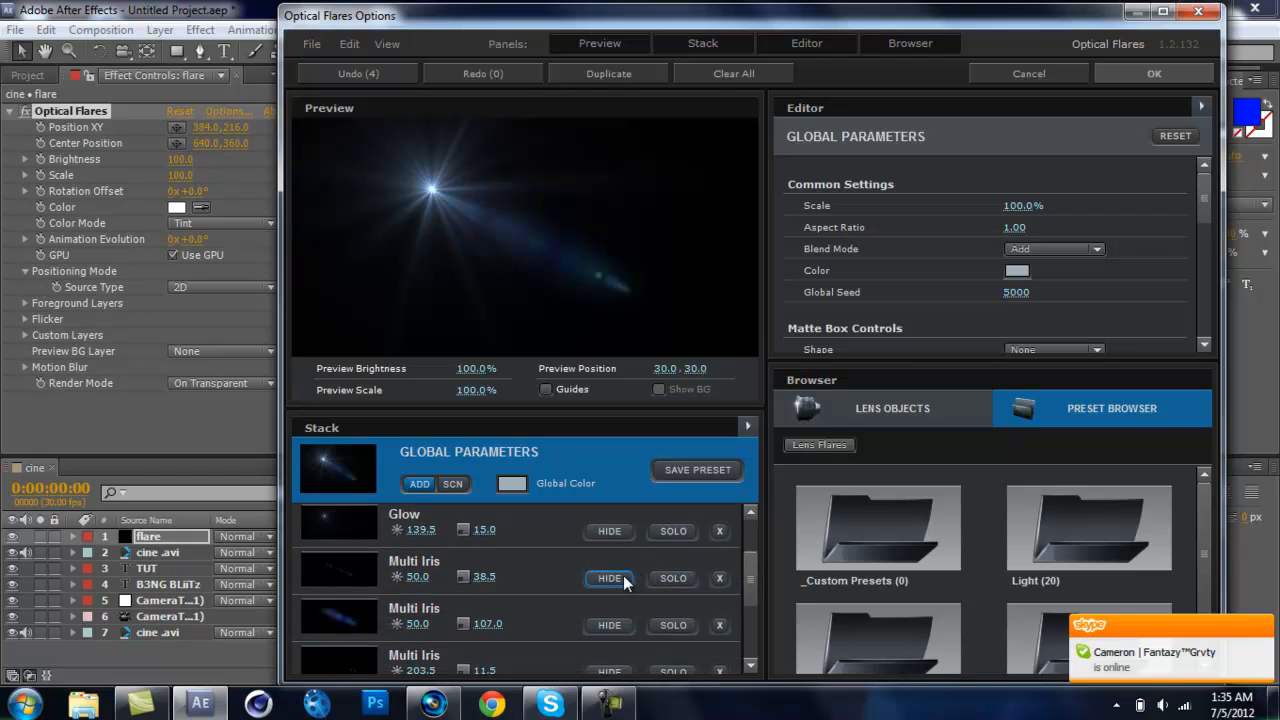
left_click(604, 630)
left_click(607, 666)
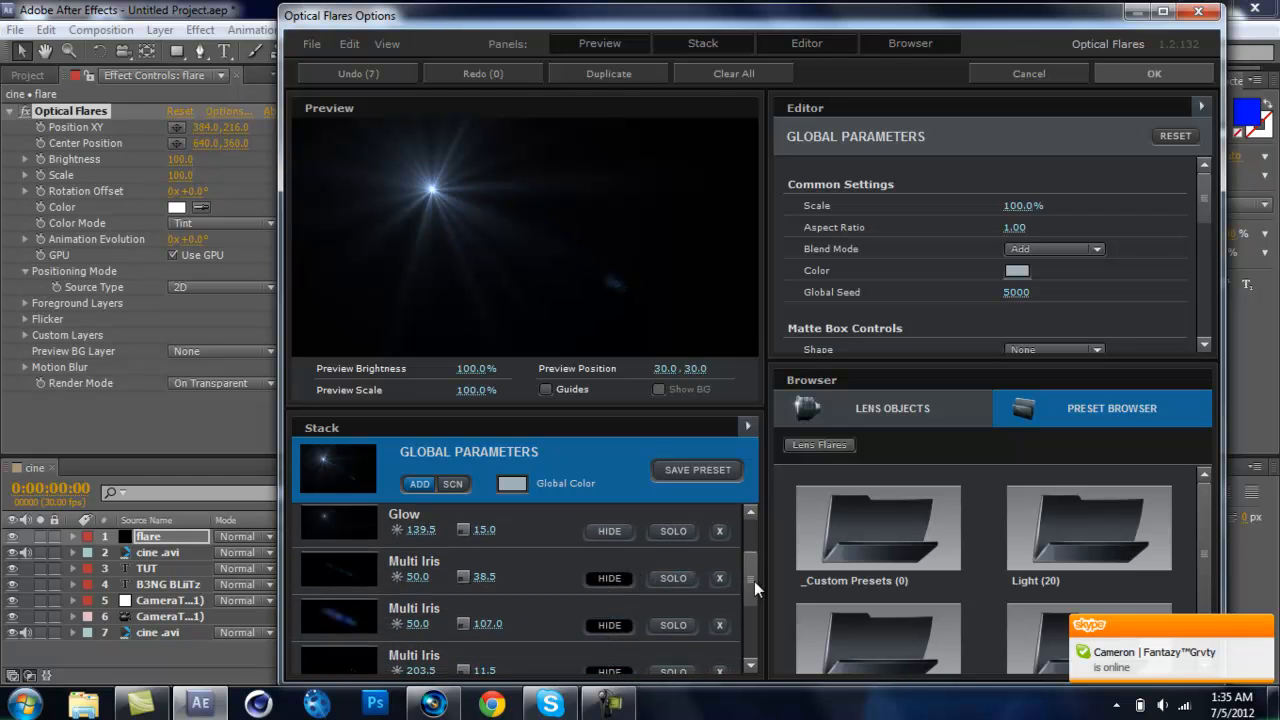
left_click_drag(754, 581, 747, 633)
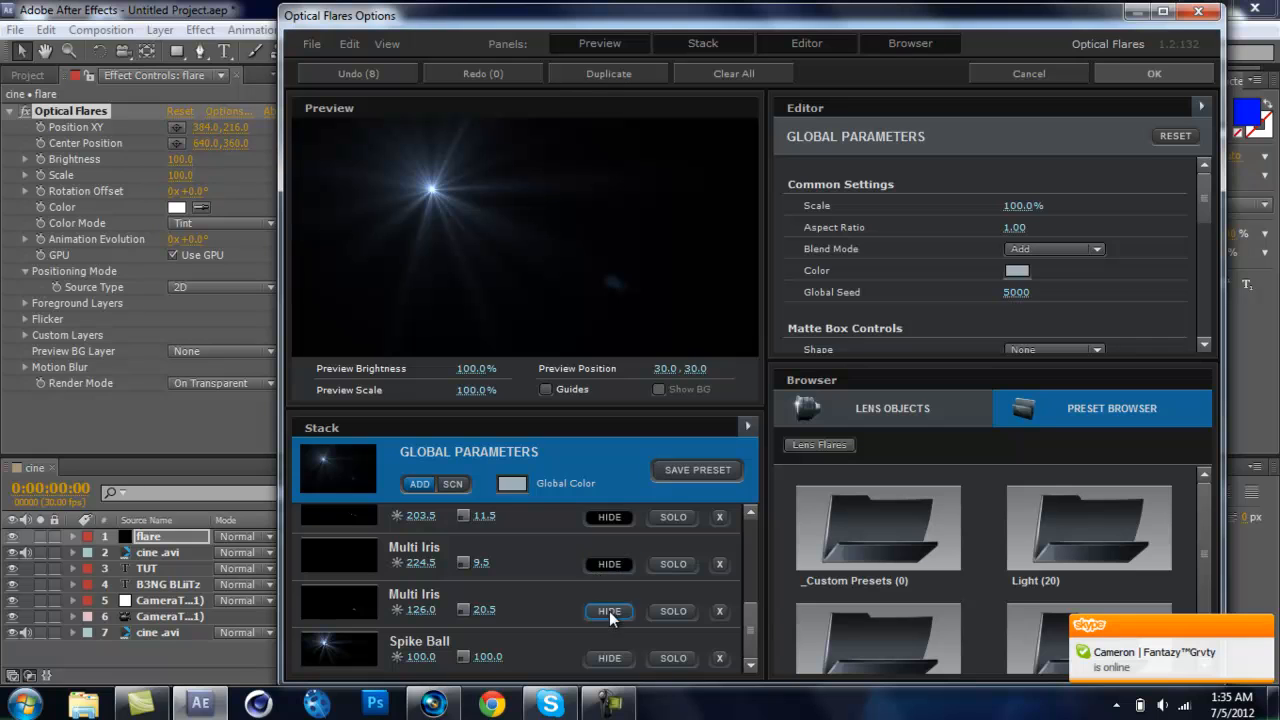
left_click(611, 650)
left_click(611, 650)
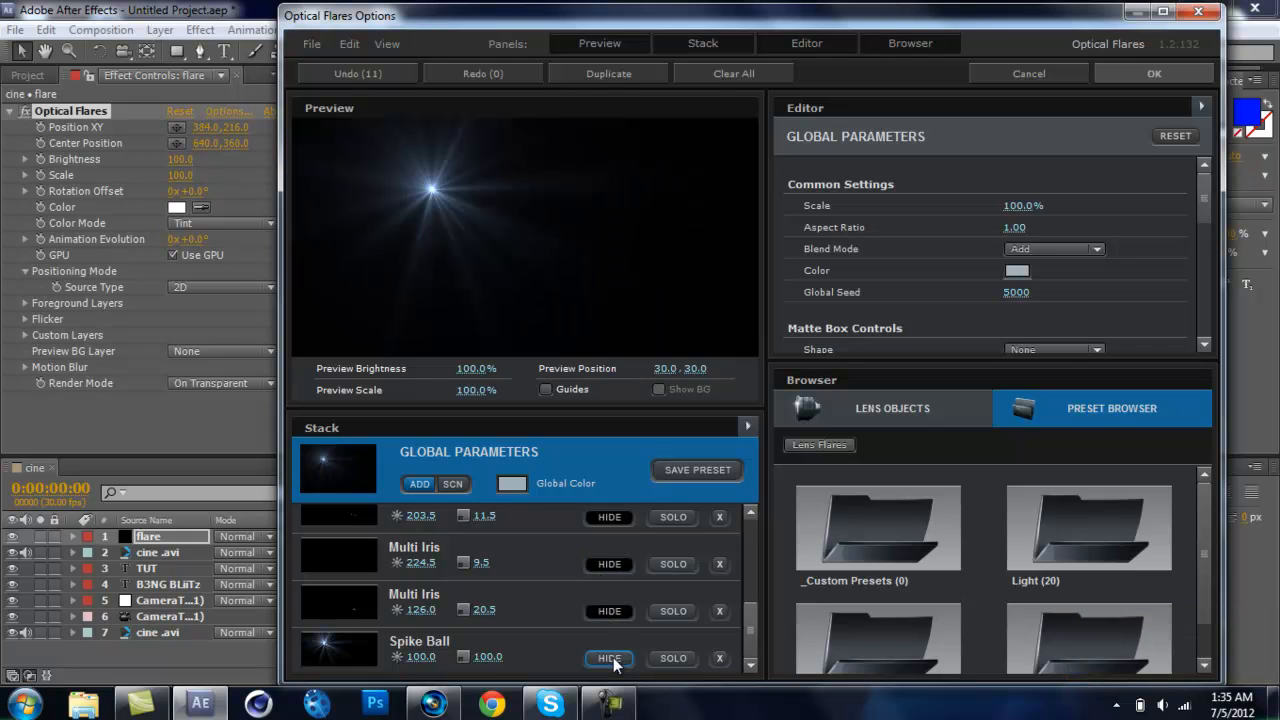
Accept the customized flare, make the flare layer 3D, and move it right so the light sits above the B3NG BLiiTz text
left_click(1152, 78)
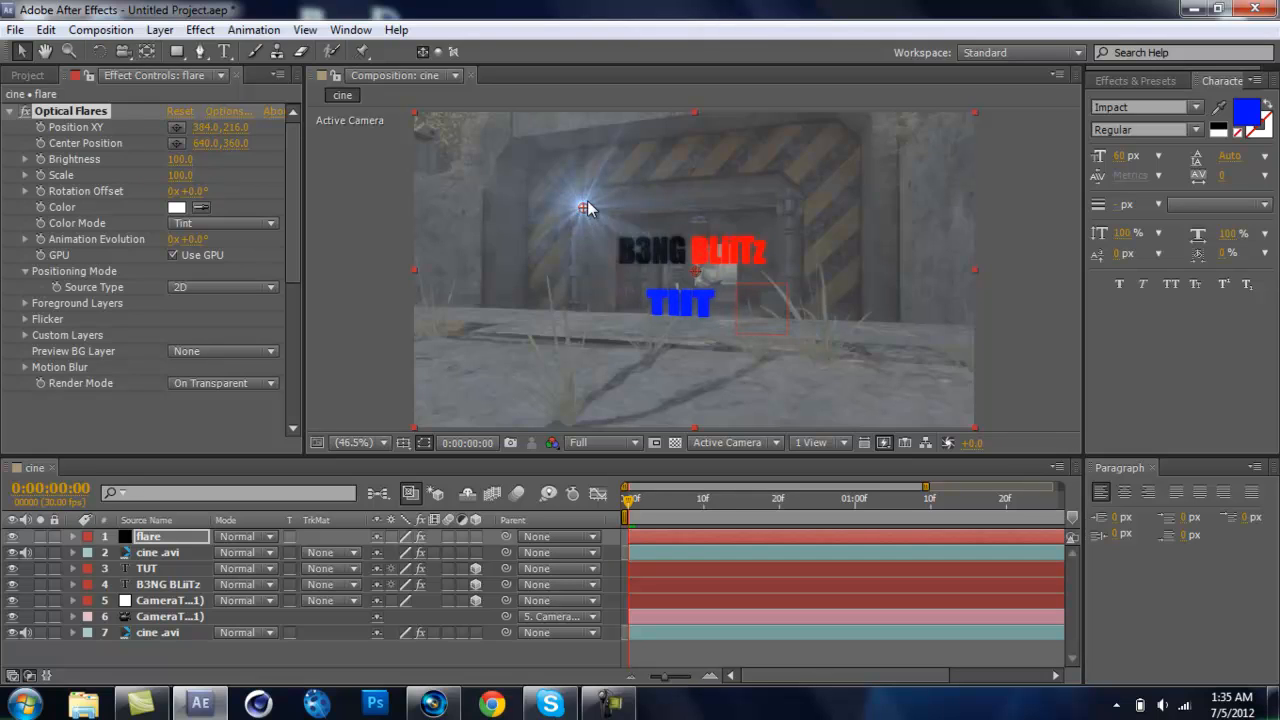
left_click(477, 536)
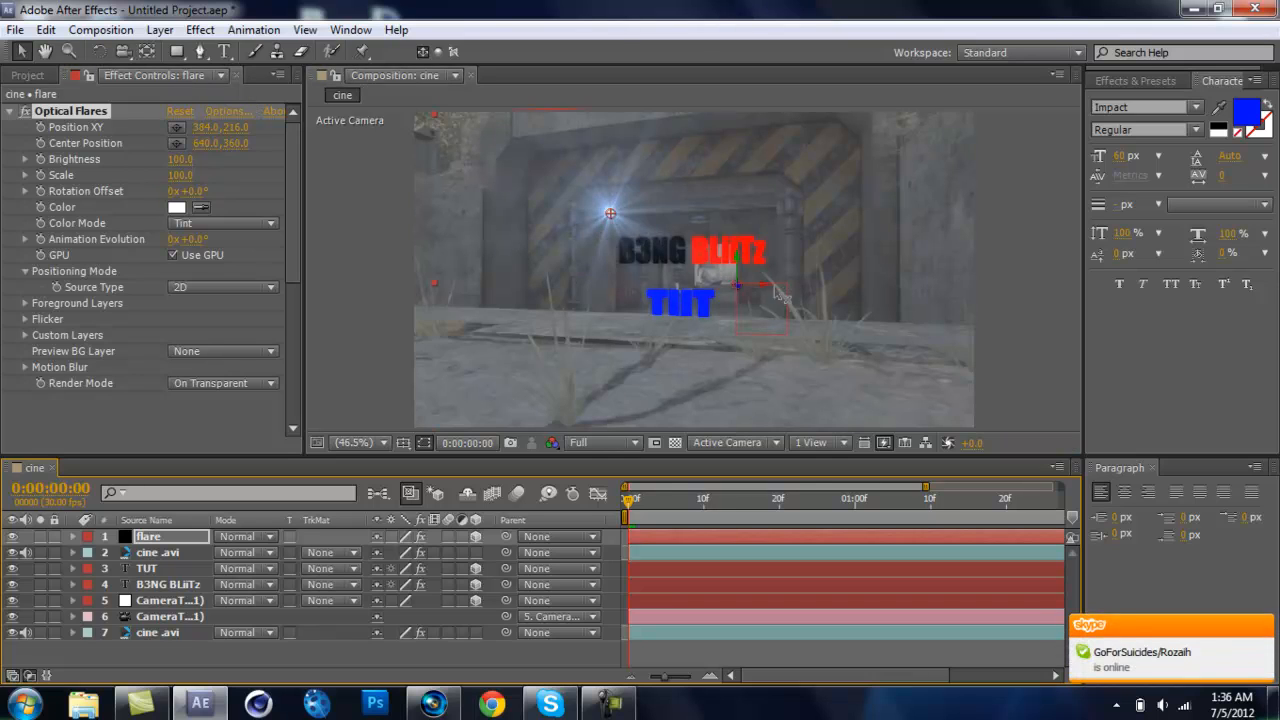
left_click_drag(776, 293, 829, 292)
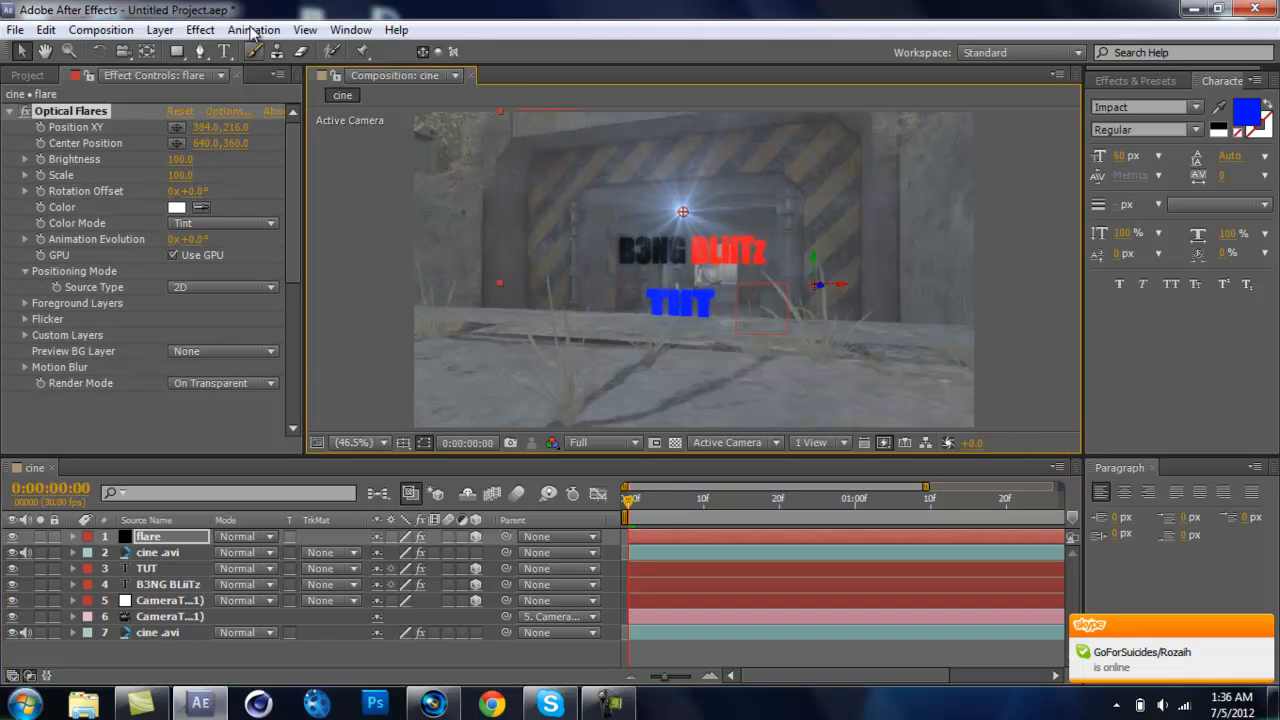
Draw a closed eight-point Pen mask on the flare layer, loosely surrounding the light, both texts and the doorway
left_click(200, 51)
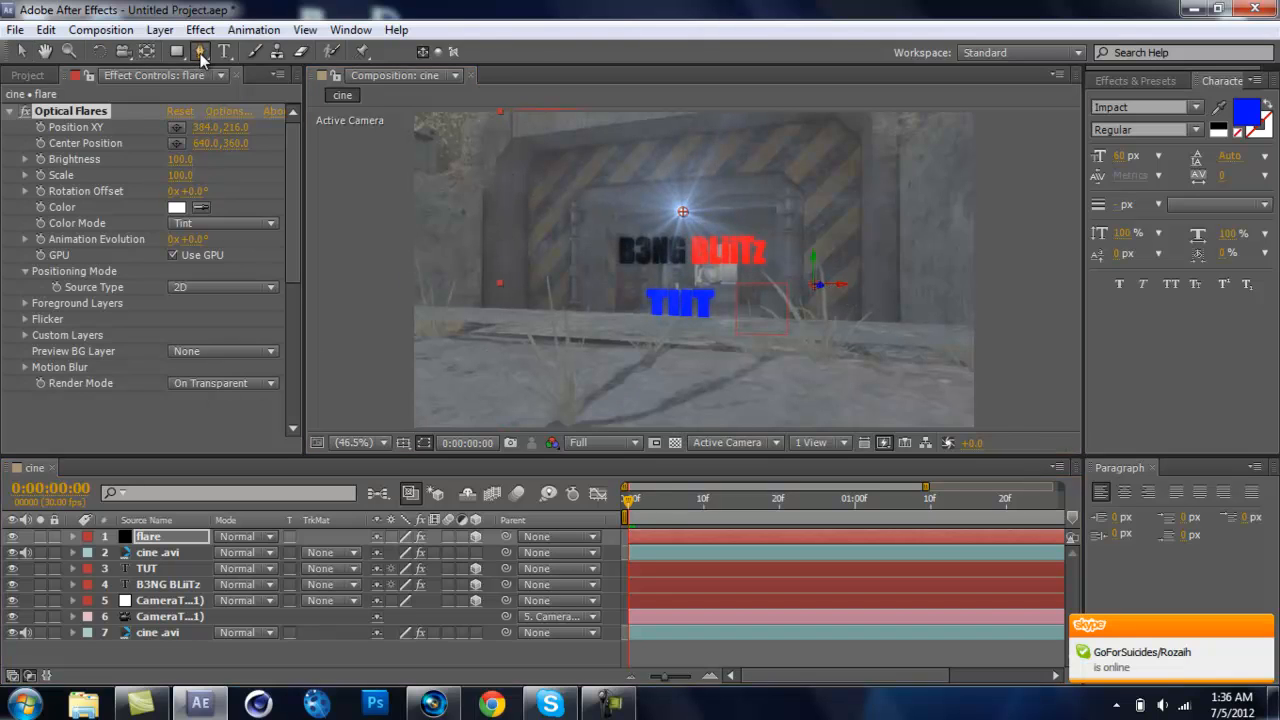
left_click(557, 151)
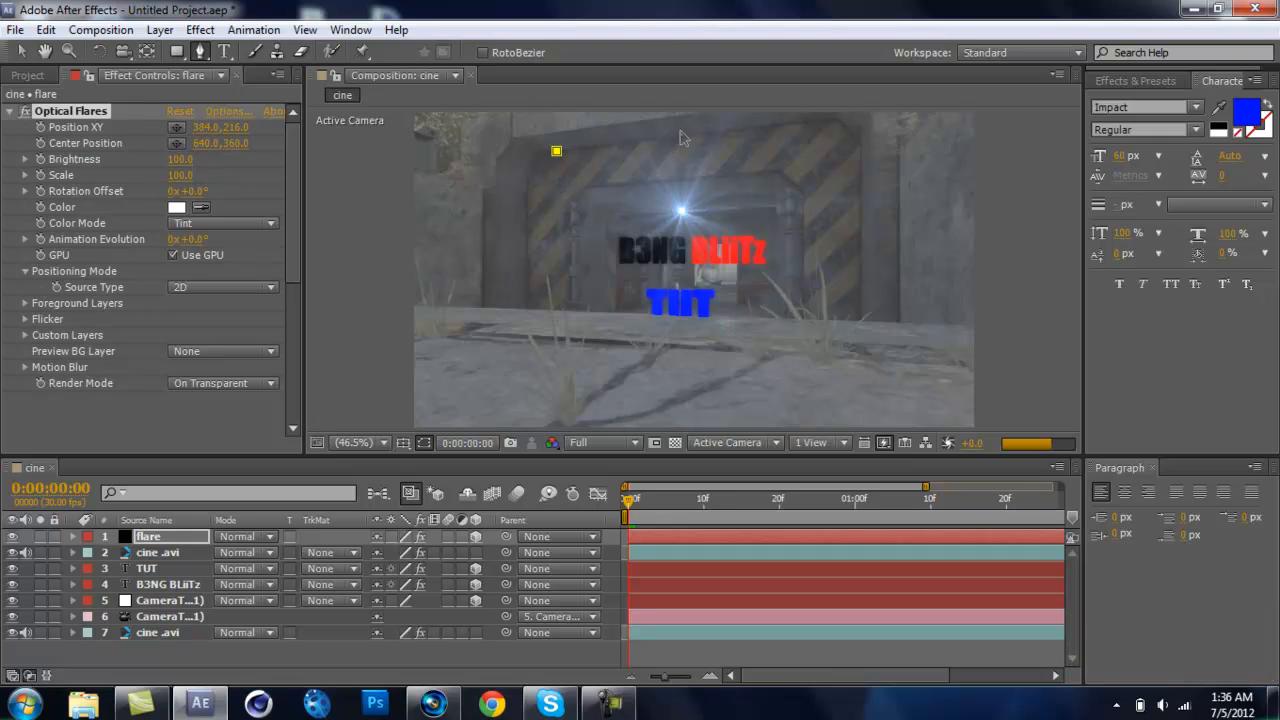
left_click(680, 131)
left_click(784, 154)
left_click(876, 258)
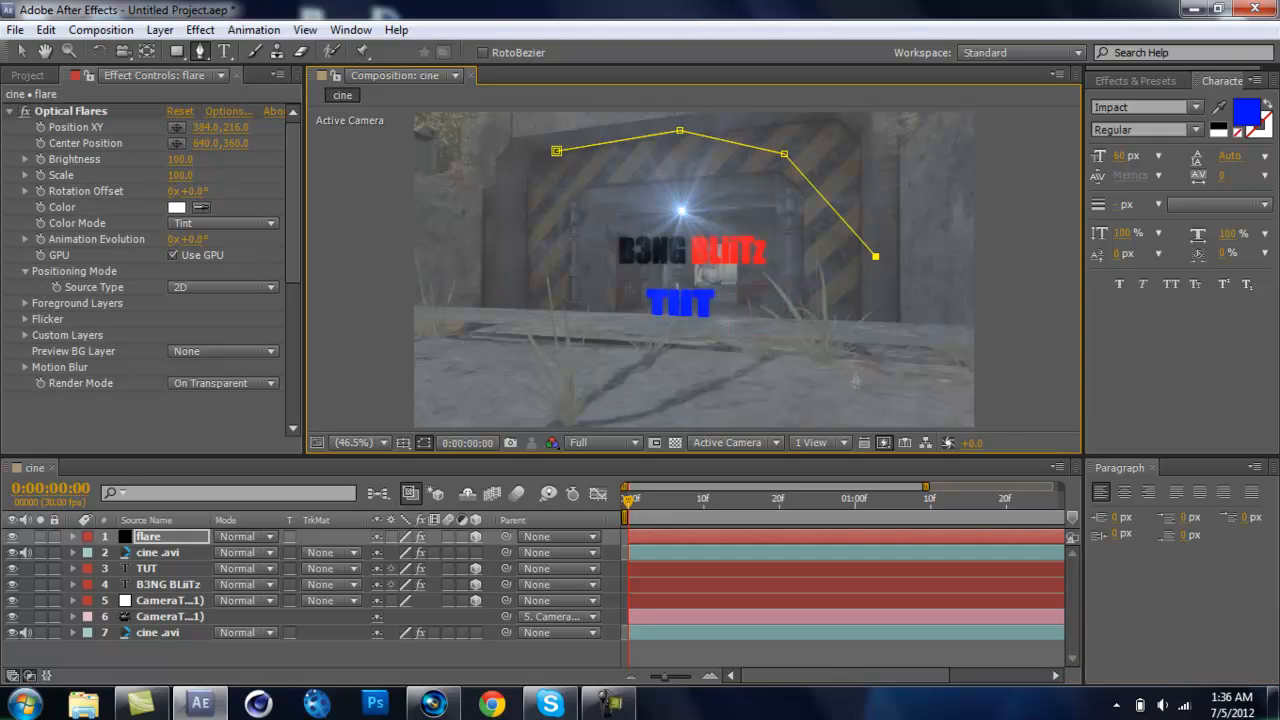
left_click(851, 396)
left_click(637, 389)
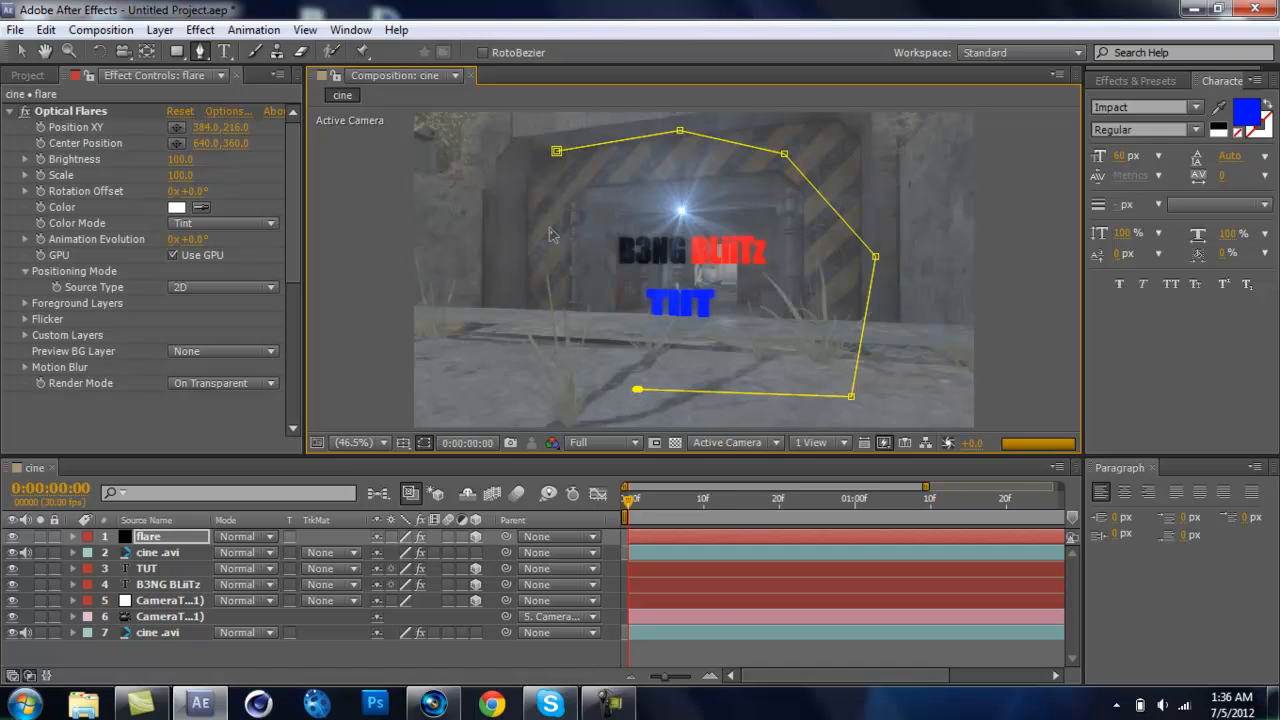
left_click(552, 307)
left_click(549, 227)
left_click(557, 152)
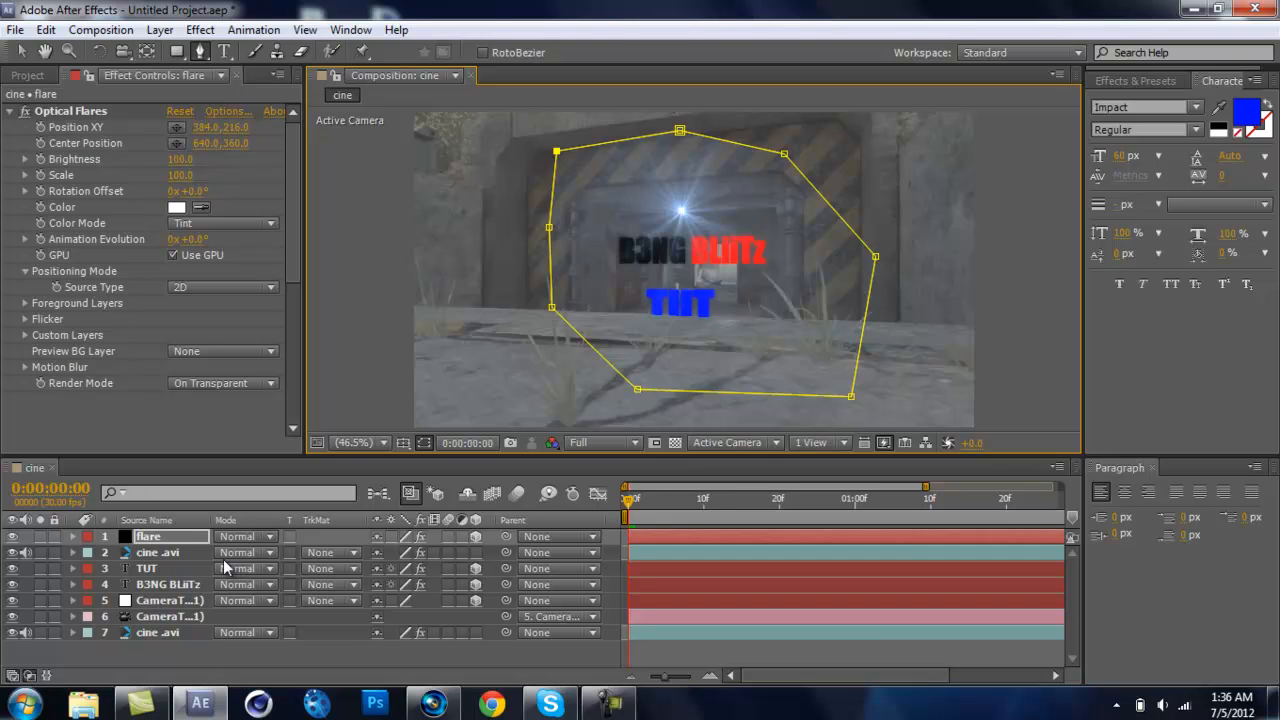
Feather the flare layer's mask by about 96 pixels and collapse the layer's properties
key("m")
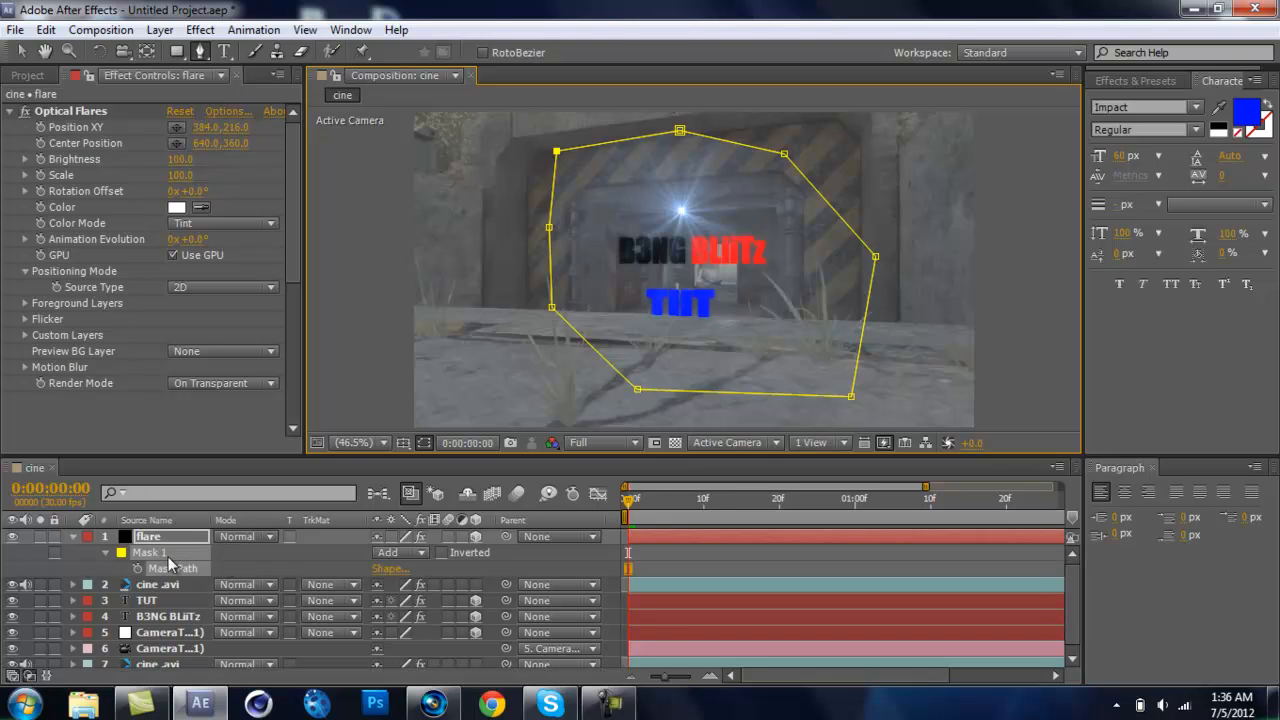
left_click(105, 553)
left_click(105, 553)
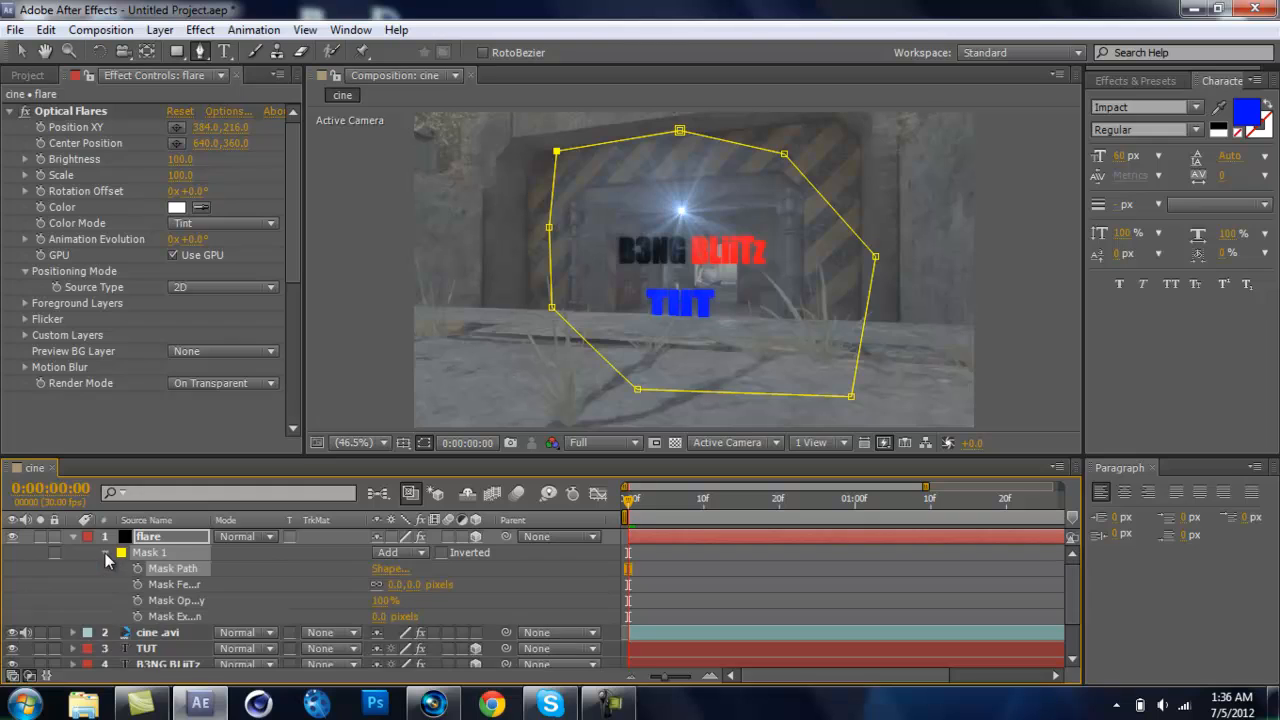
left_click(192, 584)
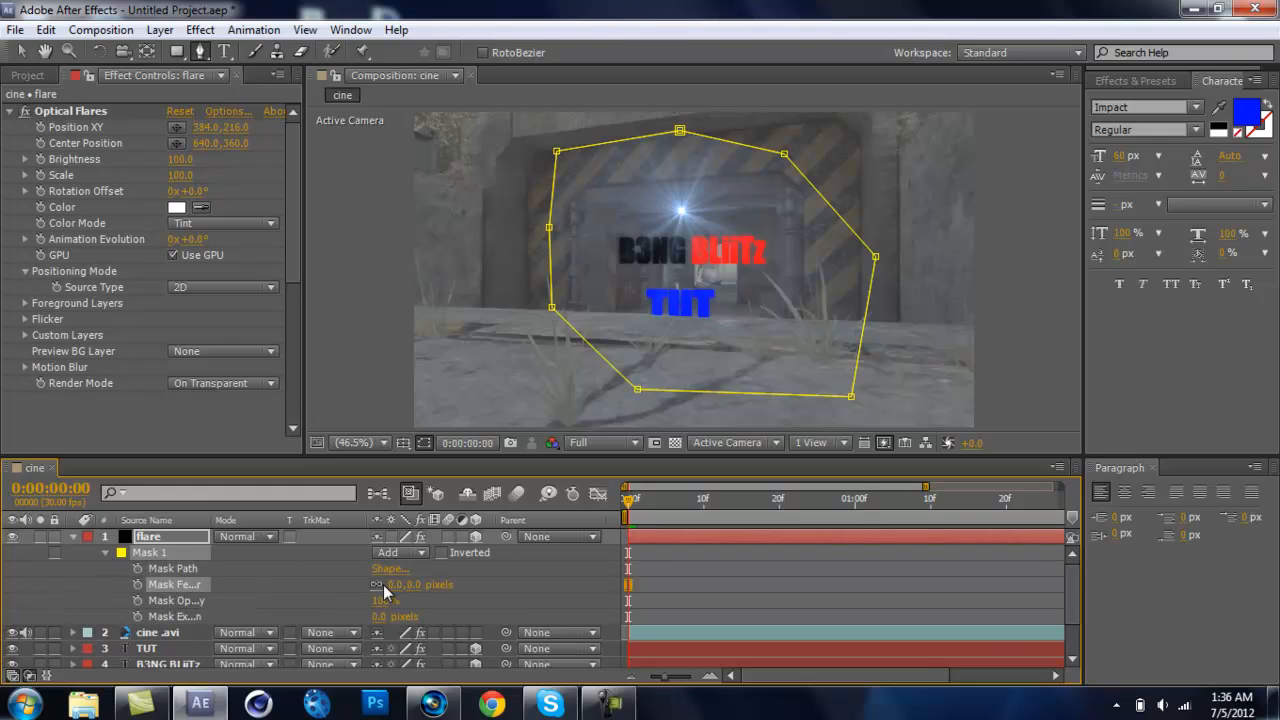
left_click_drag(396, 584, 420, 587)
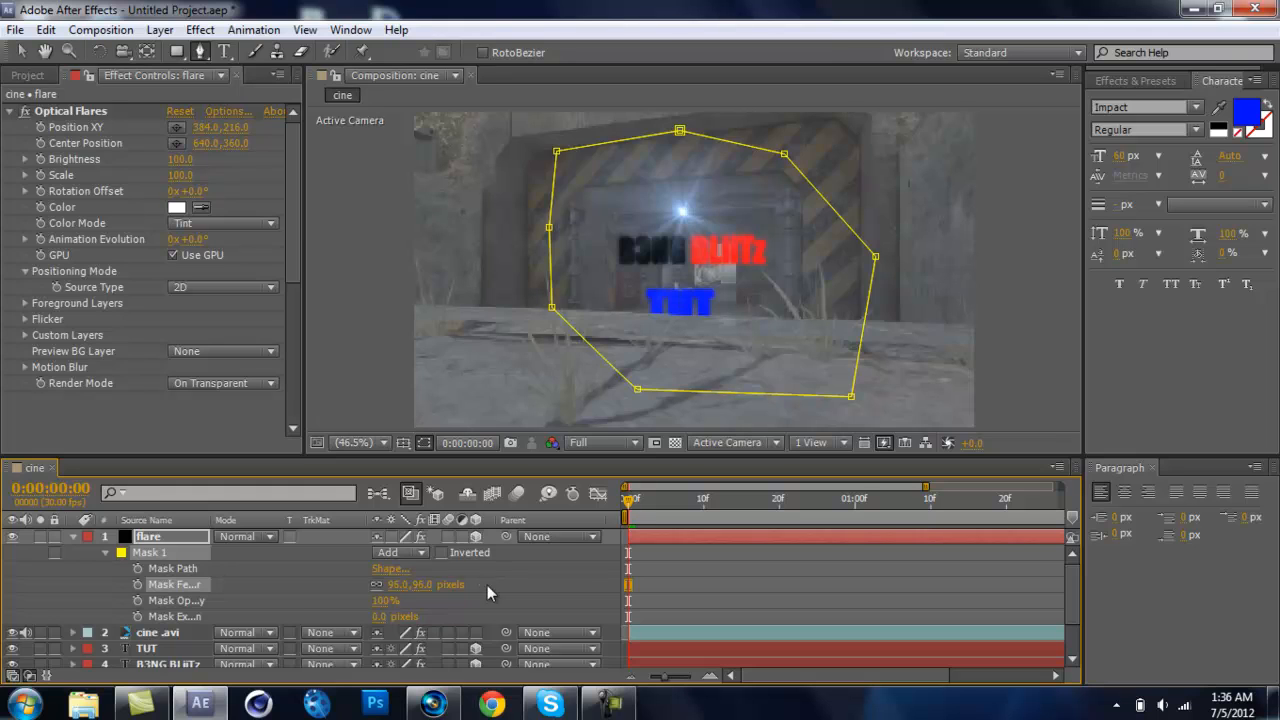
left_click(70, 534)
left_click(72, 537)
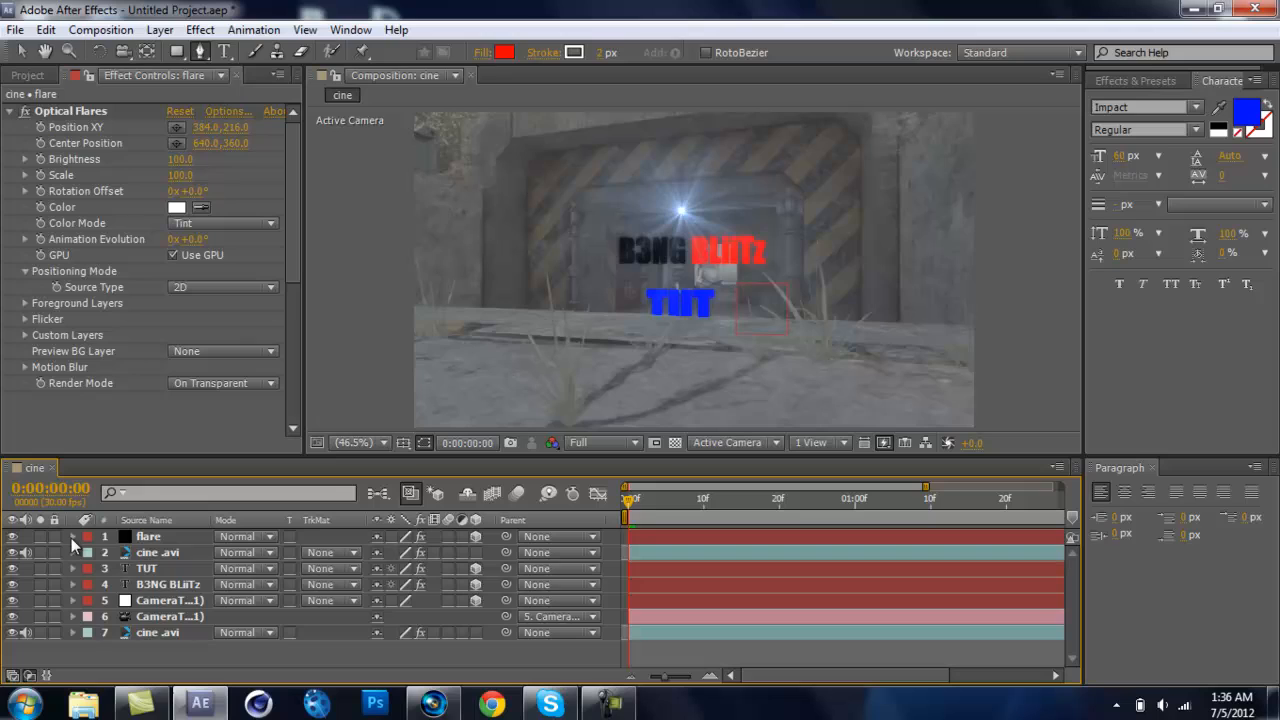
Reorder the flare layer to sit directly below the B3NG BLiiTz text layer
left_click(21, 51)
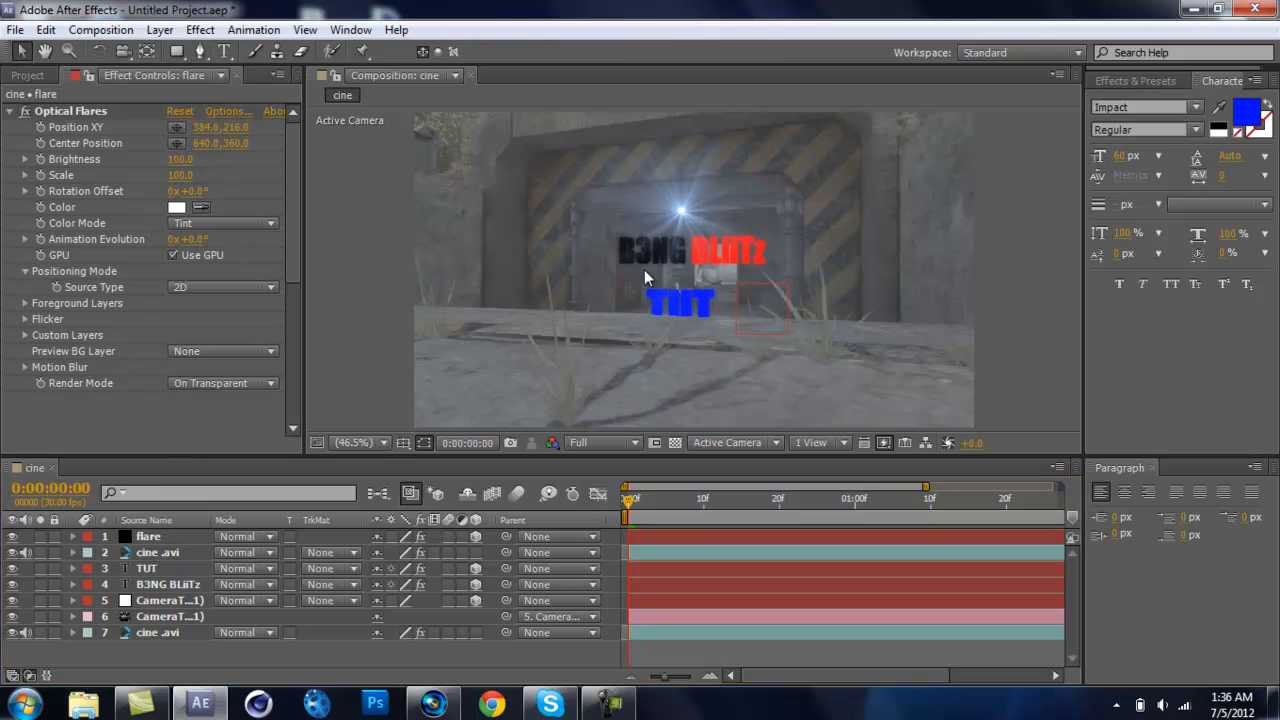
left_click(148, 537)
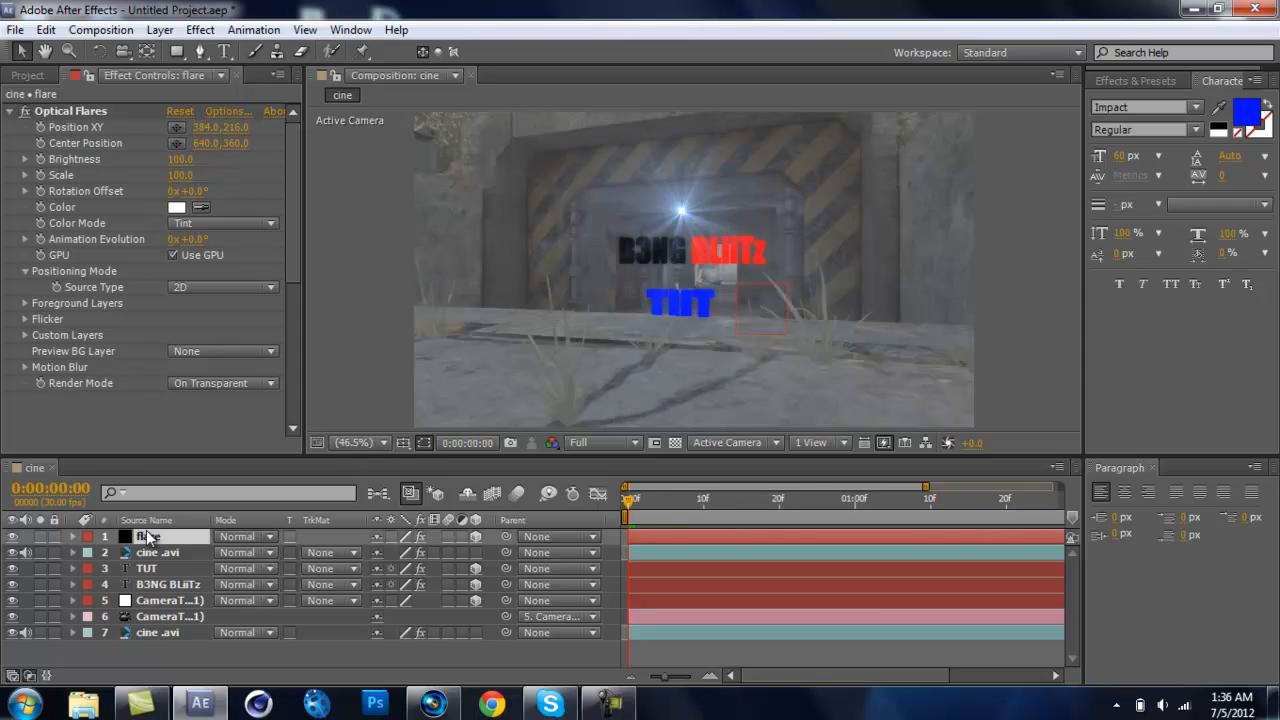
left_click_drag(148, 537, 153, 586)
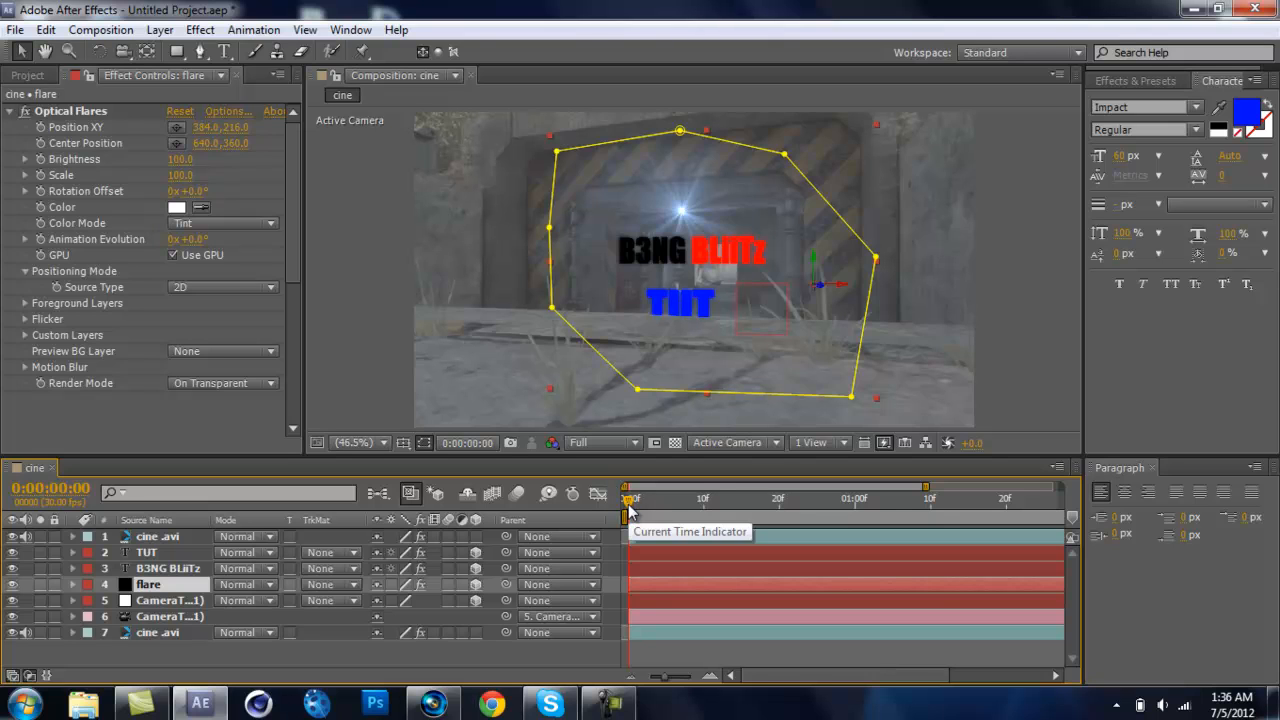
Shift the flare right at 0:00:01:06, and at 0:00:00:00 lower it and nudge it slightly left
left_click_drag(628, 510, 901, 394)
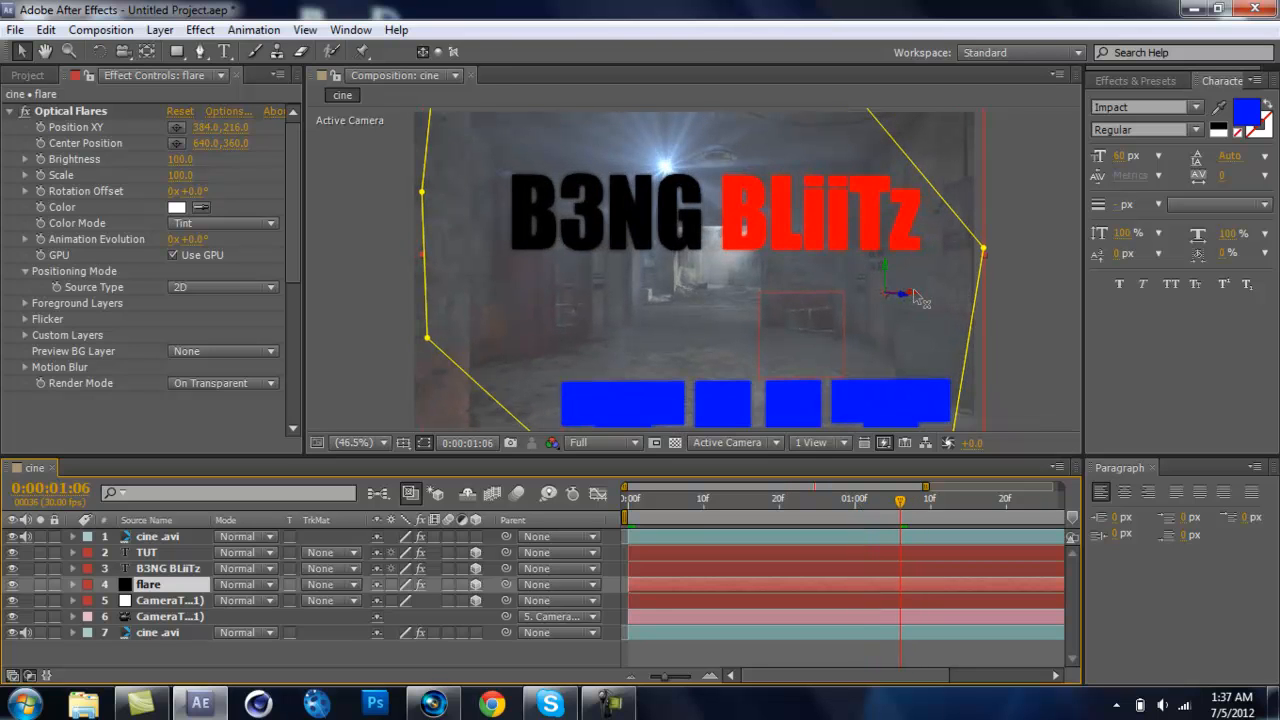
left_click_drag(928, 298, 955, 290)
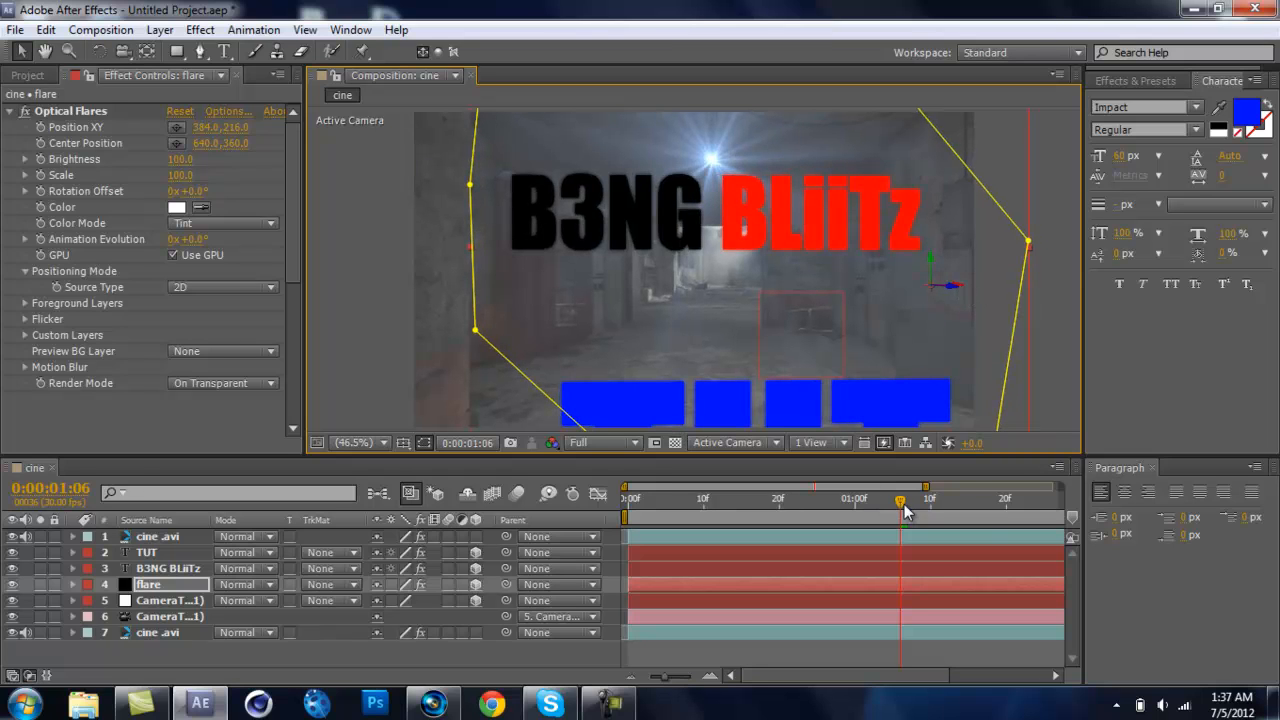
left_click_drag(905, 510, 486, 515)
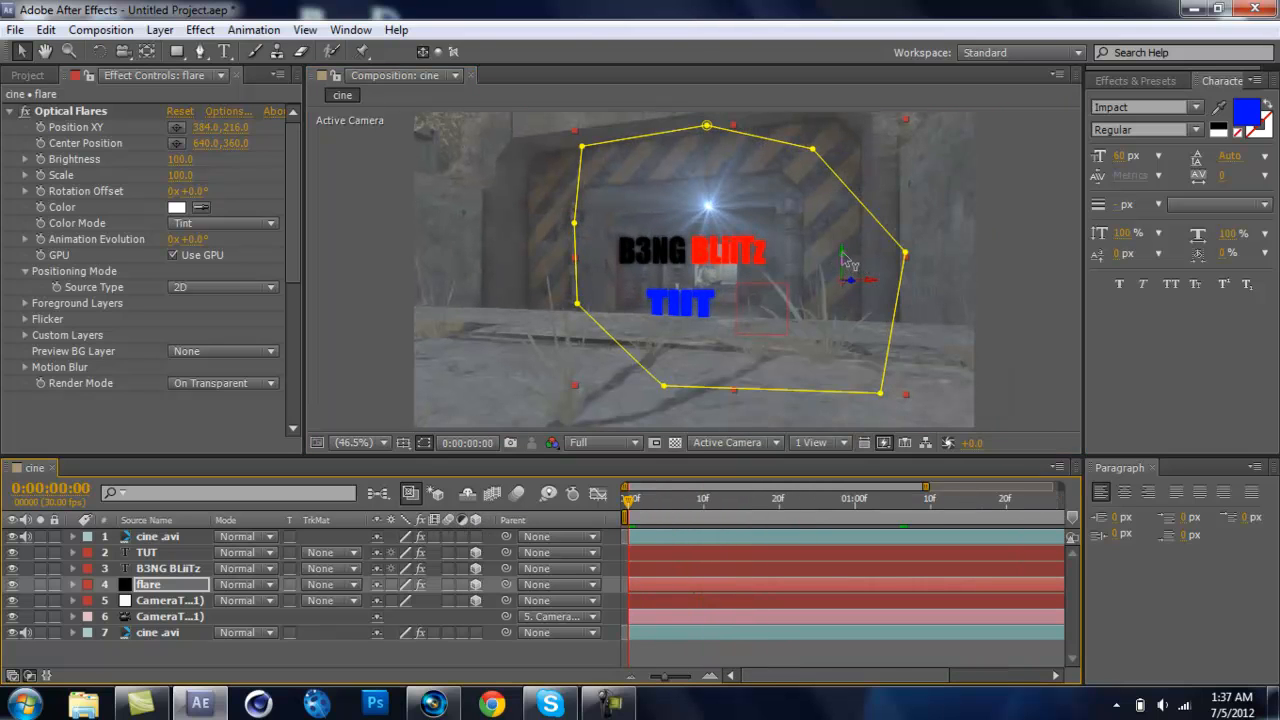
left_click_drag(842, 254, 830, 283)
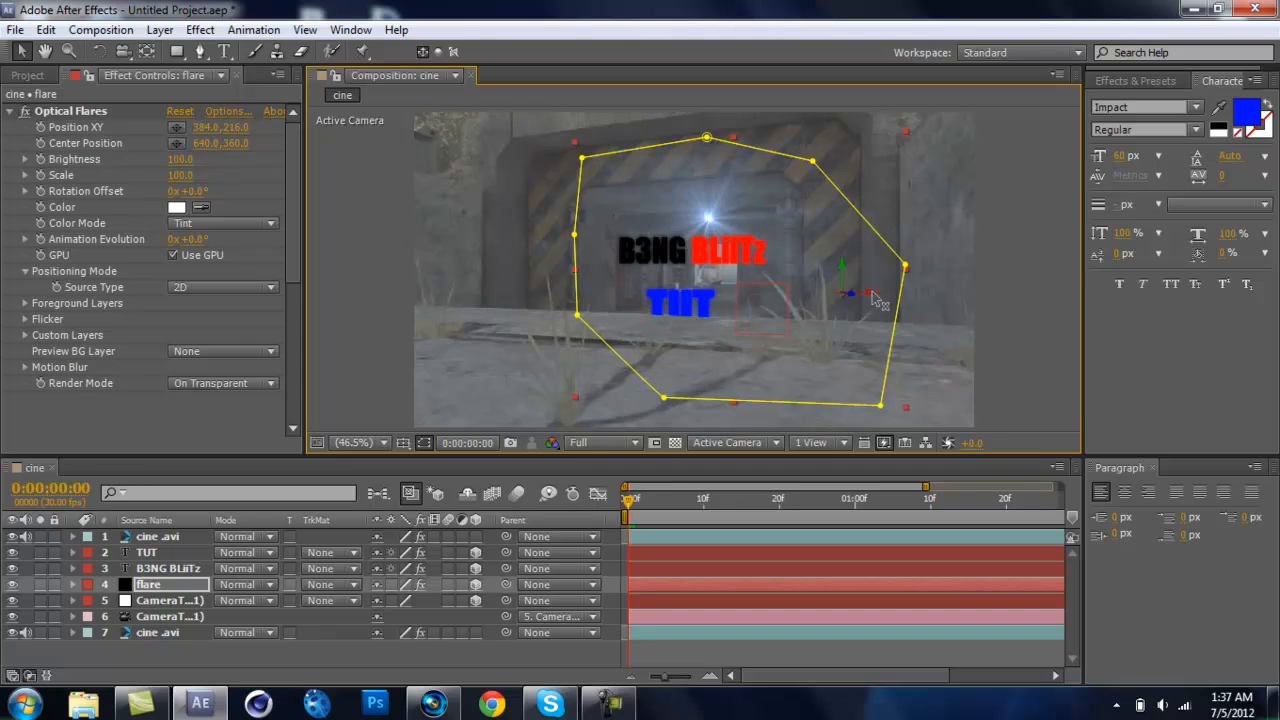
left_click_drag(872, 292, 861, 293)
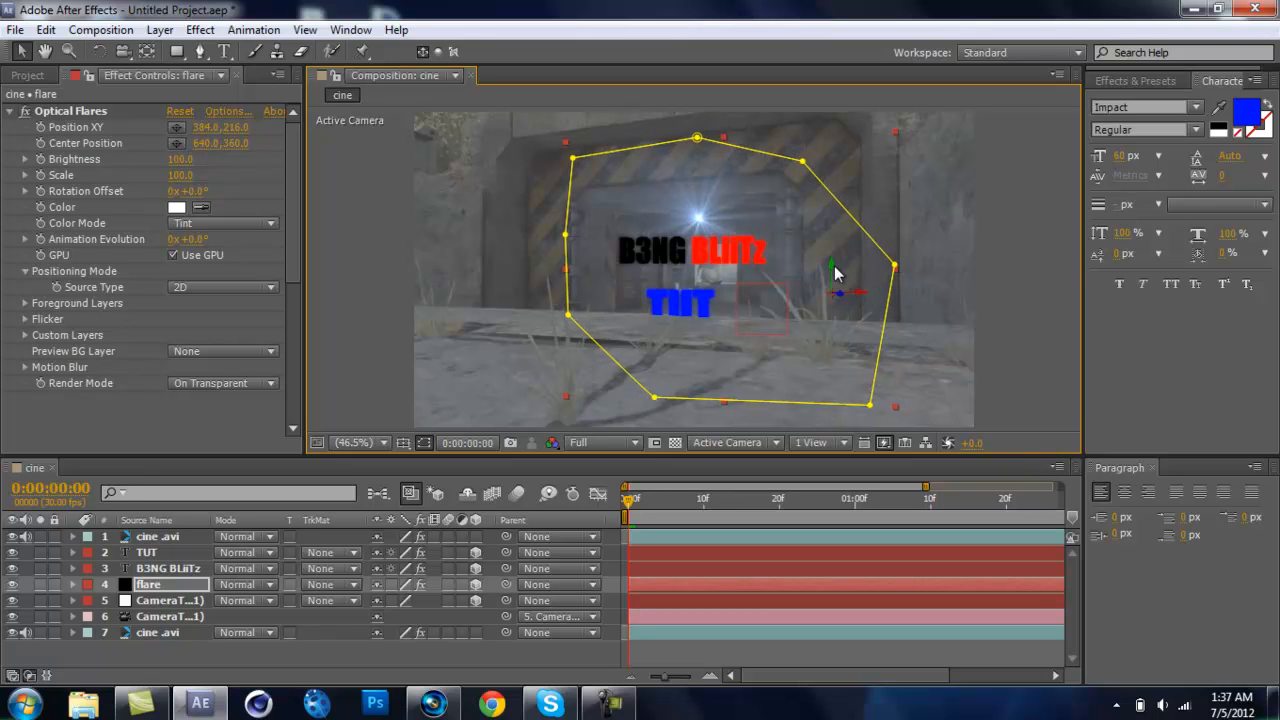
left_click_drag(830, 266, 832, 269)
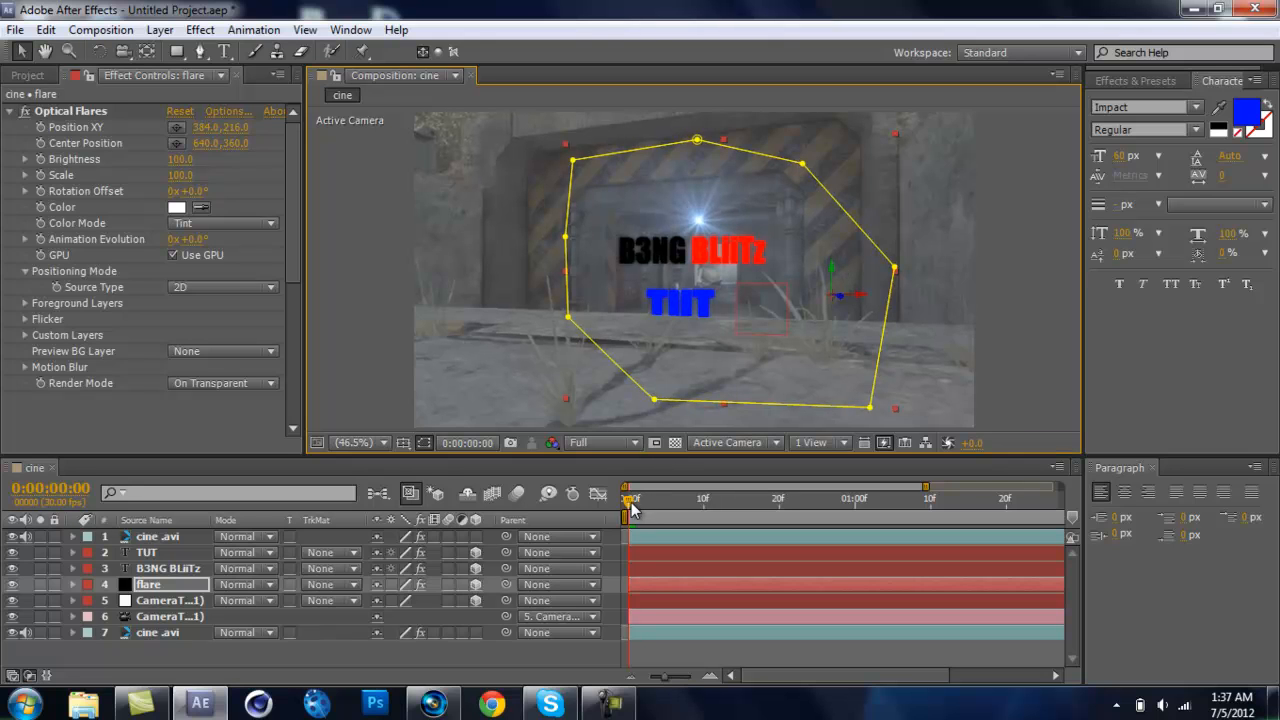
Move the flare slightly up and right at 0:00:00:29, and return to 0:00:00:00
left_click_drag(631, 508, 850, 470)
left_click_drag(917, 306, 898, 274)
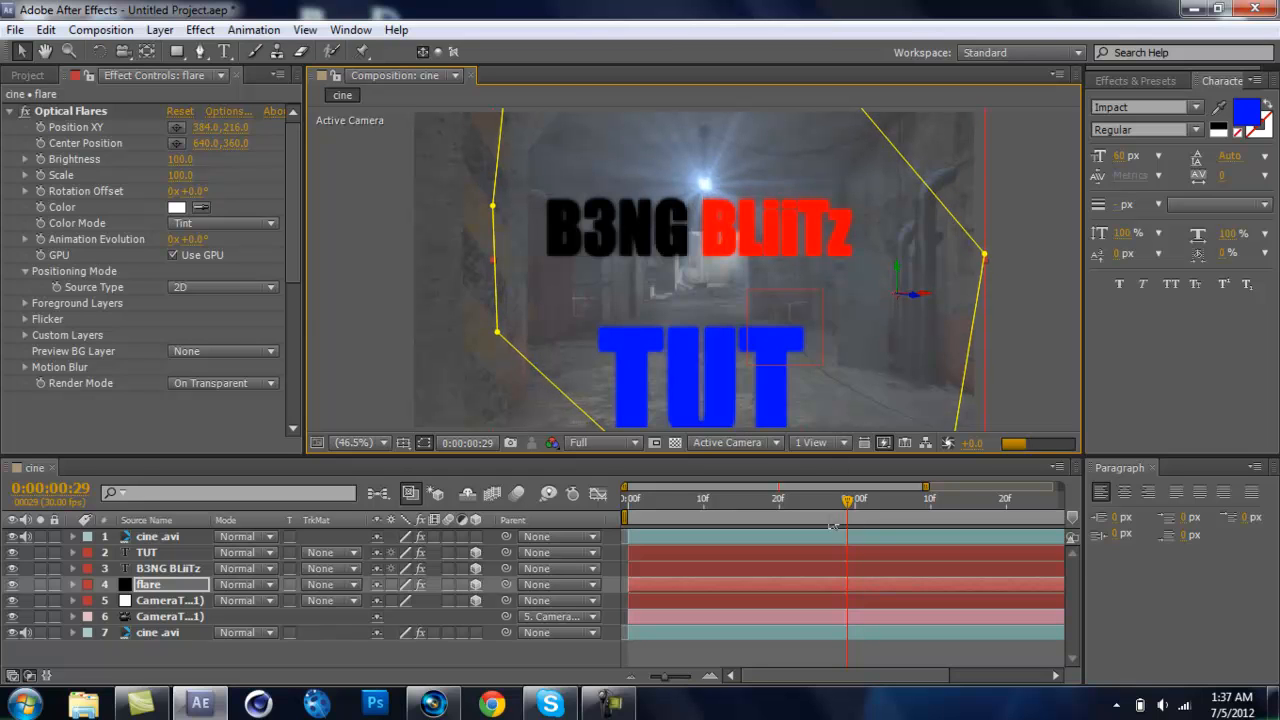
key("Page_Up")
left_click_drag(757, 510, 615, 522)
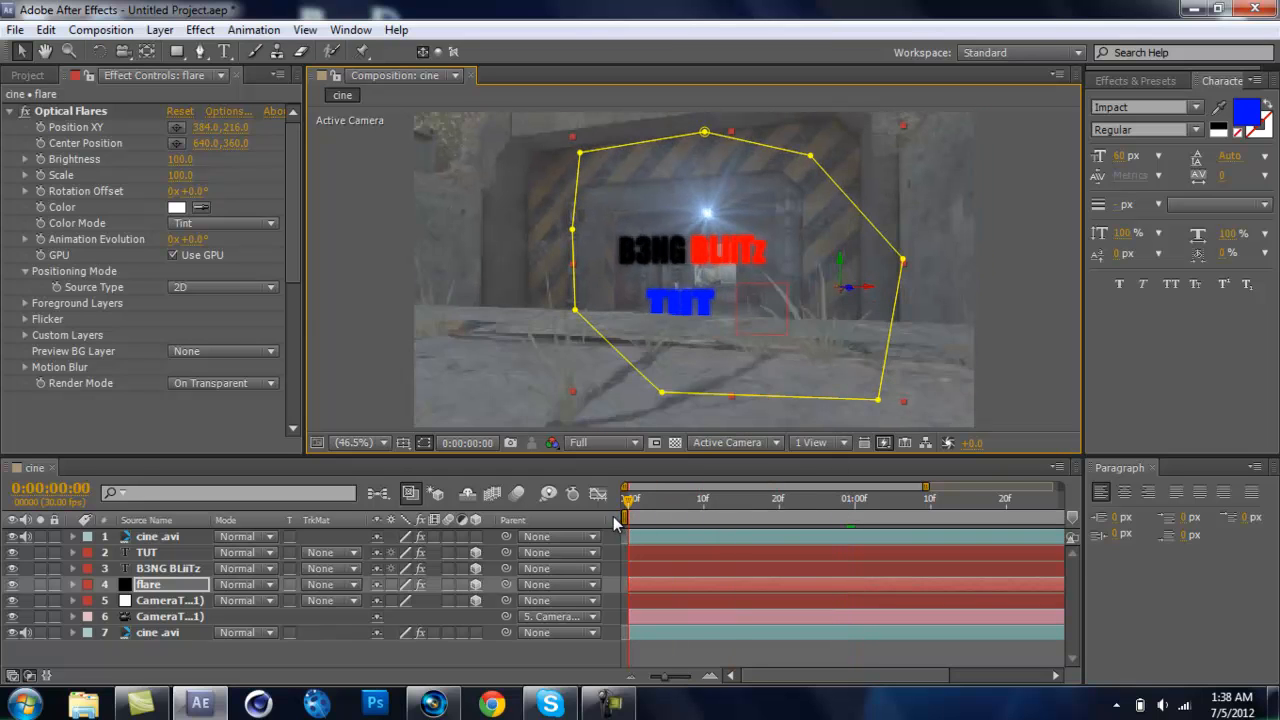
Play the composition to check the flare, and at 0:00:01:11 move it up and slightly right above the text
key("space")
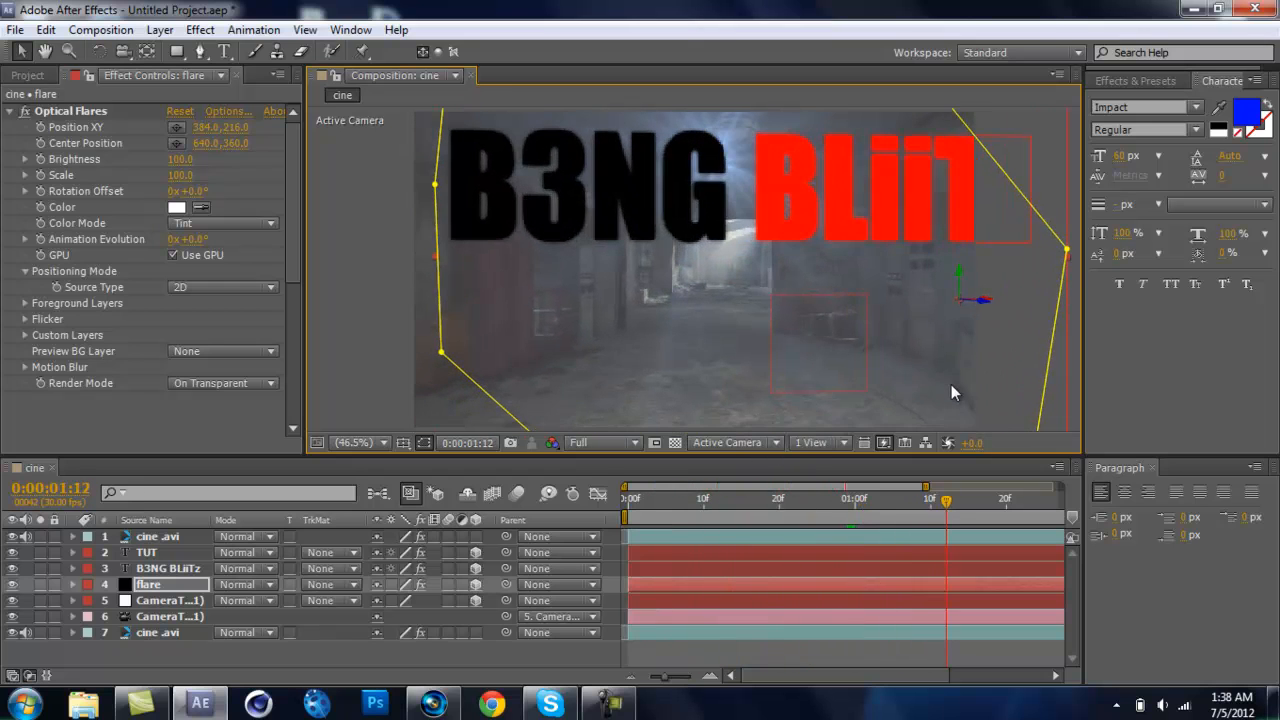
key("space")
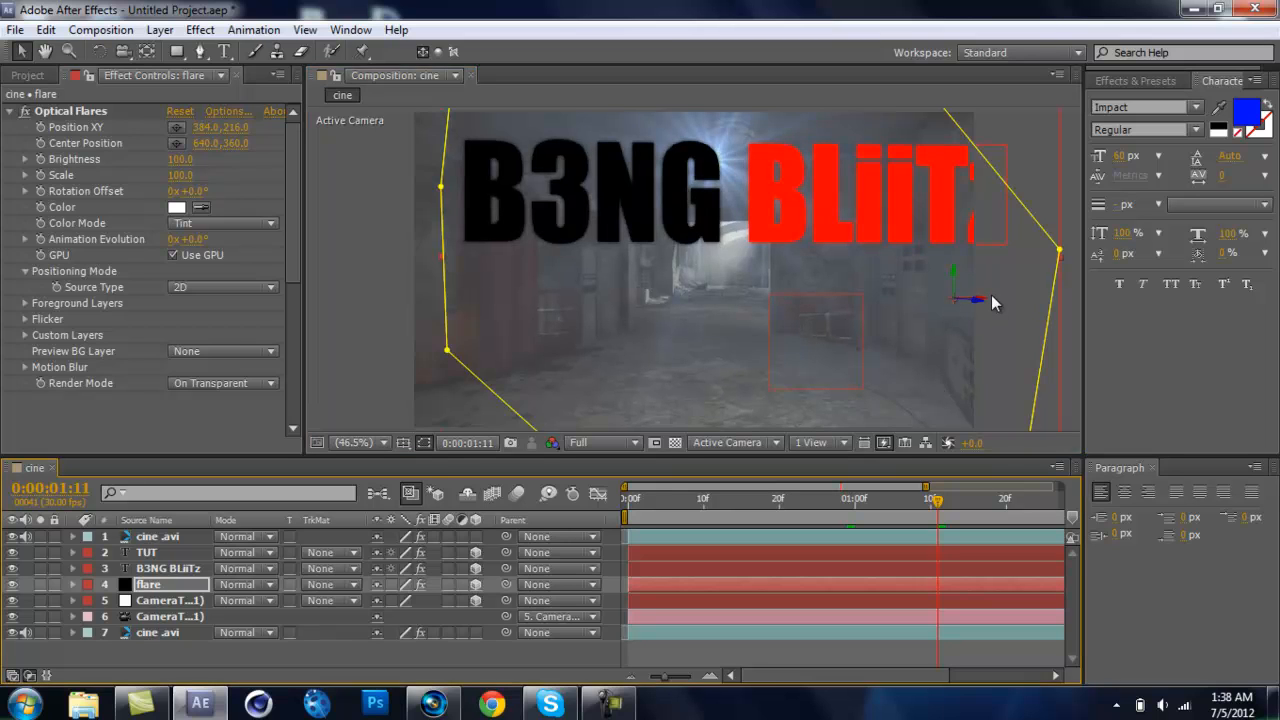
left_click_drag(981, 298, 968, 266)
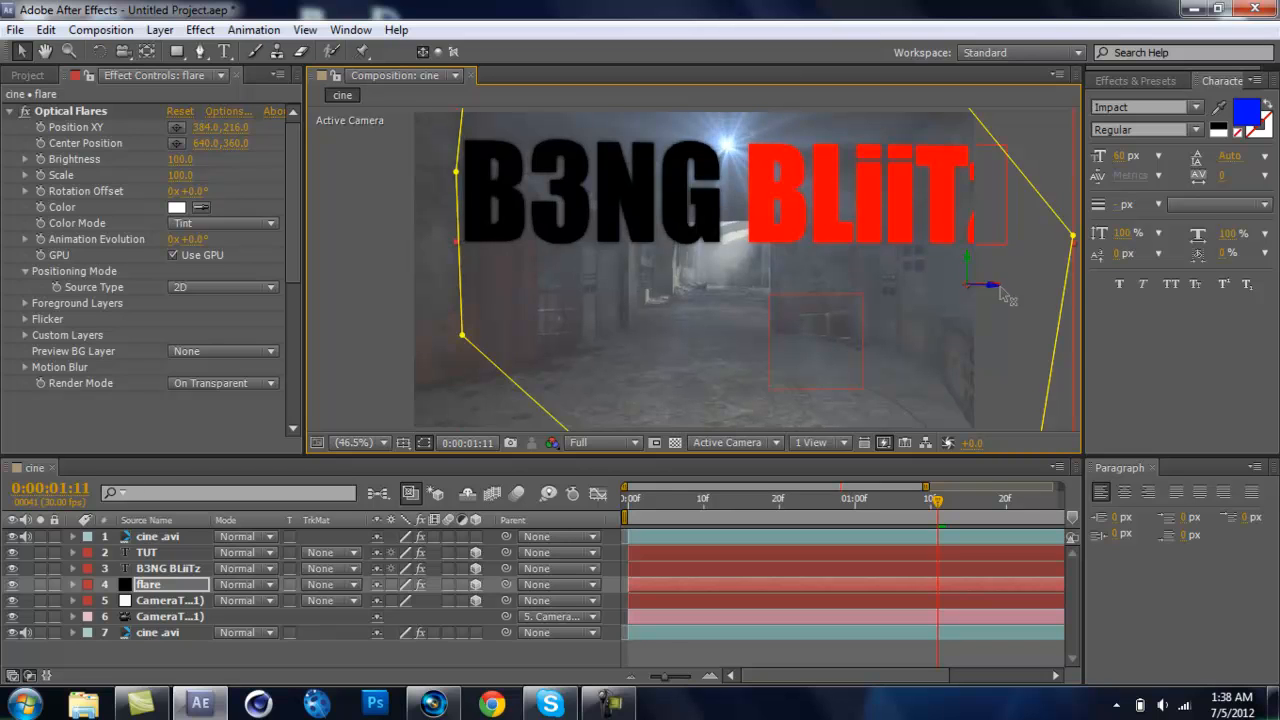
left_click_drag(1000, 286, 1002, 289)
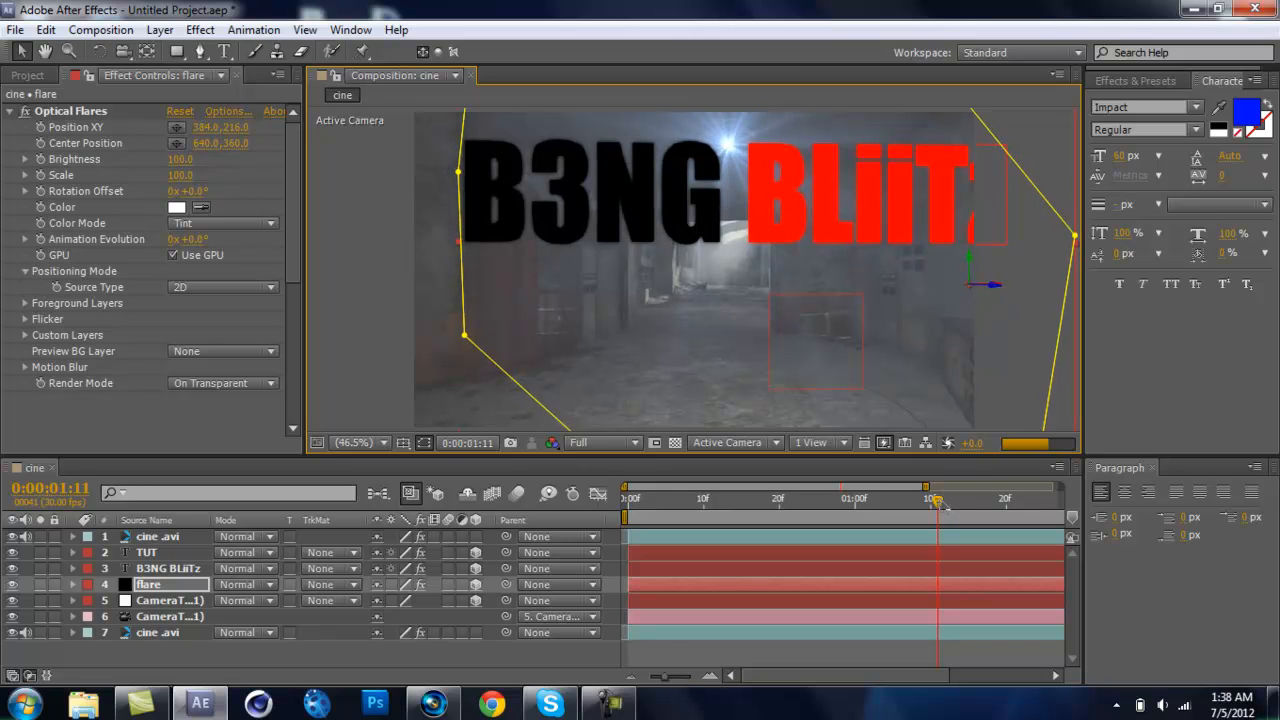
At 0:00:01:12, raise the flare a little more and bring it slightly closer to the camera
mouse_move(938, 500)
left_mouse_down()
mouse_move(1014, 508)
mouse_move(945, 517)
left_mouse_up()
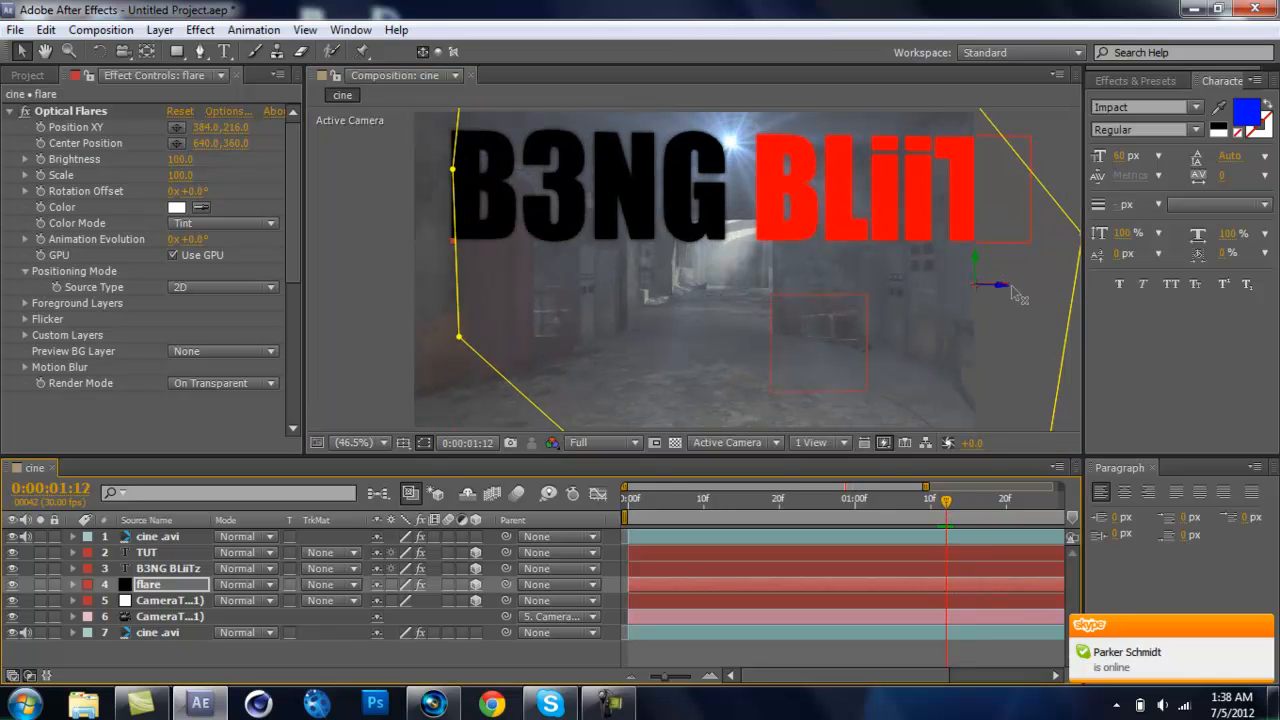
left_click_drag(1010, 286, 981, 254)
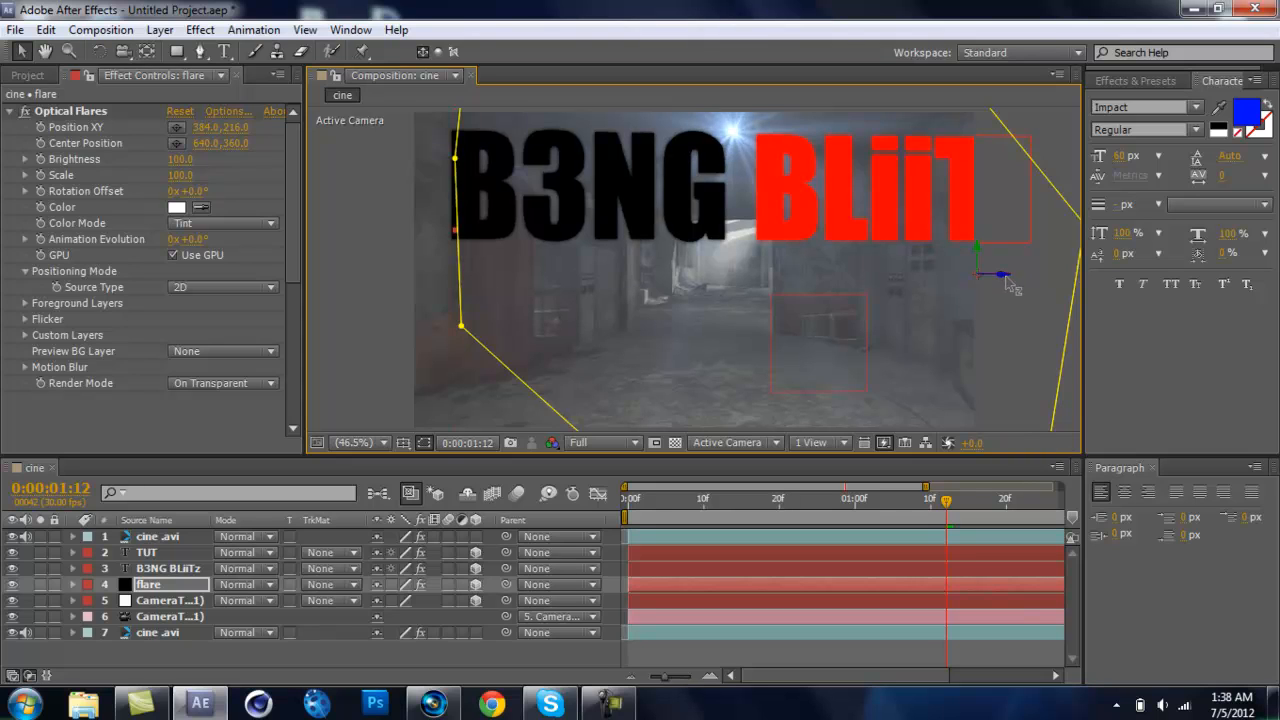
left_click_drag(1003, 276, 1008, 279)
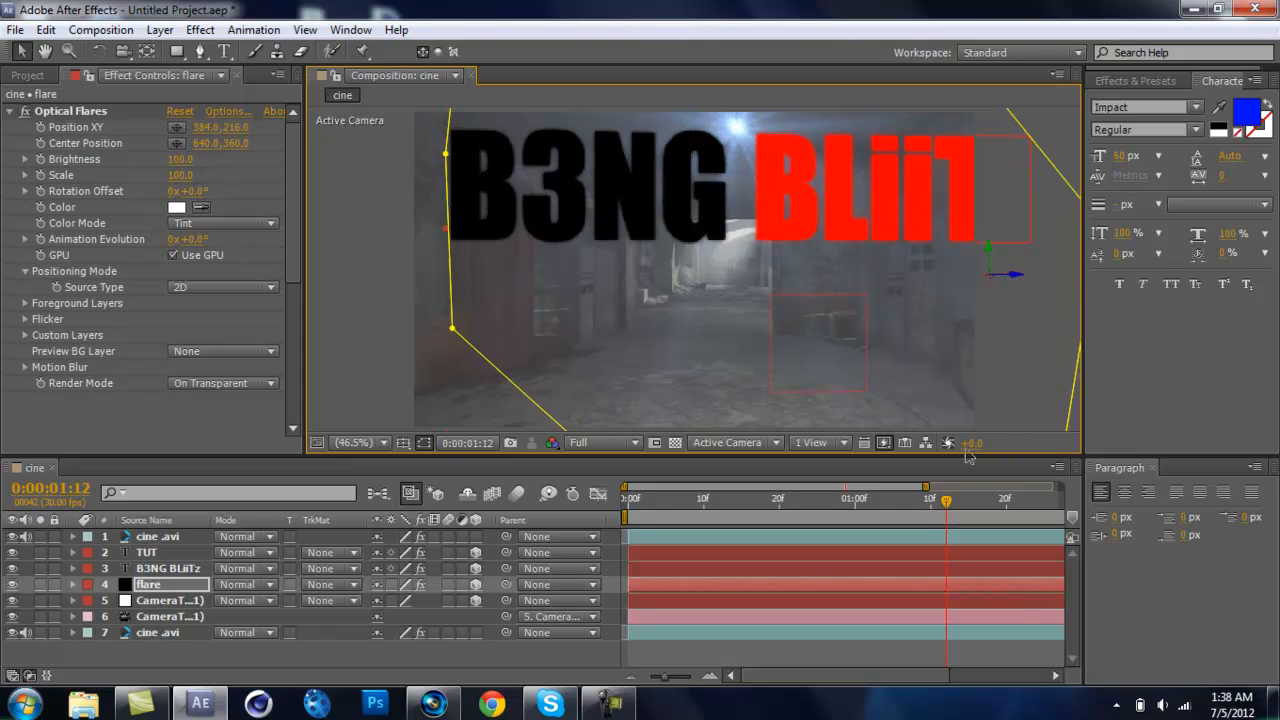
At 0:00:00:23, move the flare left and lower it toward the B3NG BLiiTz text, and return to 0:00:00:00
left_click_drag(952, 510, 803, 516)
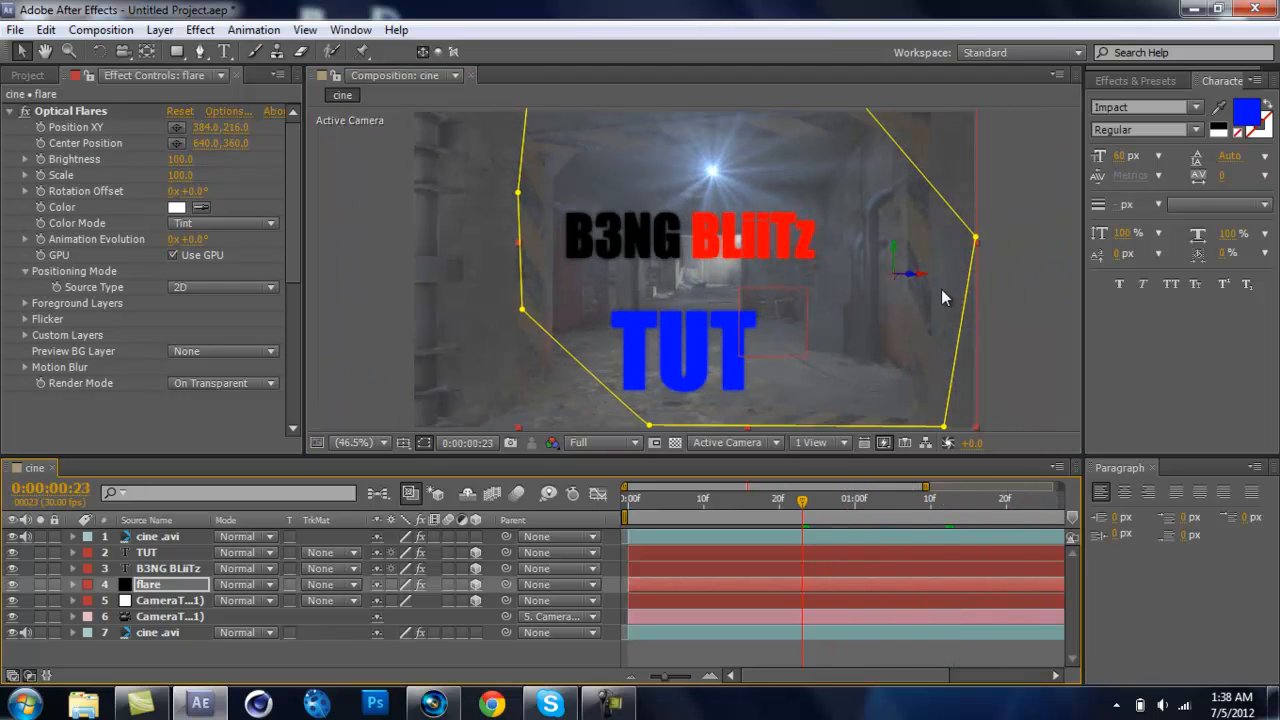
left_click_drag(918, 280, 912, 290)
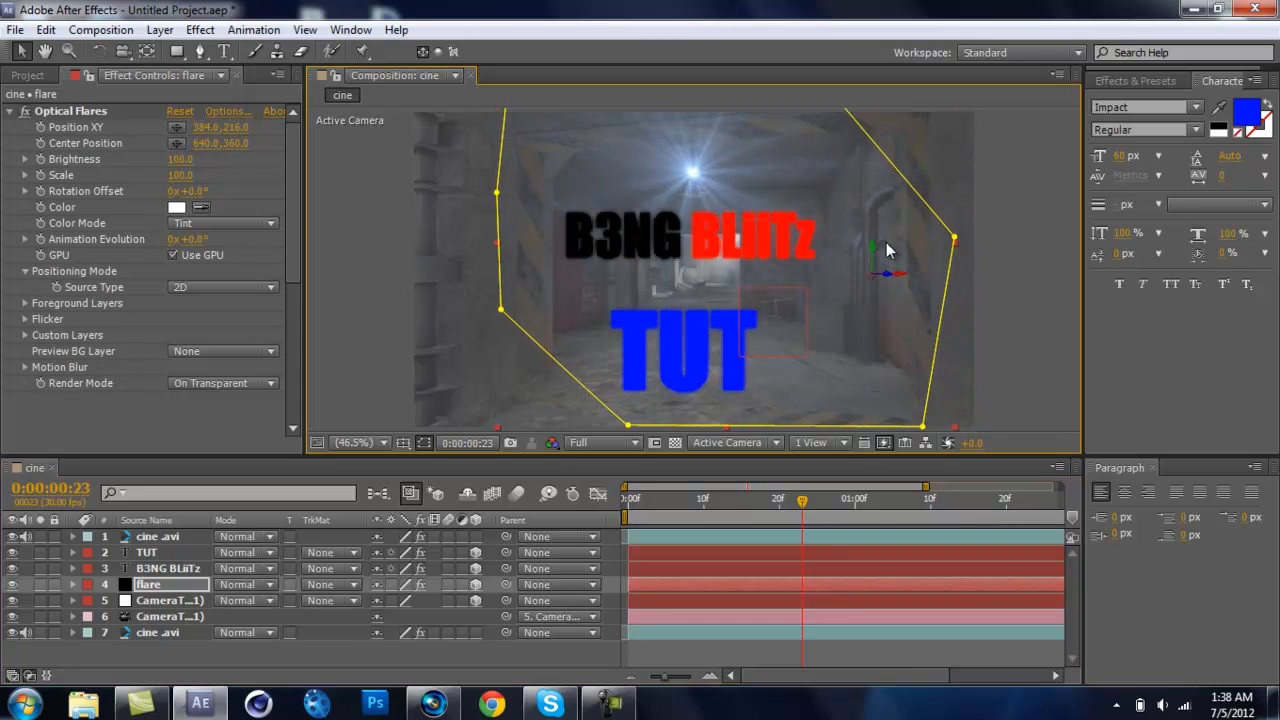
left_click_drag(872, 247, 874, 260)
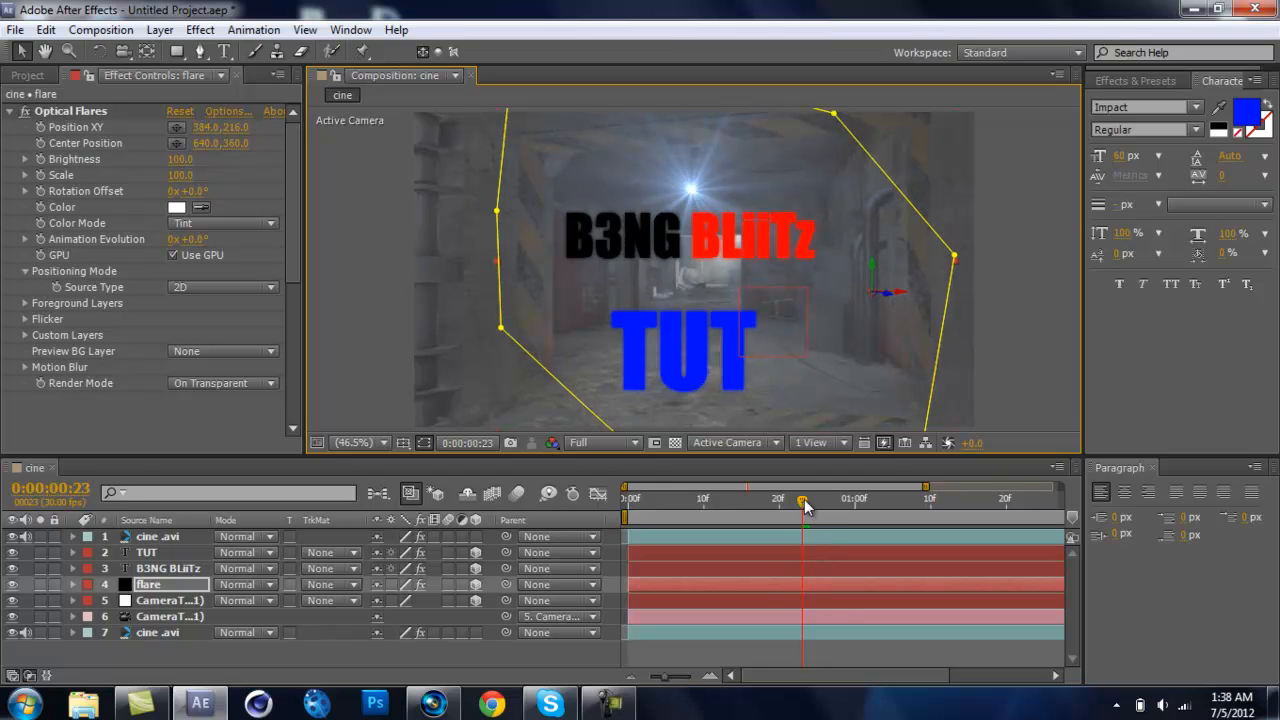
left_click_drag(804, 500, 630, 541)
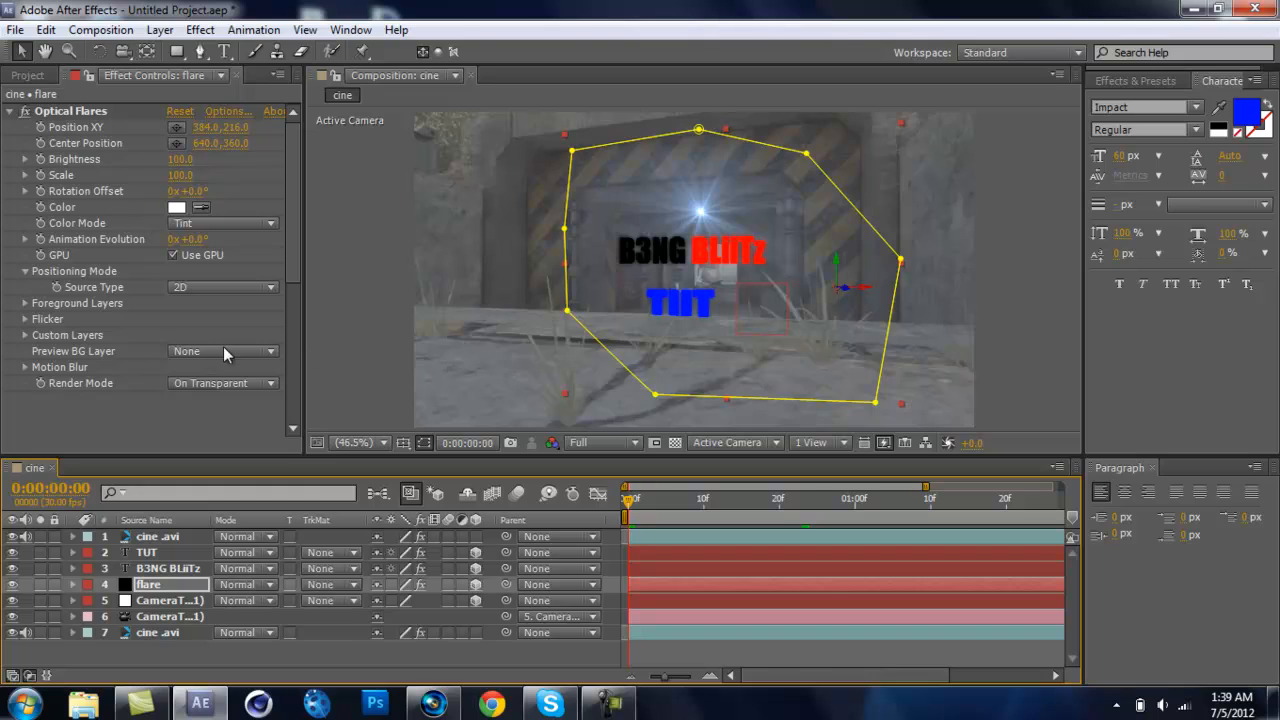
Duplicate the bottom cine .avi layer and place the copy directly above the flare layer
left_click(160, 632)
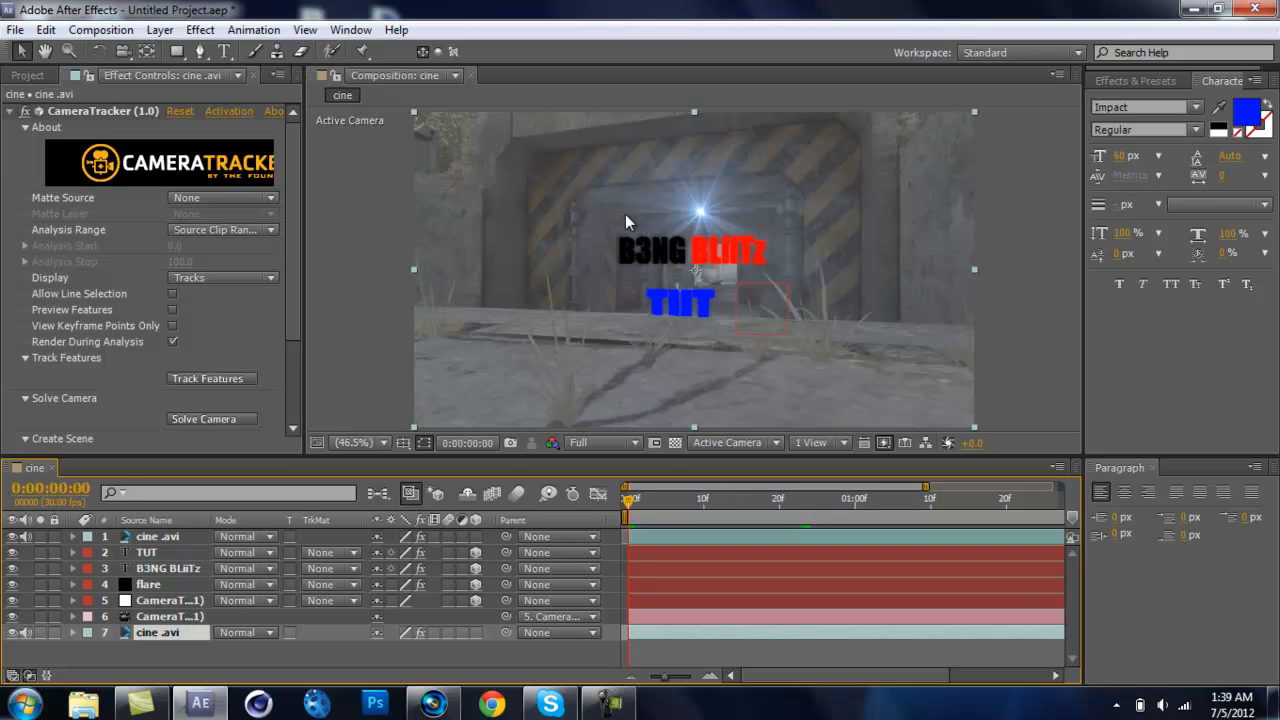
key("ctrl+d")
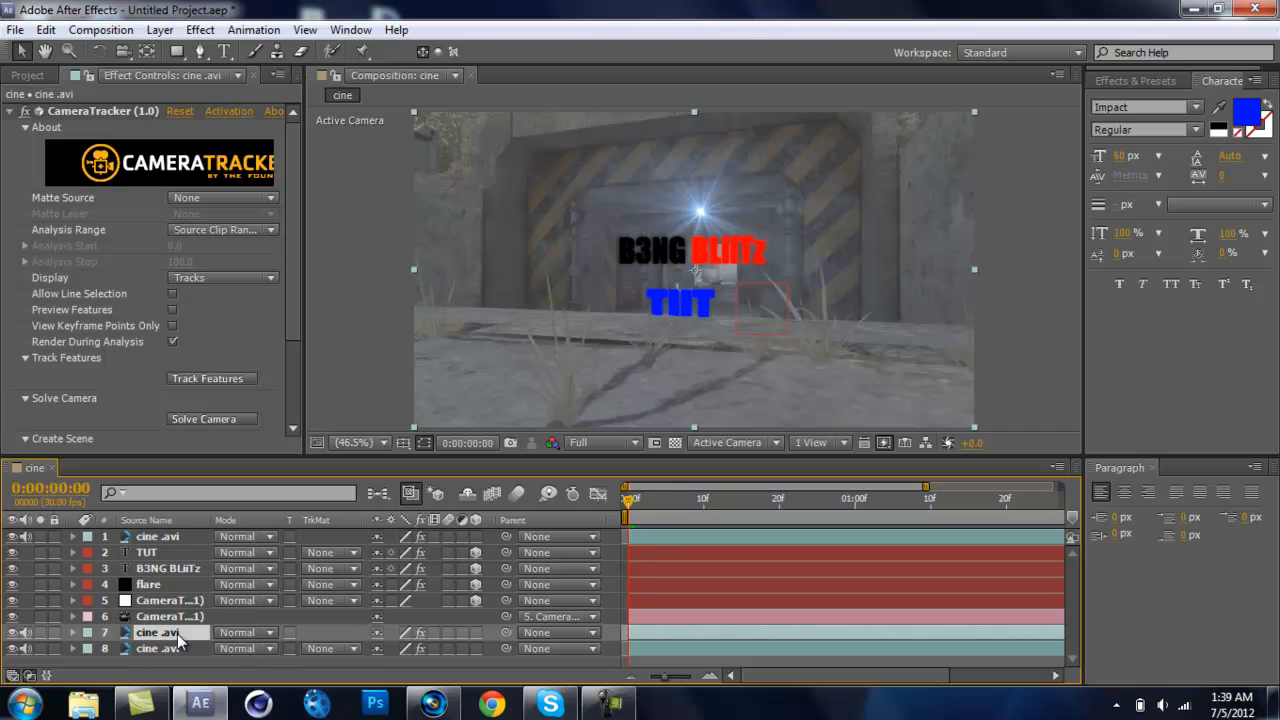
left_click_drag(177, 633, 185, 578)
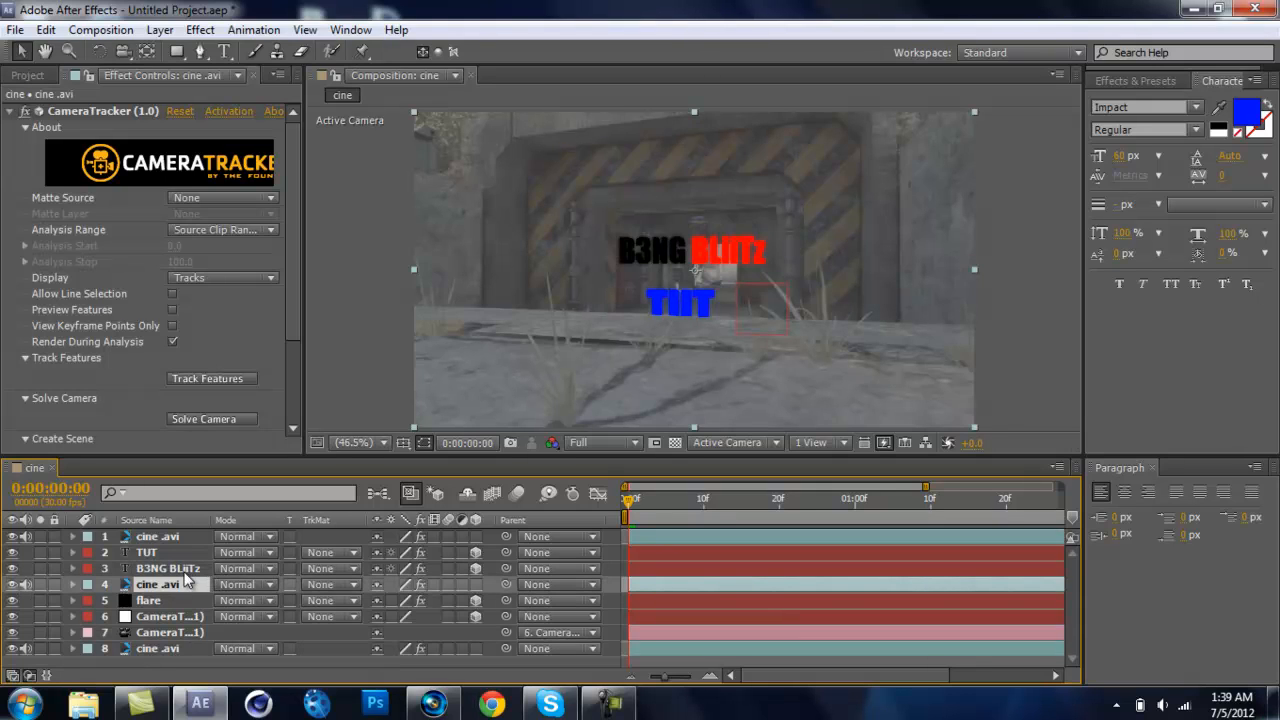
Draw a closed Pen mask on the copied cine .avi layer, covering the frame above the doorway's top edge
left_click(199, 51)
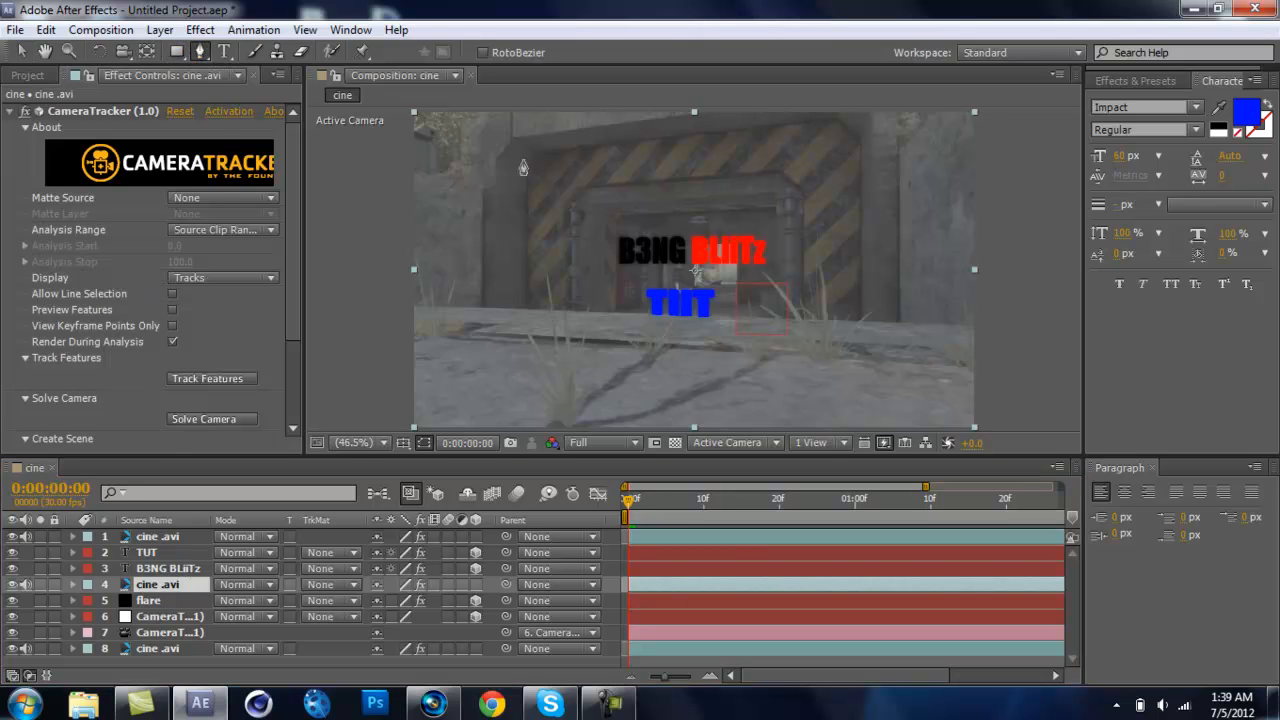
left_click(405, 206)
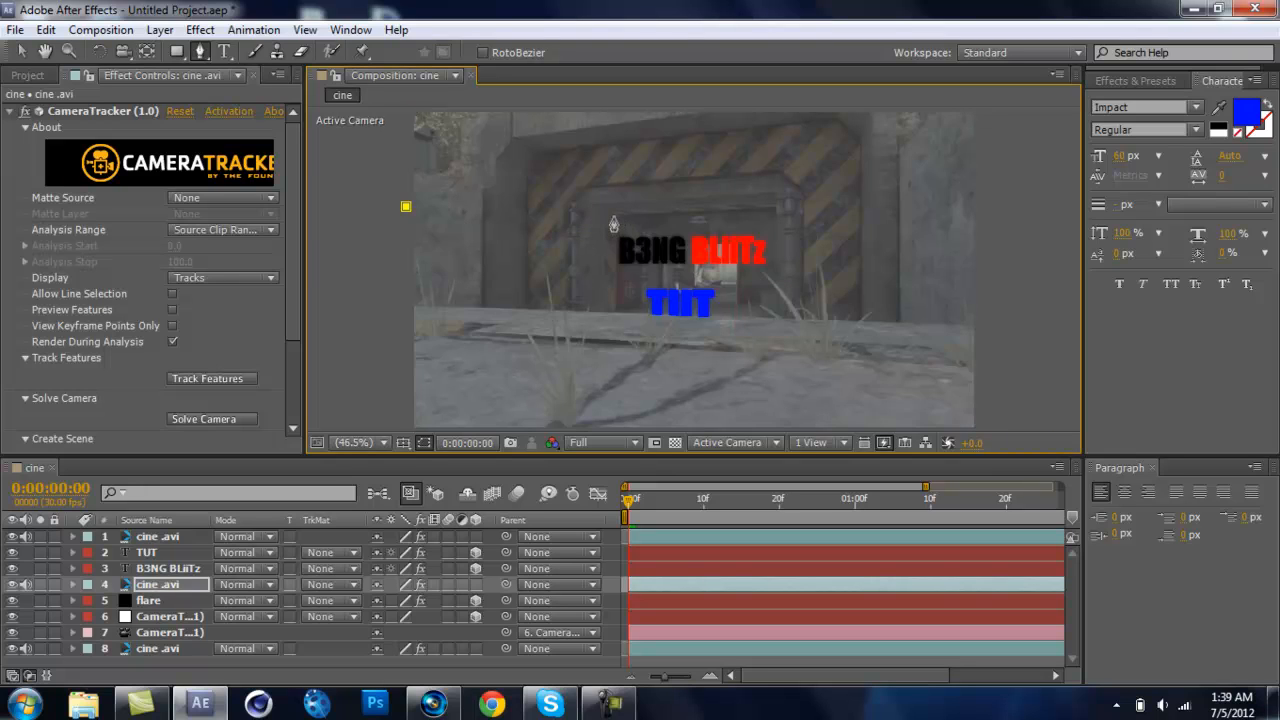
left_click(613, 216)
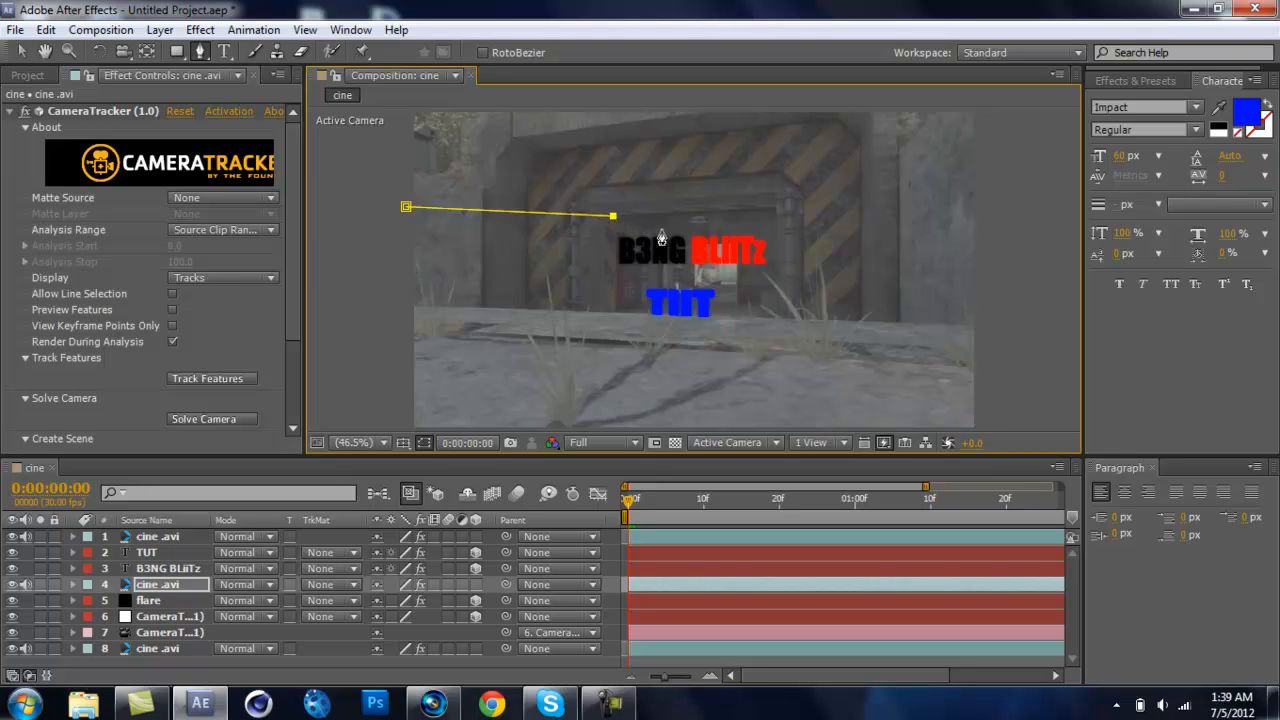
left_click(776, 208)
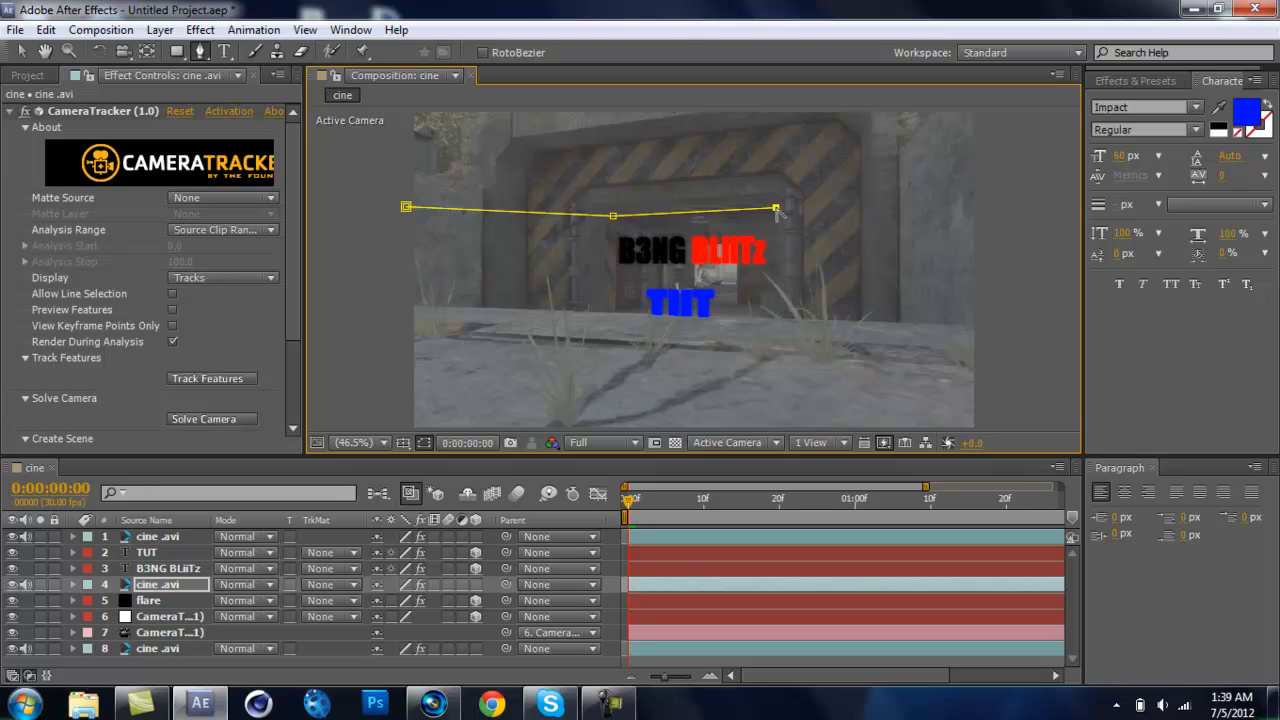
left_click(1009, 171)
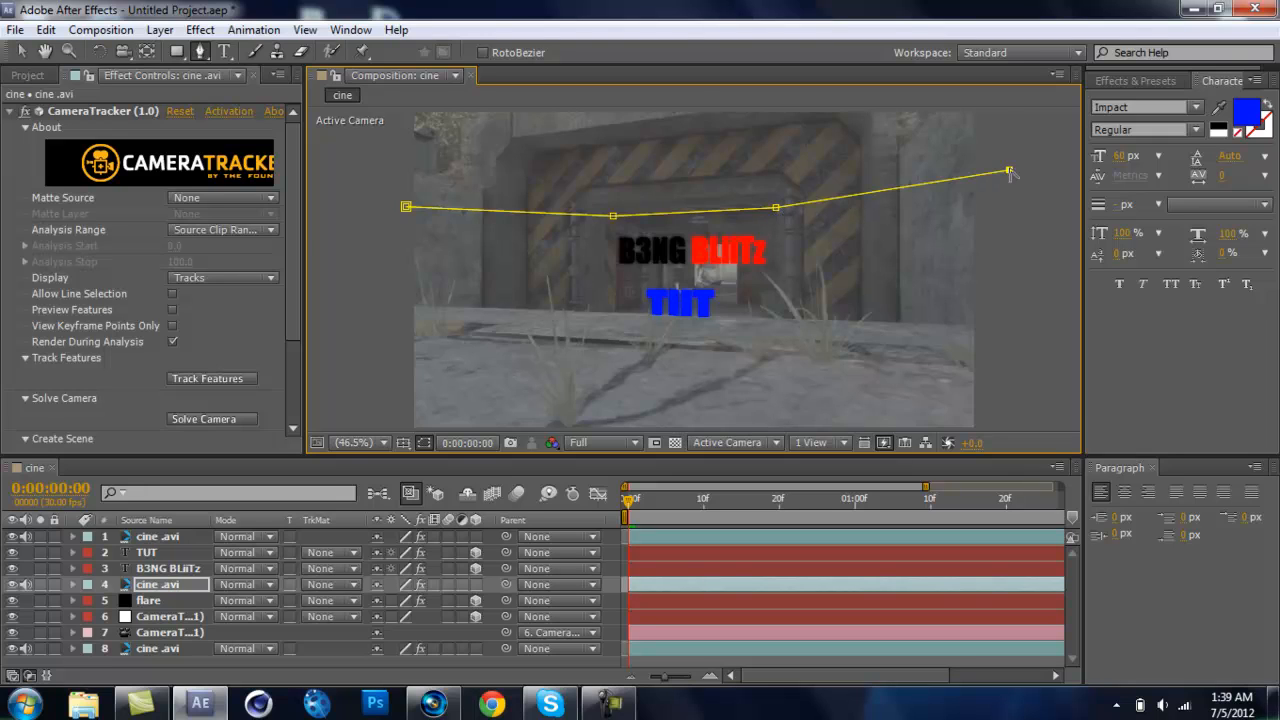
left_click(993, 110)
left_click(405, 112)
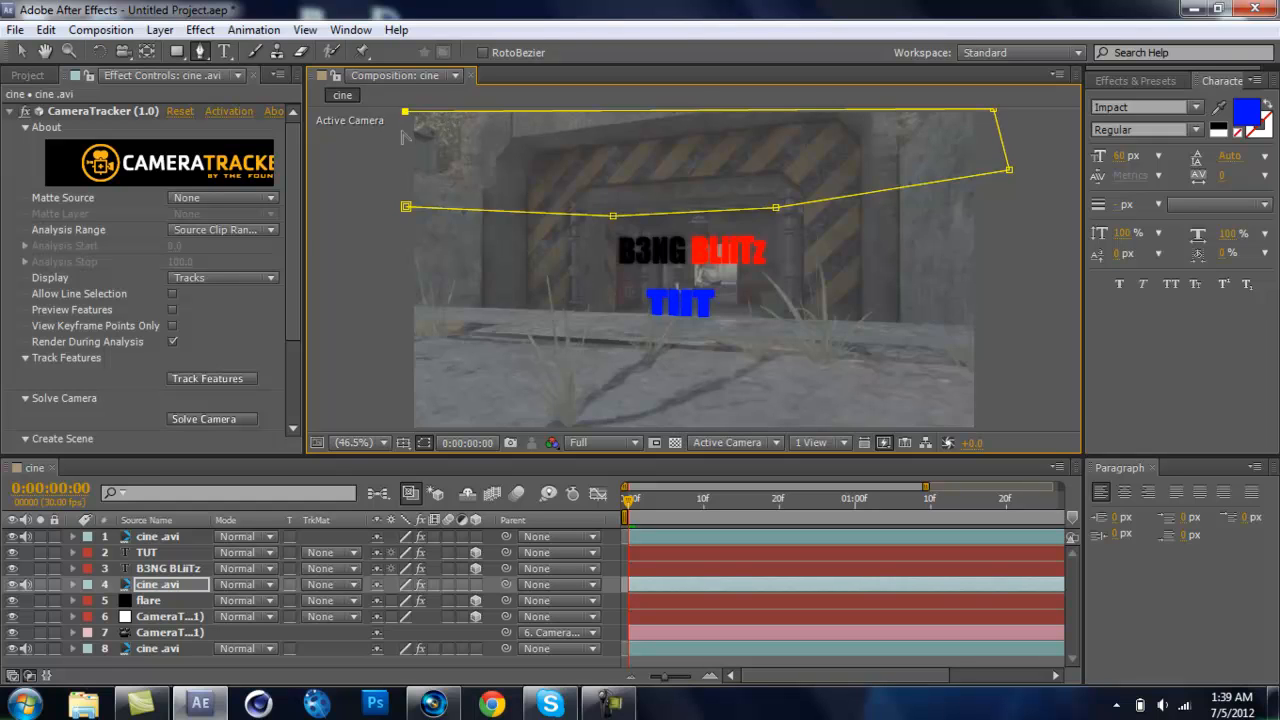
left_click(406, 206)
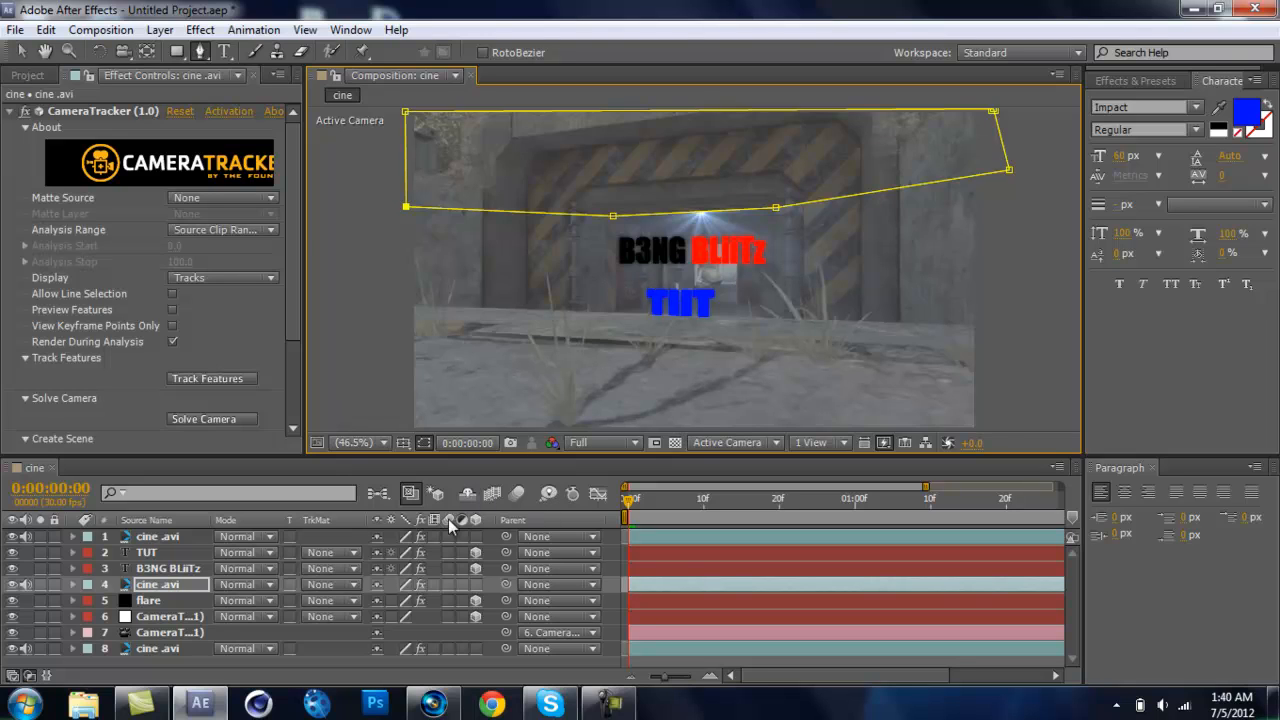
Start keyframing the mask path at 0:00:00:00, and raise the mask slightly at 0:00:00:01
key("m")
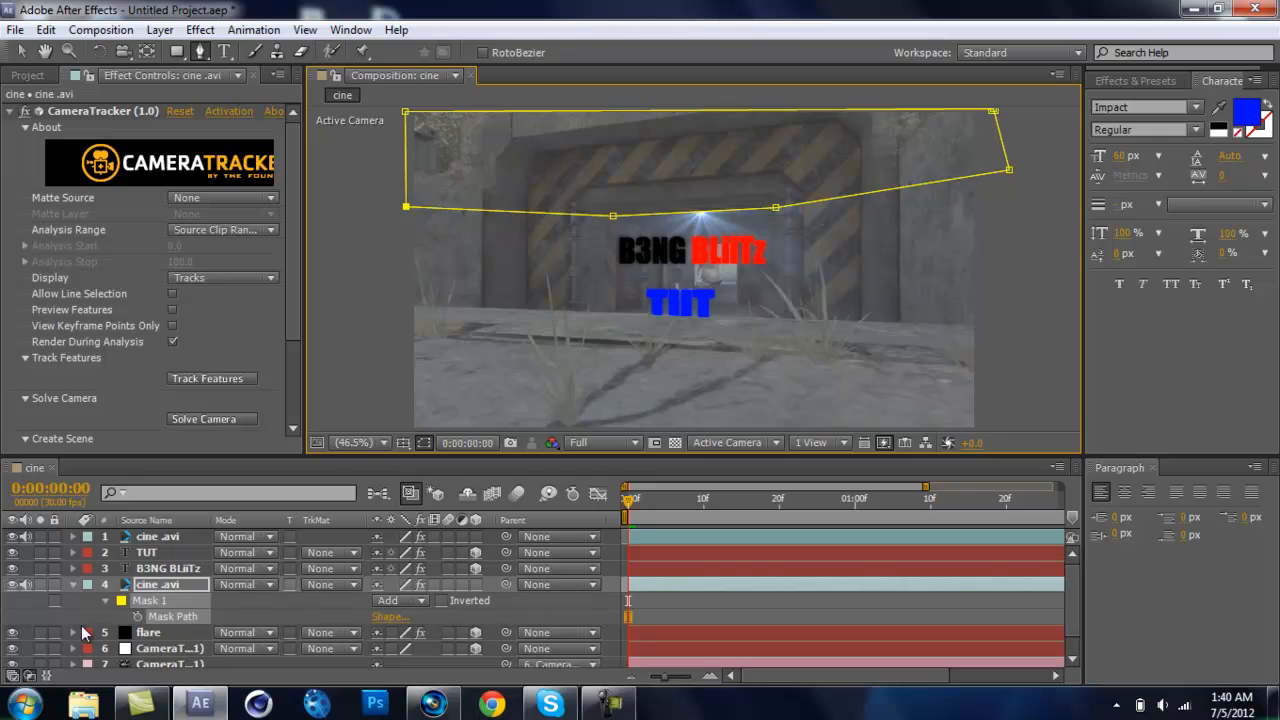
left_click(139, 617)
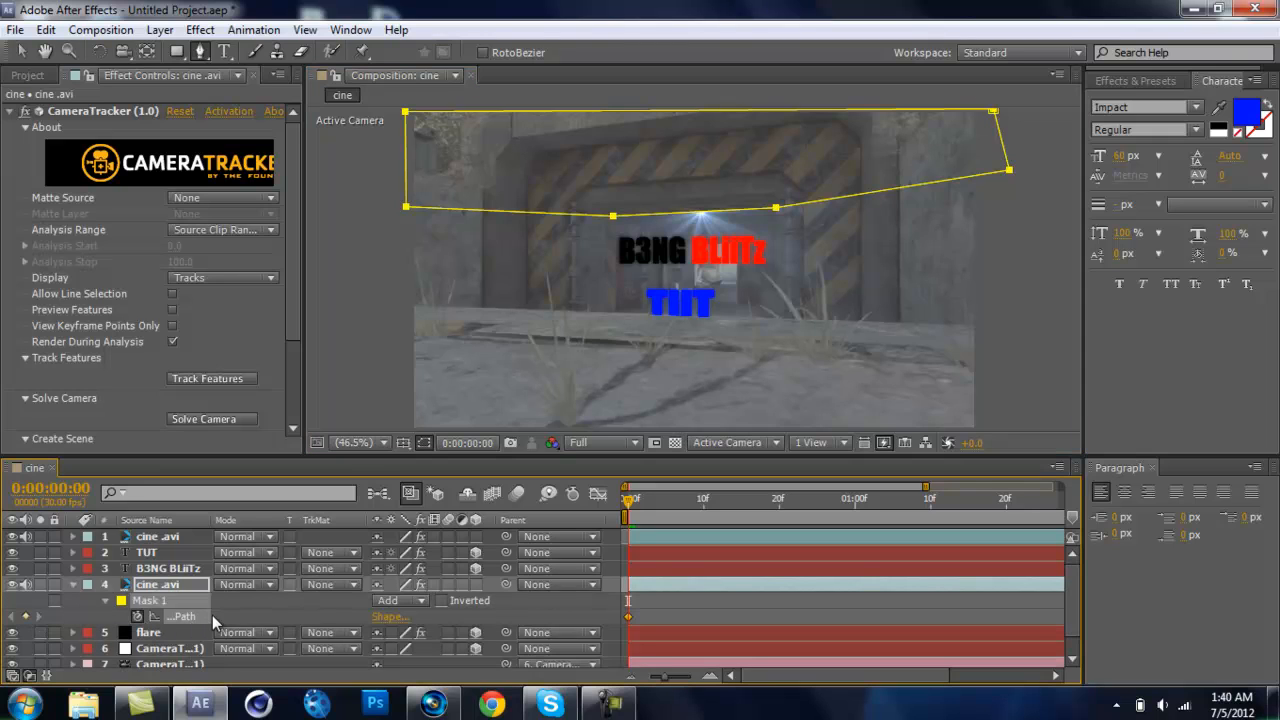
key("Page_Down")
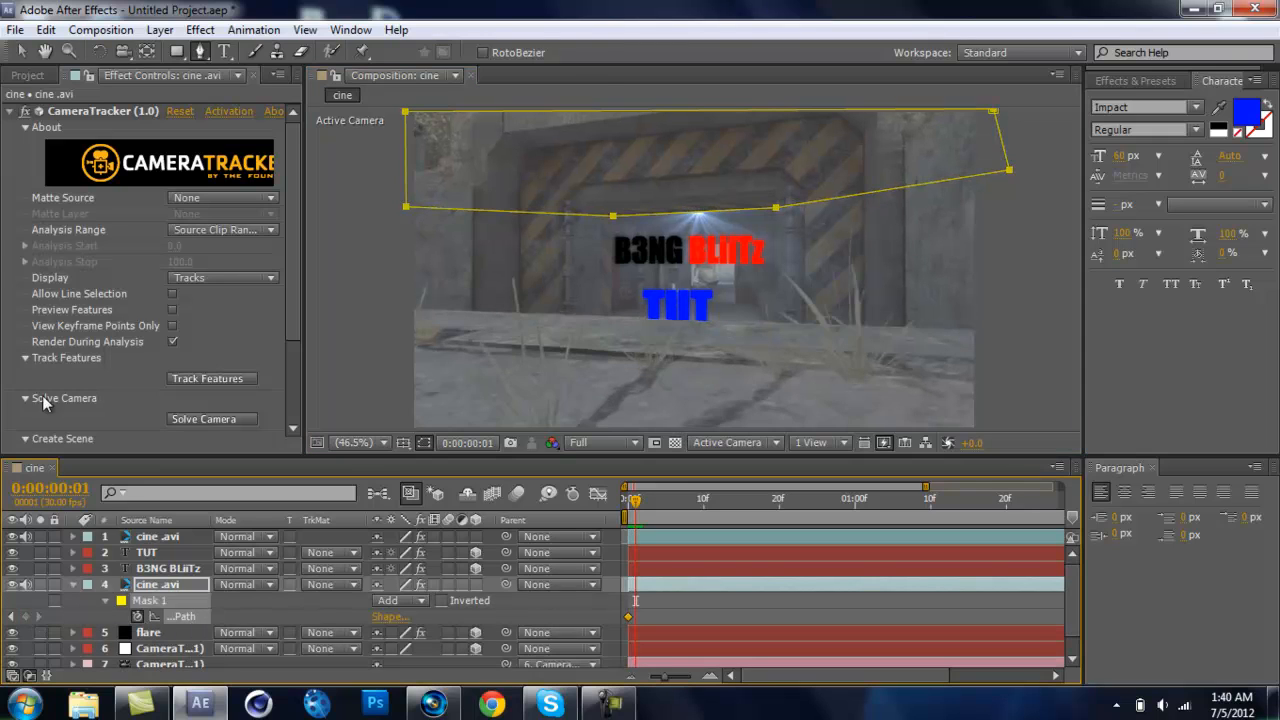
left_click(20, 51)
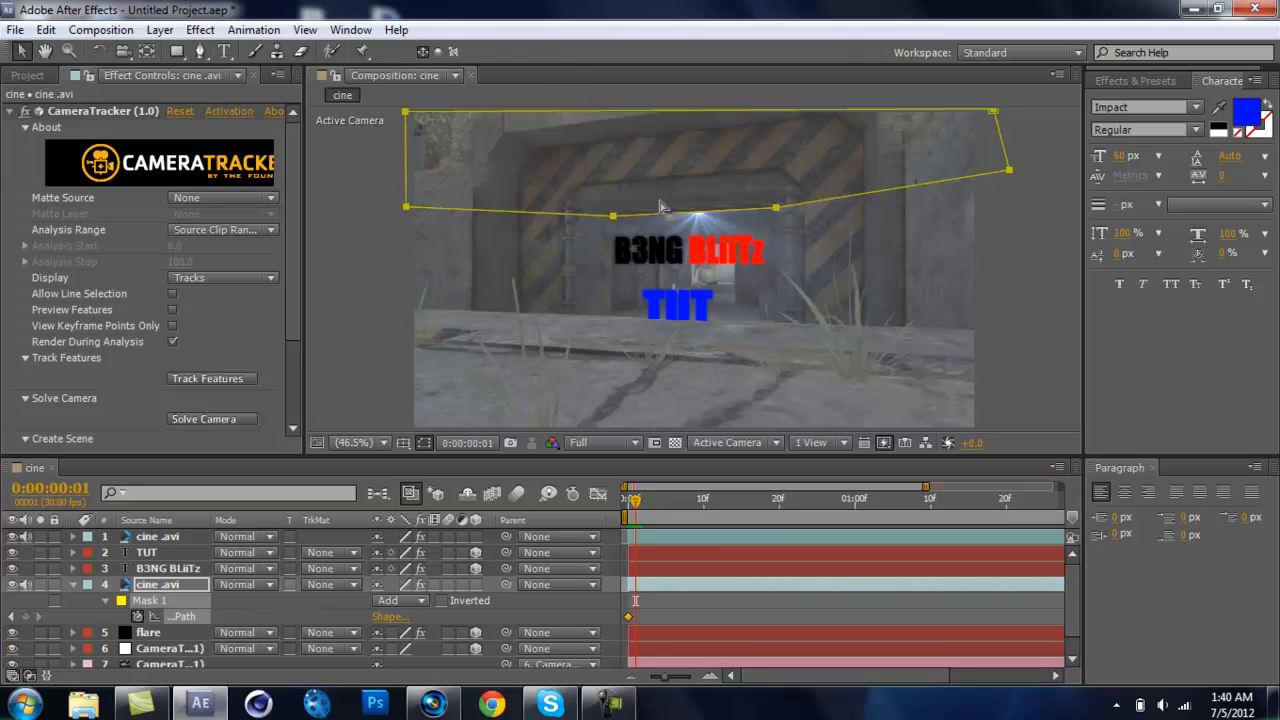
left_click_drag(668, 216, 668, 214)
Nudge the mask frame by frame from 0:00:00:02 to 0:00:00:04 so its lower edge follows the doorway's top edge
key("Page_Down")
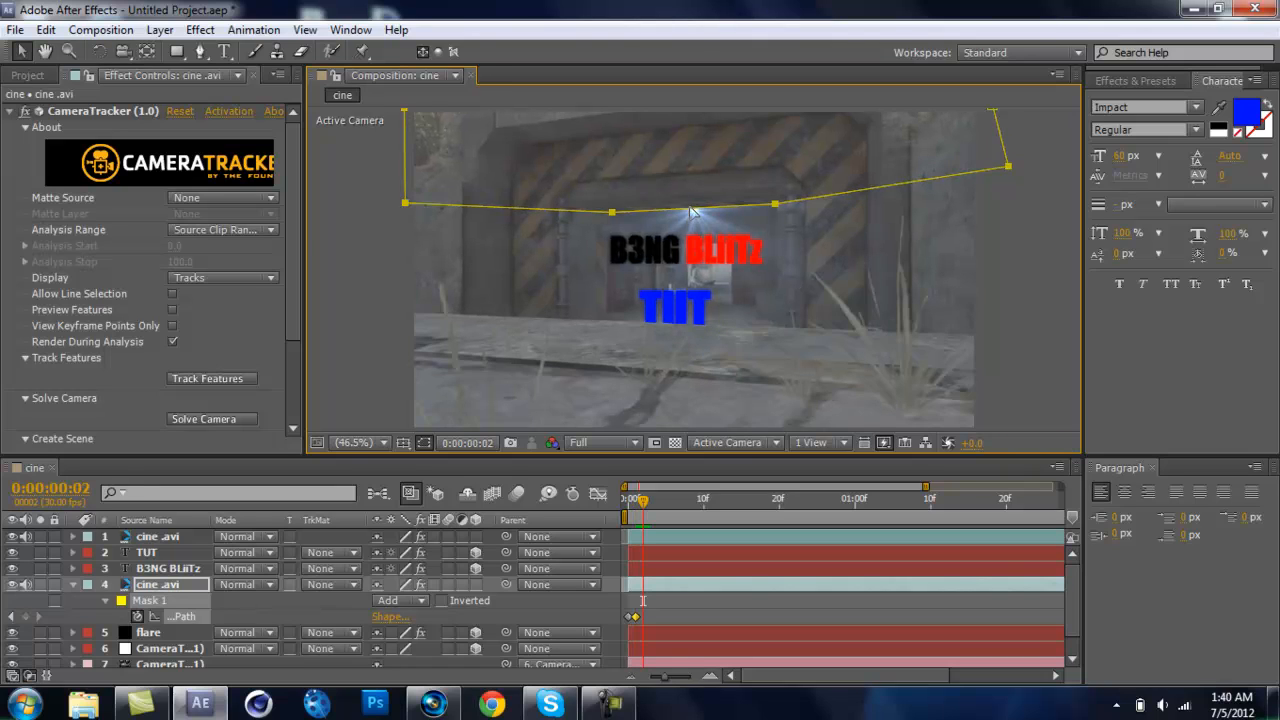
left_click_drag(690, 208, 691, 207)
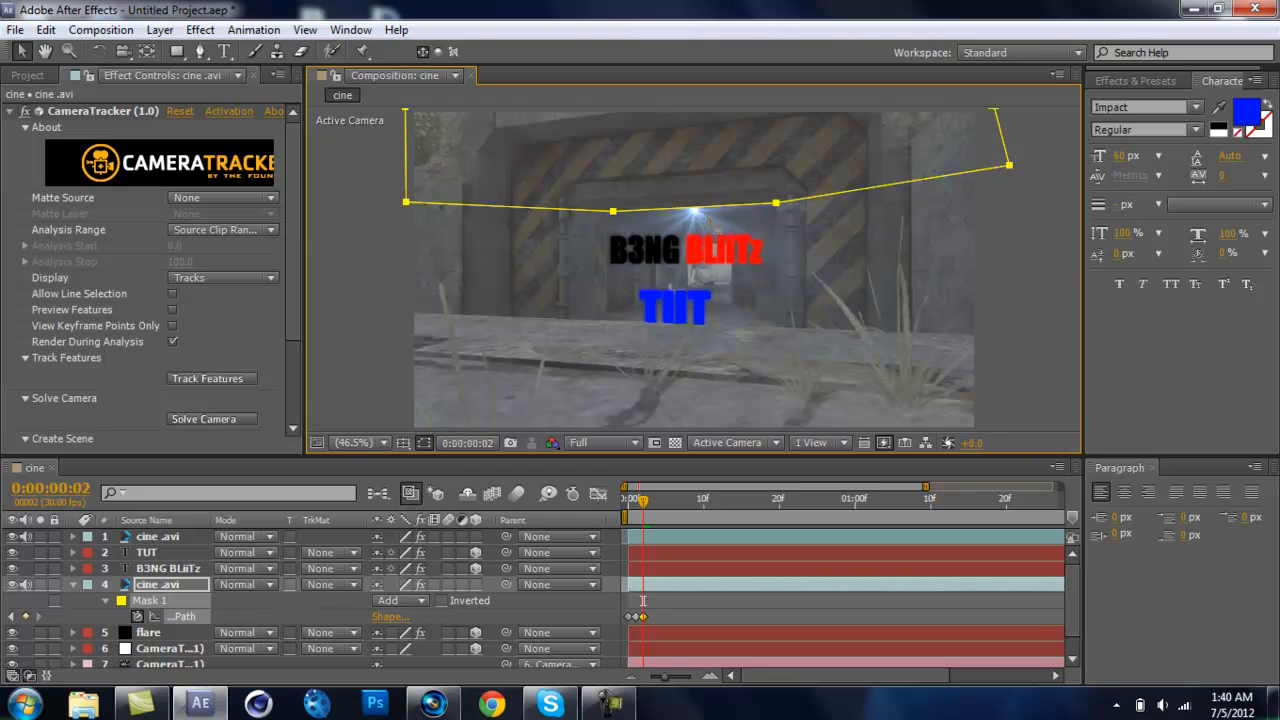
key("Page_Down")
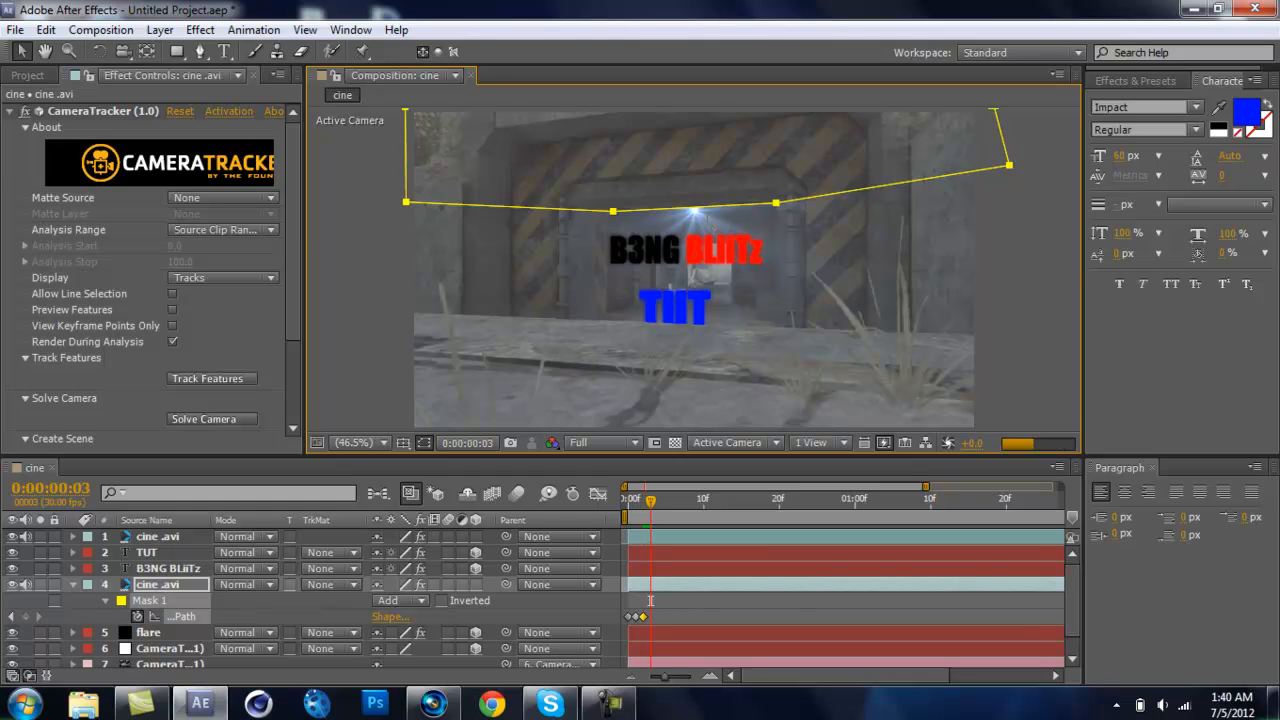
left_click_drag(711, 208, 713, 212)
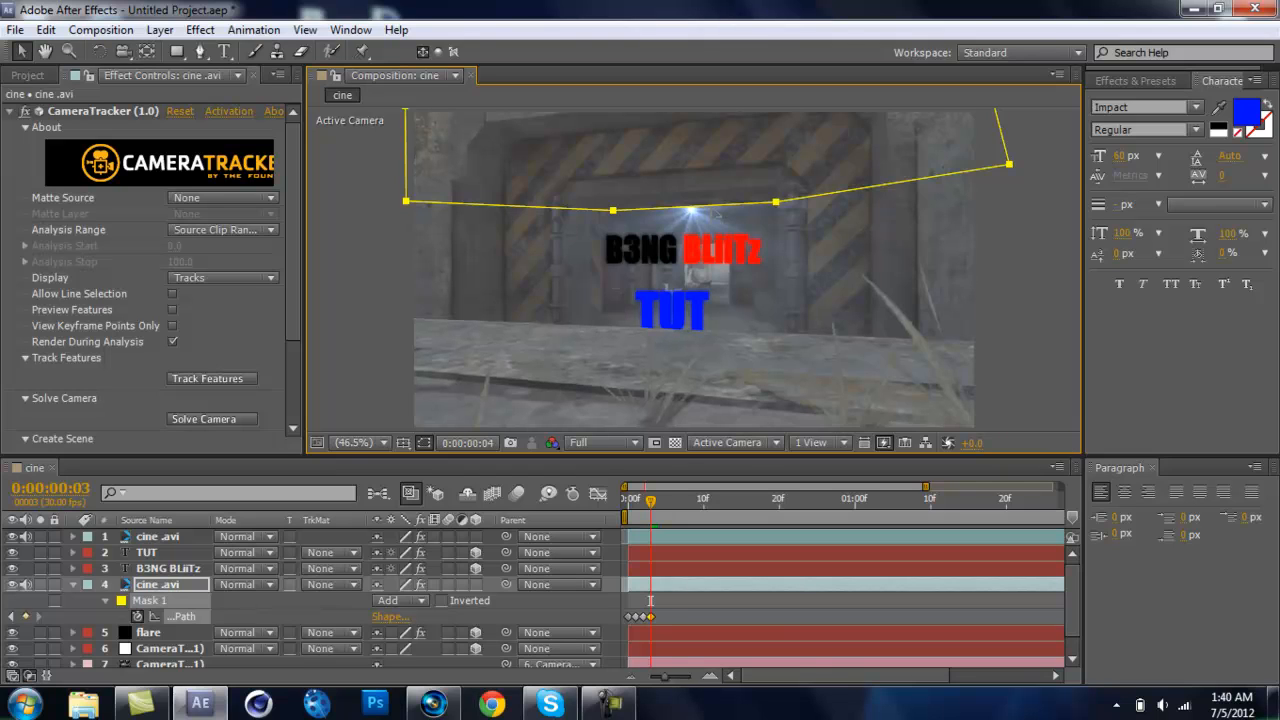
key("Page_Down")
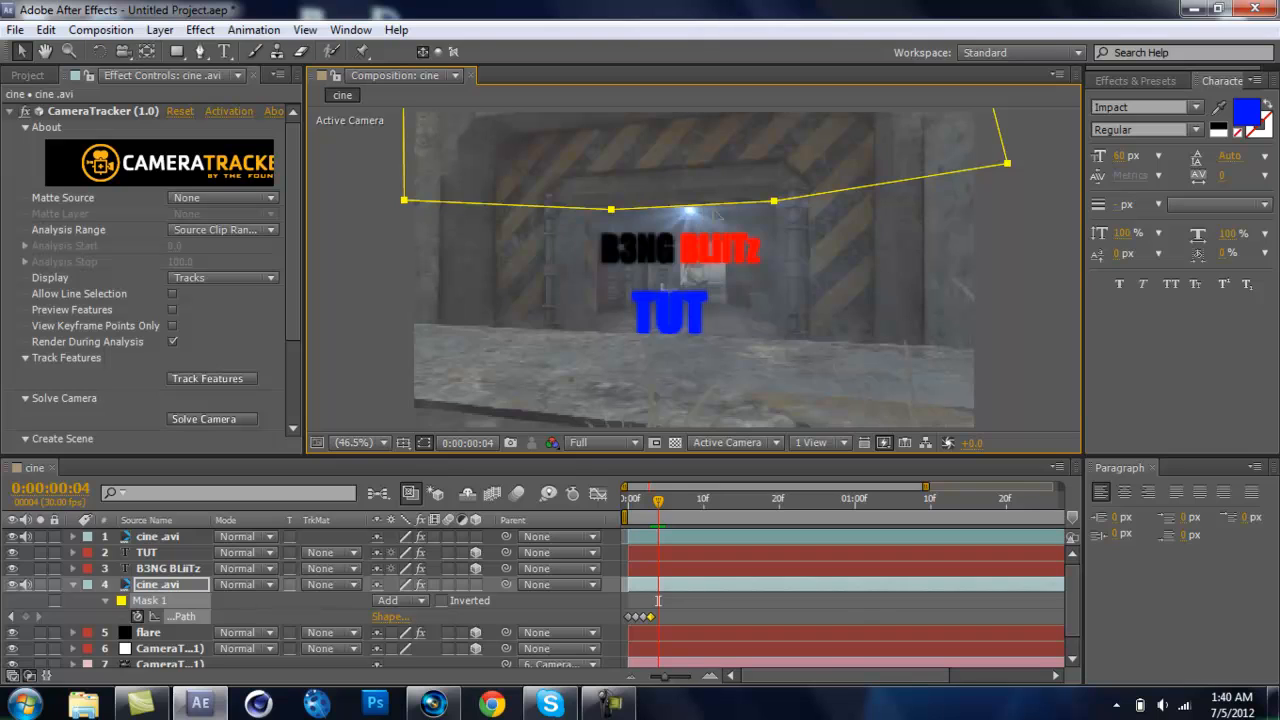
left_click_drag(716, 214, 756, 218)
Move the mask left and up at 0:00:00:05, and adjust it slightly at 0:00:00:06 and 0:00:00:07
key("Page_Down")
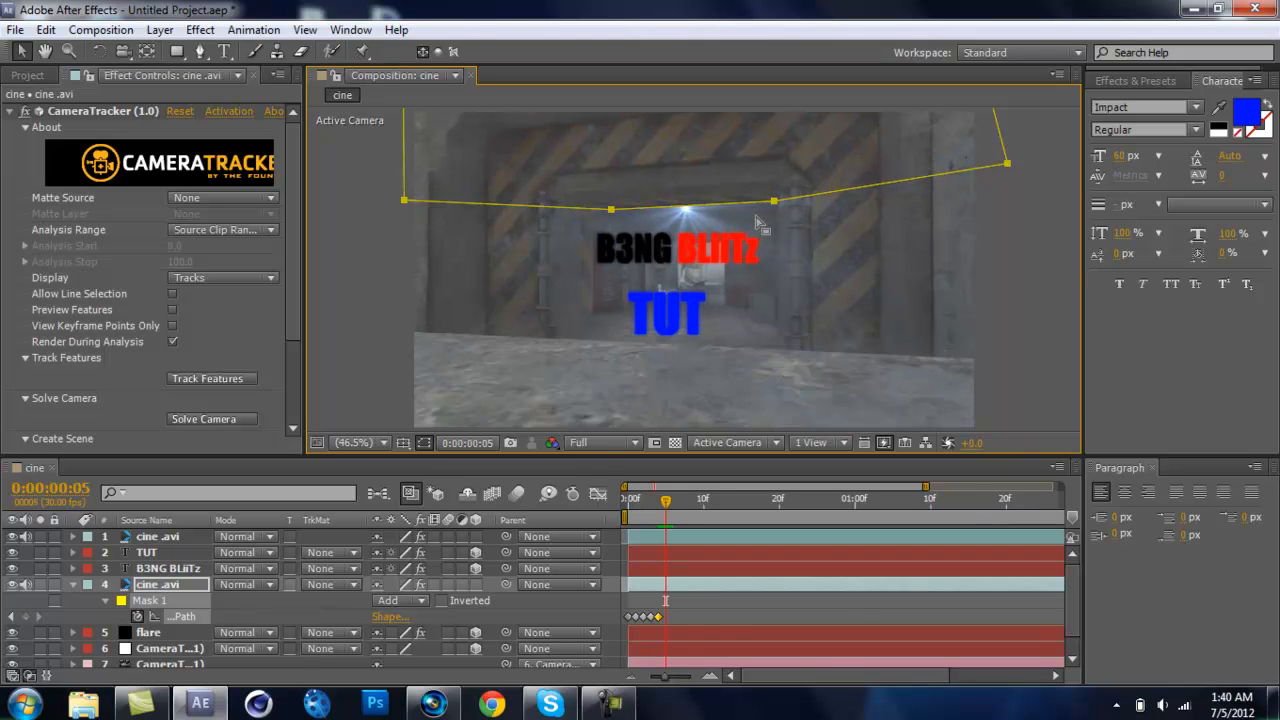
left_click_drag(715, 211, 703, 205)
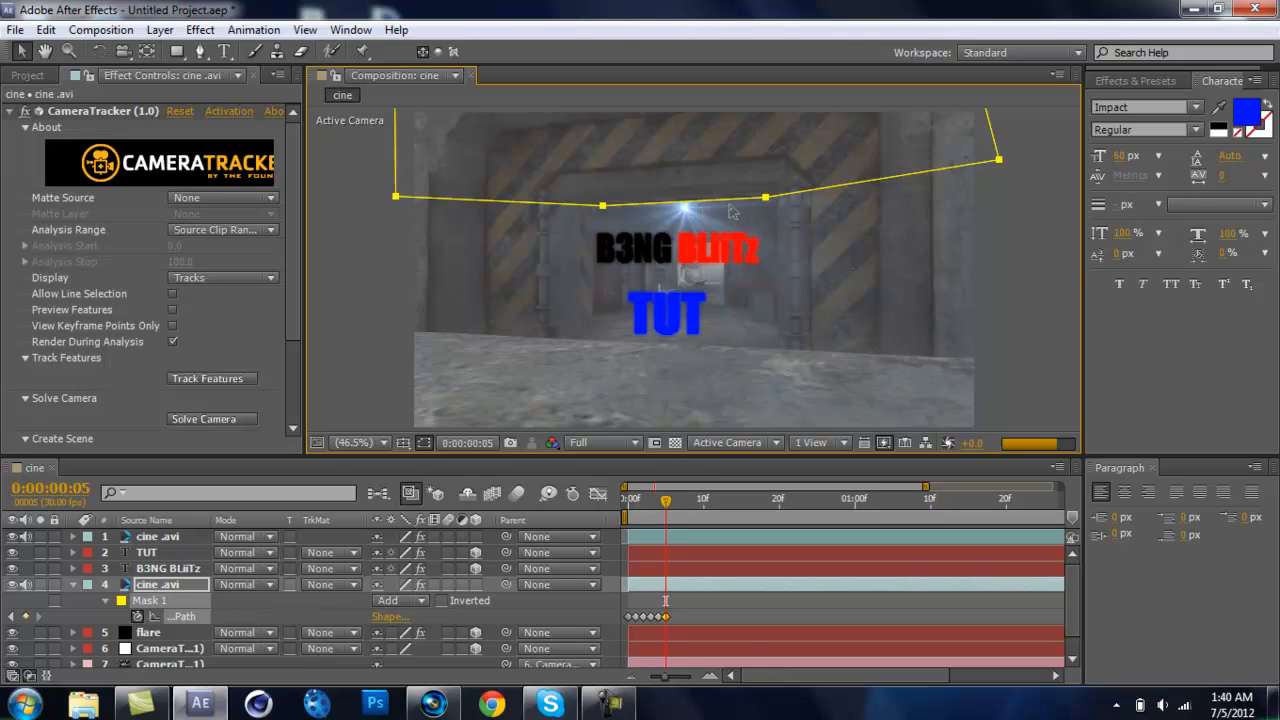
key("Page_Down")
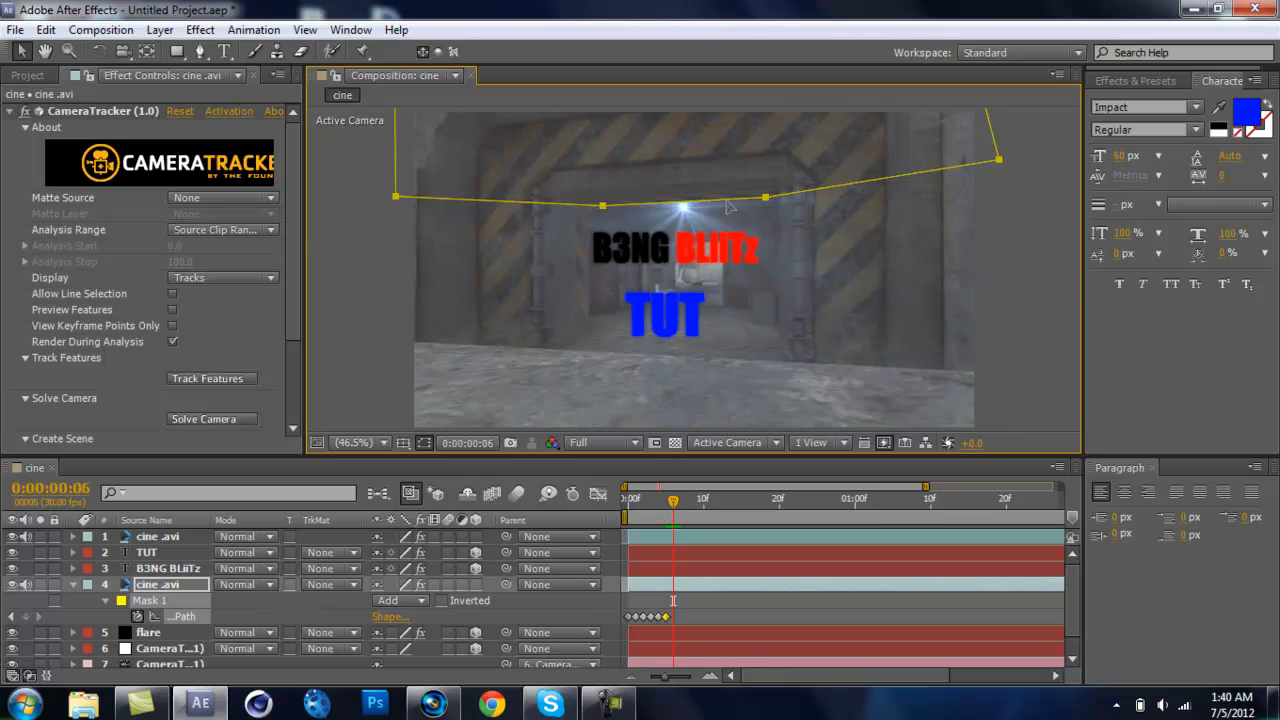
left_click_drag(729, 208, 728, 208)
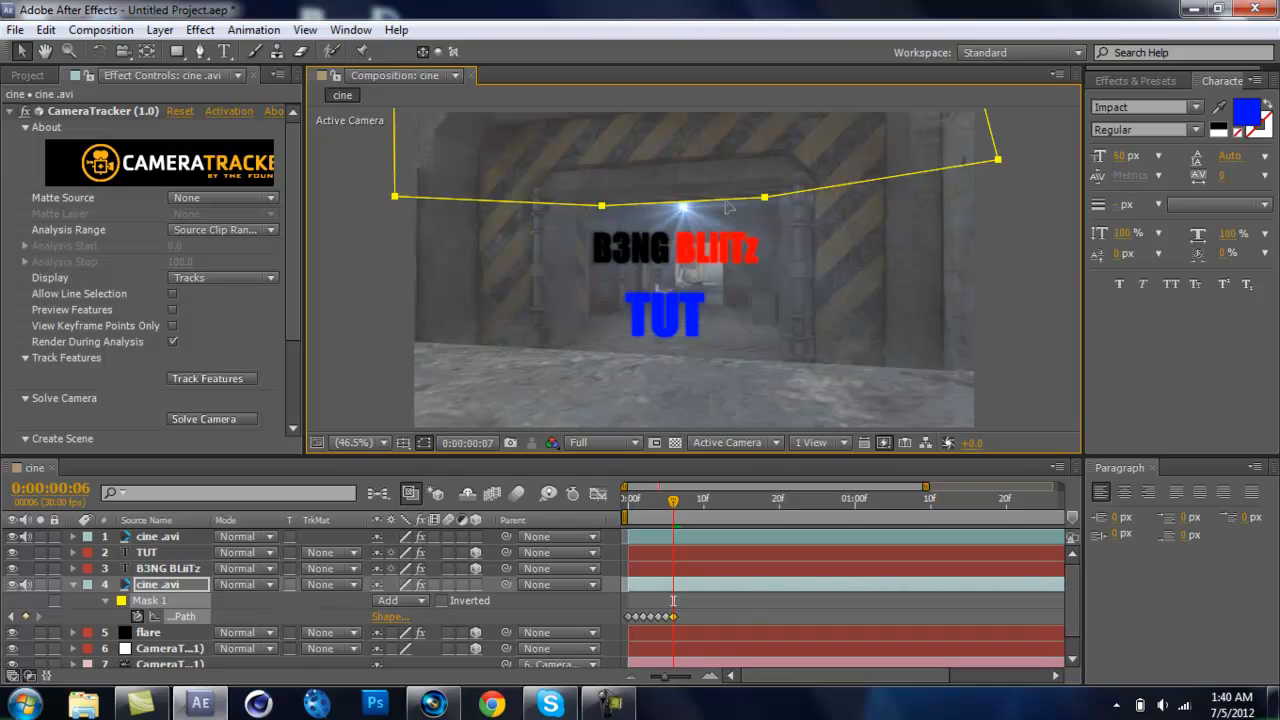
key("Page_Down")
left_click(728, 203)
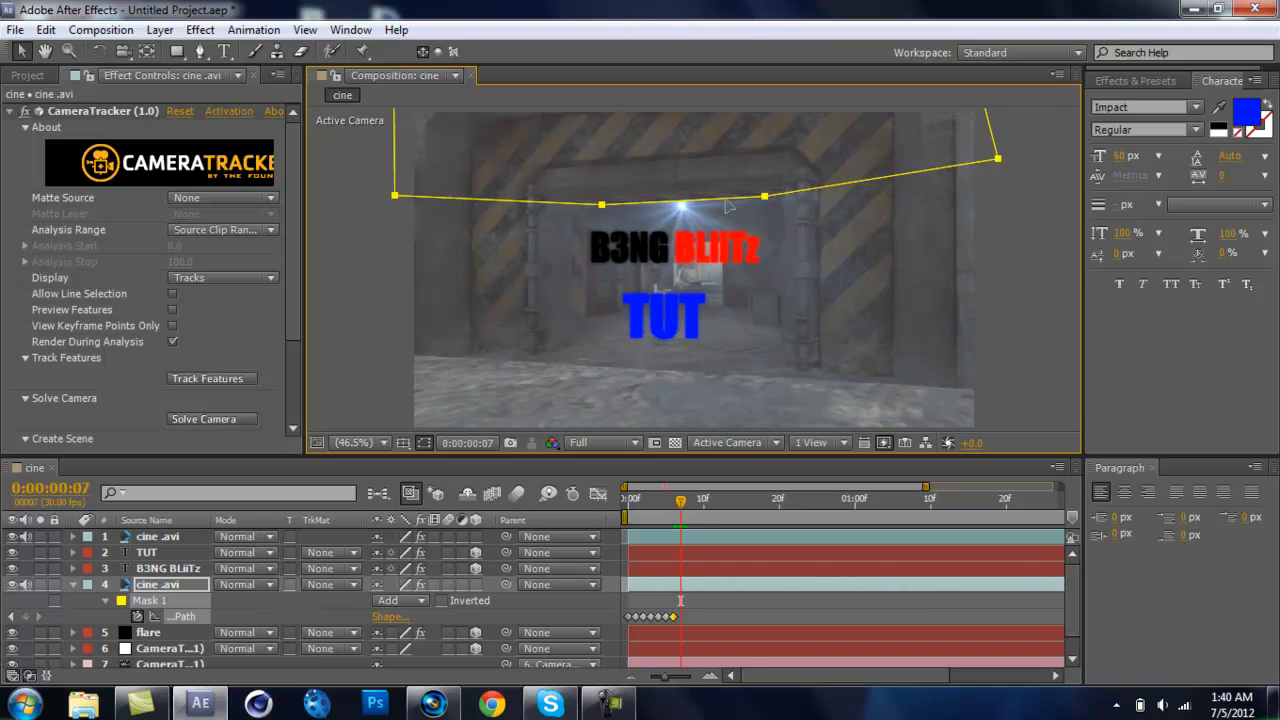
At 0:00:00:11, raise the mask until its lower edge clears the flare, and keyframe that position
key("Page_Down")
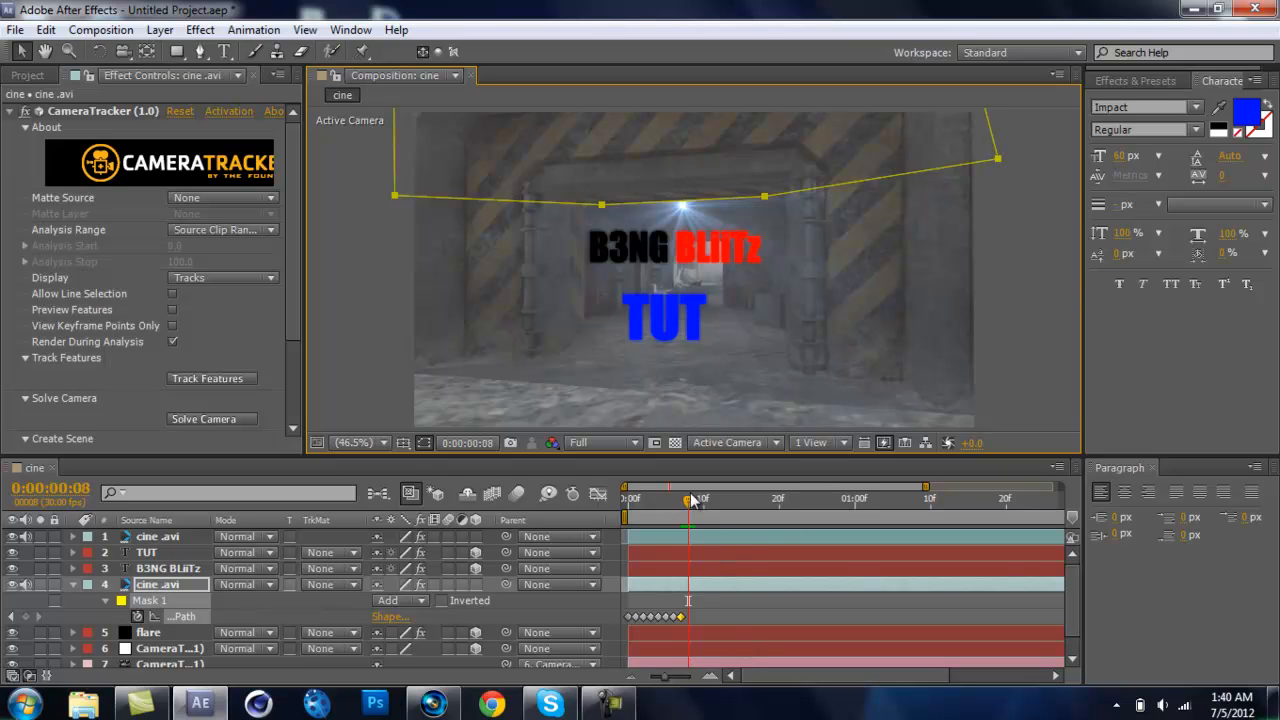
mouse_move(690, 503)
left_mouse_down()
mouse_move(752, 501)
mouse_move(710, 509)
left_mouse_up()
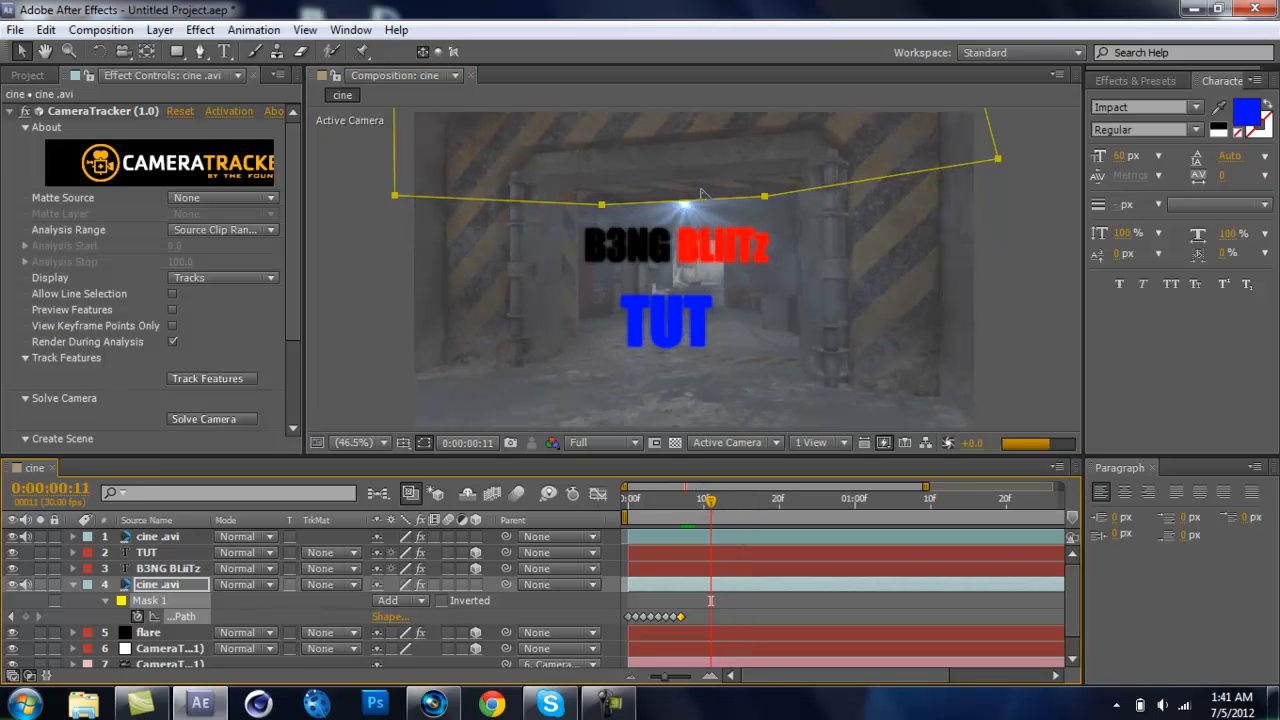
key("Up")
key("Up")
key("Up")
key("Up")
key("Up")
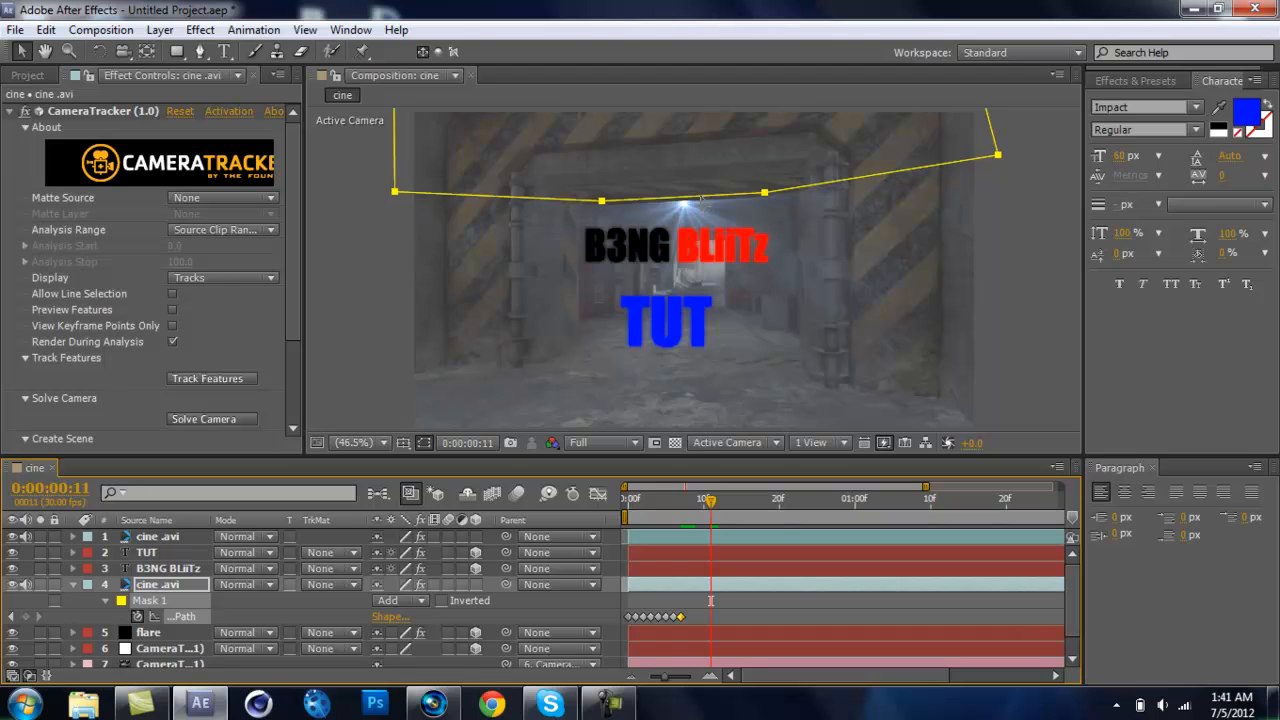
key("Up")
key("Up")
key("Up")
key("Up")
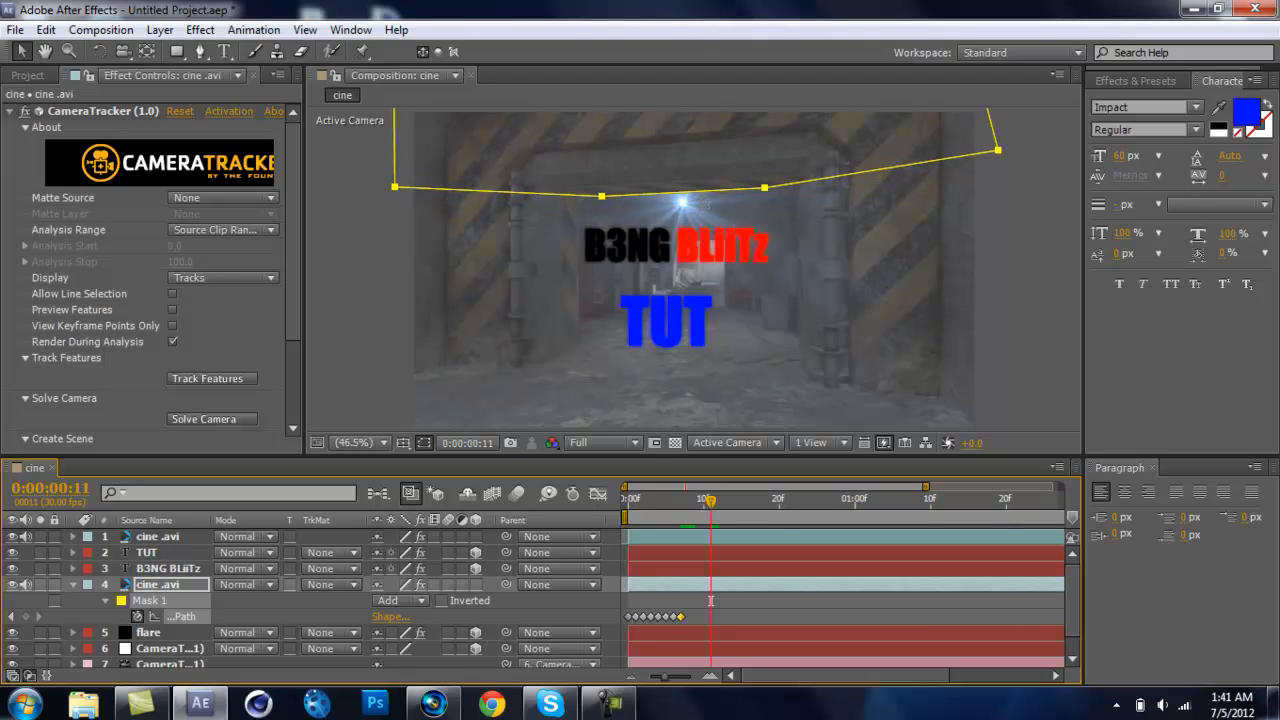
left_click_drag(705, 203, 705, 203)
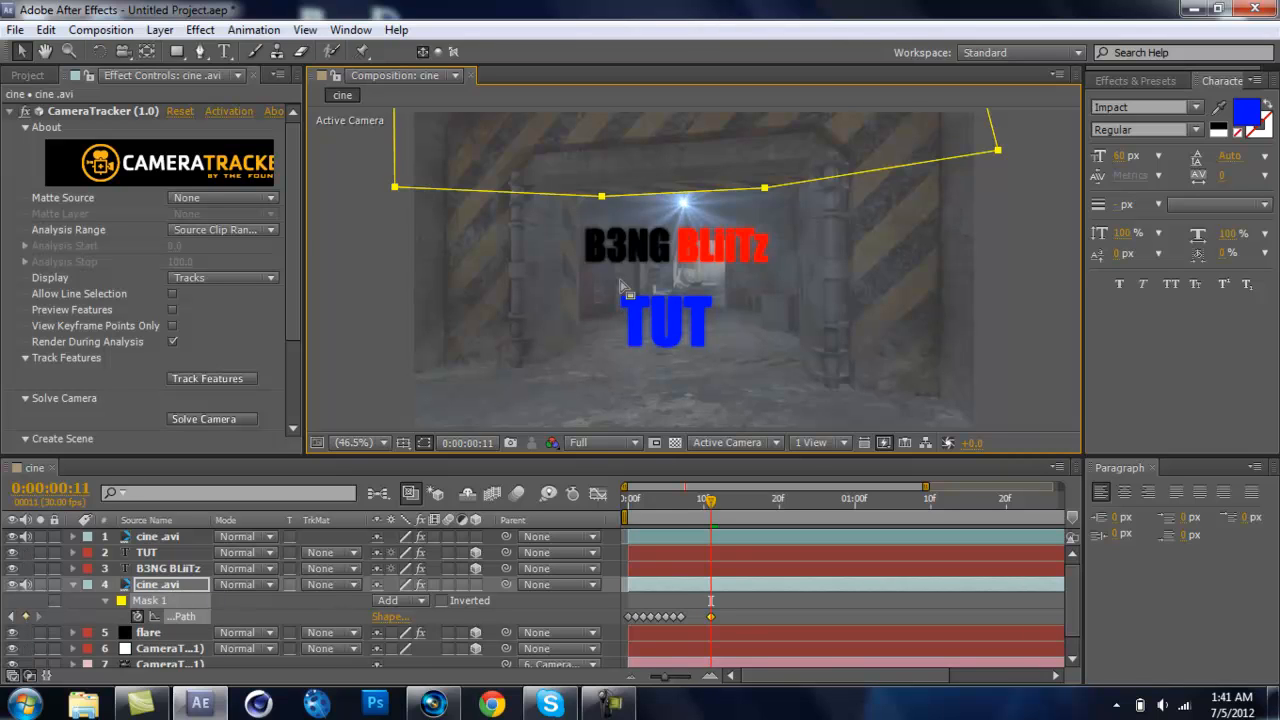
Raise the mask well above the flare at 0:00:00:21, higher again at 0:00:00:26, and slightly more at 0:00:00:27
left_click_drag(711, 508, 786, 500)
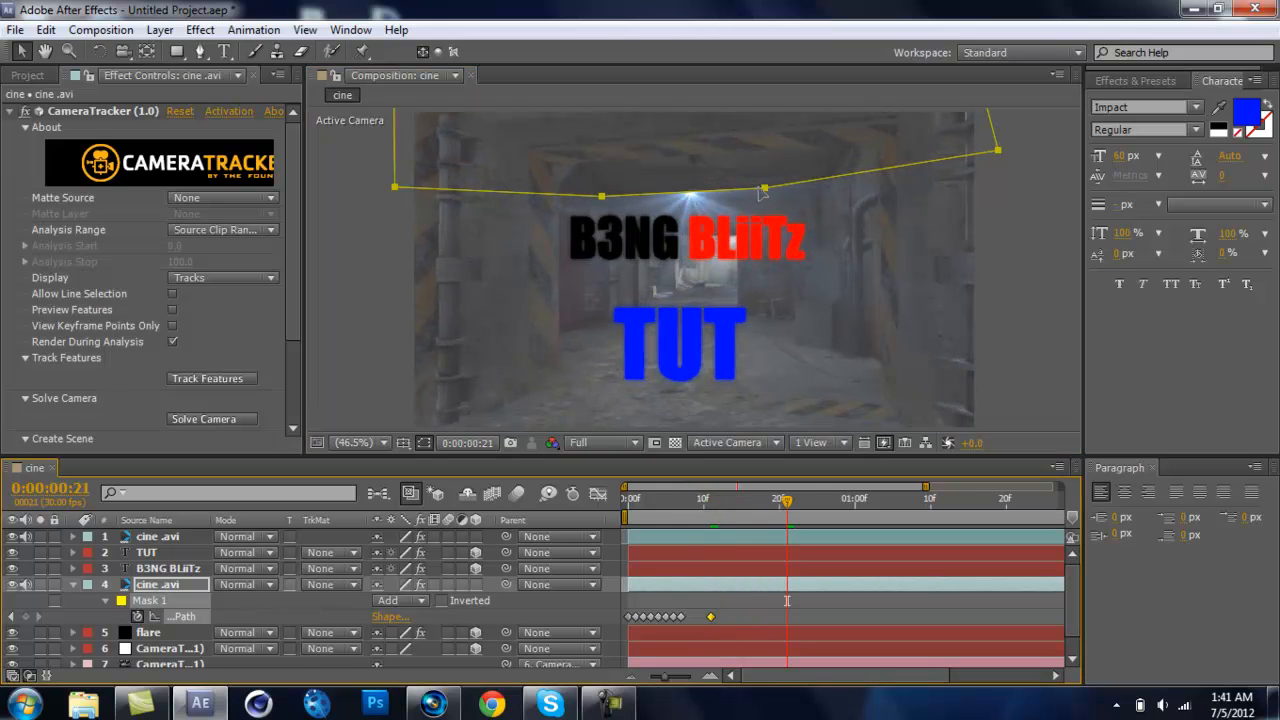
mouse_move(767, 178)
left_mouse_down()
mouse_move(778, 122)
mouse_move(776, 158)
left_mouse_up()
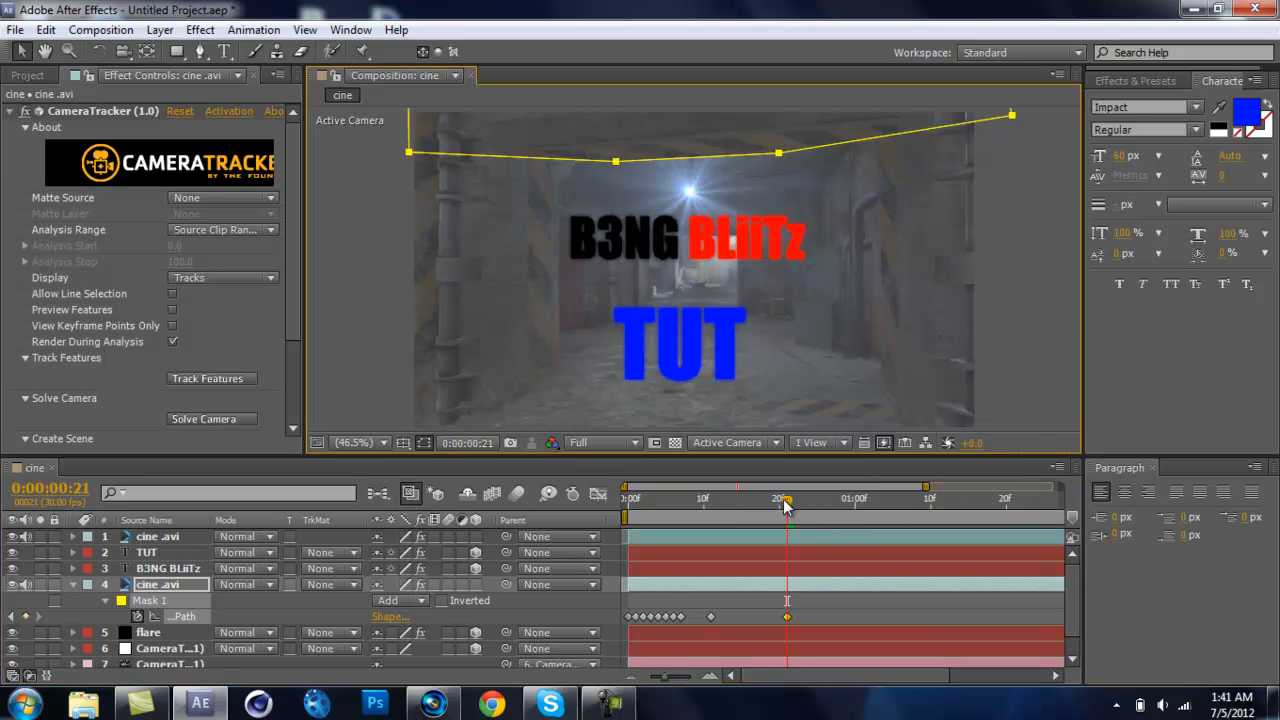
left_click_drag(786, 506, 826, 532)
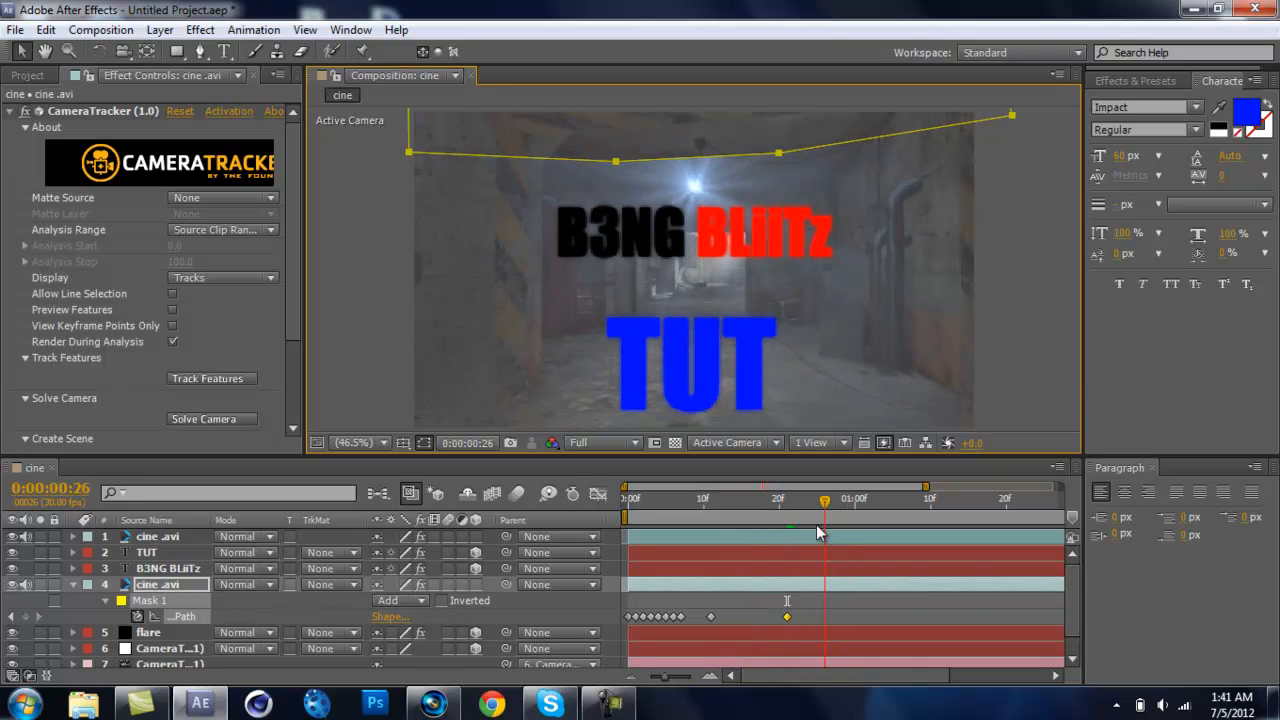
left_click_drag(786, 146, 796, 123)
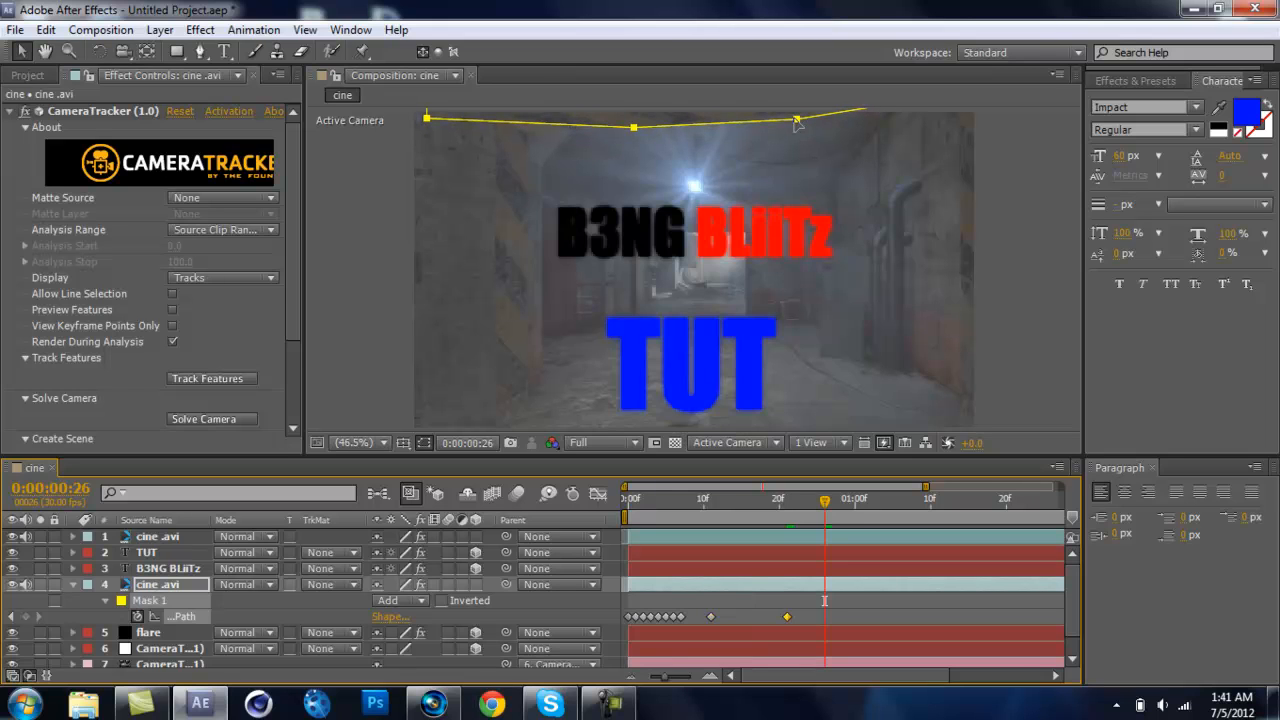
mouse_move(822, 507)
left_mouse_down()
mouse_move(771, 506)
mouse_move(867, 513)
mouse_move(826, 518)
left_mouse_up()
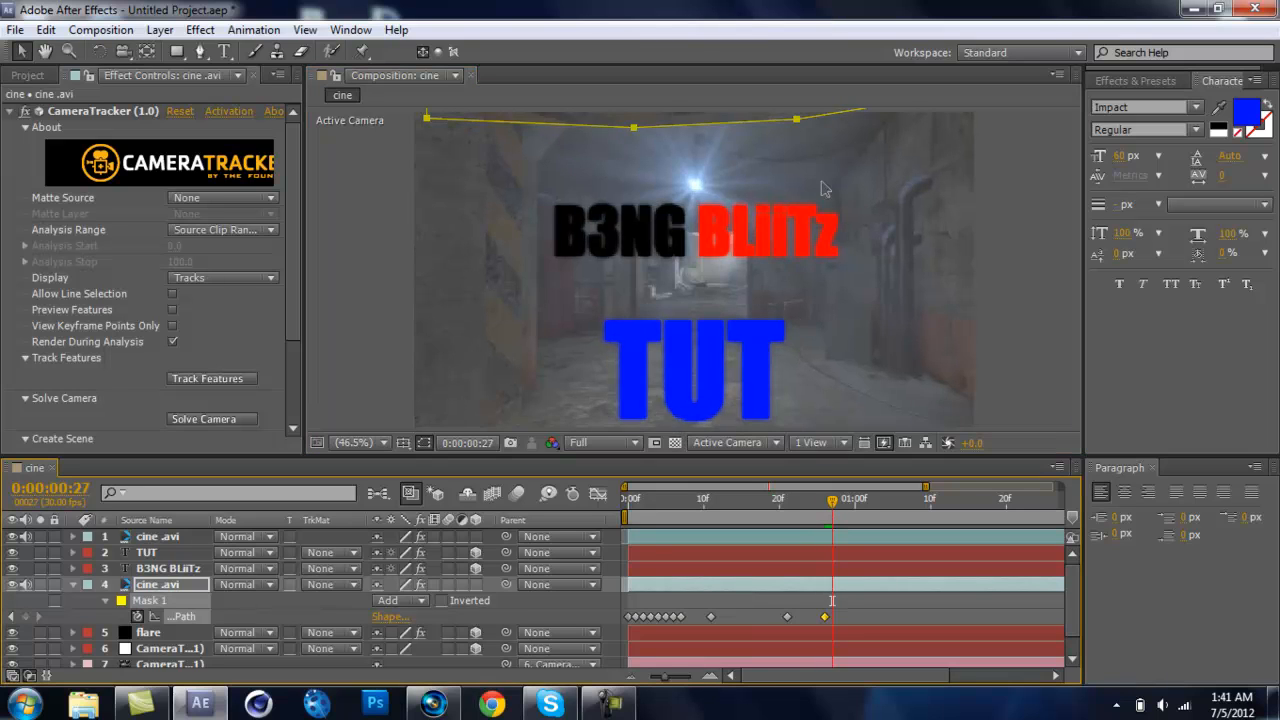
left_click_drag(798, 119, 798, 115)
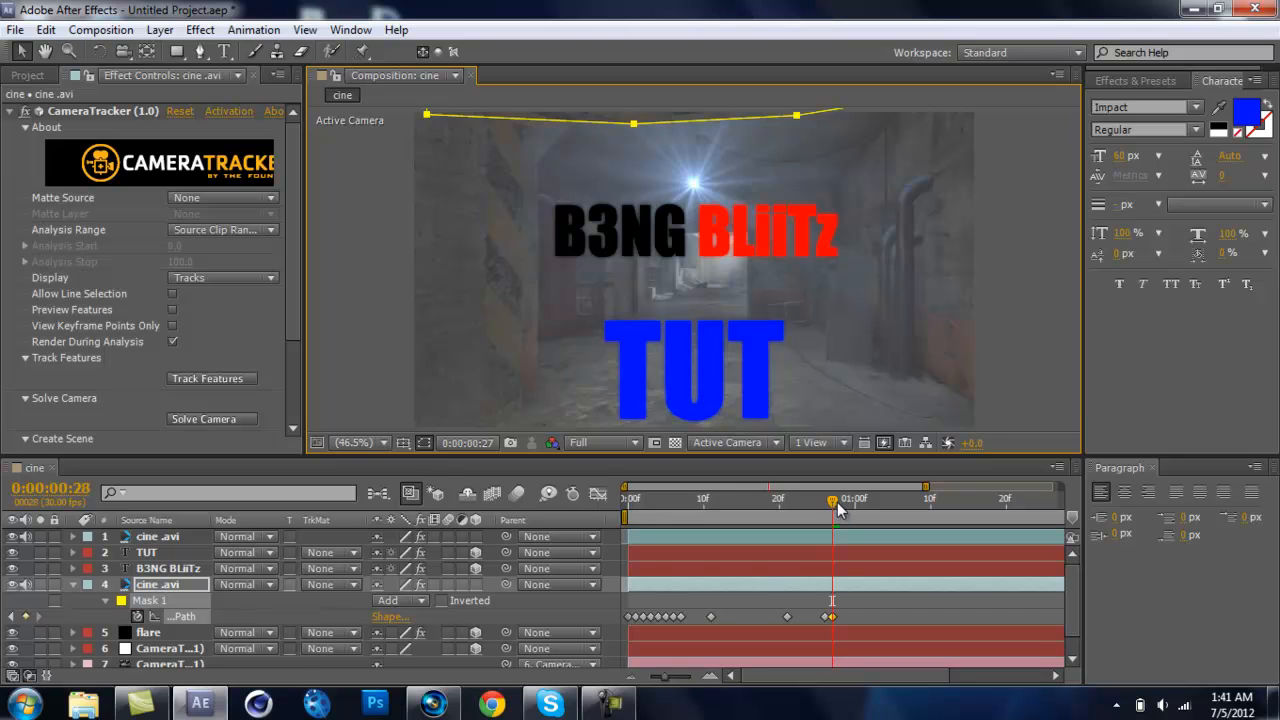
Raise the mask out of the frame at 0:00:00:28, then return to the first frame and collapse and deselect the masked layer
left_click_drag(838, 504, 844, 502)
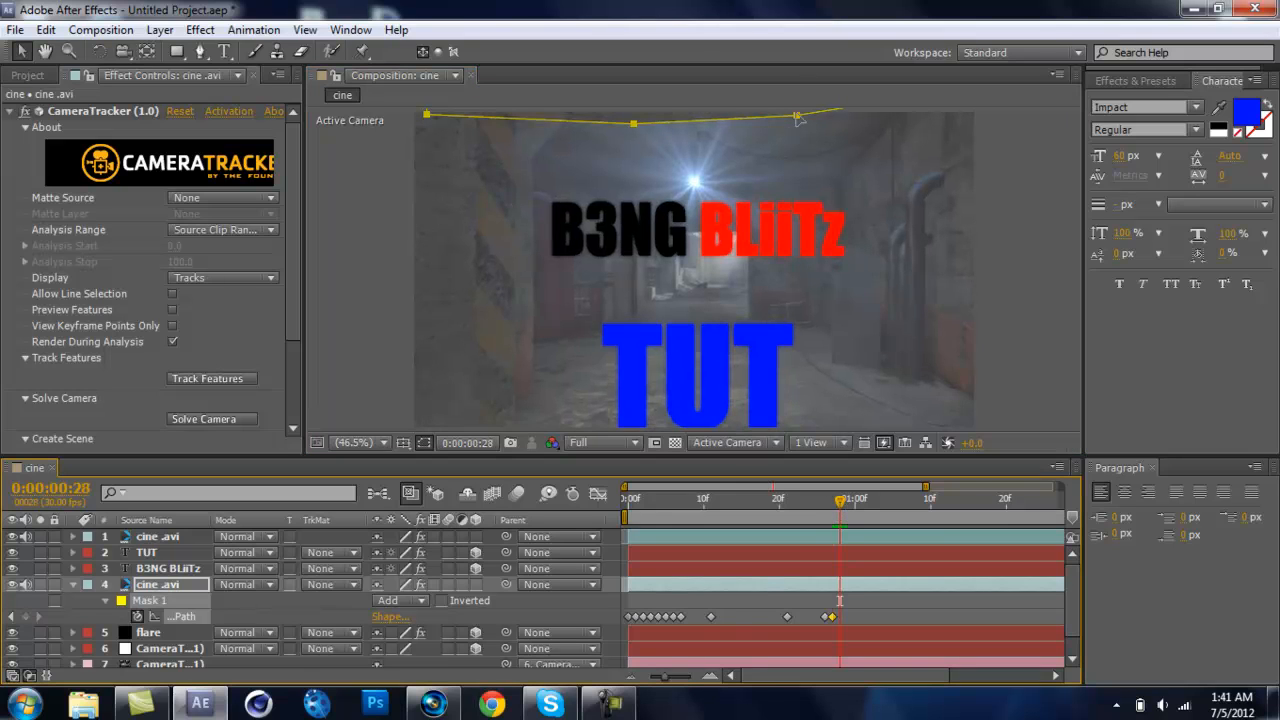
left_click_drag(798, 117, 803, 97)
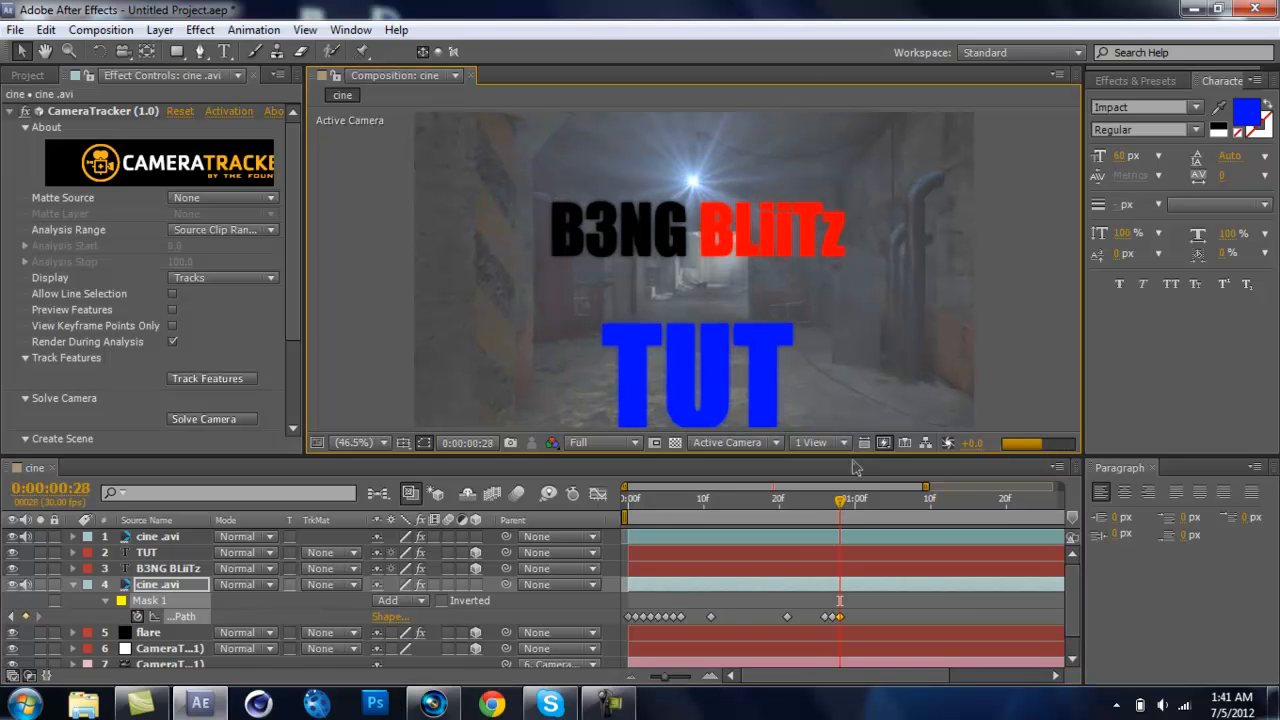
left_click_drag(879, 489, 592, 497)
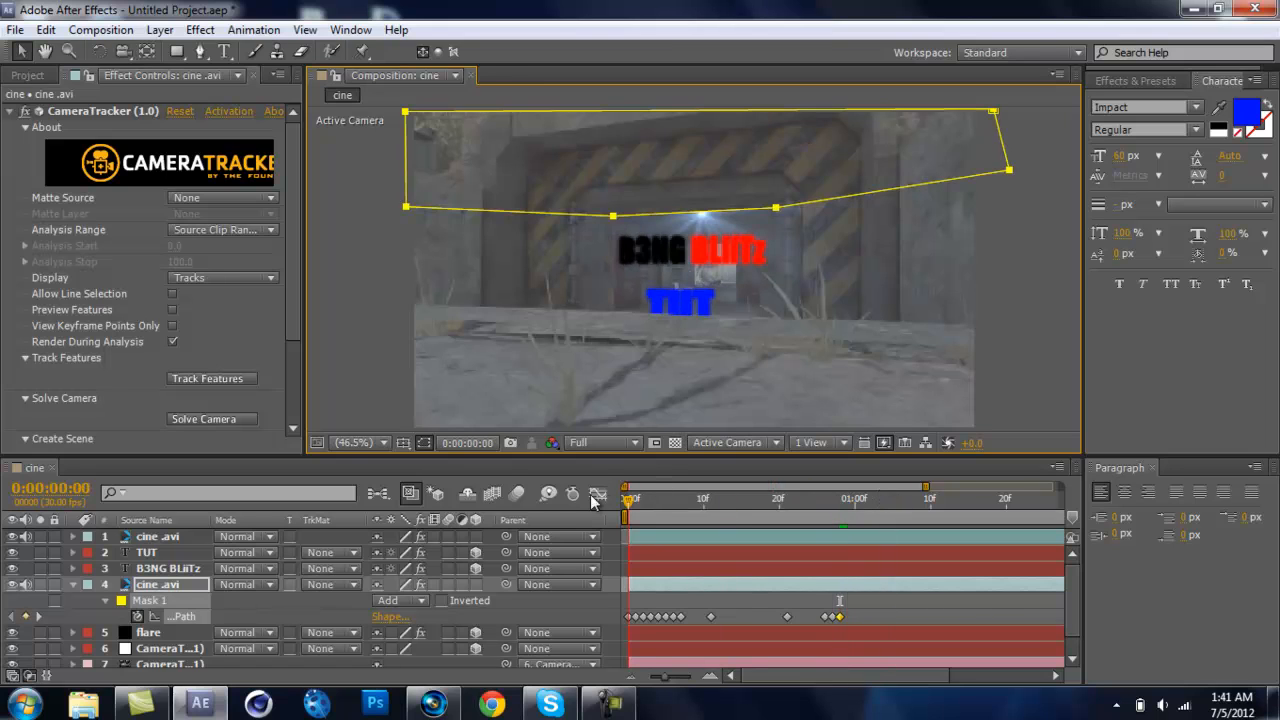
left_click(73, 584)
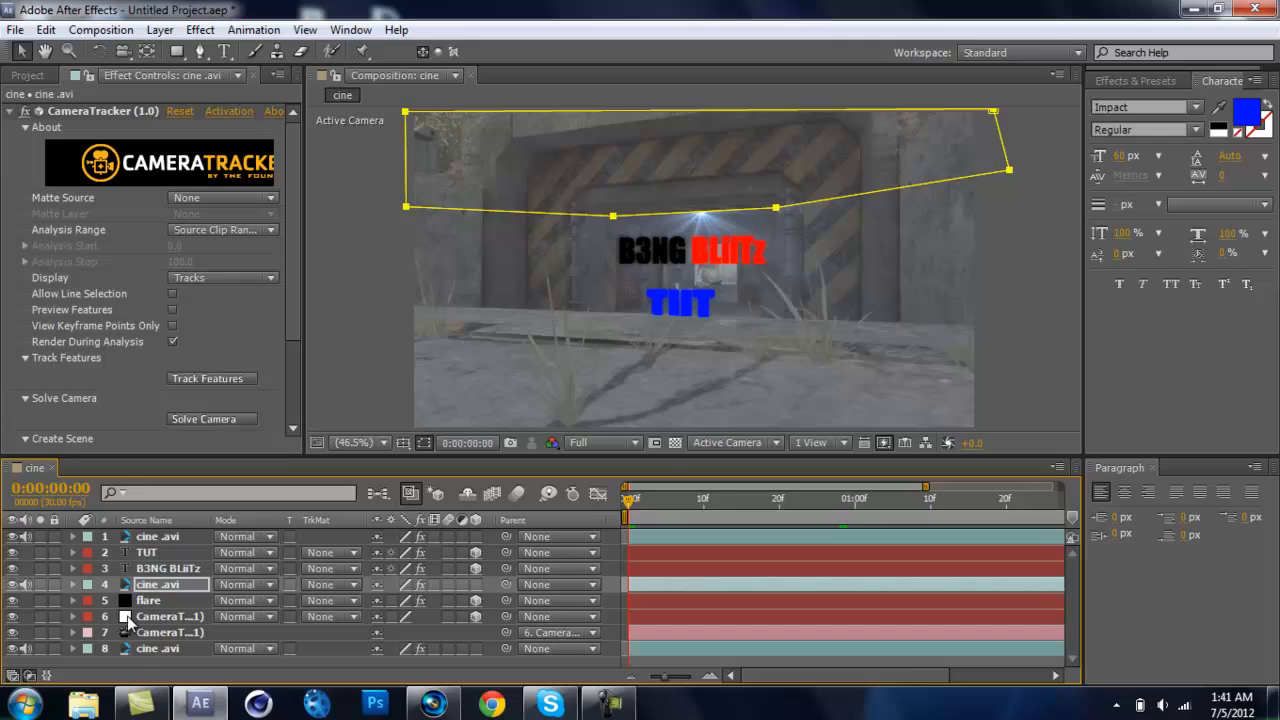
left_click(218, 662)
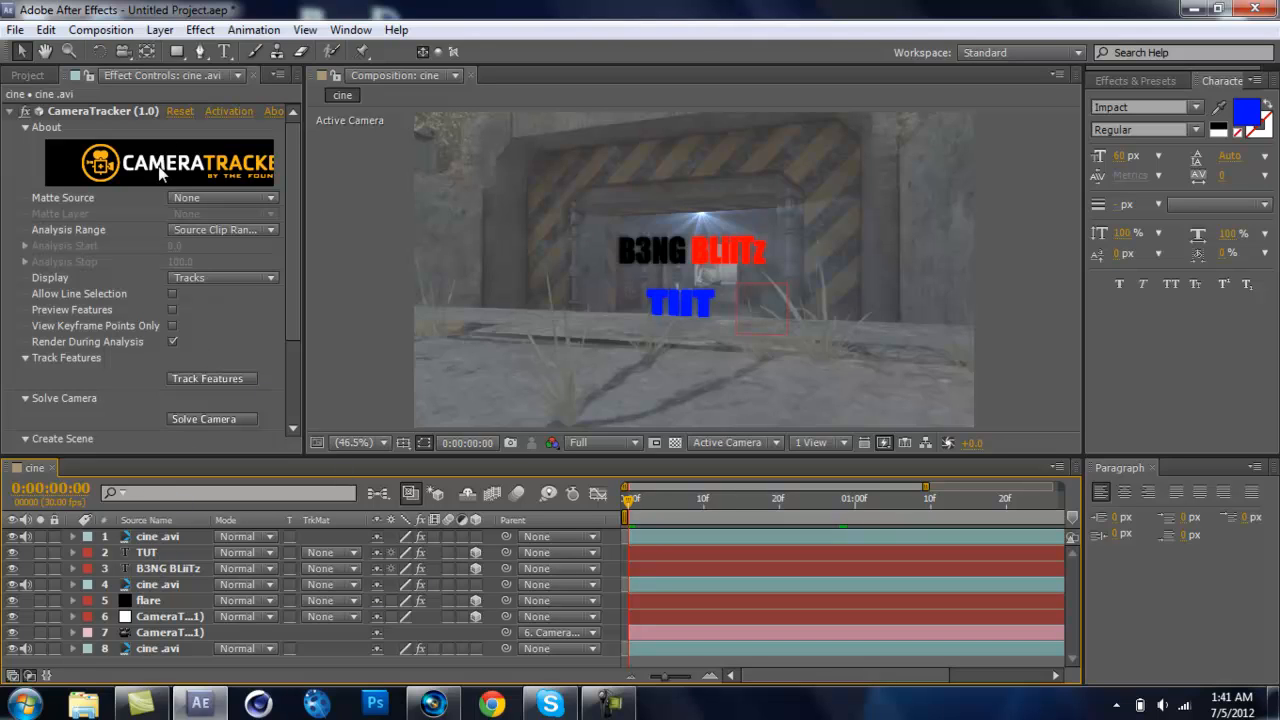
Create a new 1280 x 720 composition named "tut 1" at 29.97 fps with a 30-second duration
left_click(28, 75)
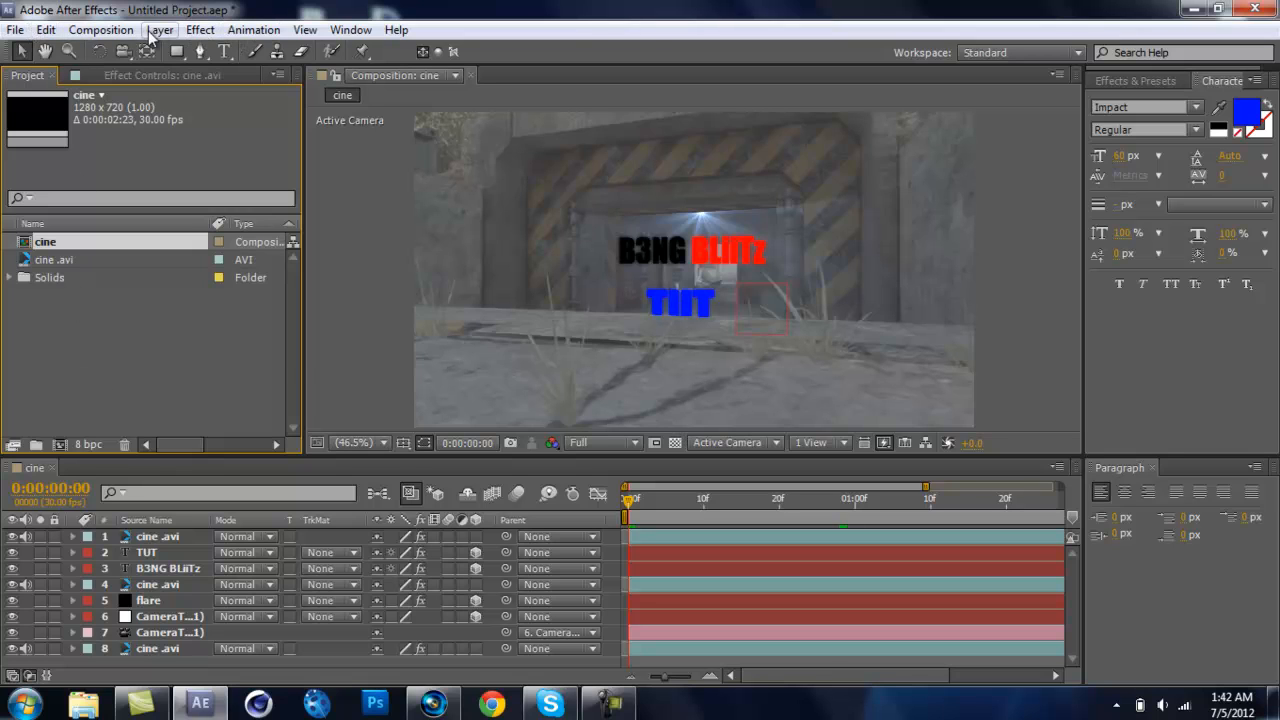
left_click(101, 30)
left_click(135, 51)
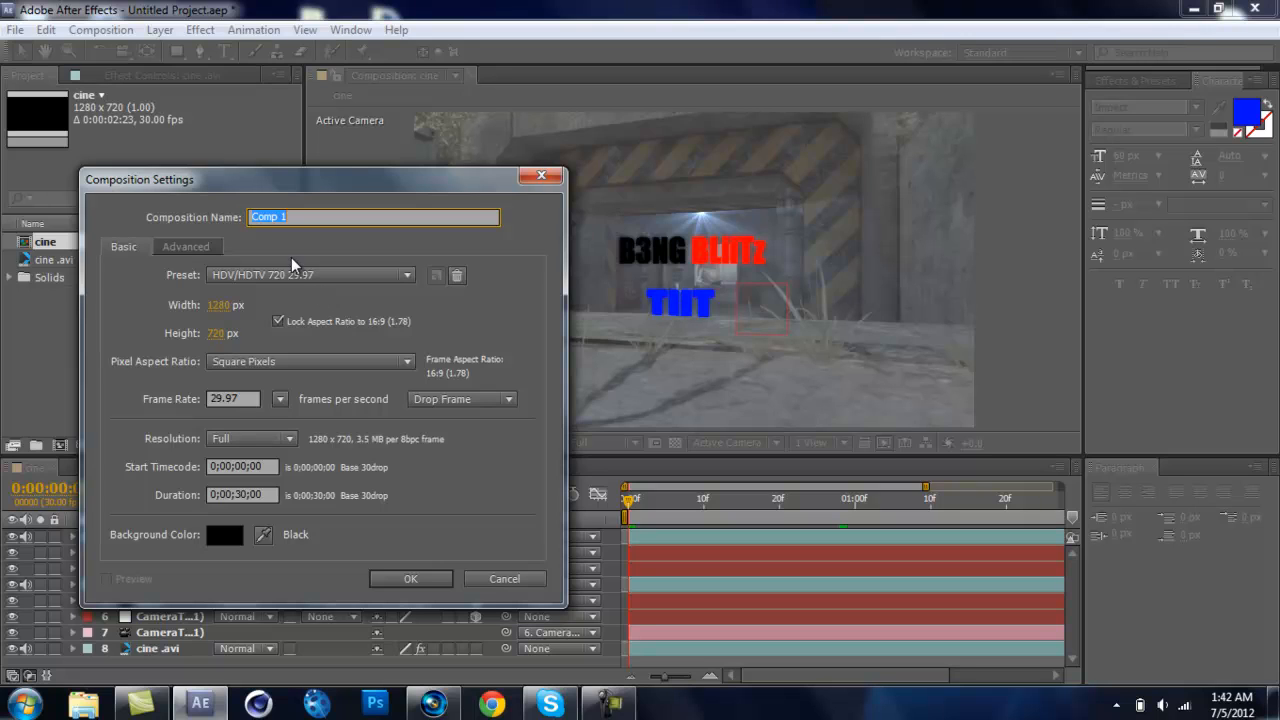
key("BackSpace")
type("tut 1")
left_click(420, 590)
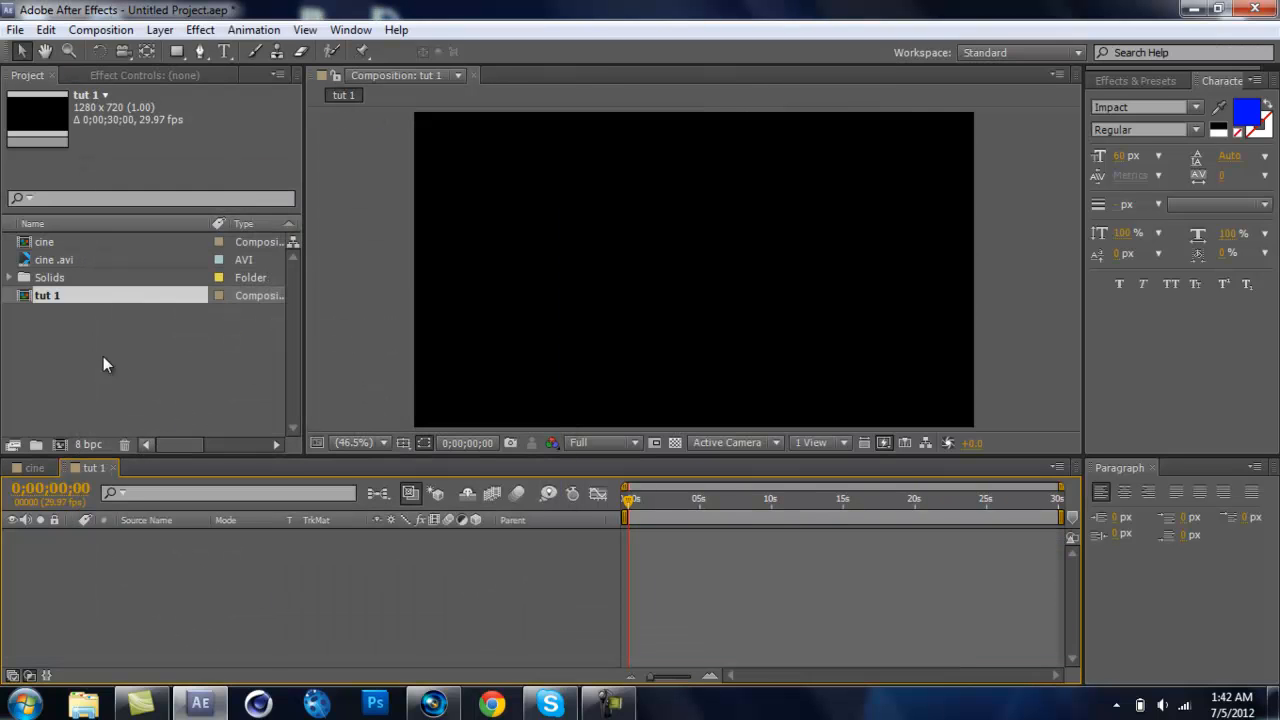
Nest the cine composition as a layer in tut 1, starting at 0;00;00;00
left_click_drag(76, 237, 122, 589)
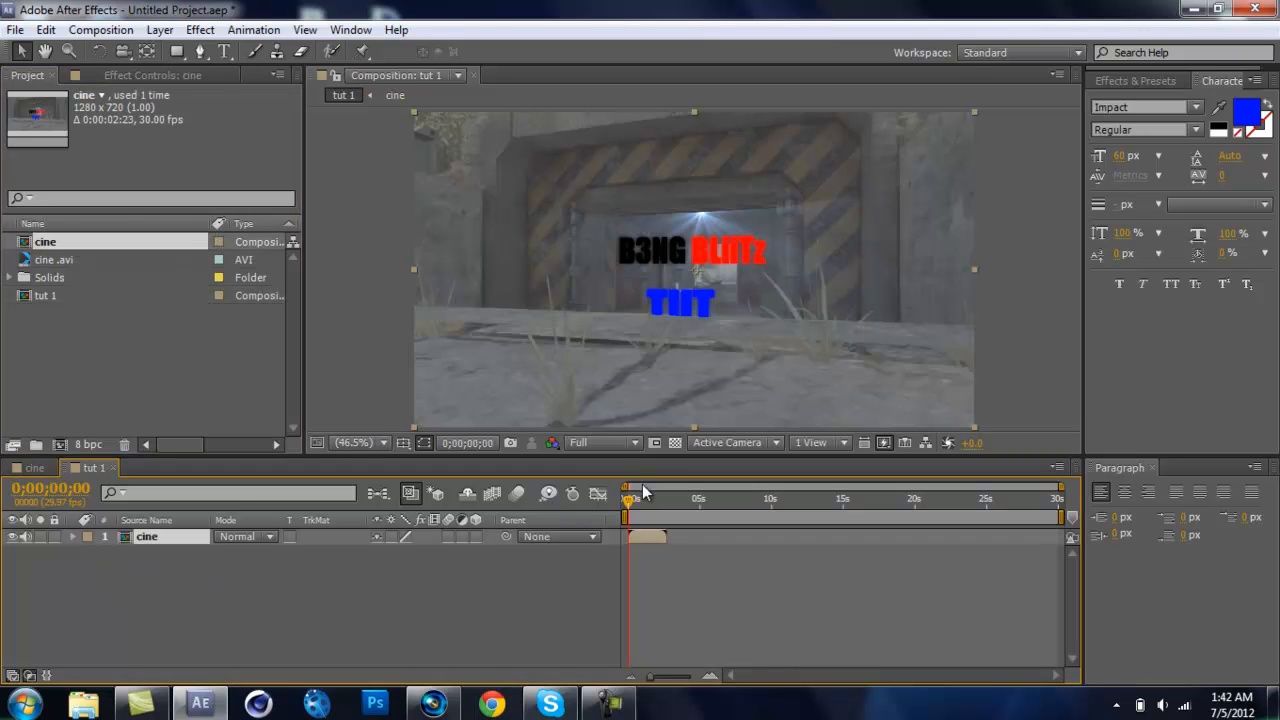
mouse_move(628, 511)
left_mouse_down()
mouse_move(669, 499)
mouse_move(617, 519)
left_mouse_up()
left_click_drag(650, 677, 684, 678)
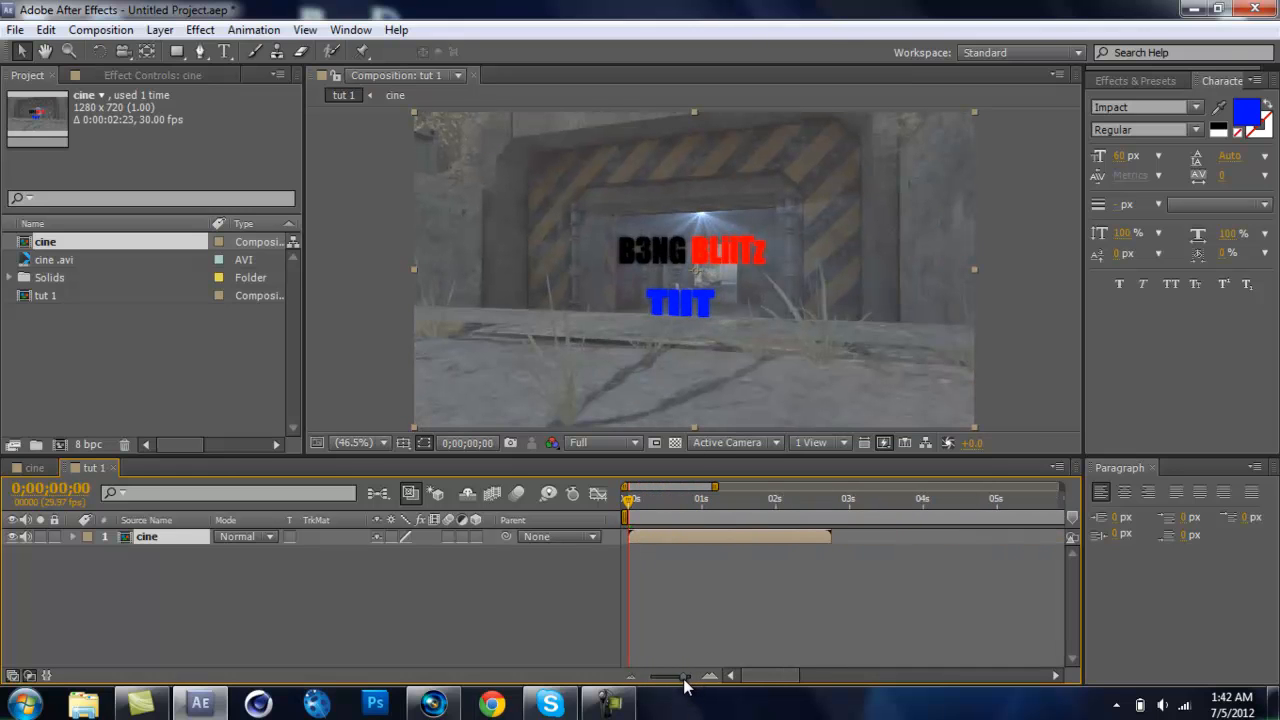
mouse_move(628, 510)
left_mouse_down()
mouse_move(671, 513)
mouse_move(621, 535)
mouse_move(852, 497)
mouse_move(628, 490)
left_mouse_up()
Apply the Magic Bullet Looks effect to the nested cine layer and open its look editor
left_click(199, 29)
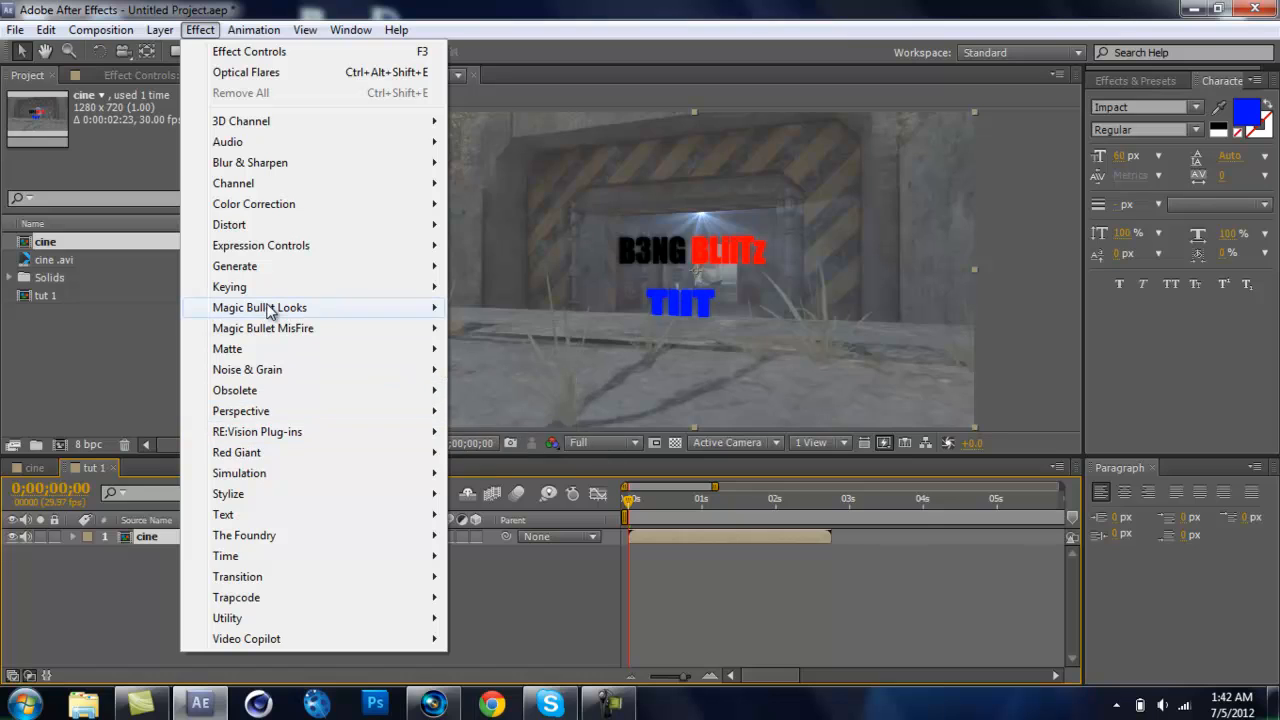
mouse_move(280, 310)
left_click(518, 305)
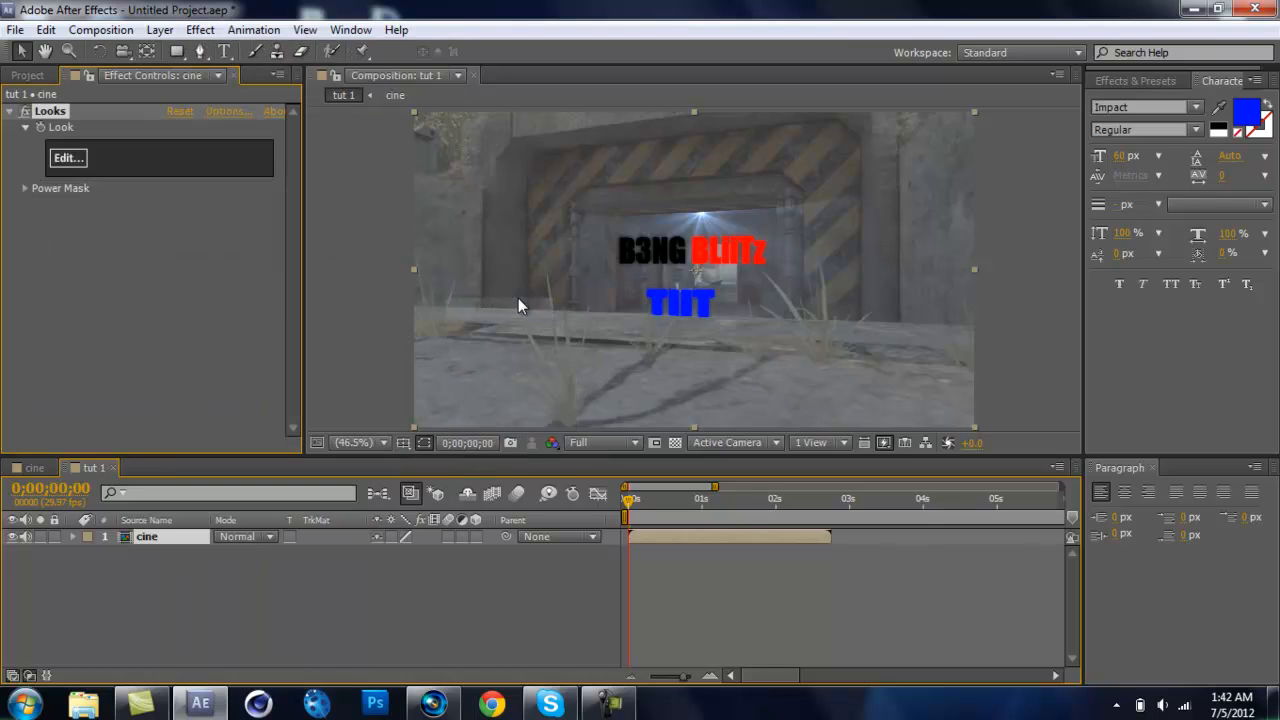
left_click(68, 157)
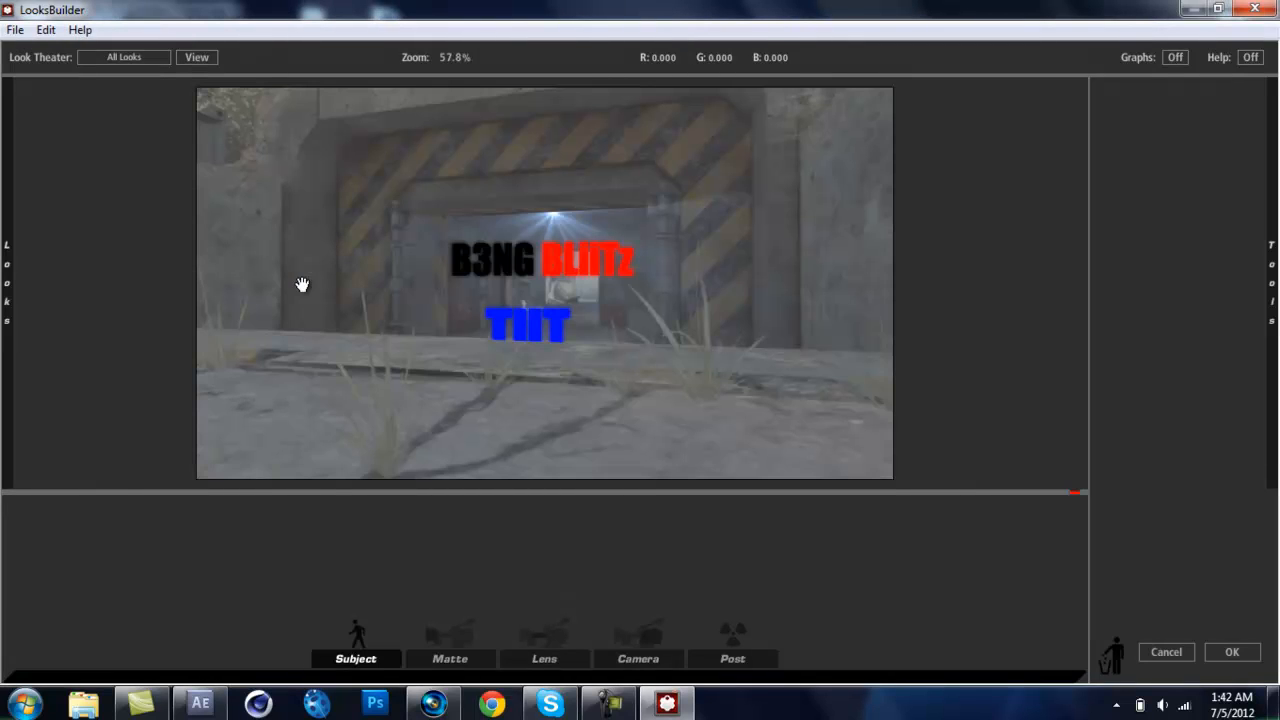
Try the best18 look from the cc presets on the clip
mouse_move(5, 277)
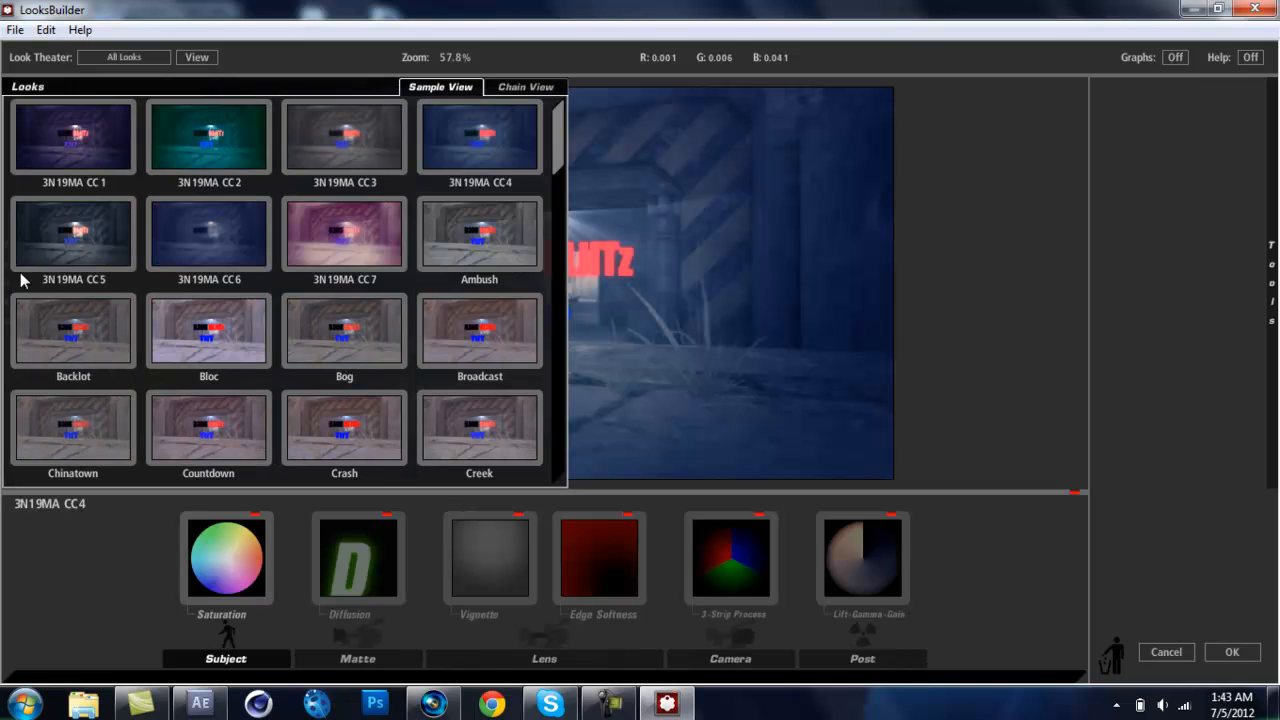
left_click_drag(566, 127, 557, 338)
left_click(371, 192)
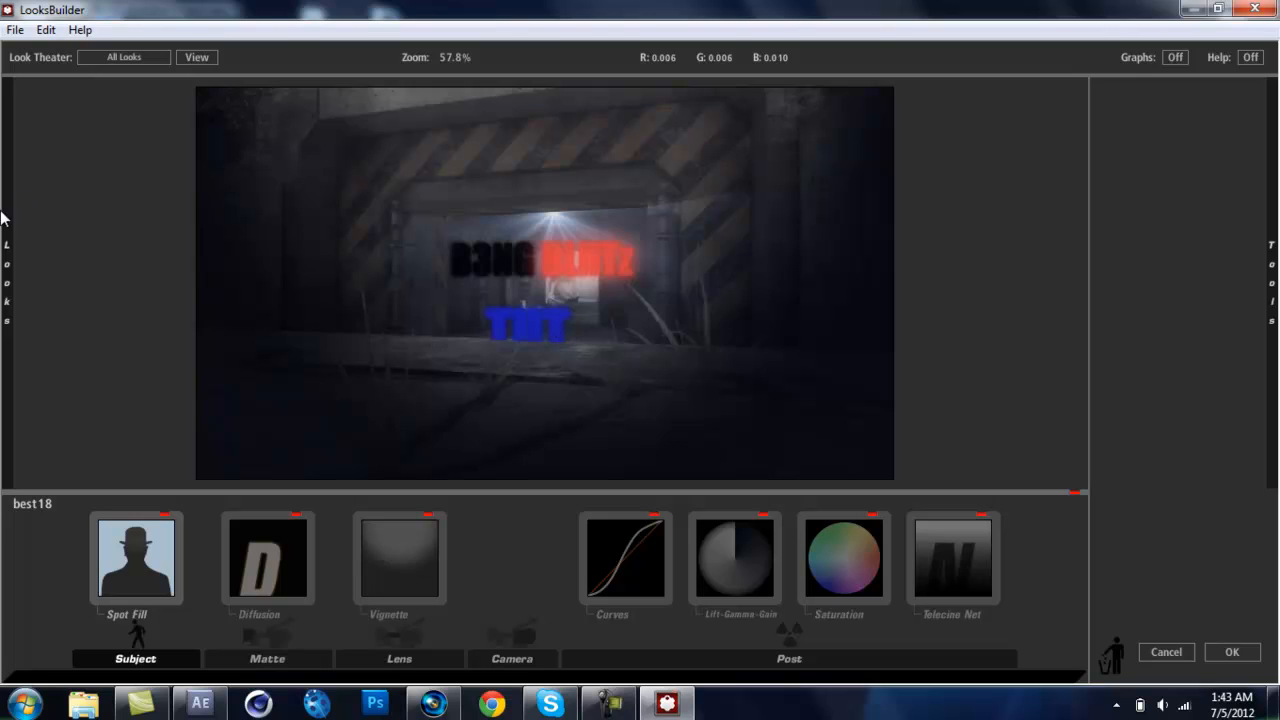
Choose the My Army look preset for the clip and apply it to the cine layer
mouse_move(5, 218)
mouse_move(6, 280)
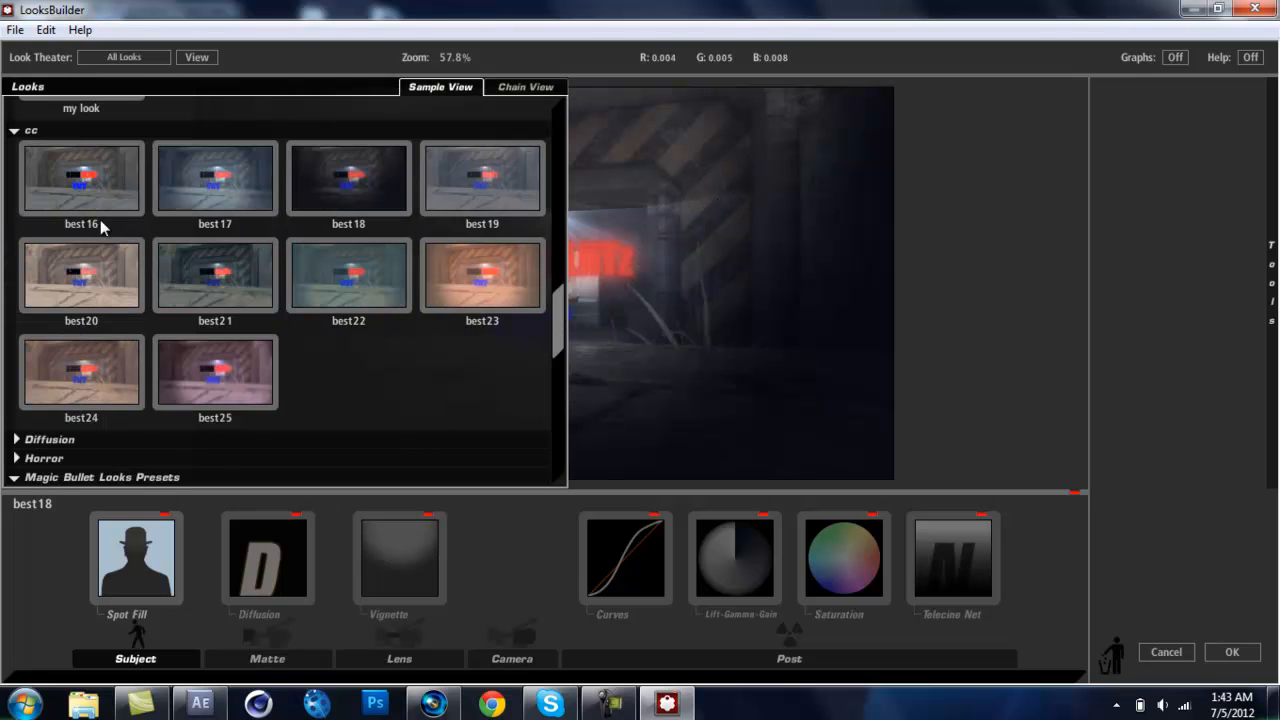
left_click_drag(557, 336, 524, 226)
left_click(486, 207)
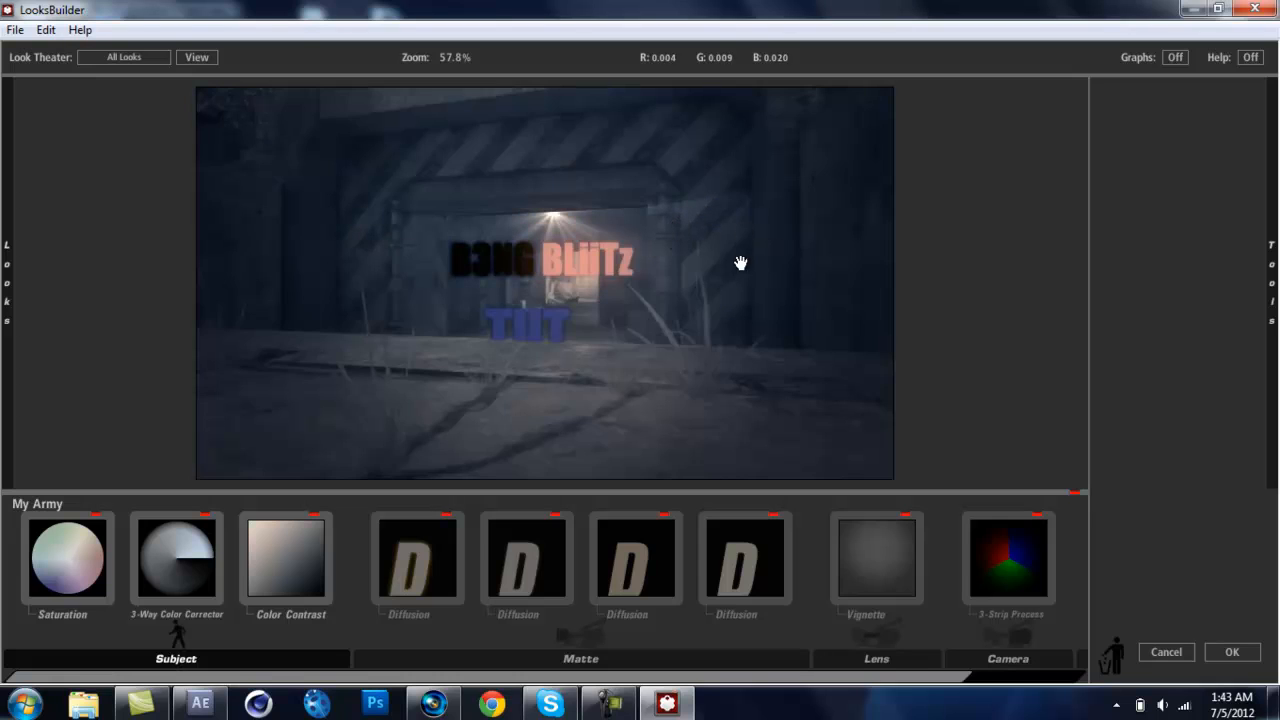
left_click(1232, 652)
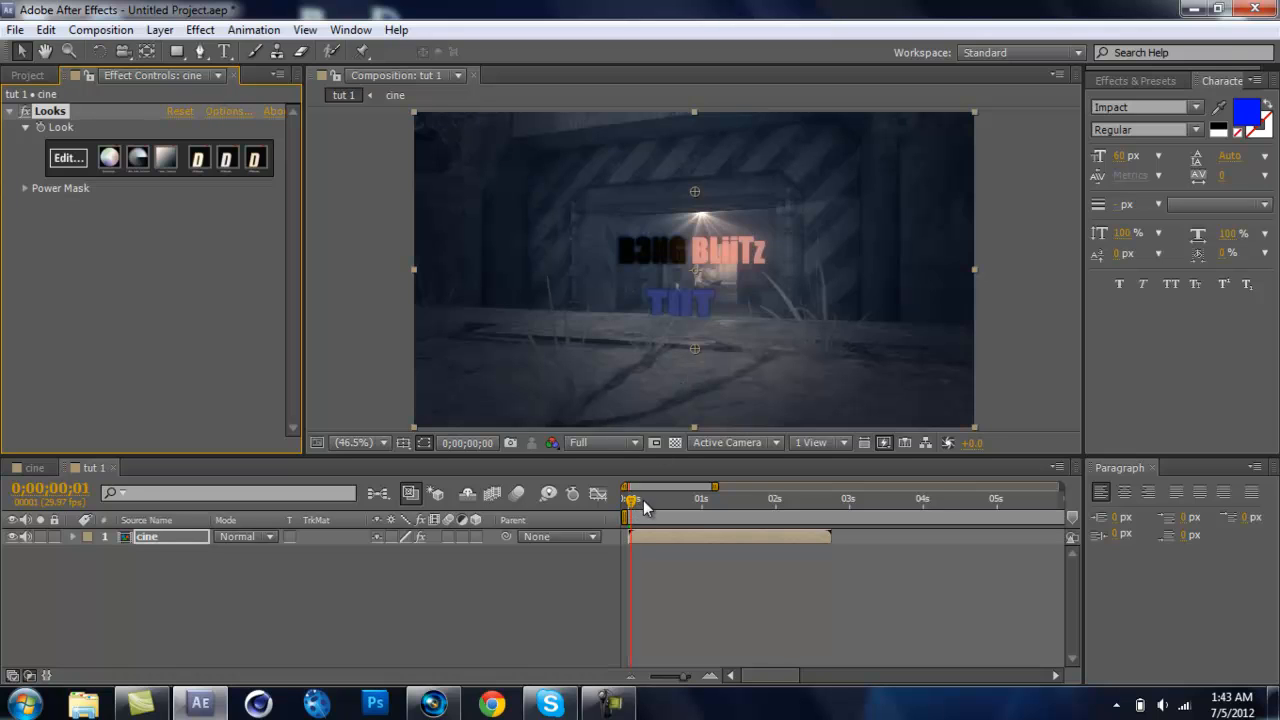
Preview the graded clip through to about two seconds and return to the first frame
left_click_drag(661, 499, 784, 502)
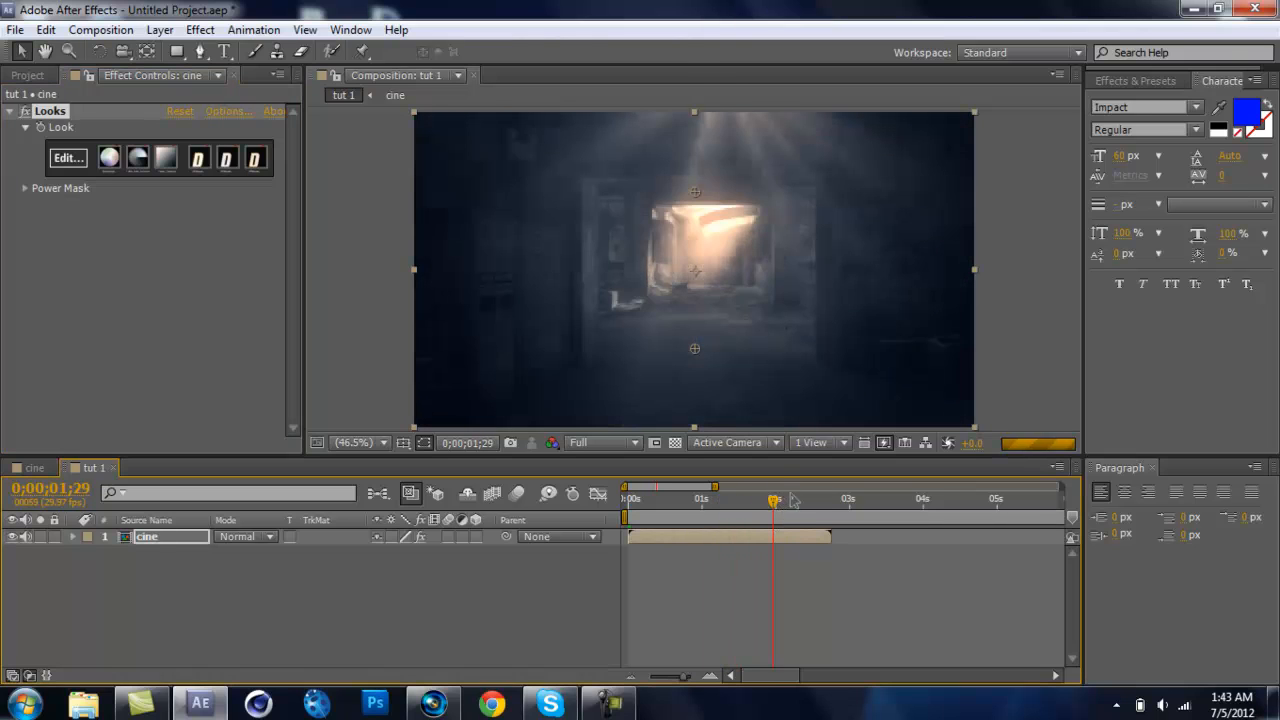
left_click_drag(778, 502, 684, 533)
key("Home")
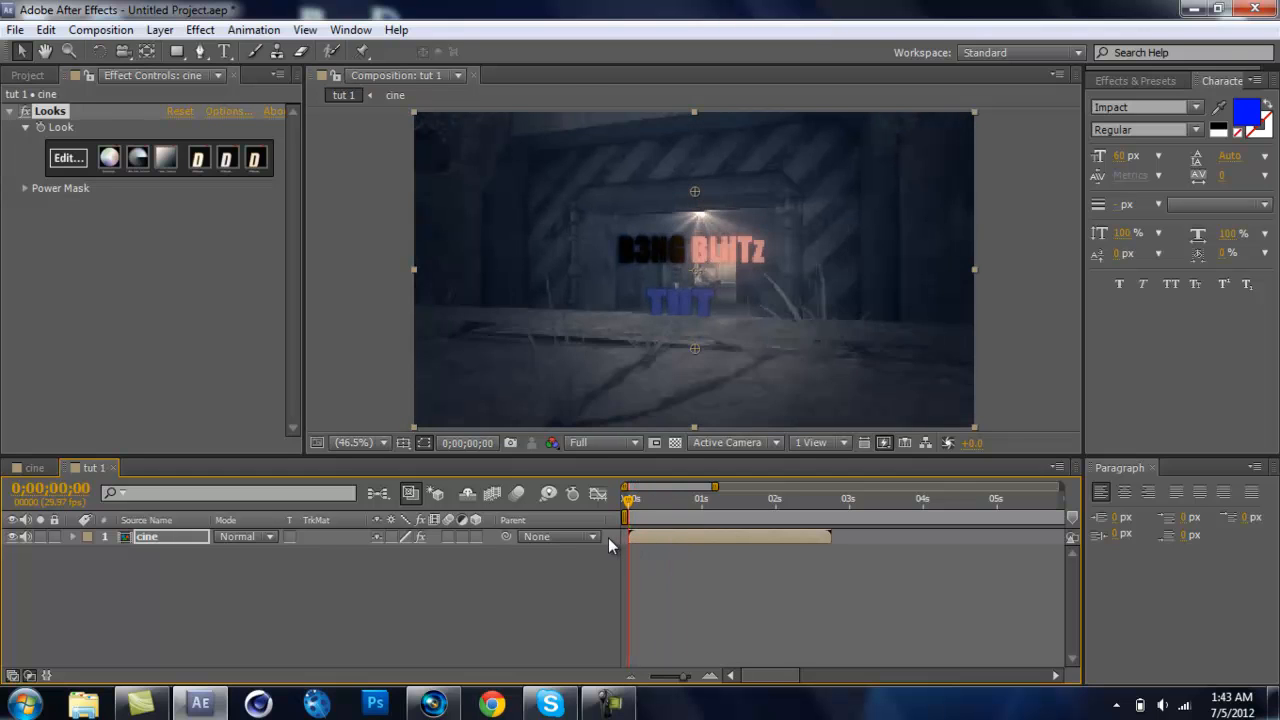